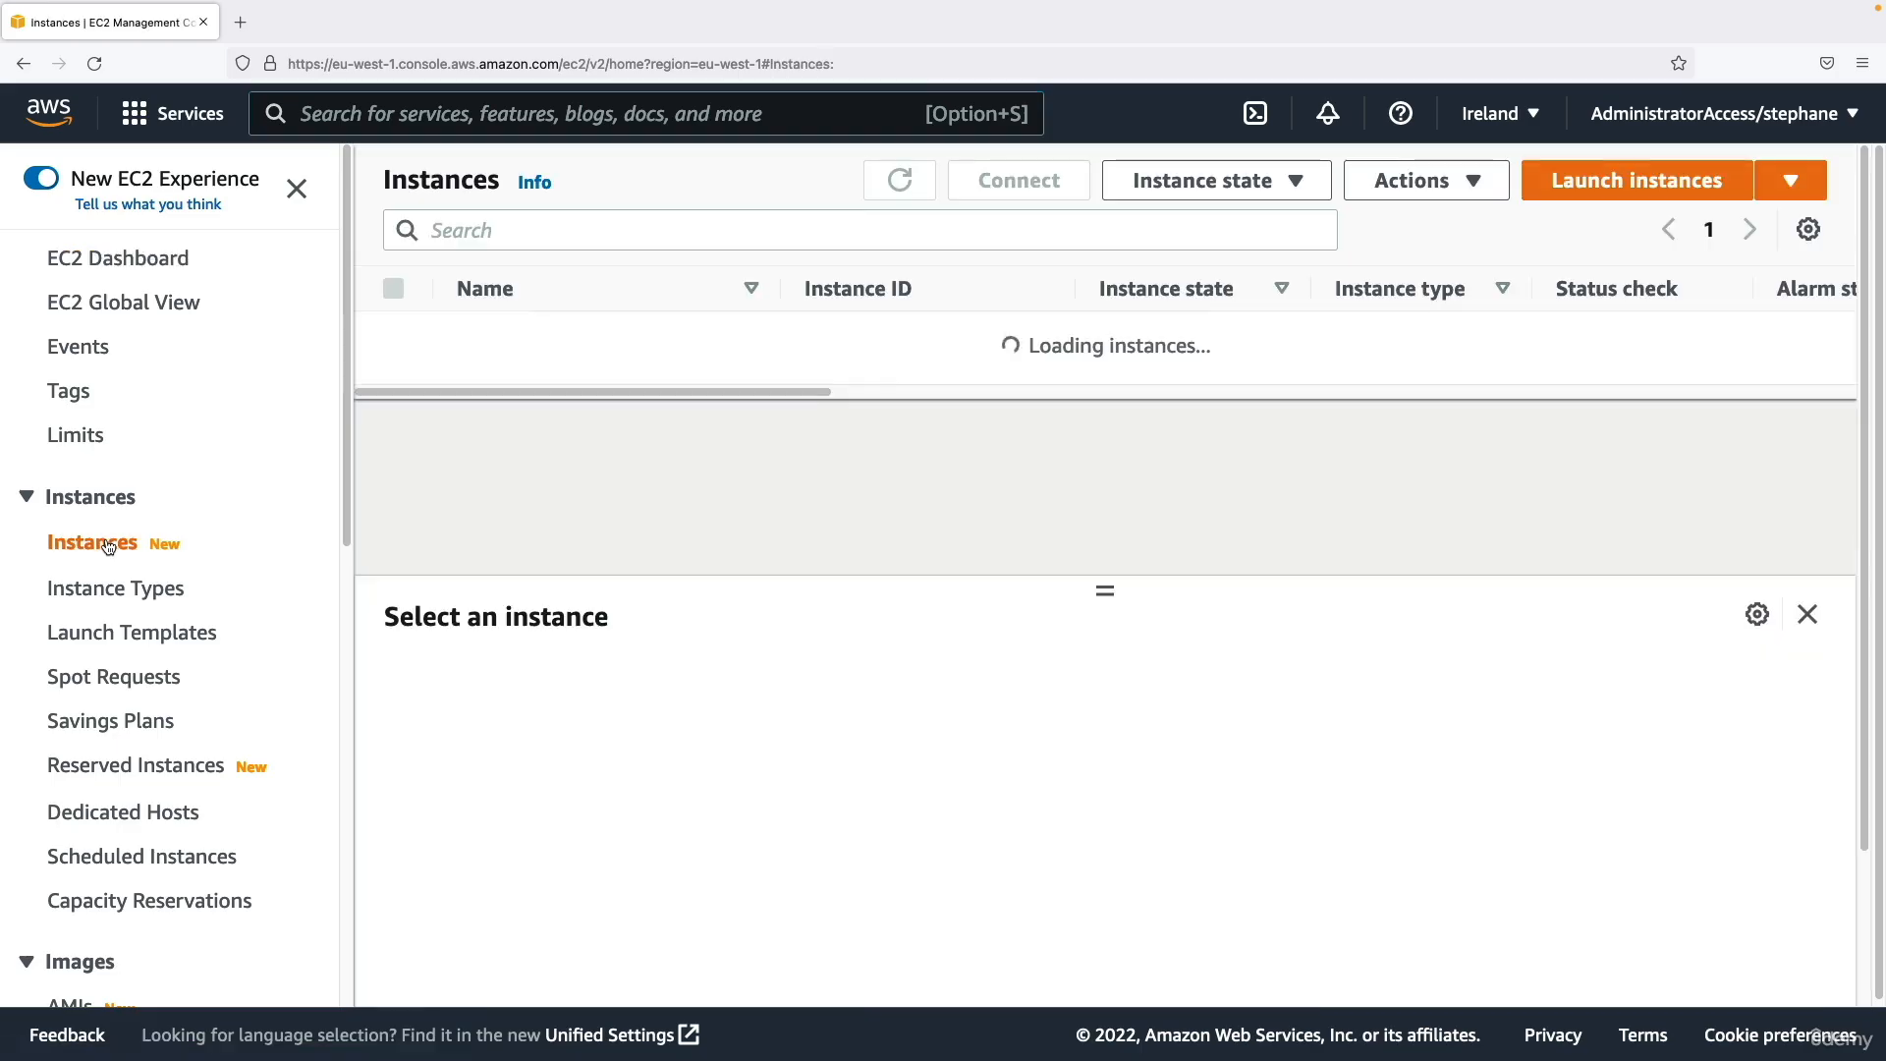
# Start launching a new EC2 instance, name it "My First Instance", and open the additional tags editor.
pyautogui.click(1564, 190)
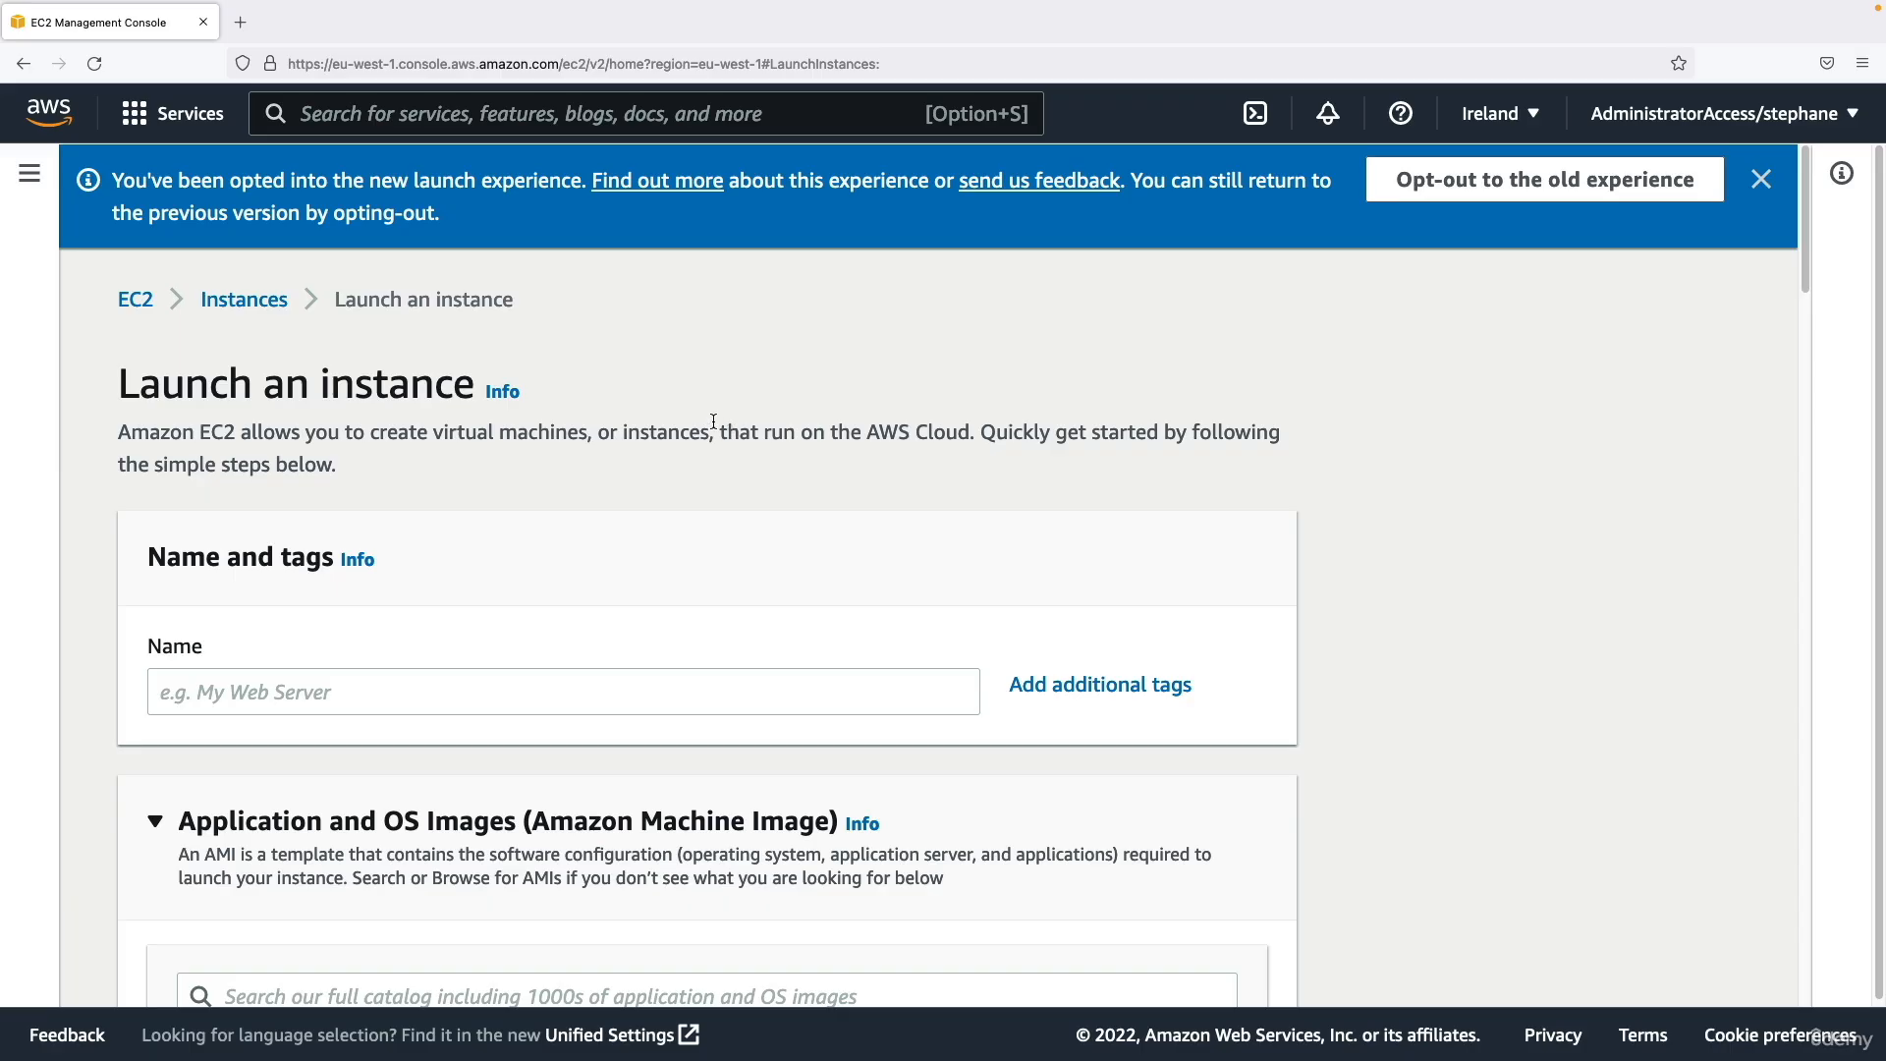
pyautogui.scroll(-5, 896, 383)
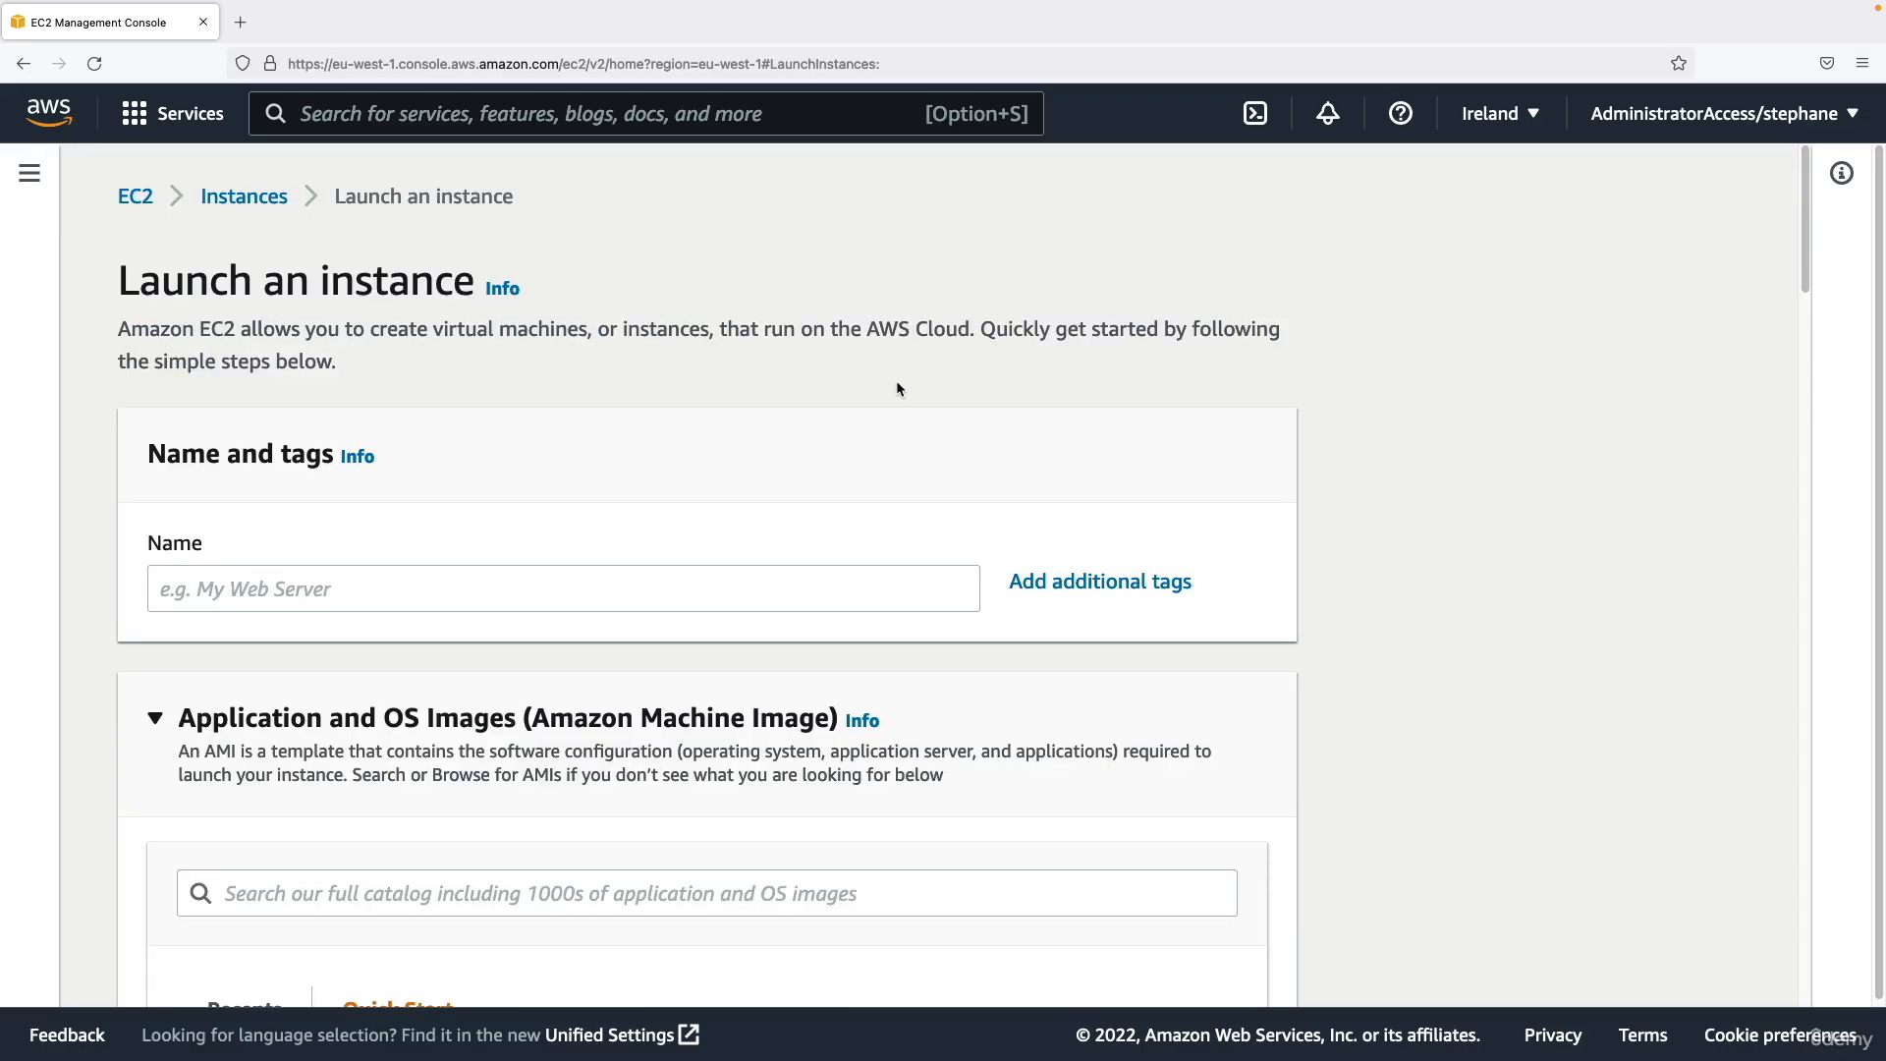
pyautogui.moveTo(186, 318); pyautogui.dragTo(299, 321)
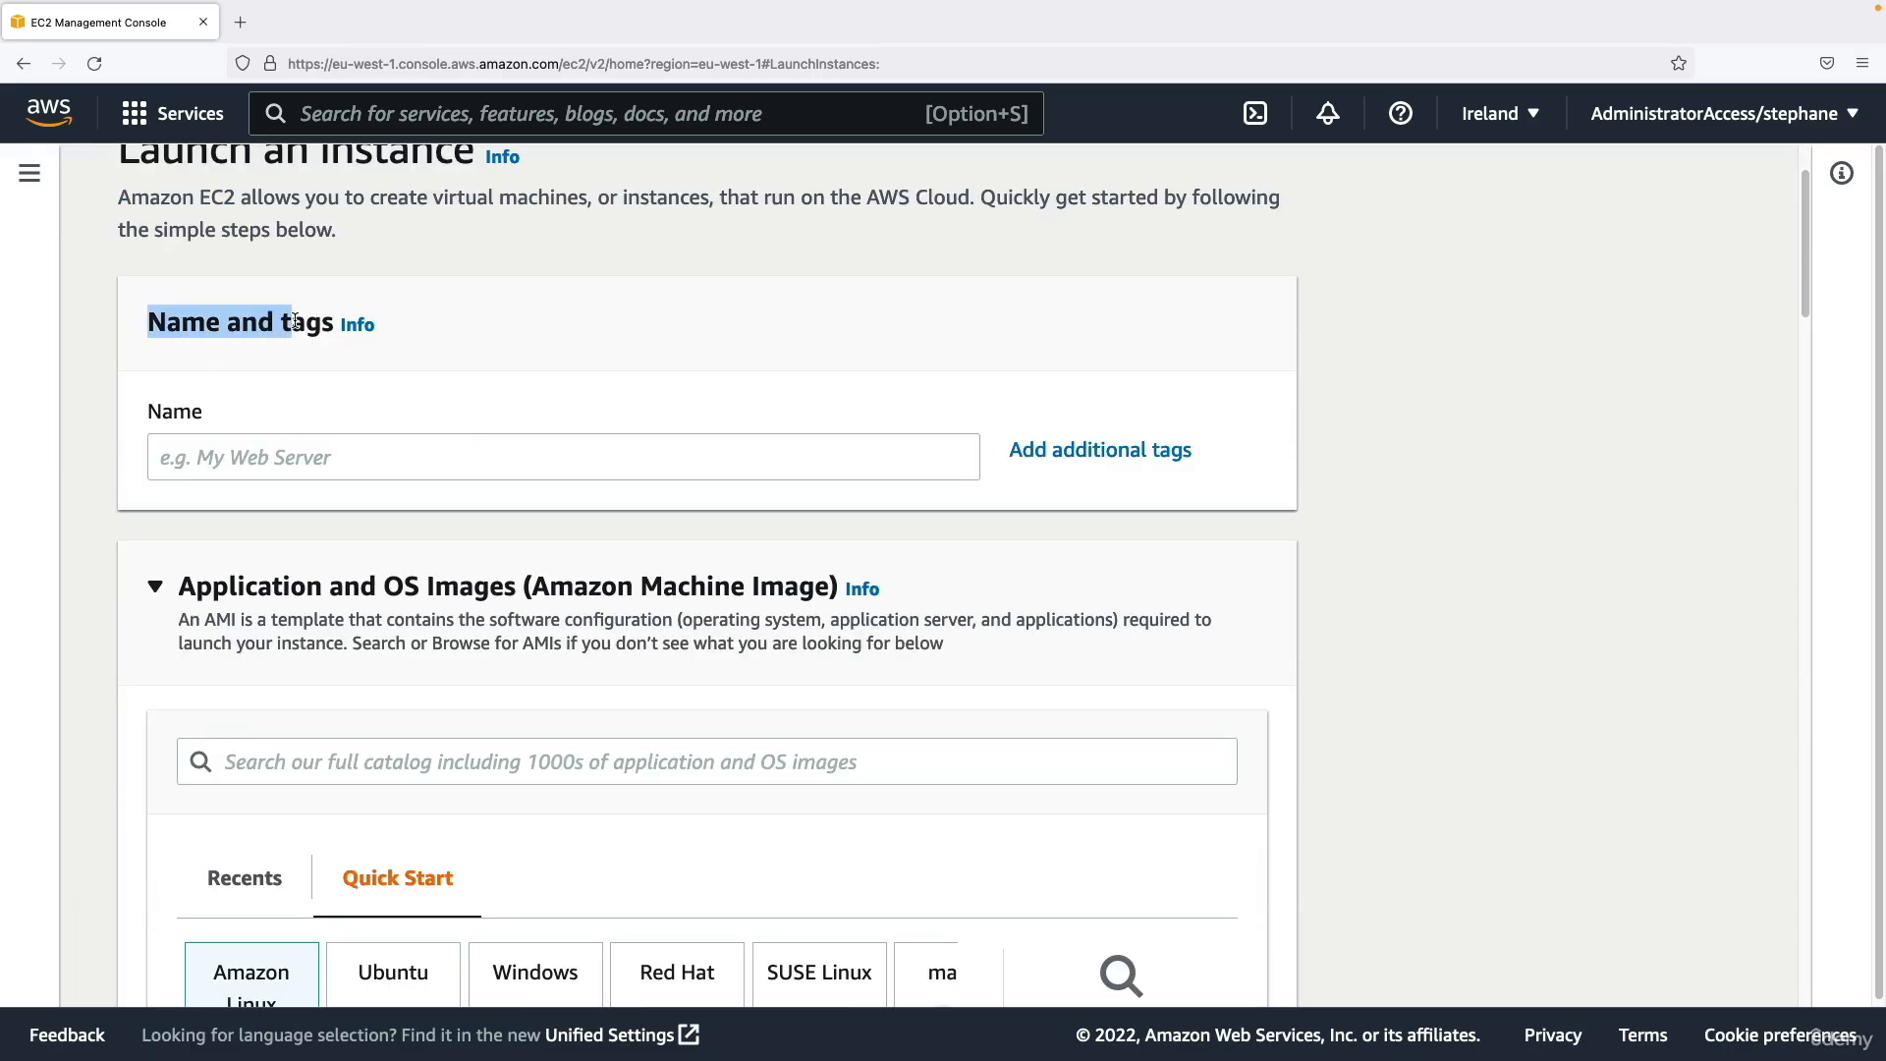
pyautogui.click(253, 425)
pyautogui.click(257, 444)
pyautogui.write('M')
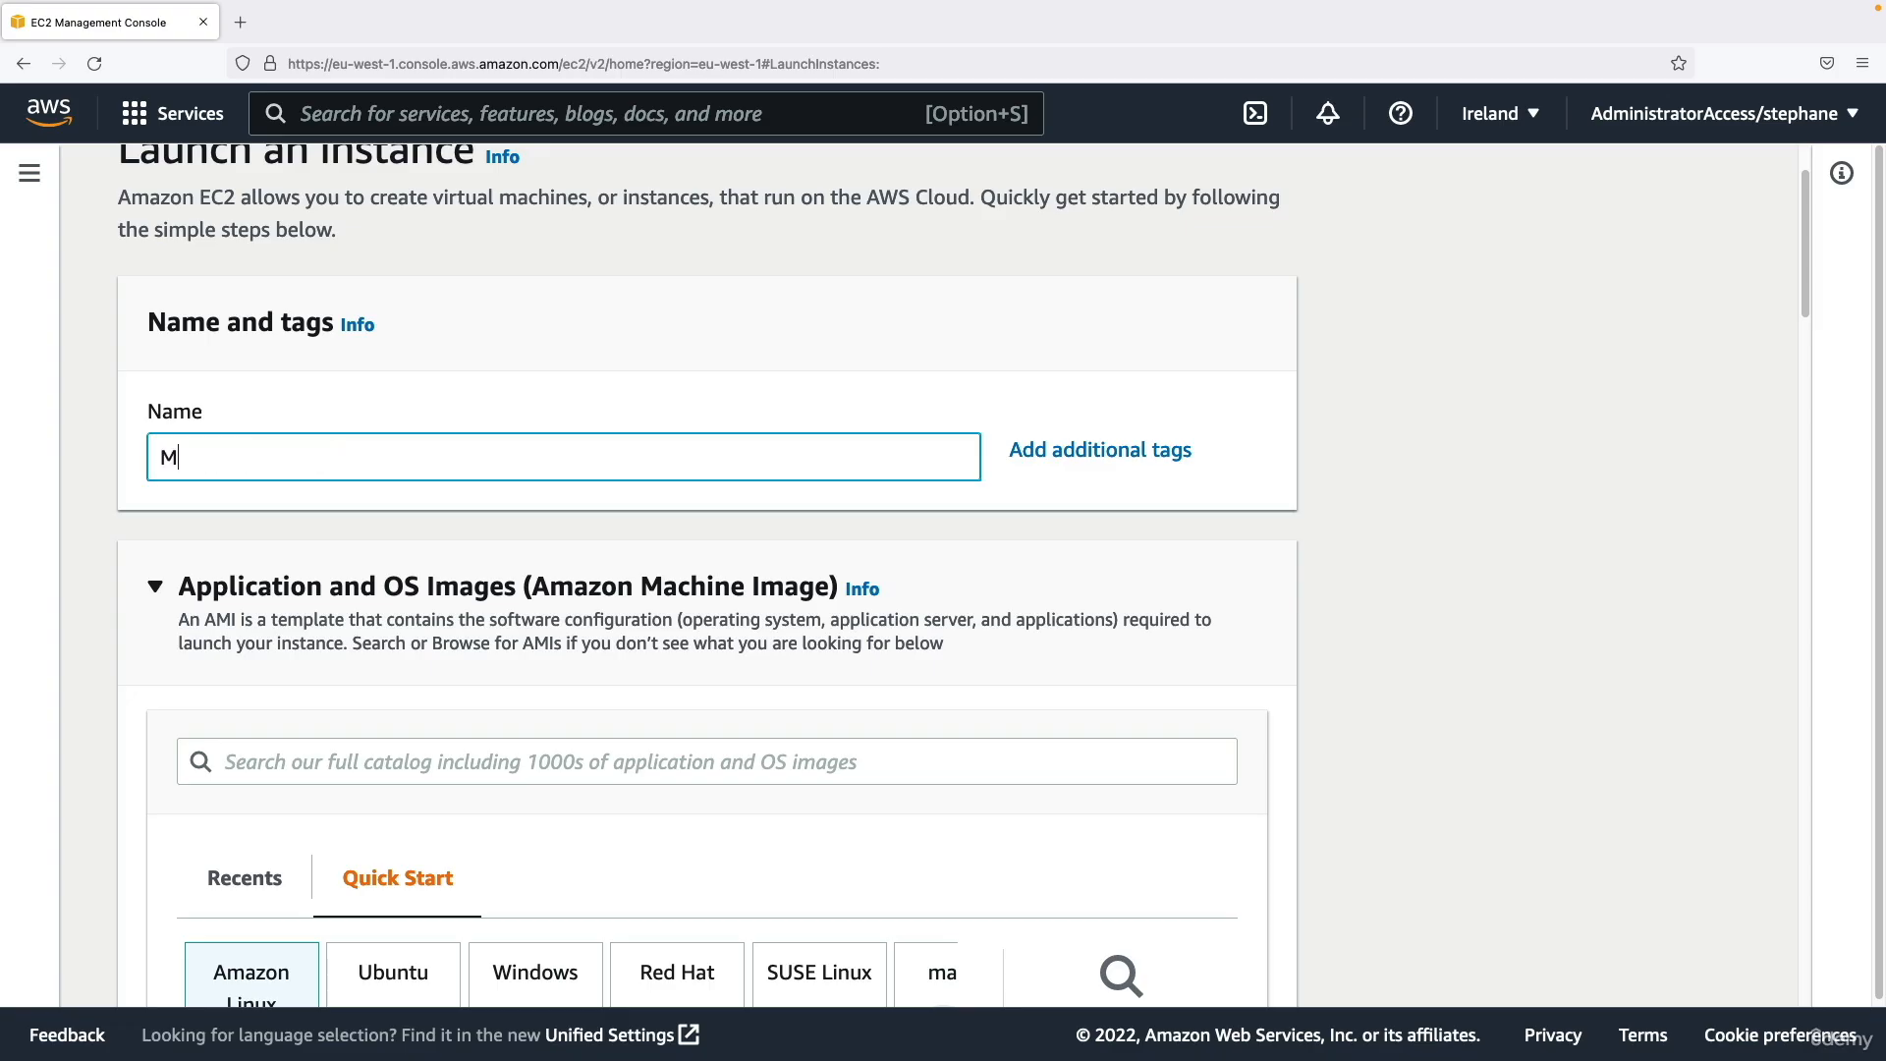
pyautogui.write('y First Instance')
pyautogui.click(151, 398)
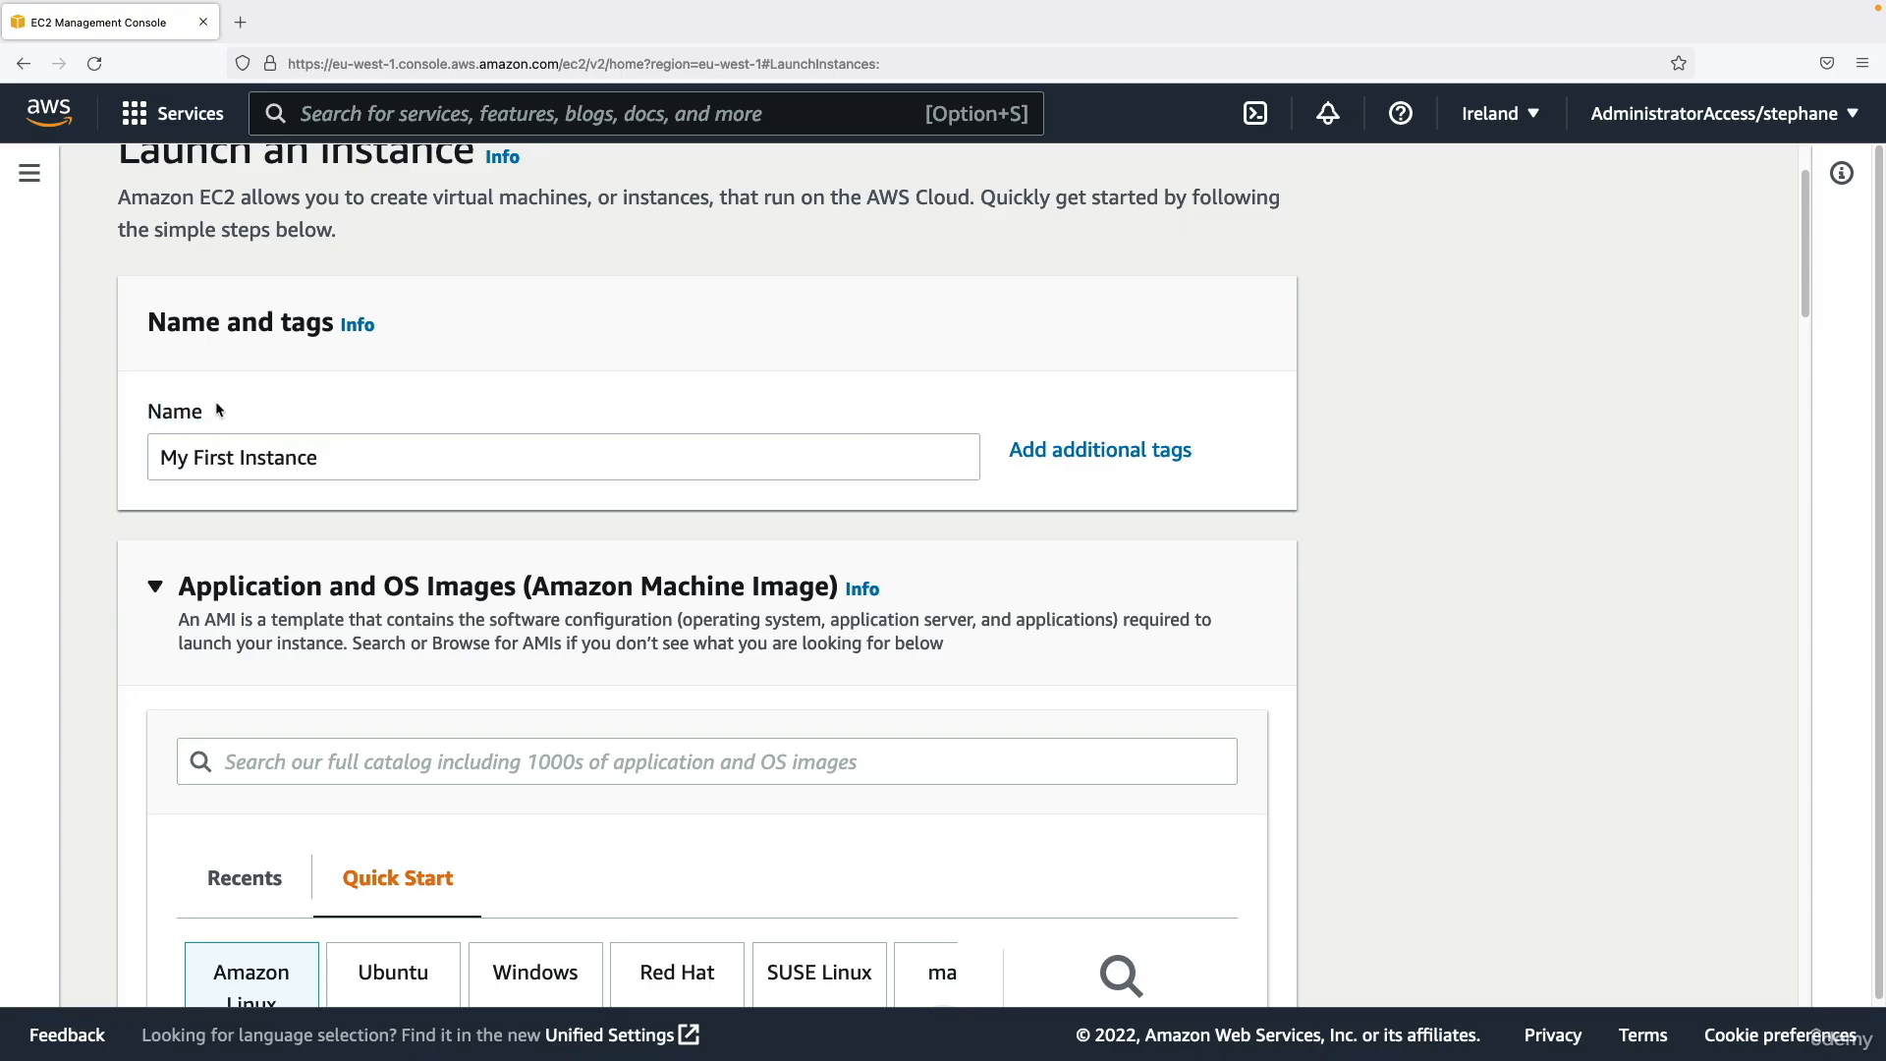
pyautogui.click(1097, 452)
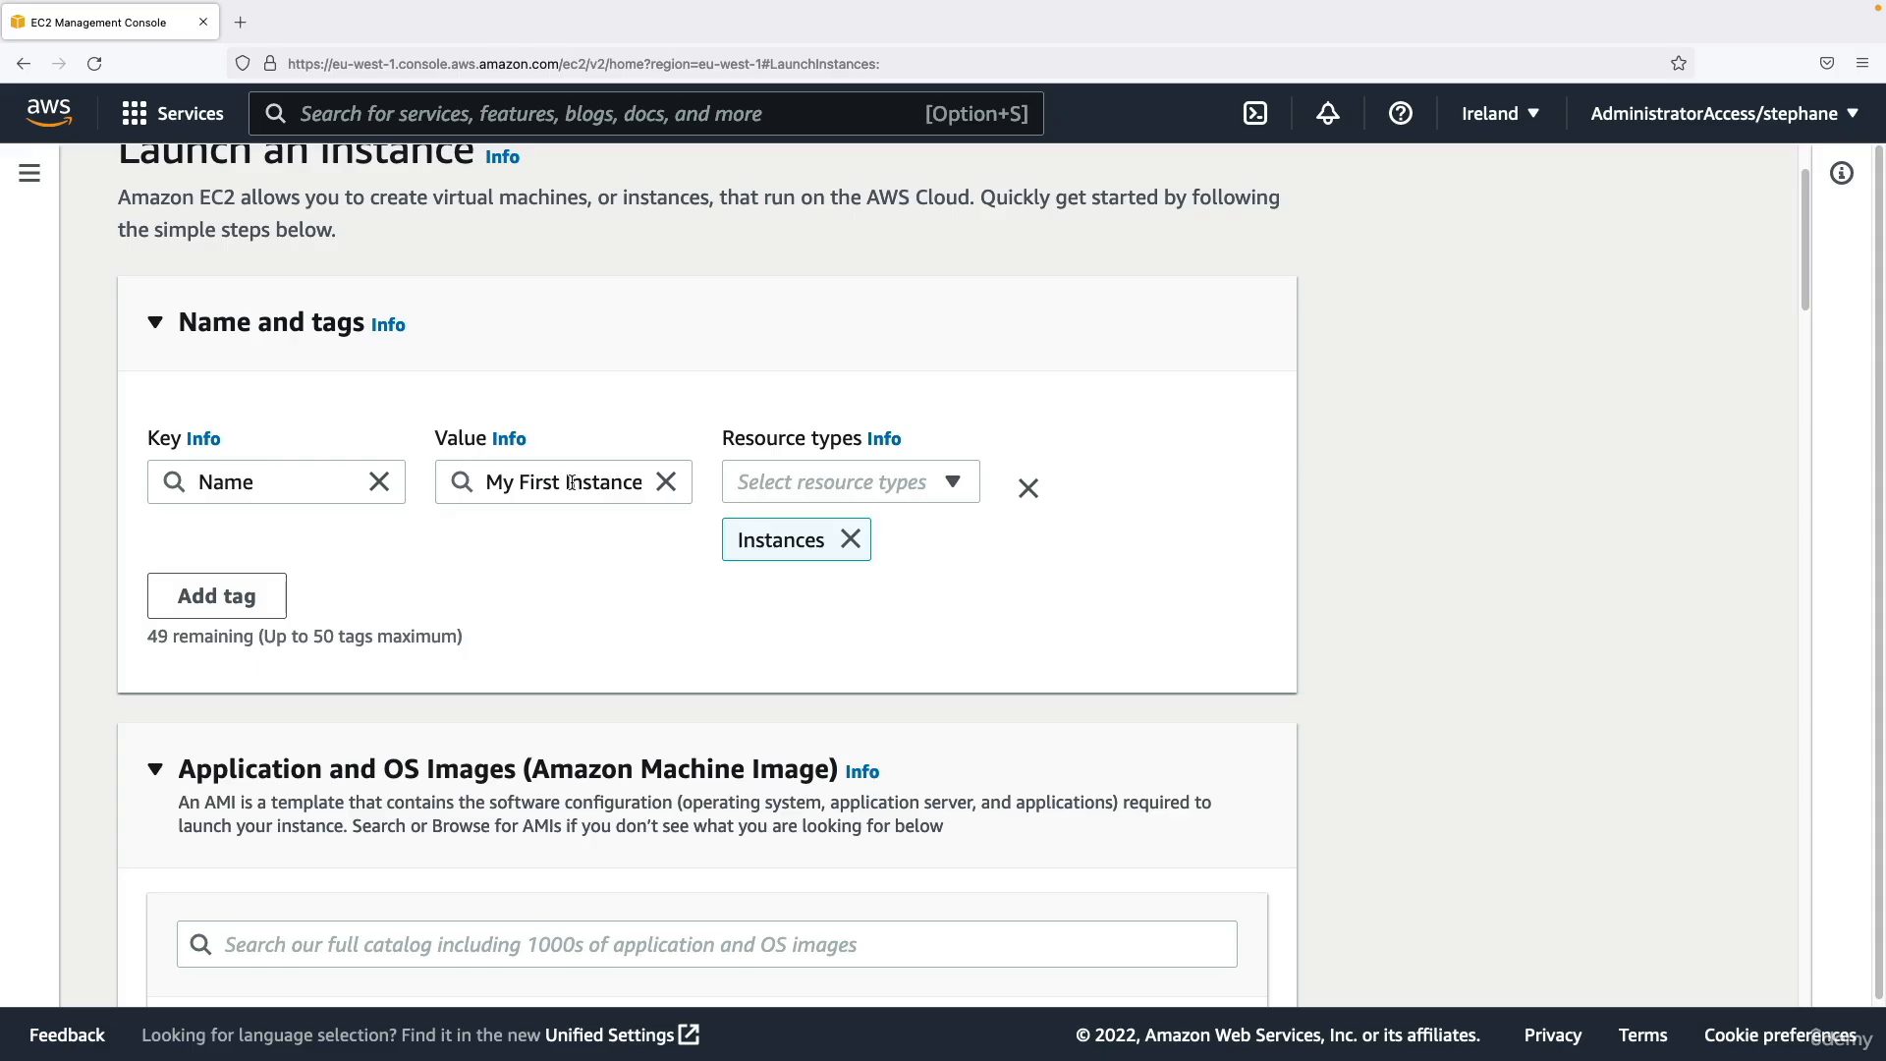
# Examine the quick-start operating system images, the available Amazon Linux AMI versions and the architecture setting.
pyautogui.scroll(-6, 589, 473)
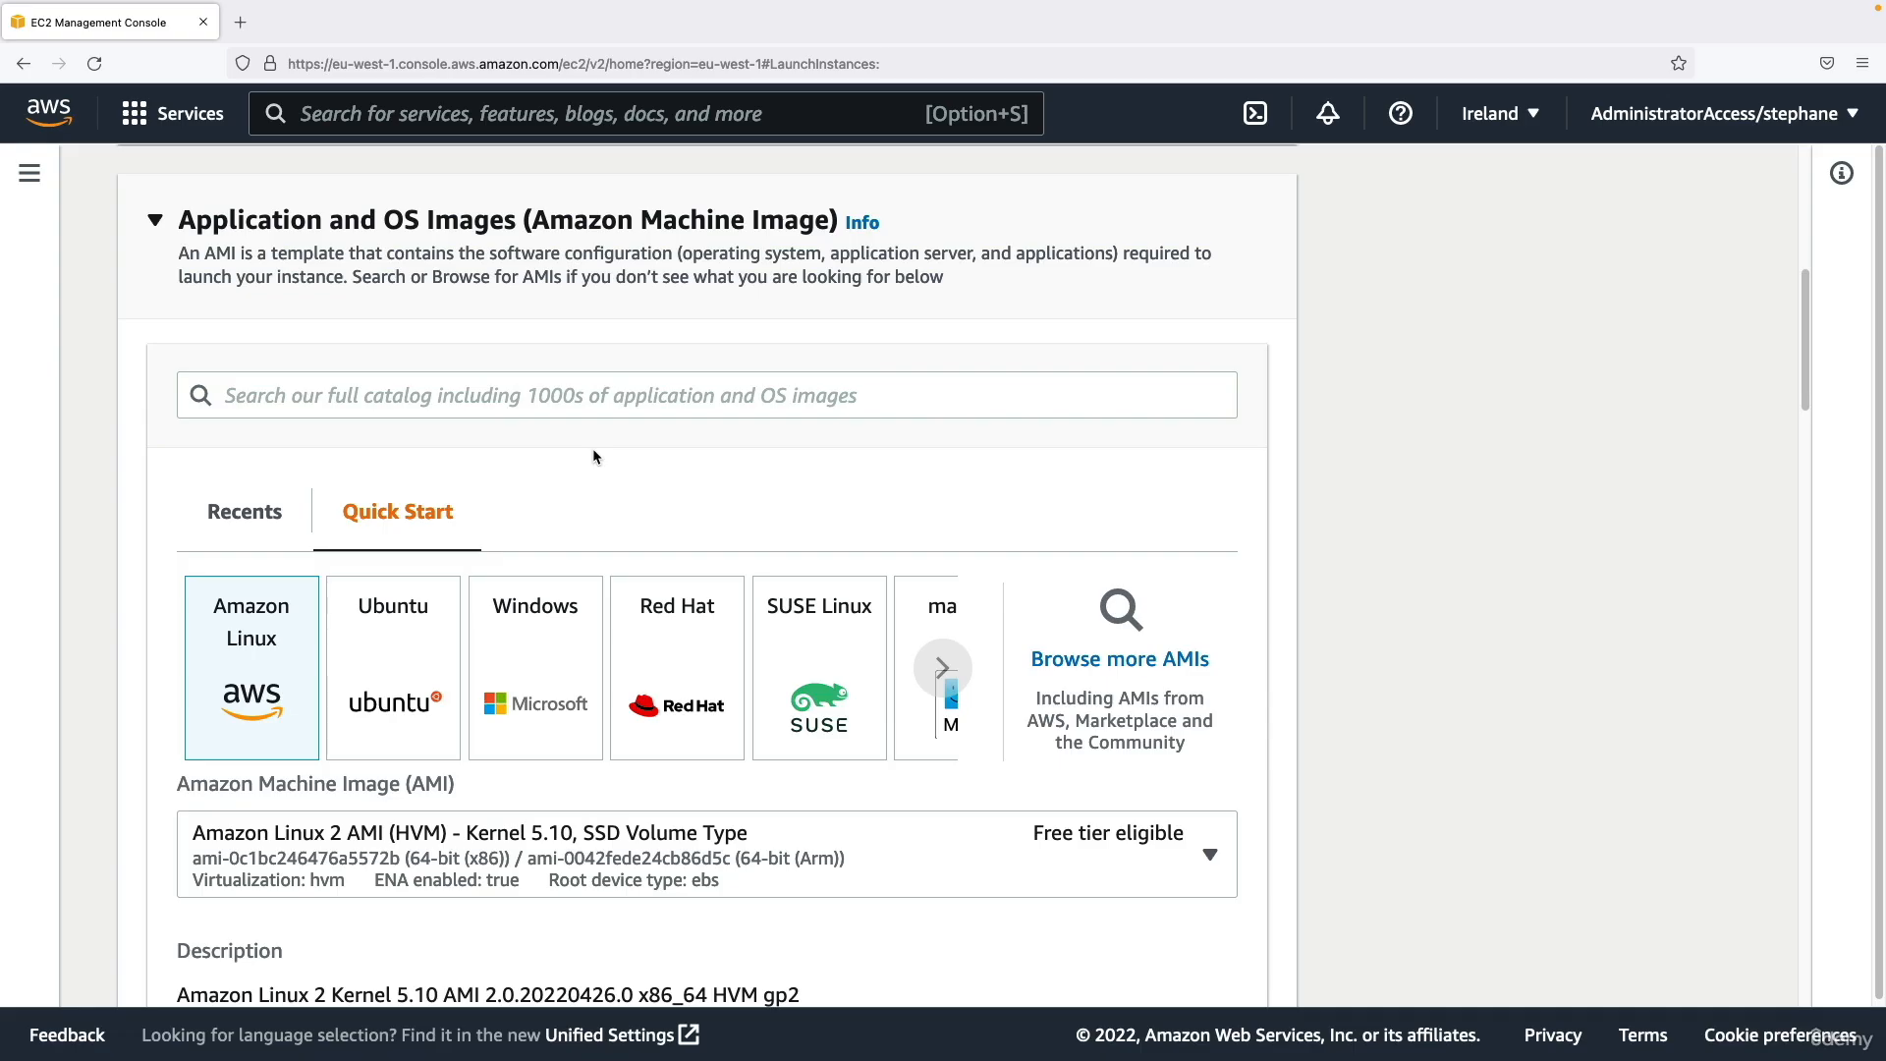
pyautogui.scroll(-1, 621, 426)
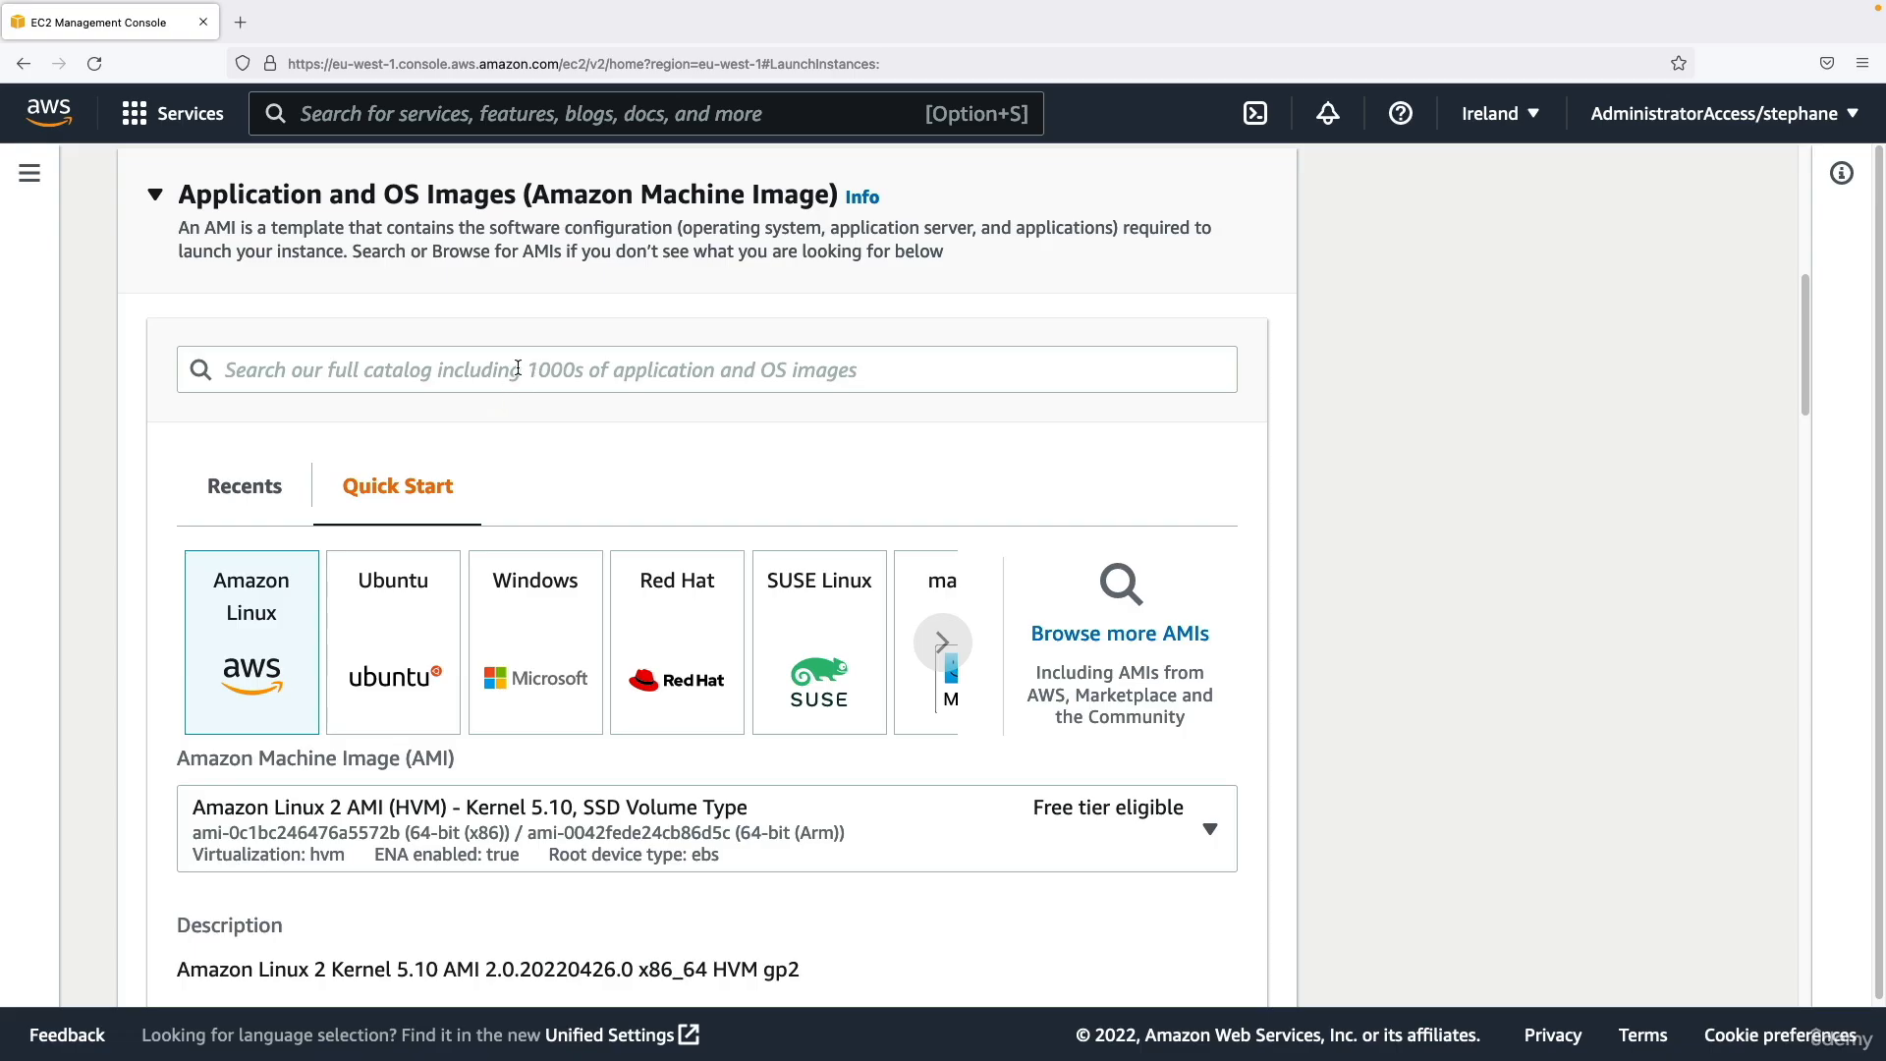
pyautogui.scroll(-2, 517, 371)
pyautogui.scroll(-1, 521, 377)
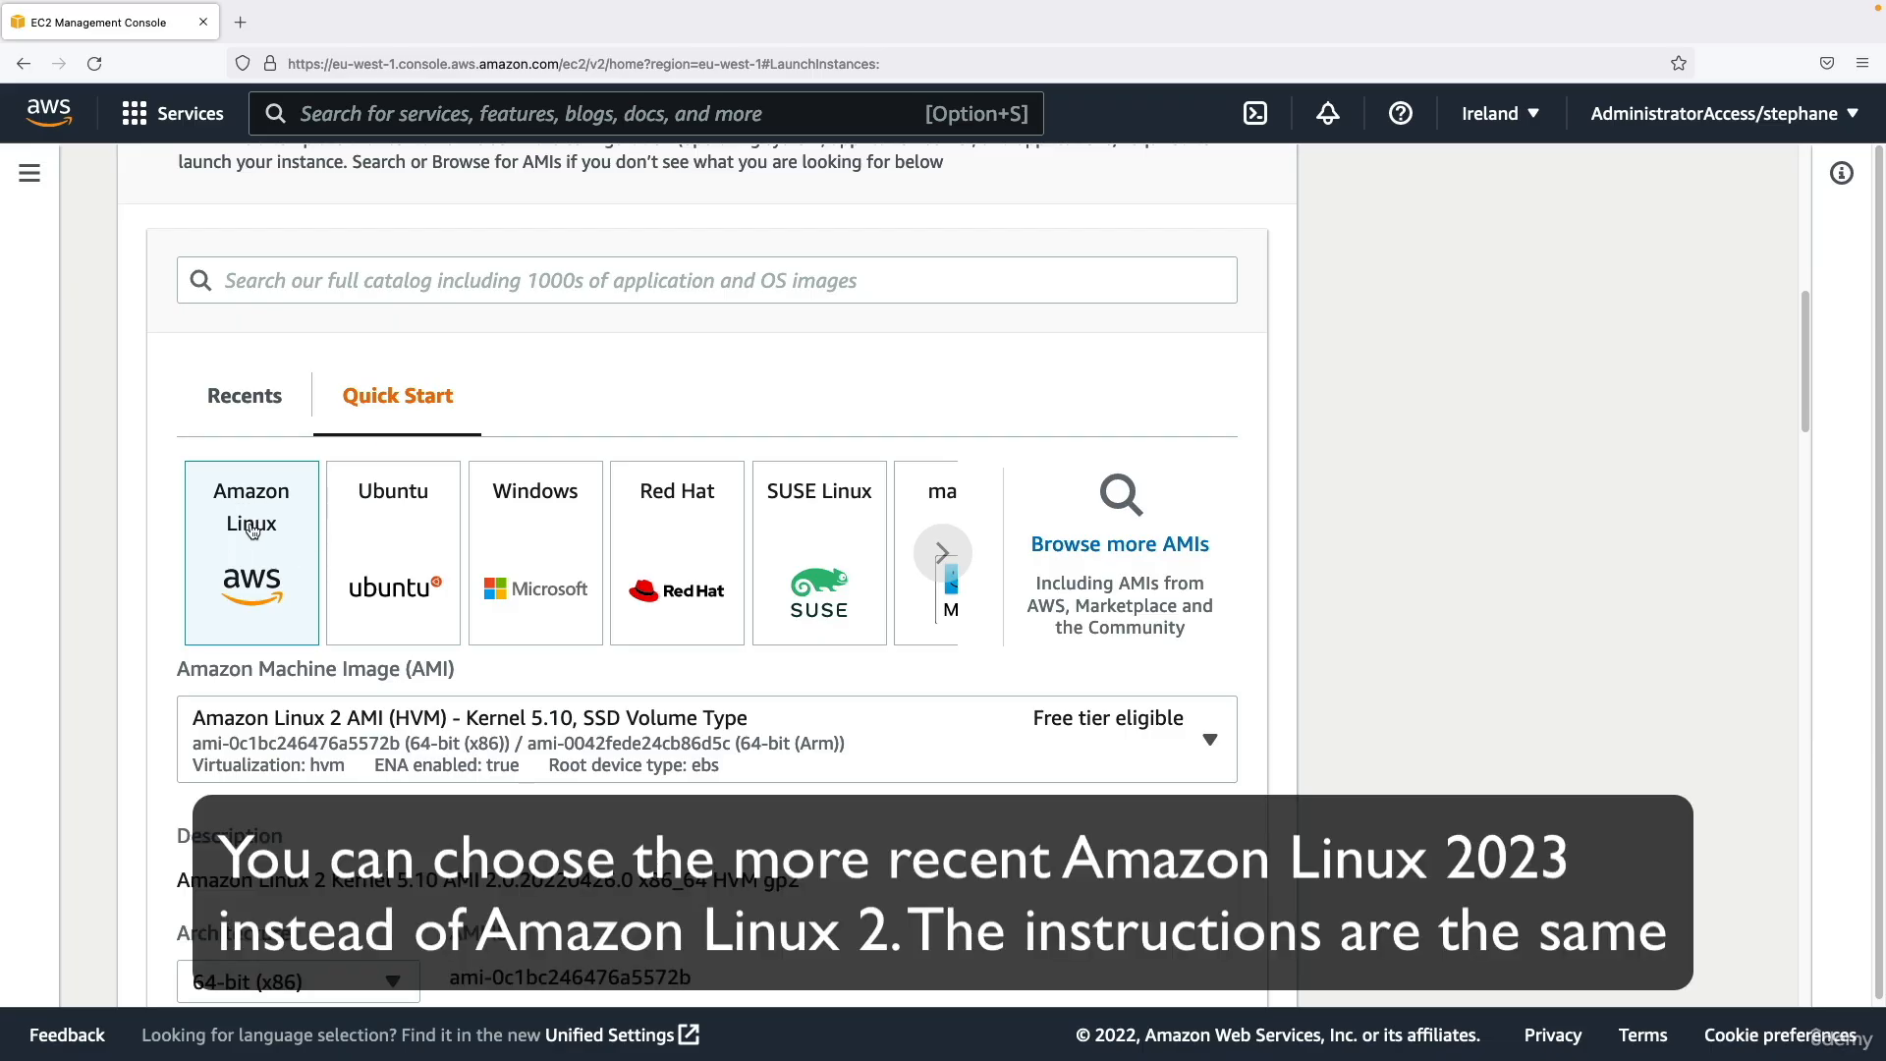
pyautogui.scroll(-3, 256, 749)
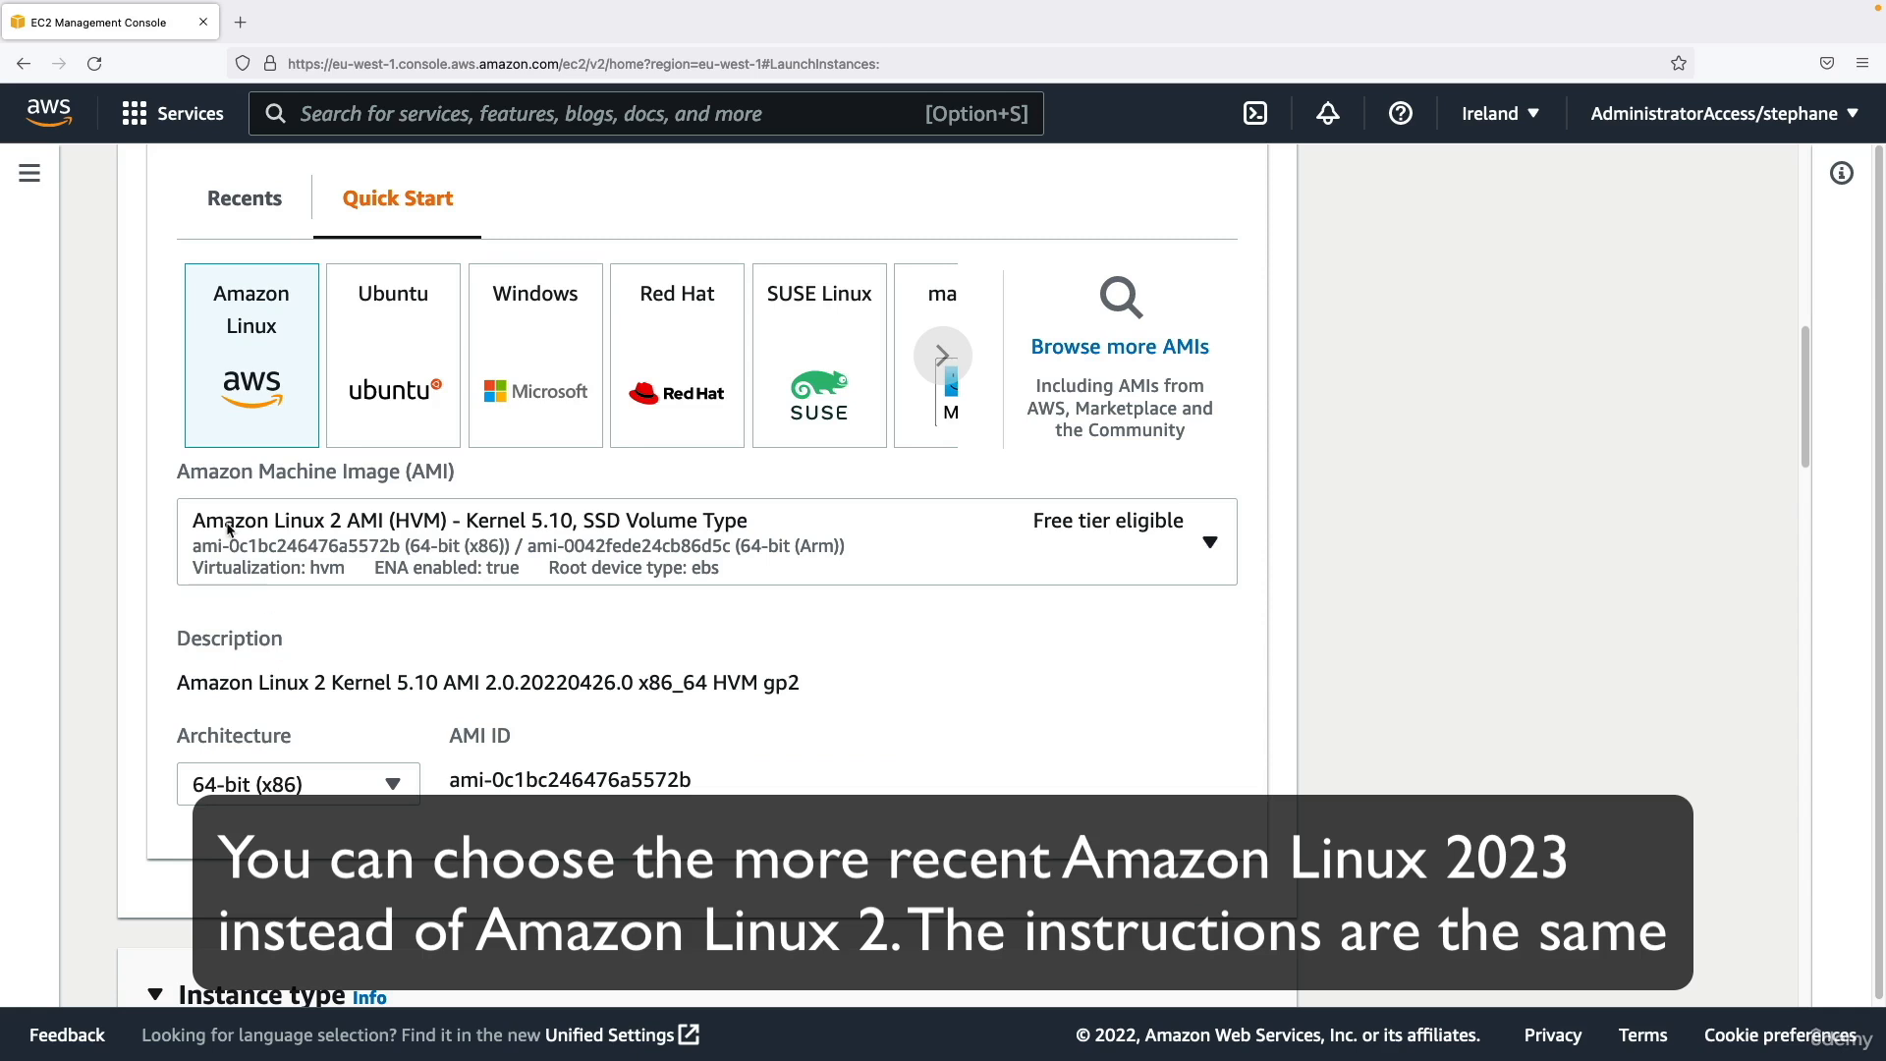
pyautogui.click(1126, 523)
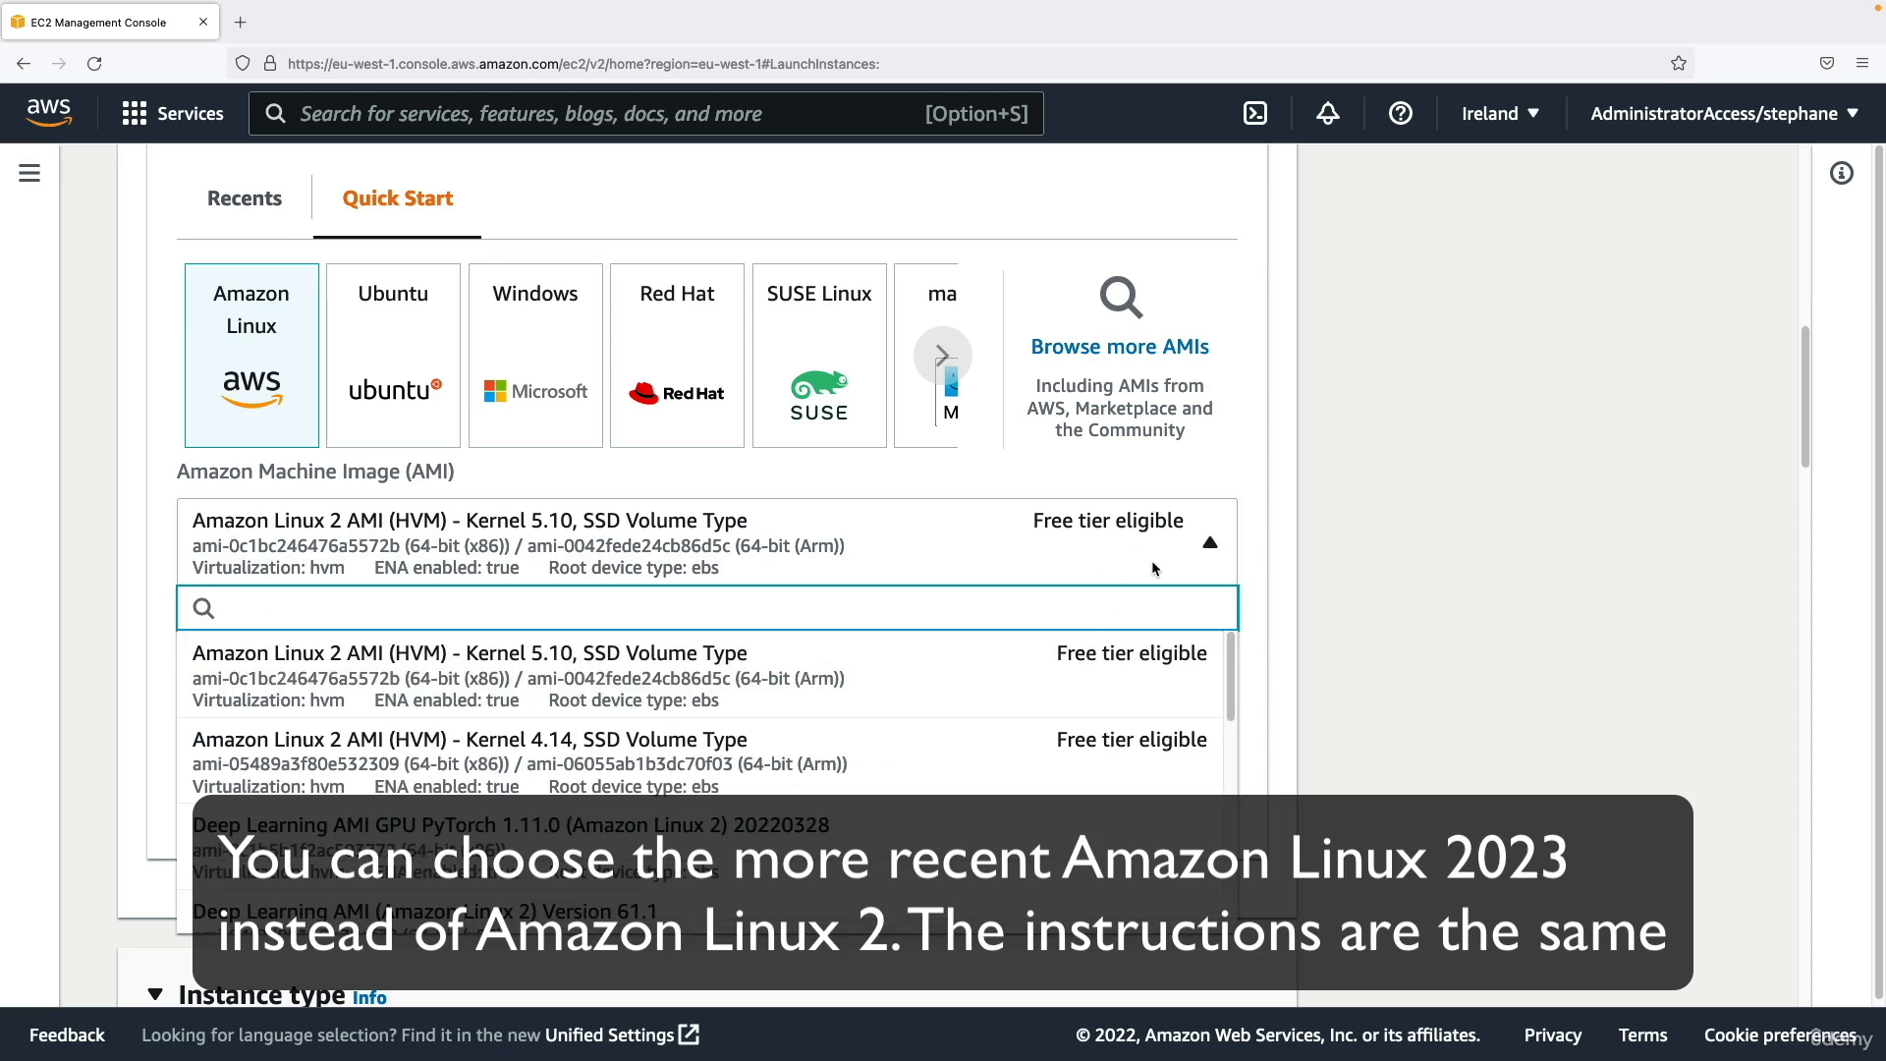
pyautogui.click(1147, 560)
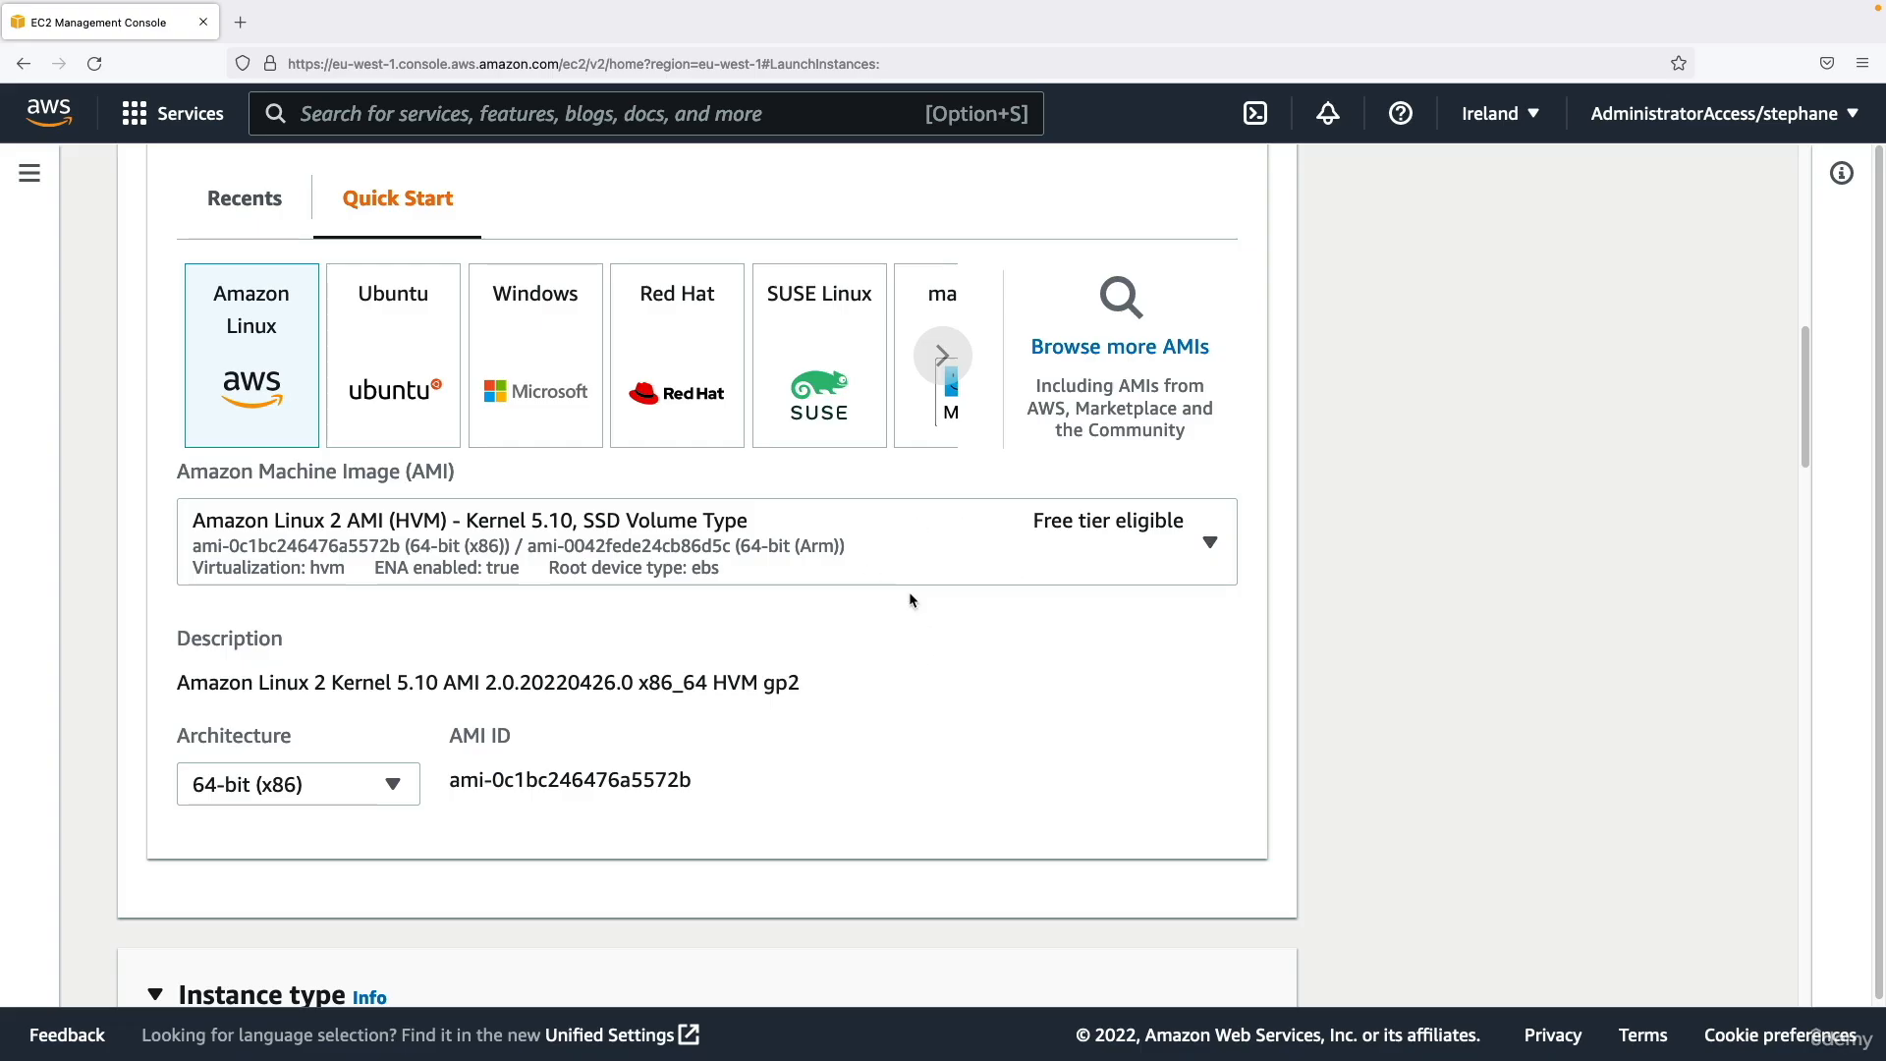
pyautogui.scroll(-1, 727, 739)
pyautogui.moveTo(157, 668); pyautogui.dragTo(327, 660)
pyautogui.scroll(-1, 314, 664)
pyautogui.click(262, 677)
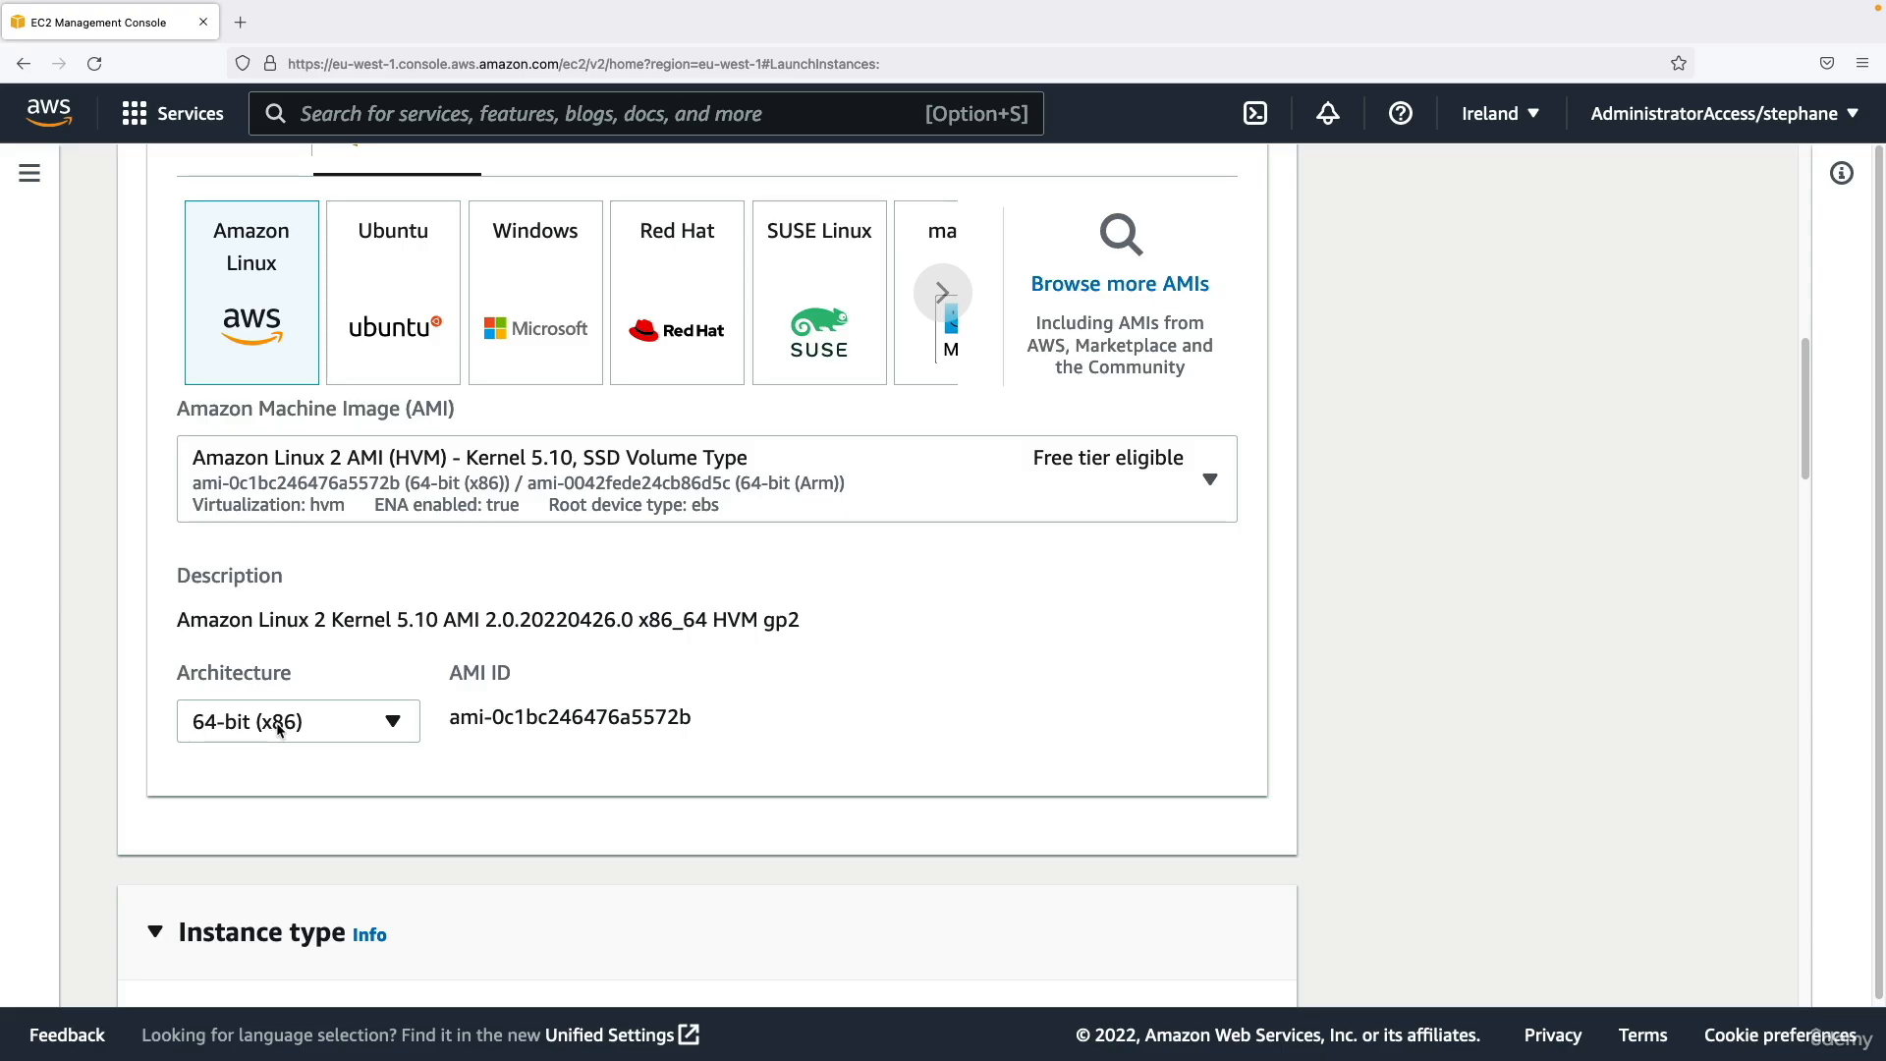
pyautogui.scroll(2, 275, 726)
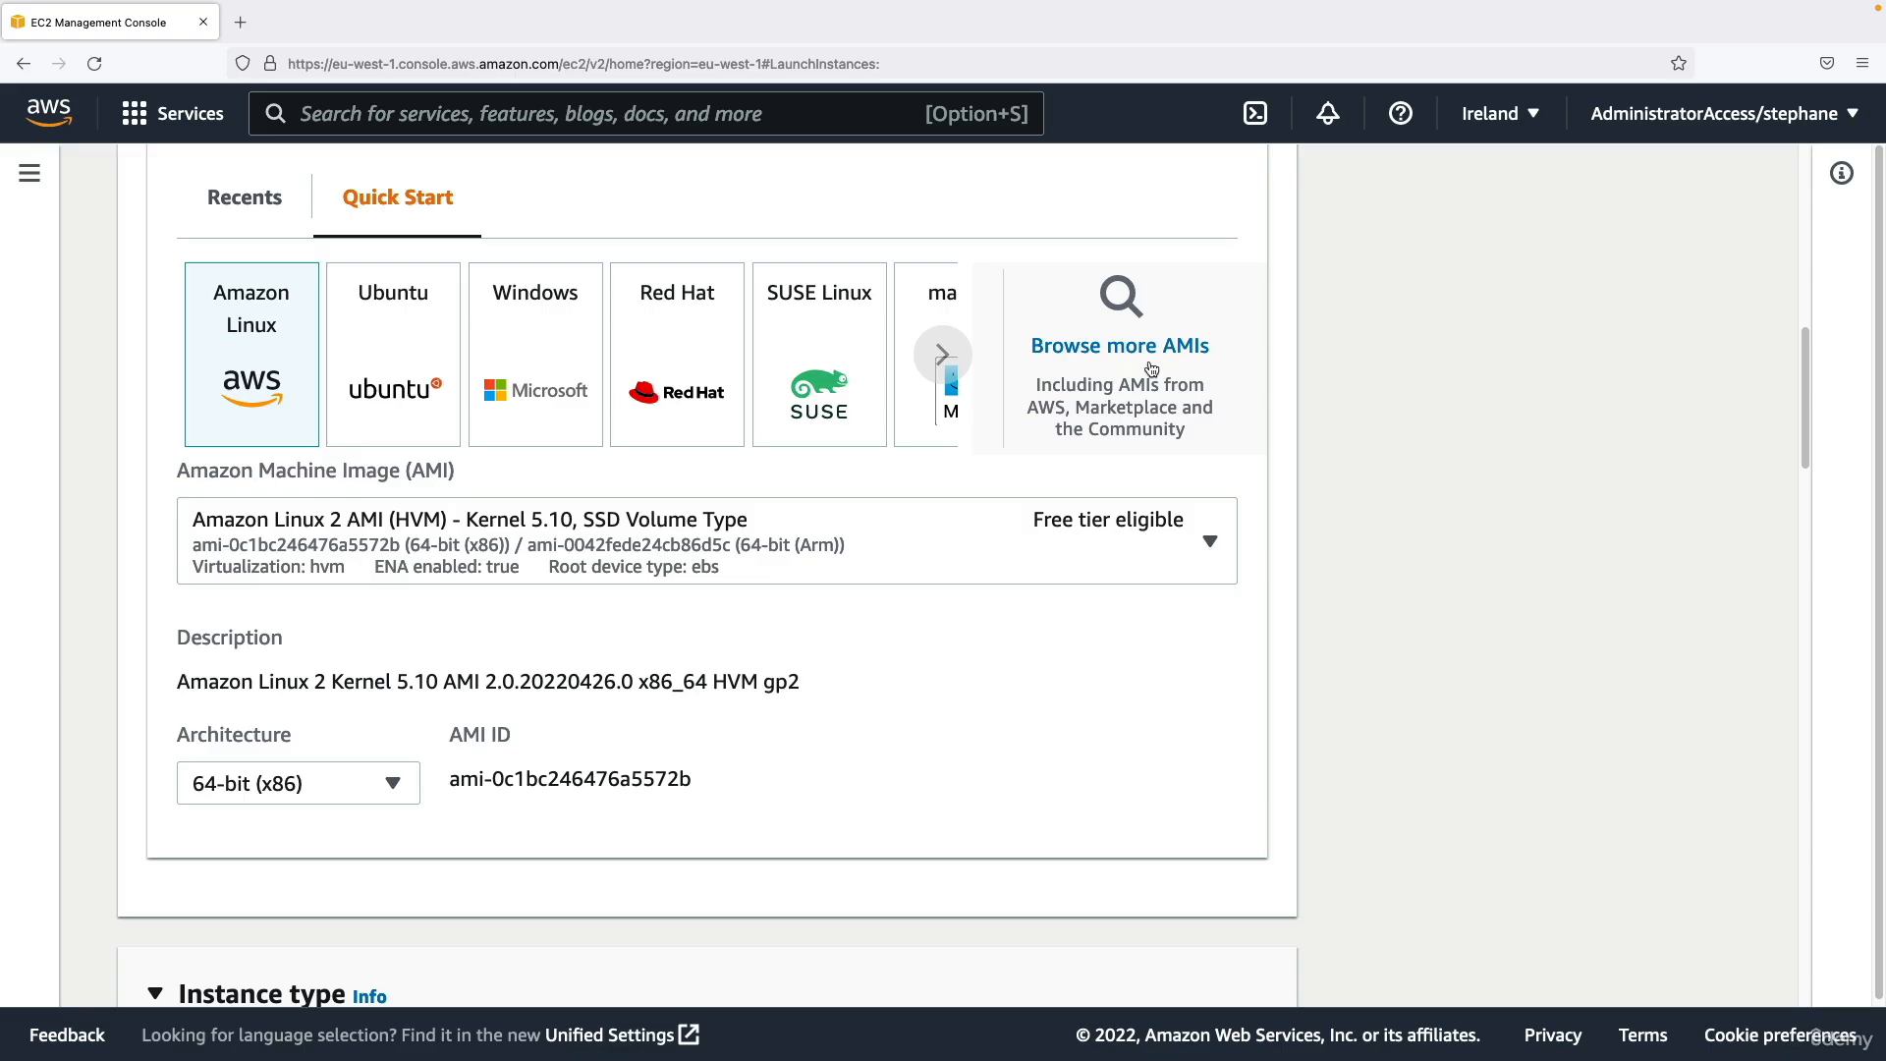
pyautogui.scroll(3, 899, 487)
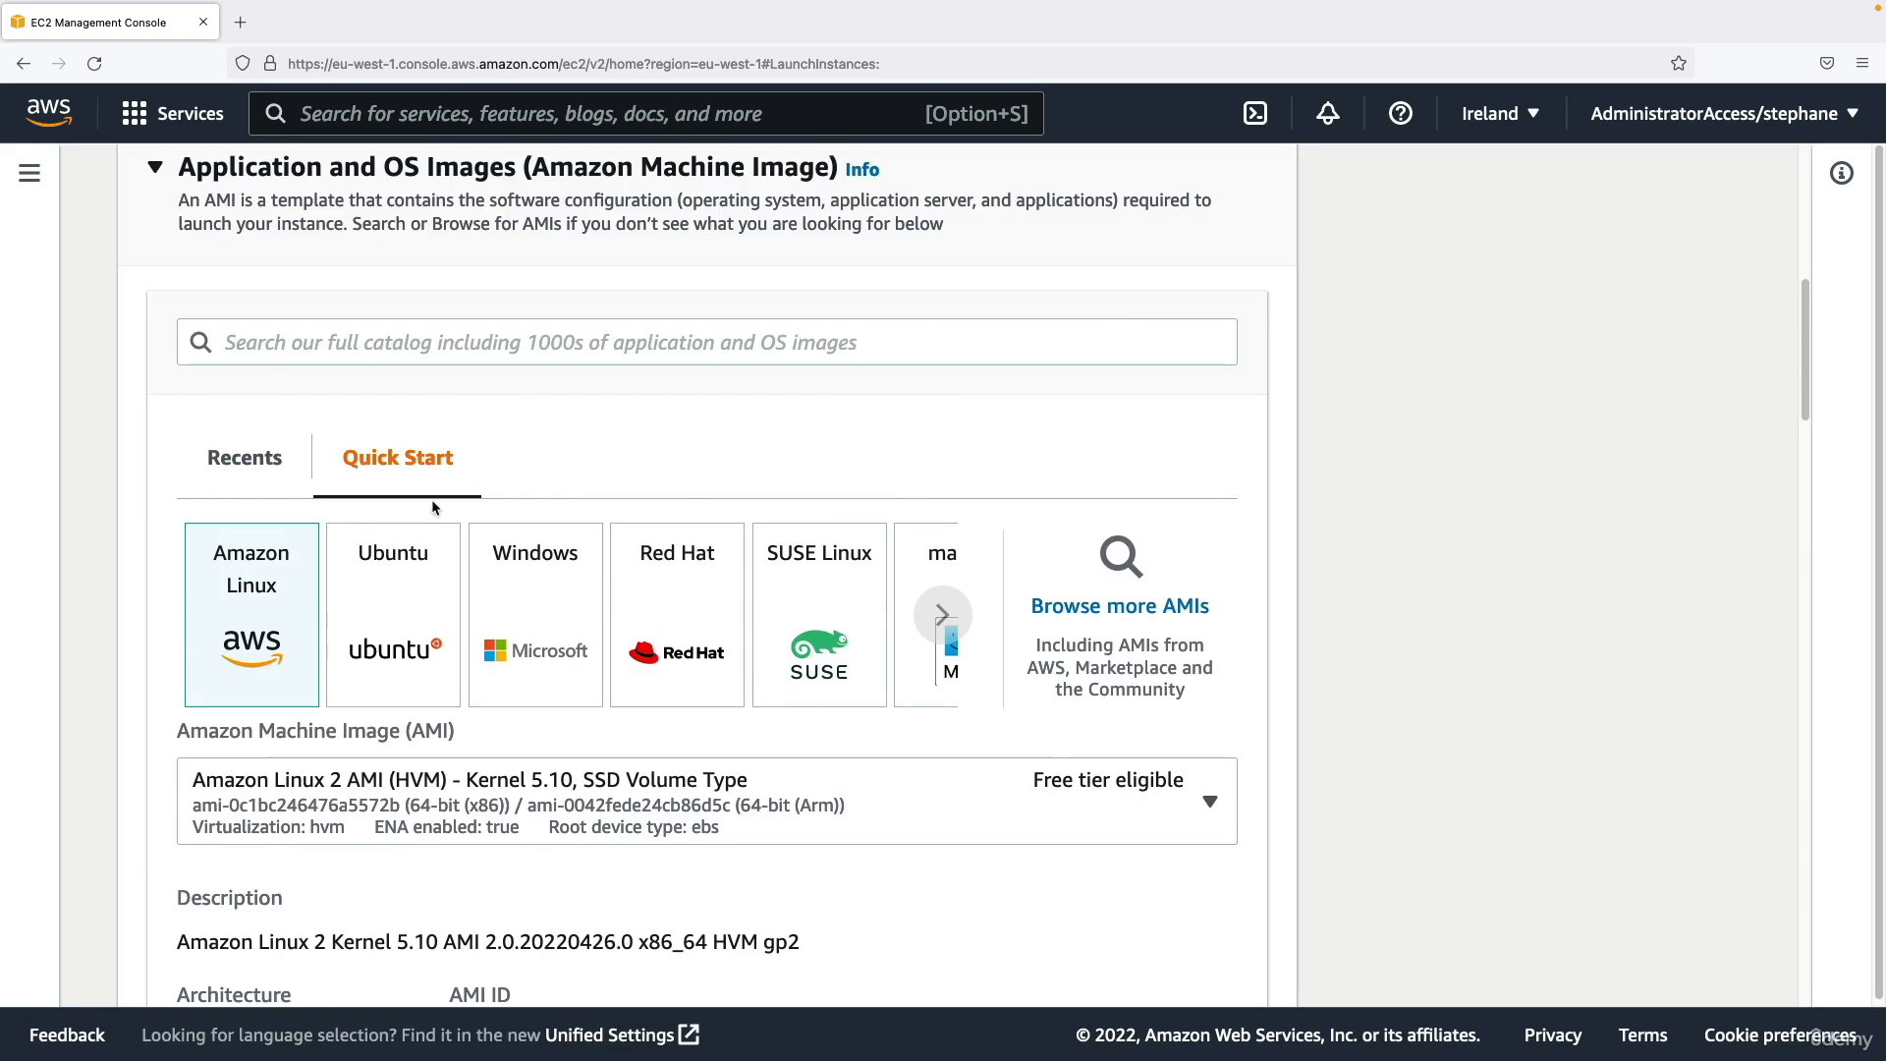
# Examine the list of available instance types with their vCPU, memory and on-demand pricing.
pyautogui.scroll(-7, 487, 502)
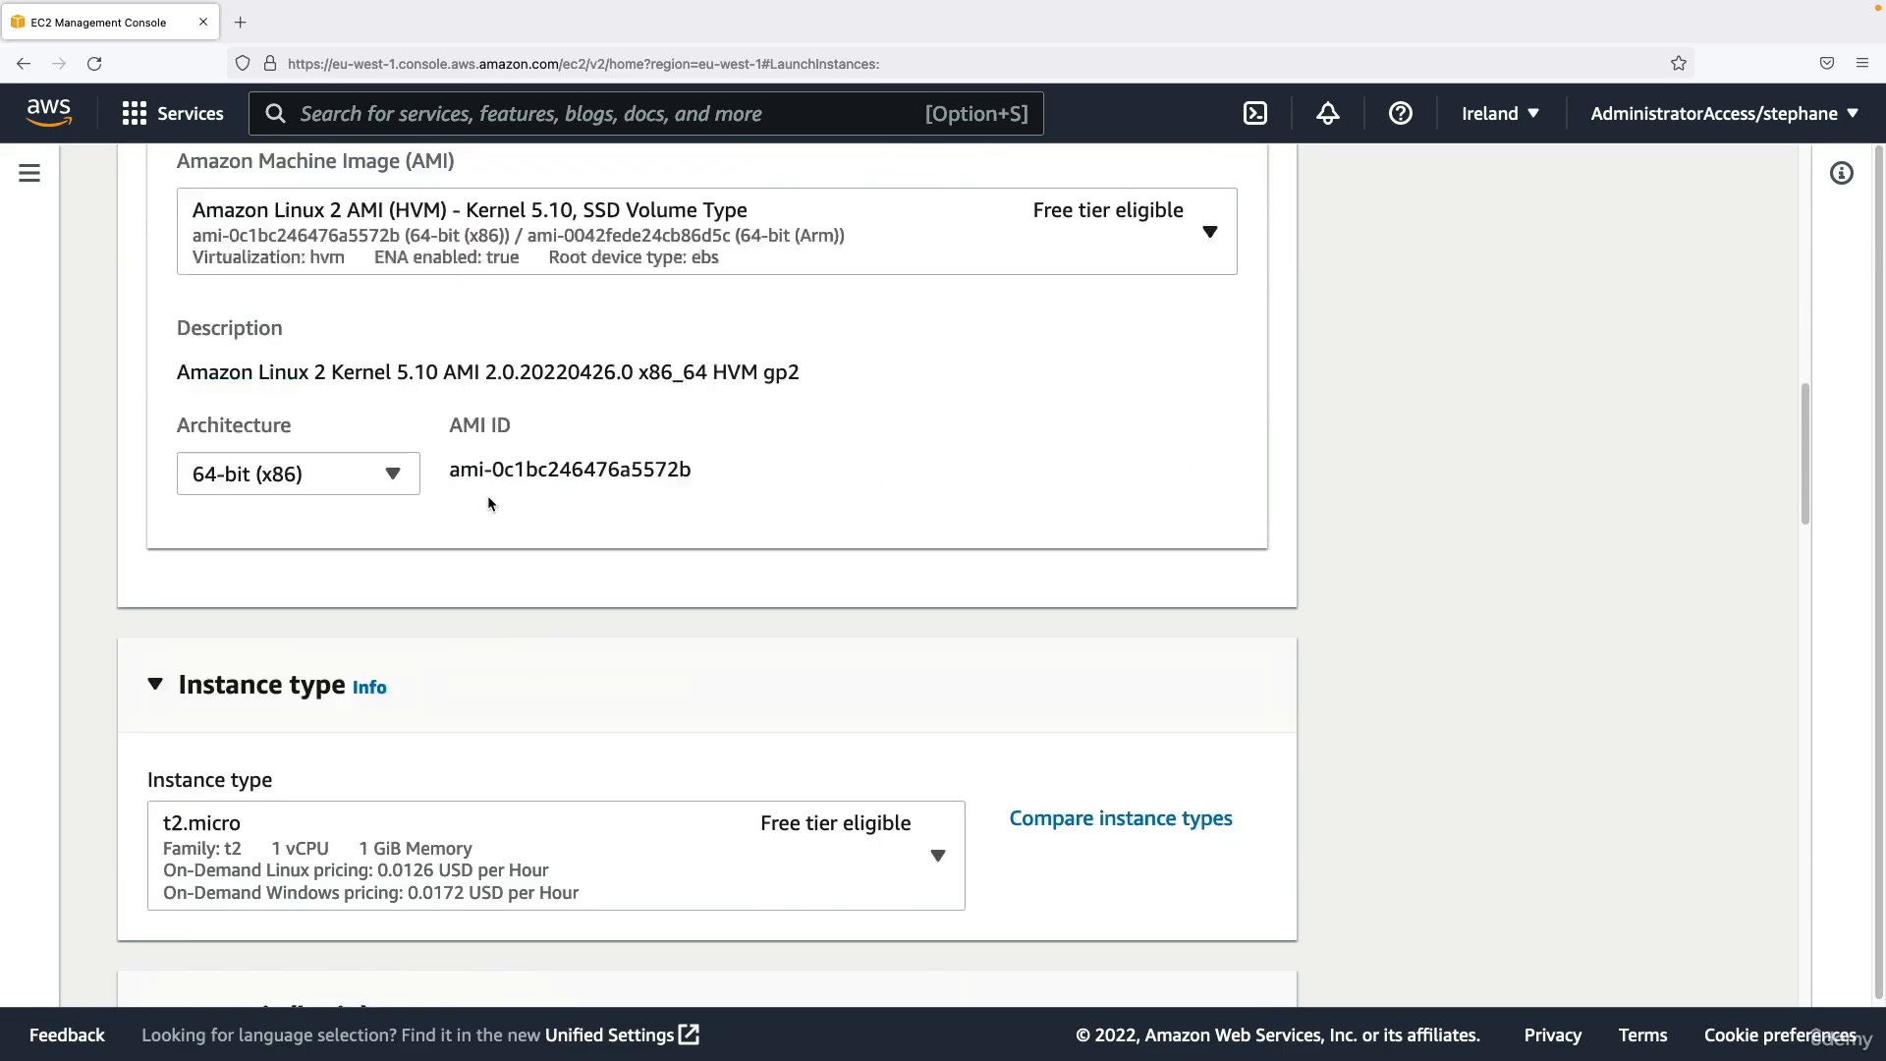
pyautogui.scroll(-2, 487, 501)
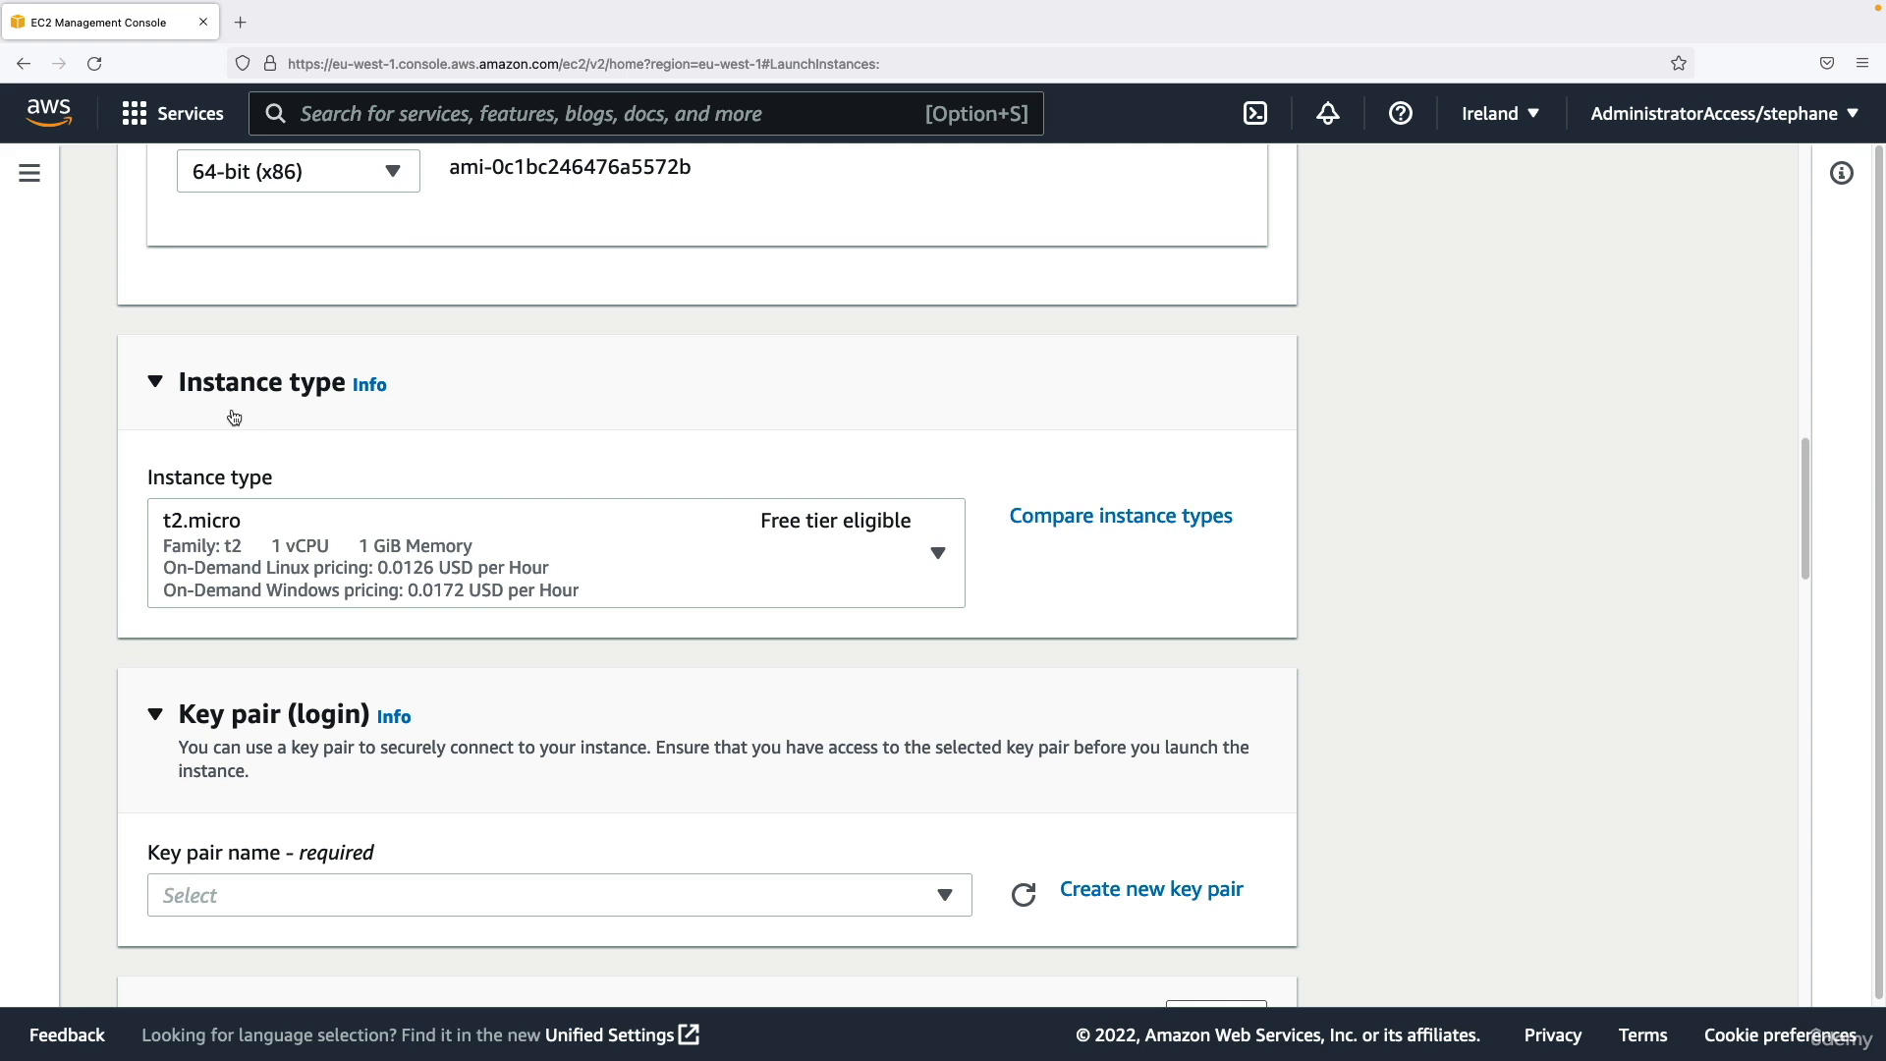
pyautogui.scroll(-1, 316, 402)
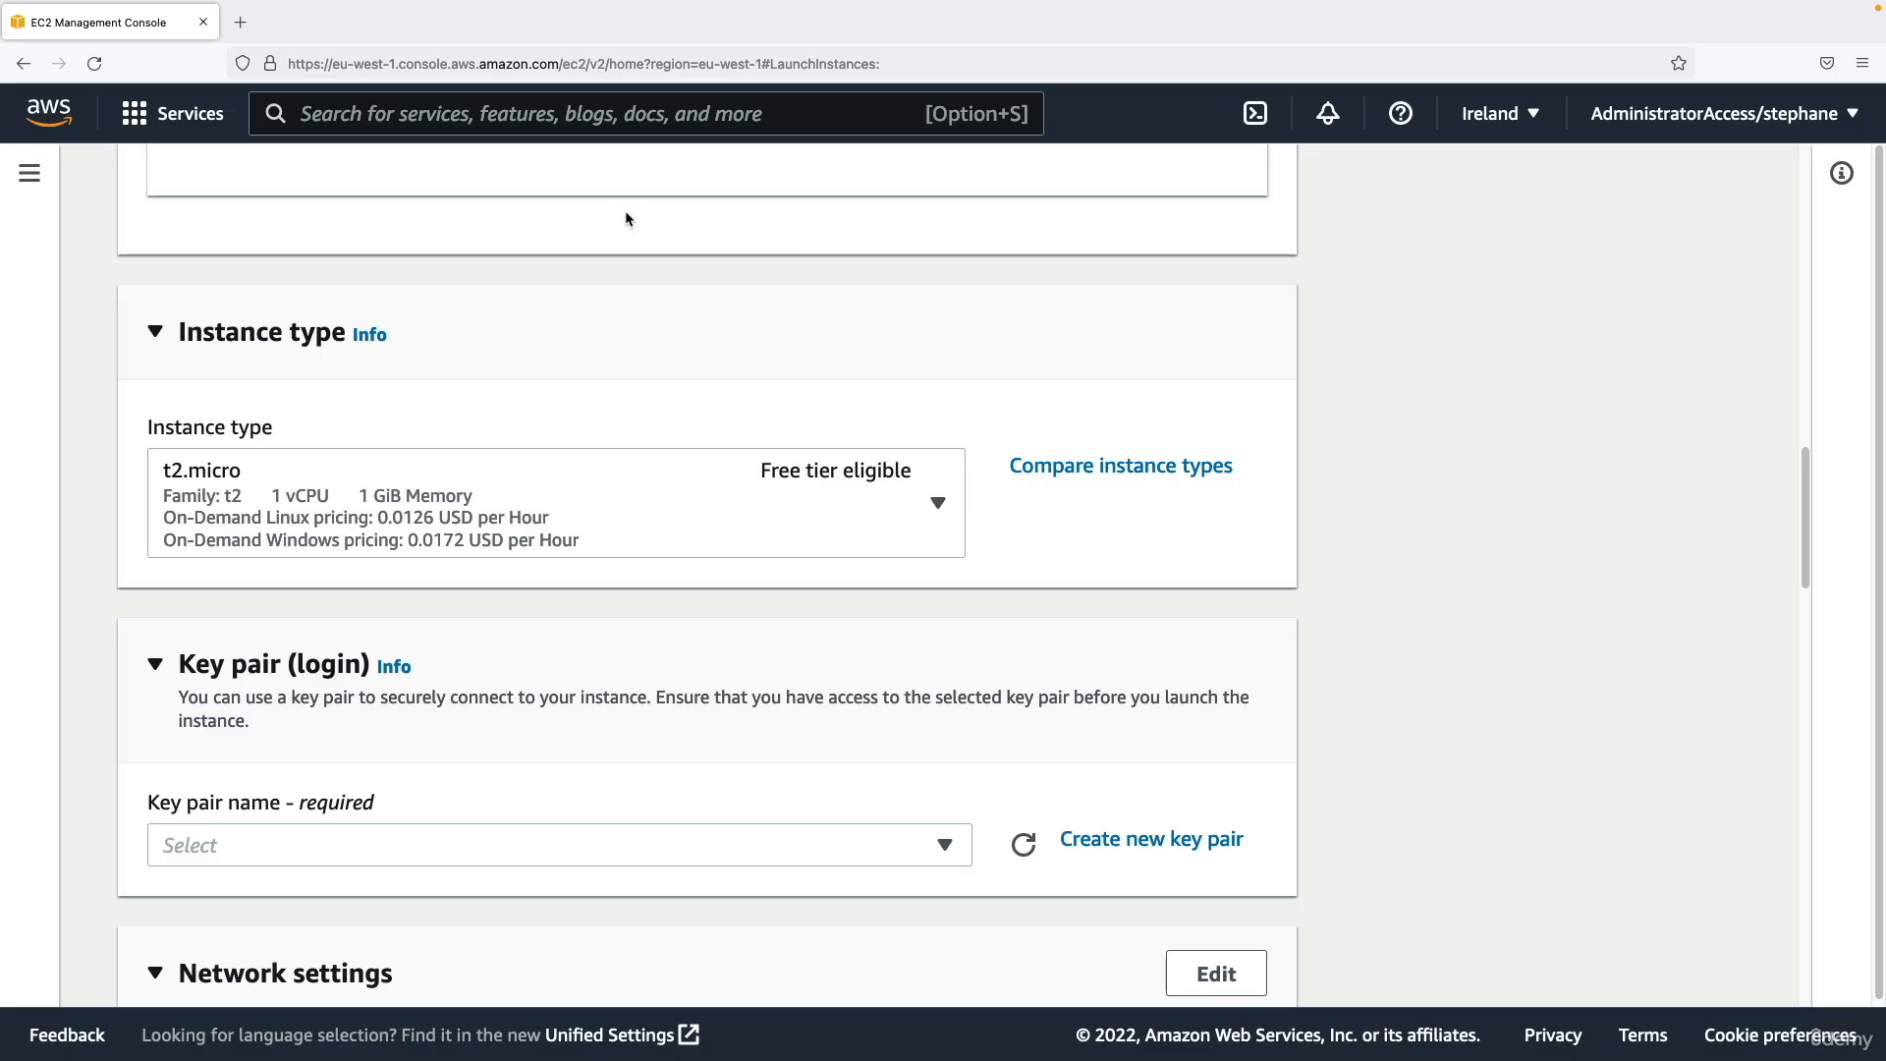
pyautogui.click(595, 513)
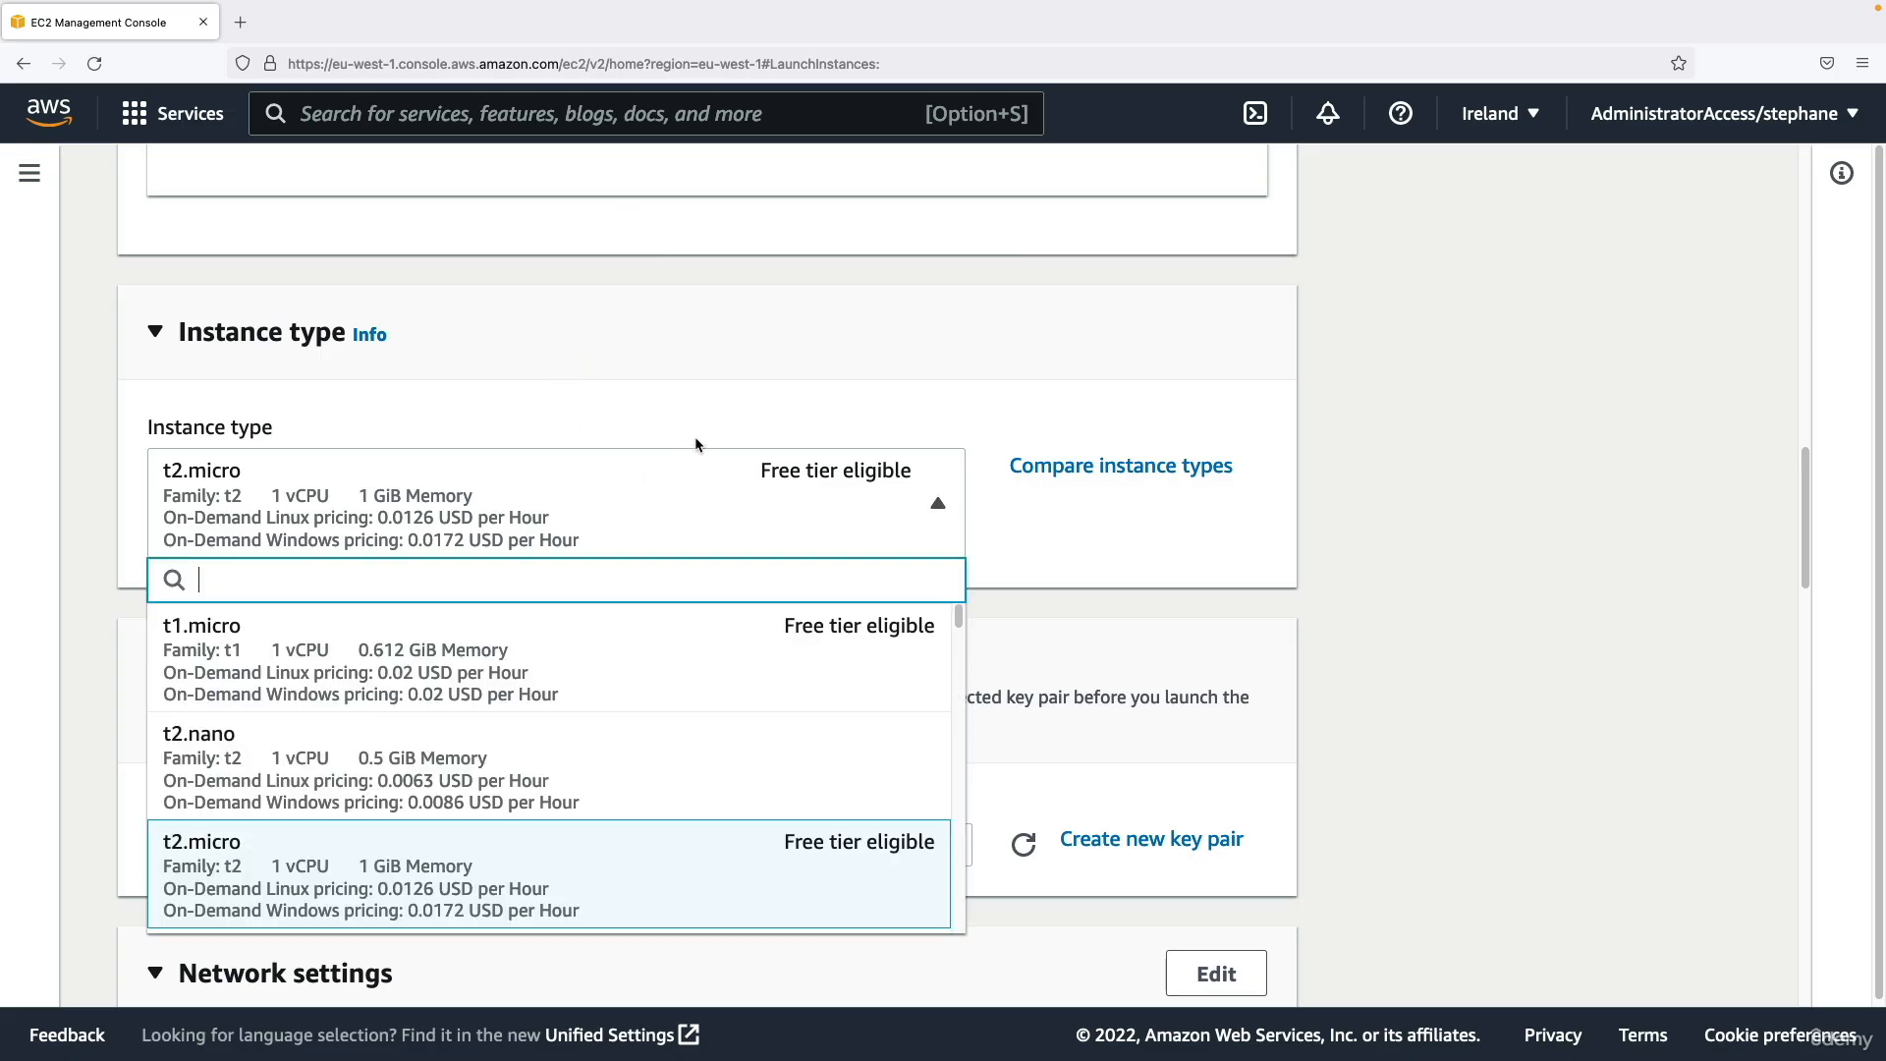
pyautogui.scroll(-1, 1046, 515)
pyautogui.scroll(-1, 1046, 514)
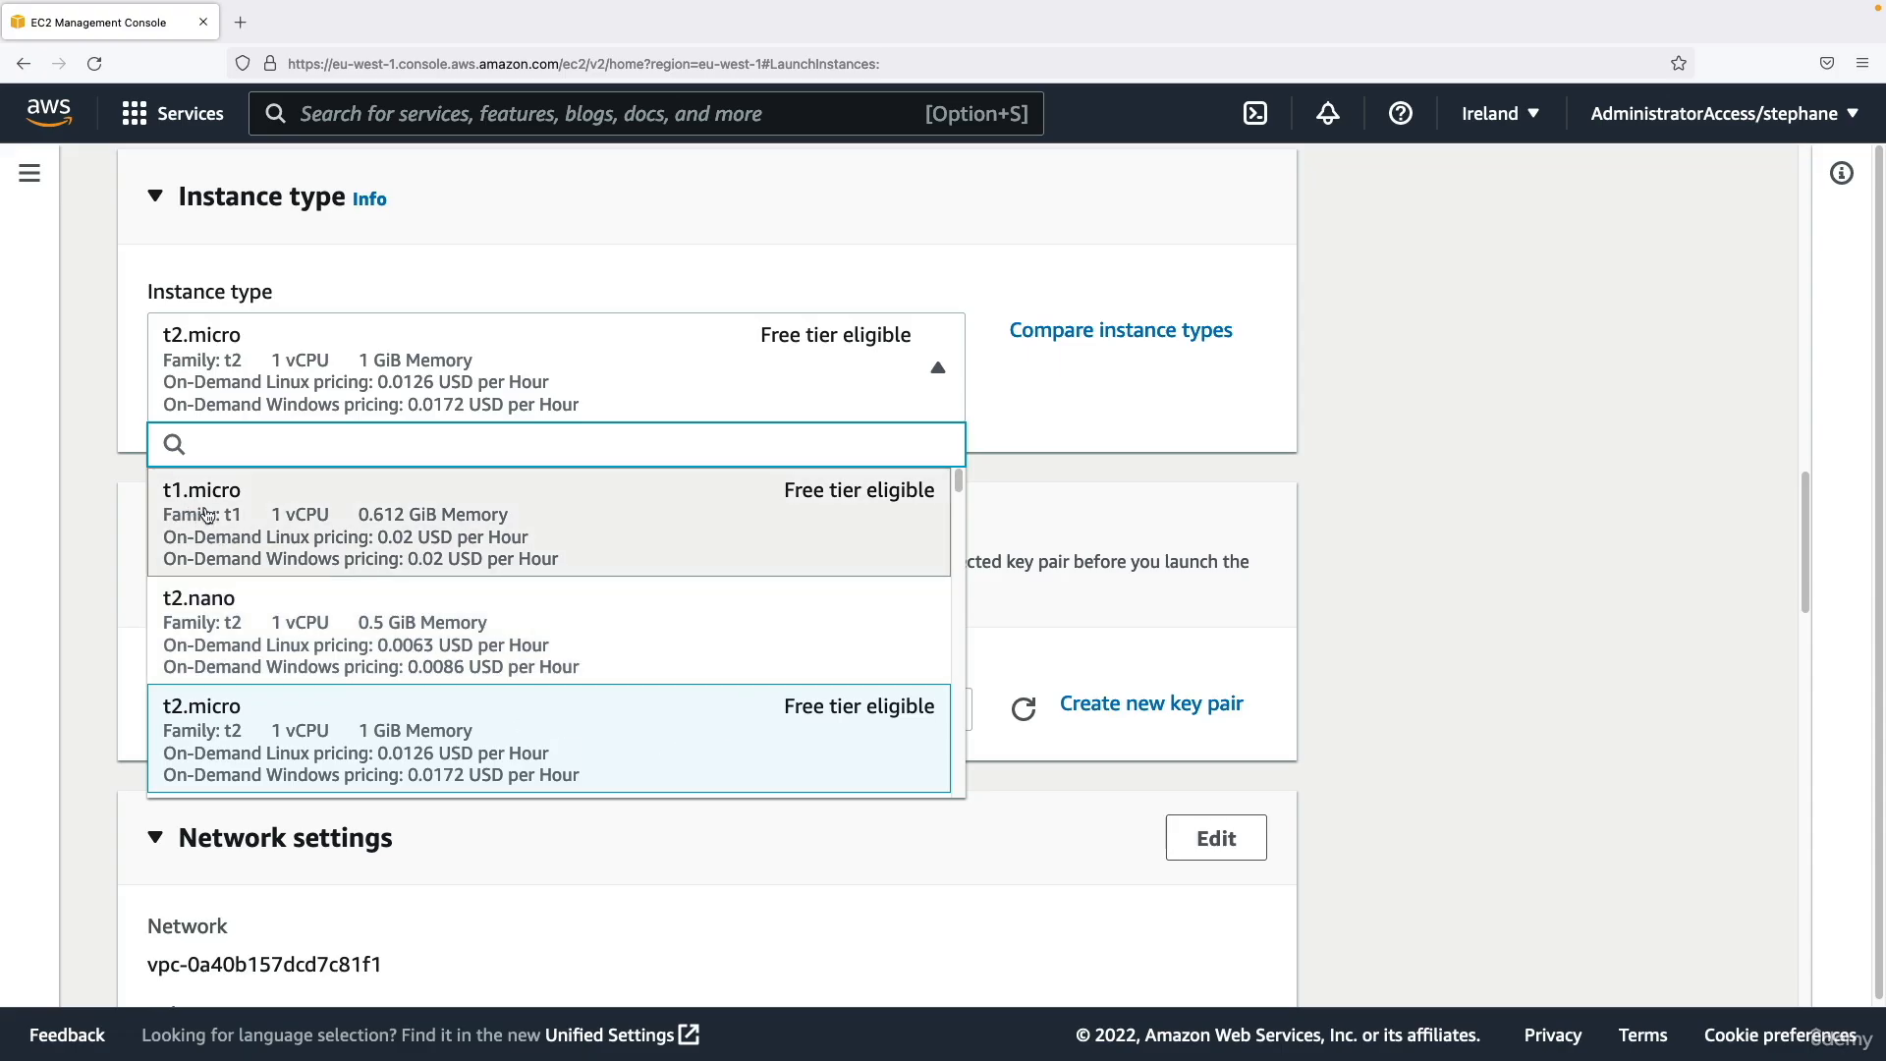
pyautogui.moveTo(957, 479); pyautogui.dragTo(952, 726)
pyautogui.click(1016, 448)
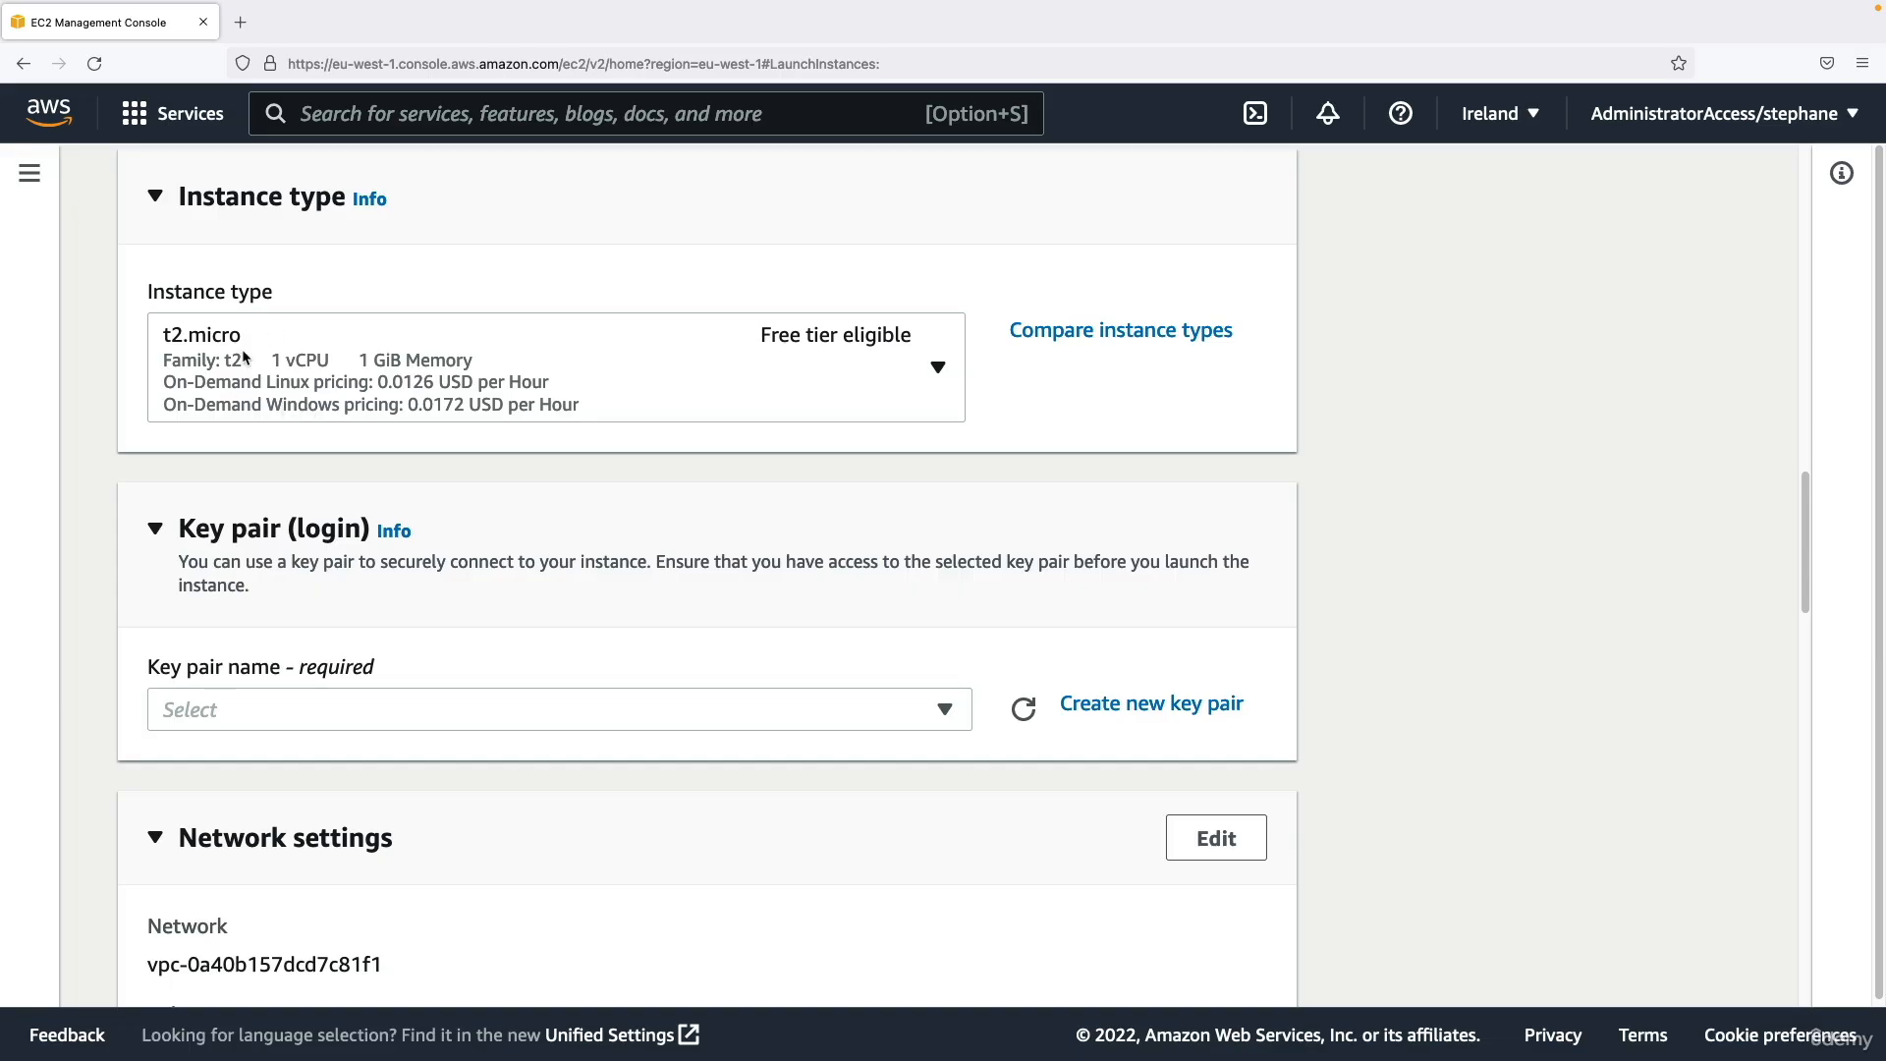
# Compare the instance types in the full comparison table and confirm t2.micro as the instance type.
pyautogui.click(1073, 336)
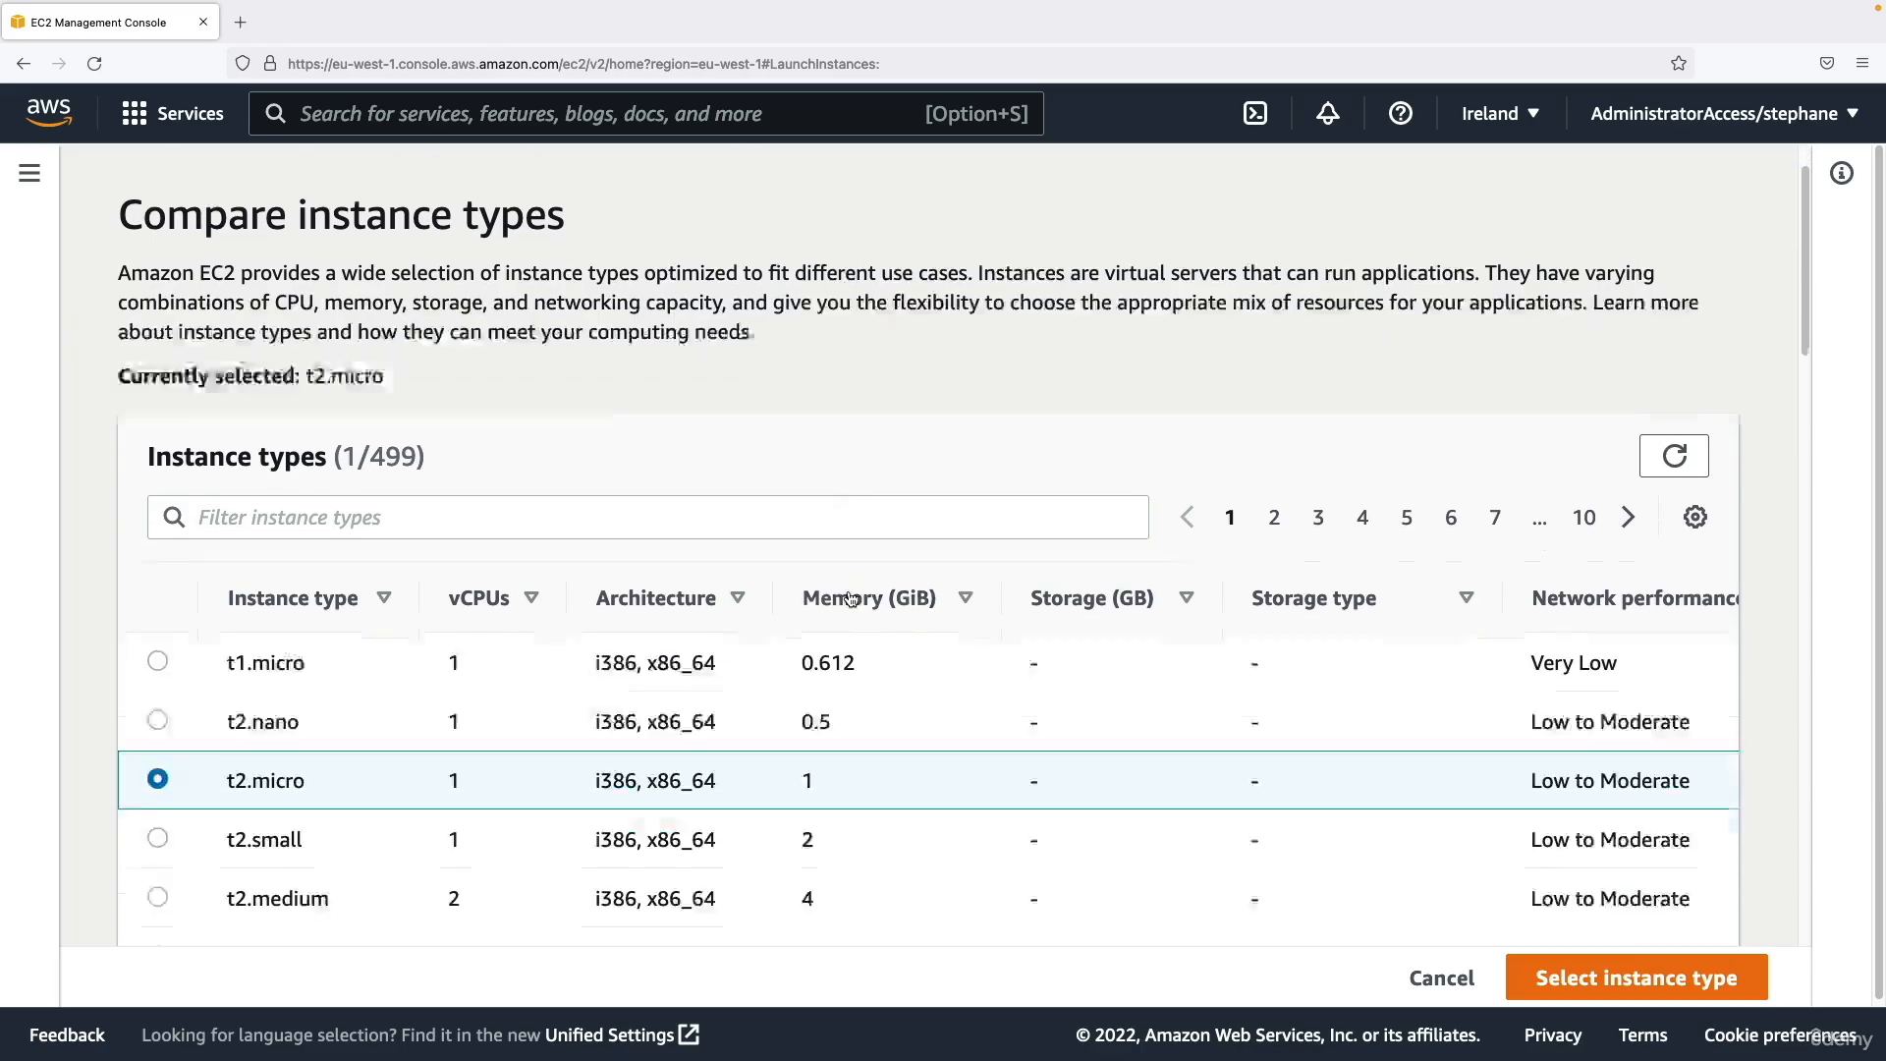
pyautogui.scroll(-4, 774, 782)
pyautogui.scroll(2, 620, 537)
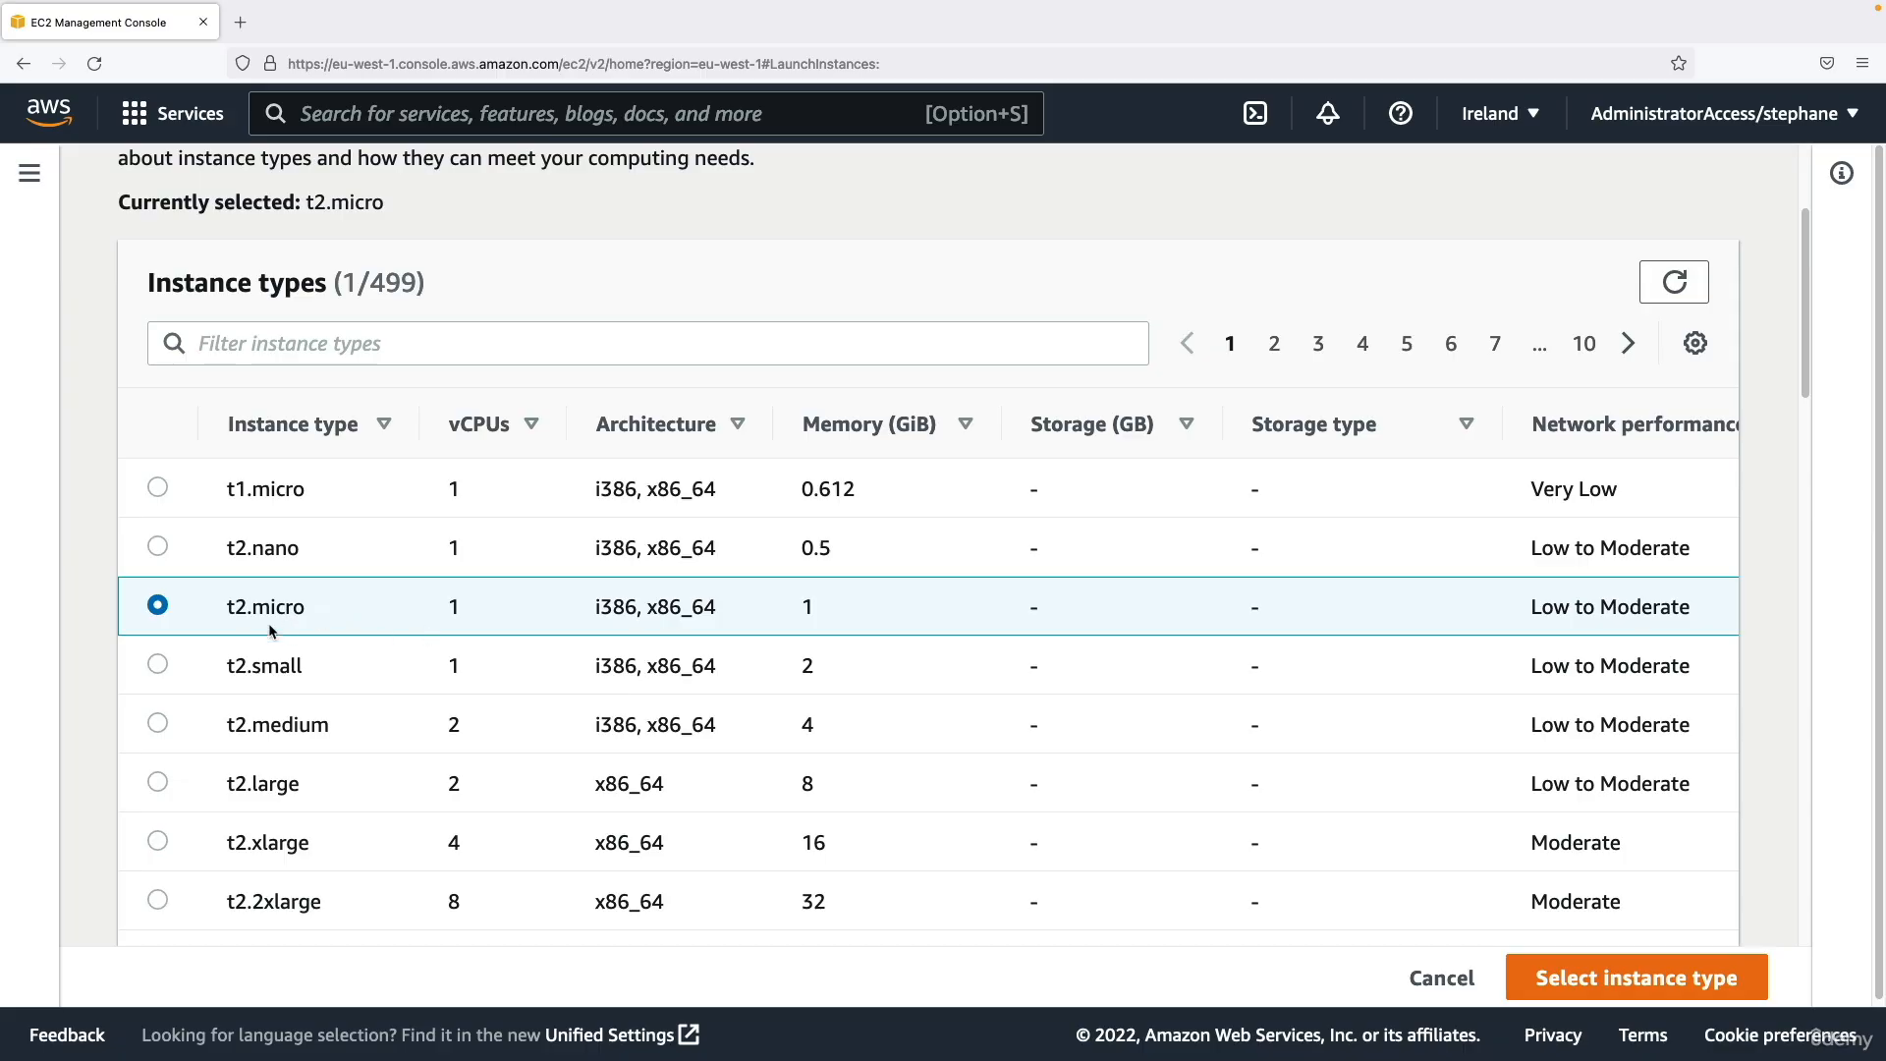
pyautogui.click(1583, 974)
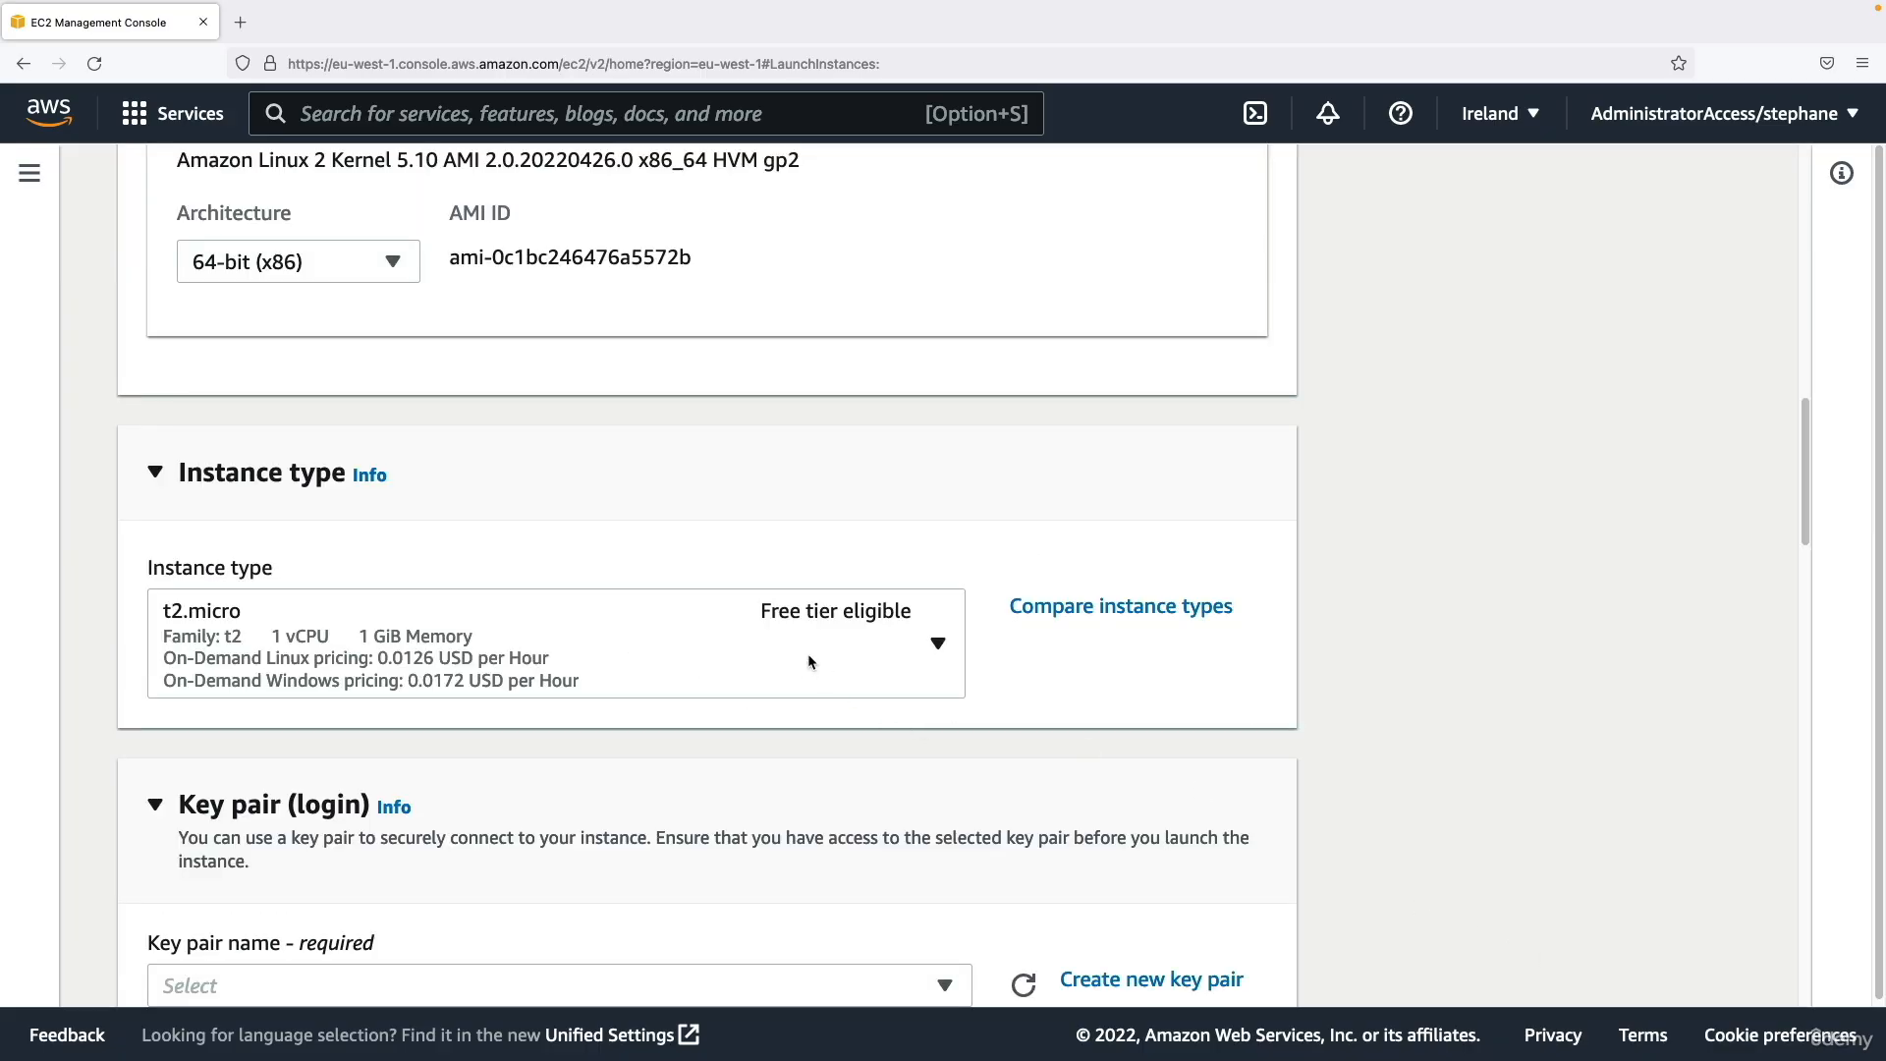
# Start creating a new key pair for logging in to the instance and name it "EC2 Tutorial".
pyautogui.scroll(-4, 809, 656)
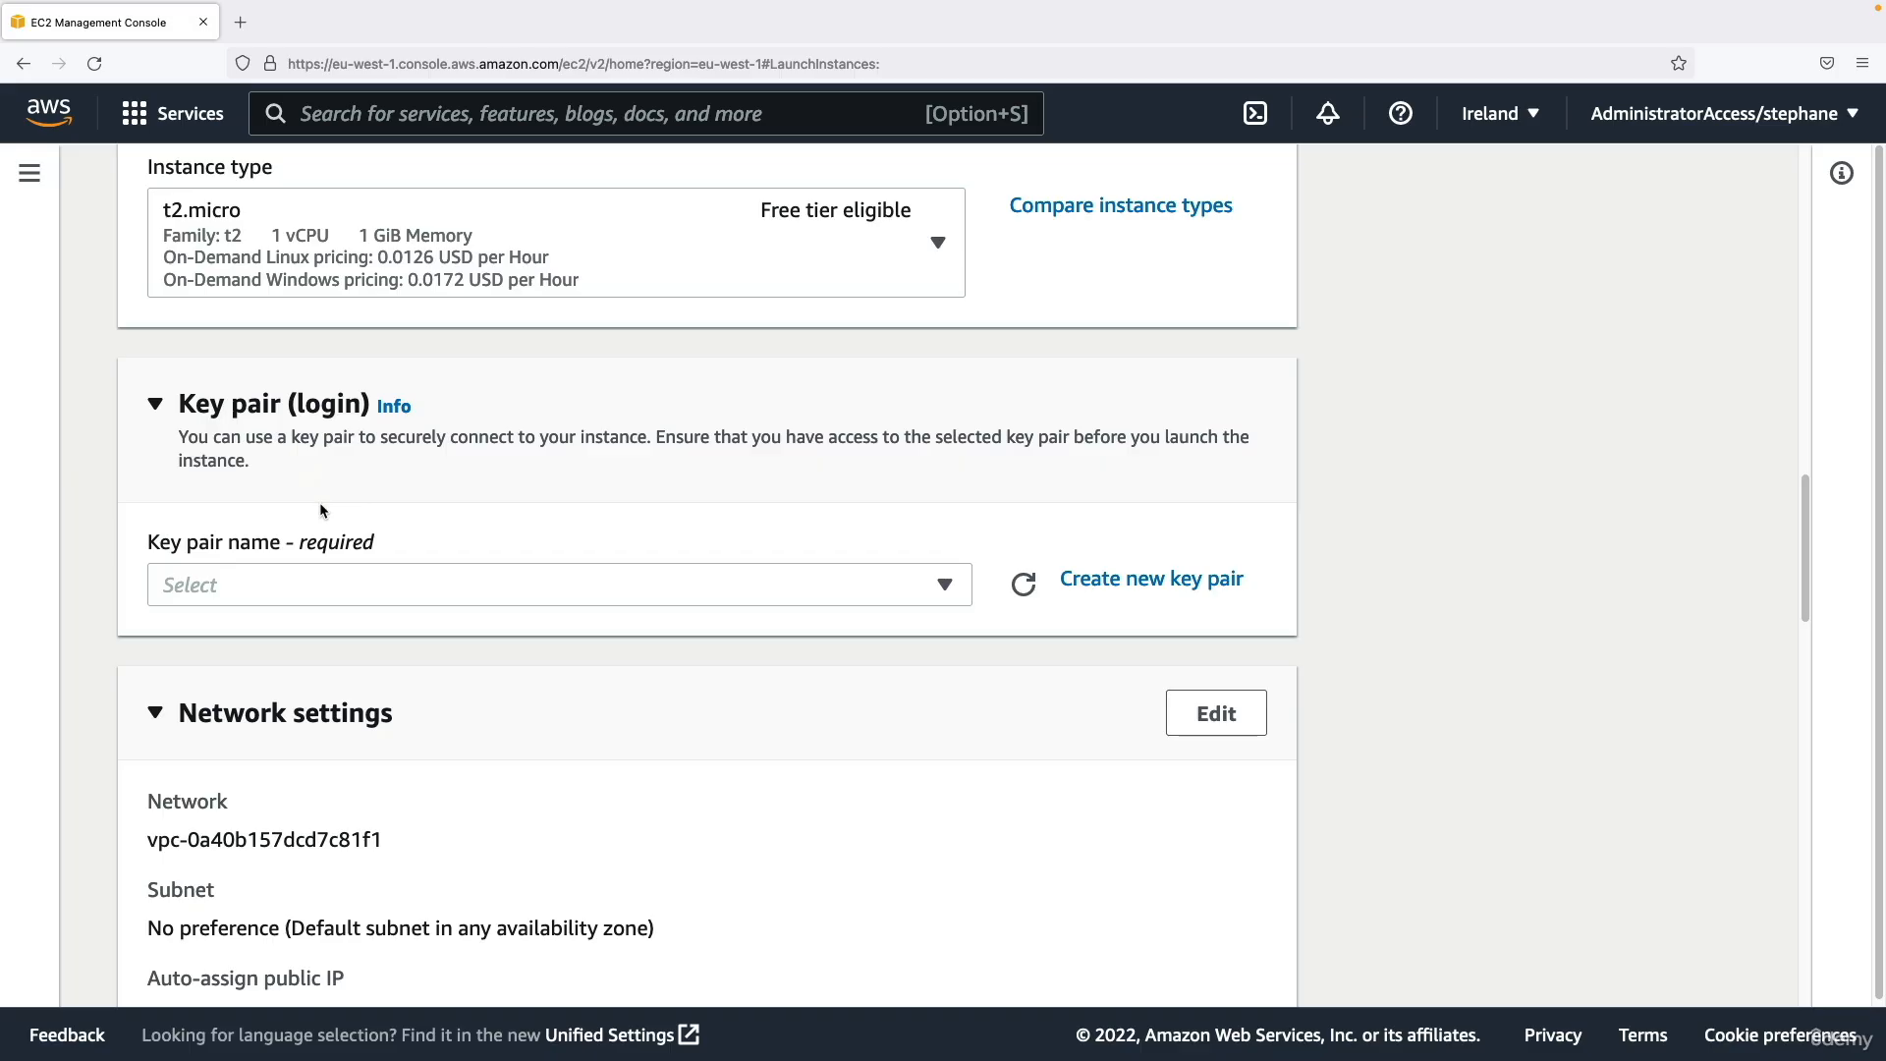
pyautogui.click(345, 586)
pyautogui.click(536, 602)
pyautogui.click(888, 597)
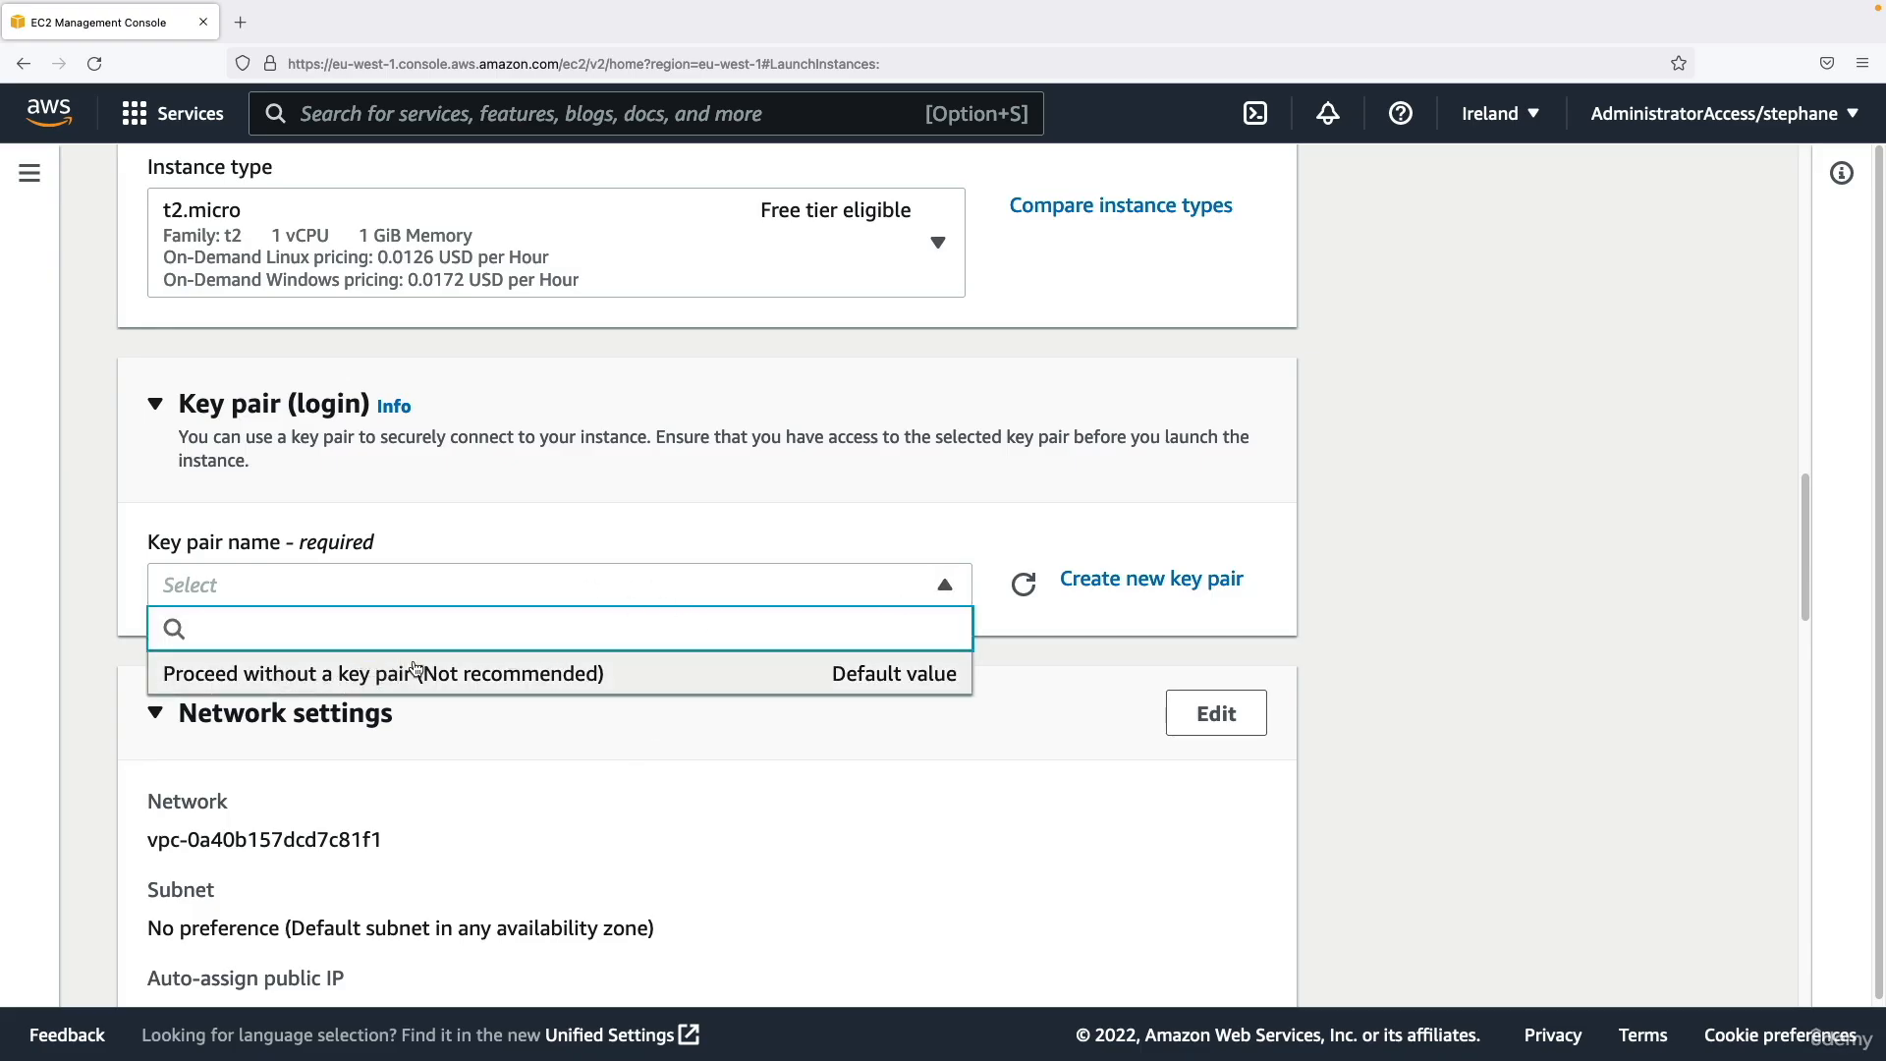
pyautogui.click(439, 585)
pyautogui.click(1093, 571)
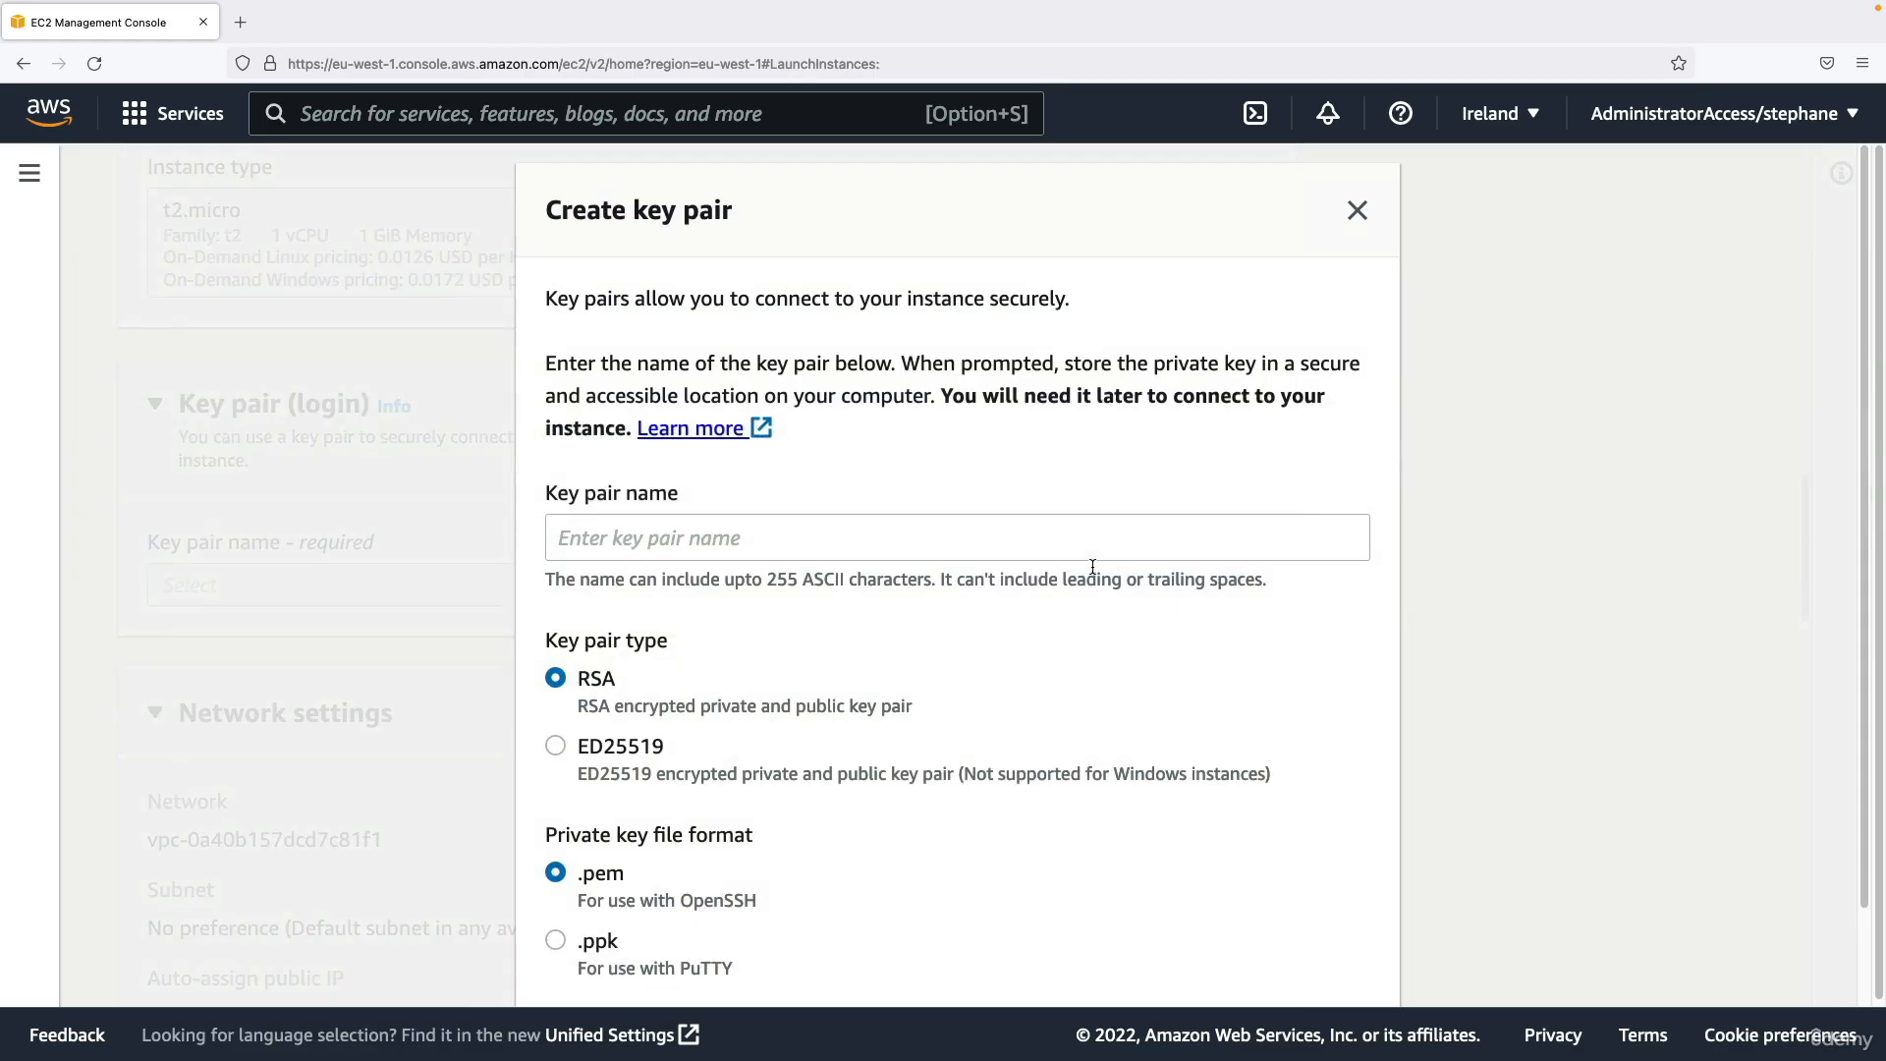
pyautogui.click(872, 538)
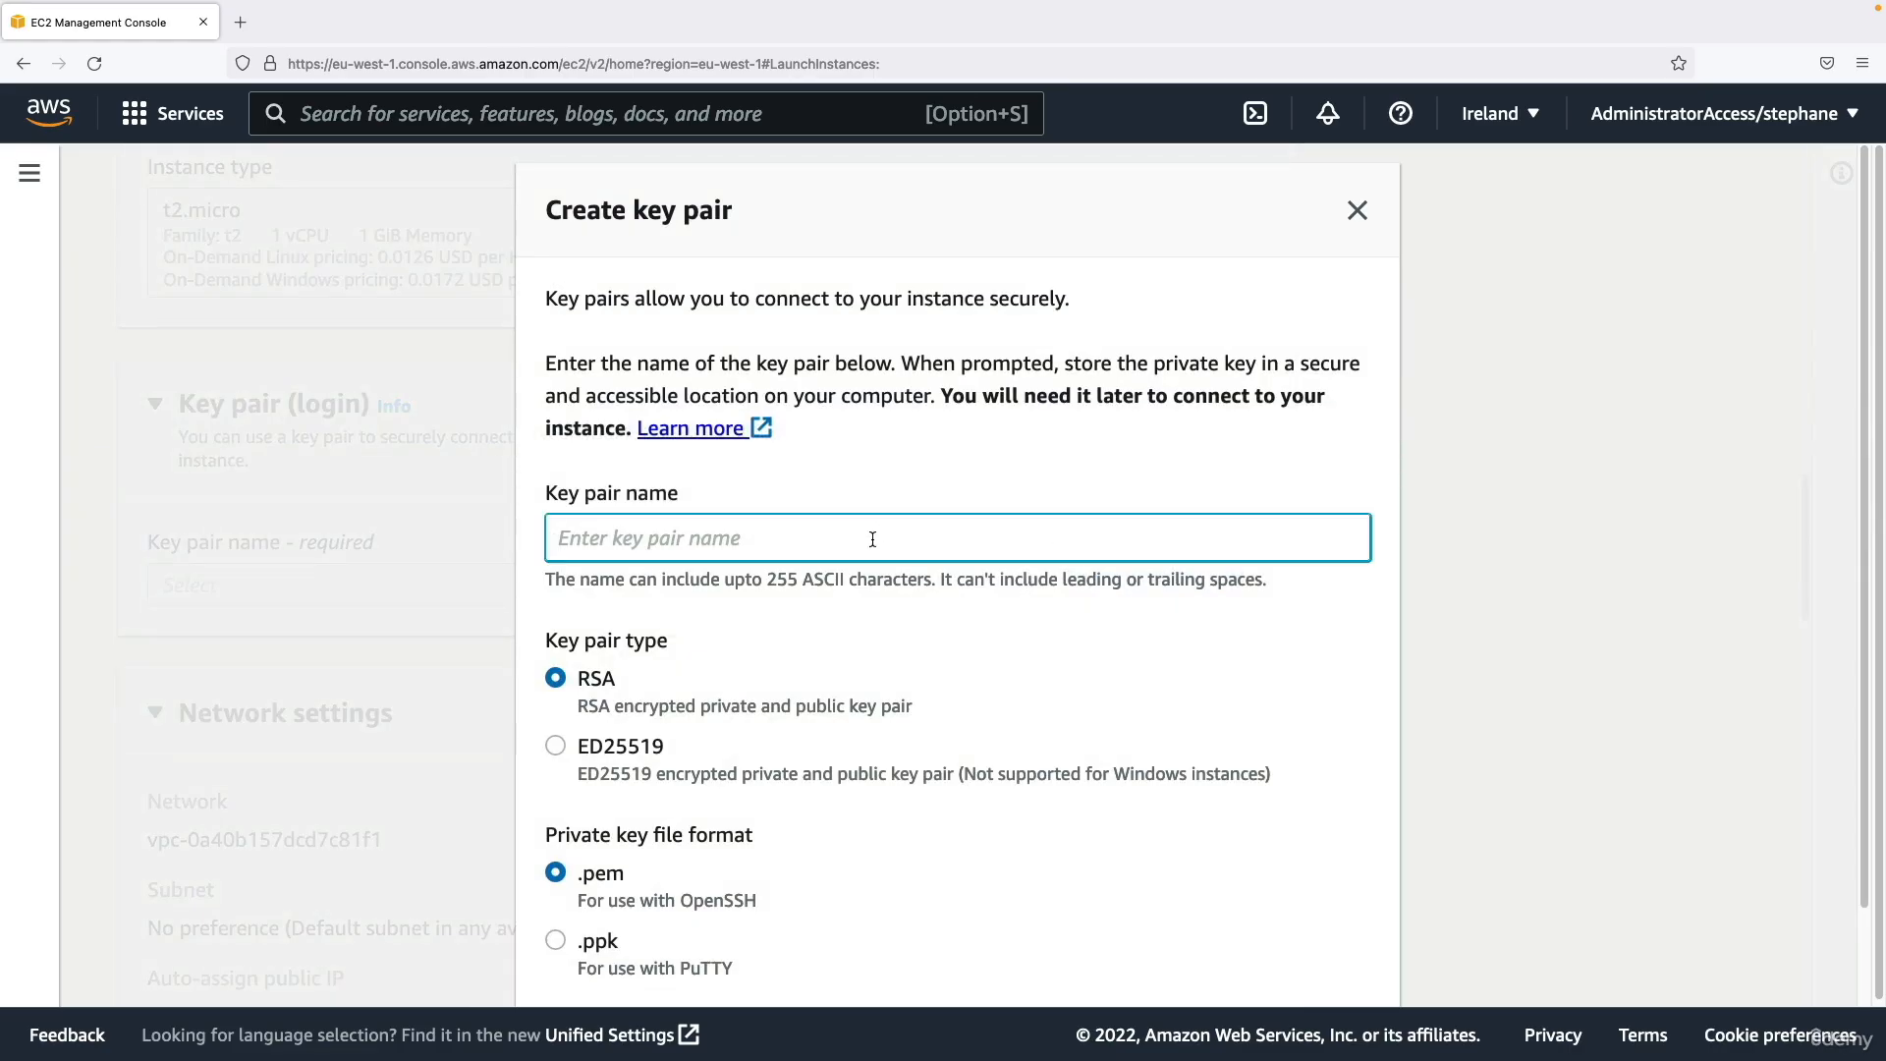
pyautogui.write('EC2 Tutorial')
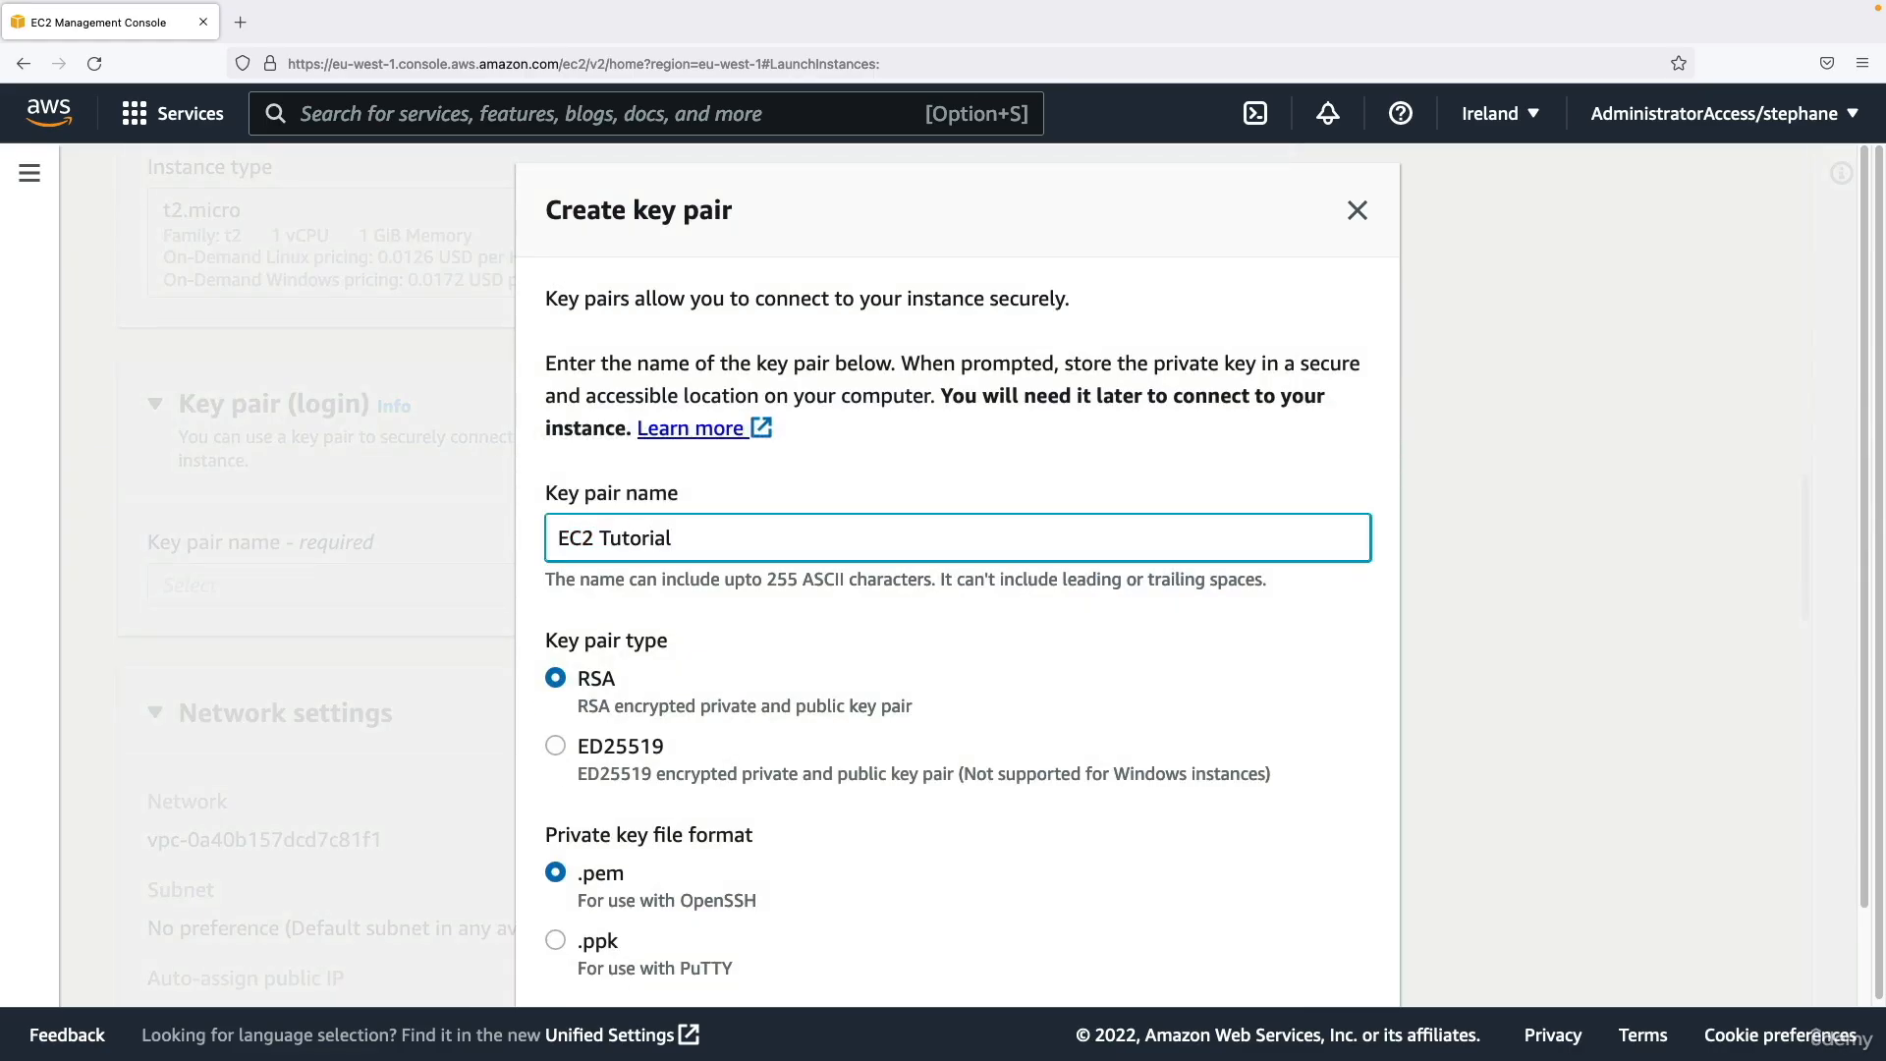
pyautogui.click(976, 408)
pyautogui.scroll(-2, 975, 406)
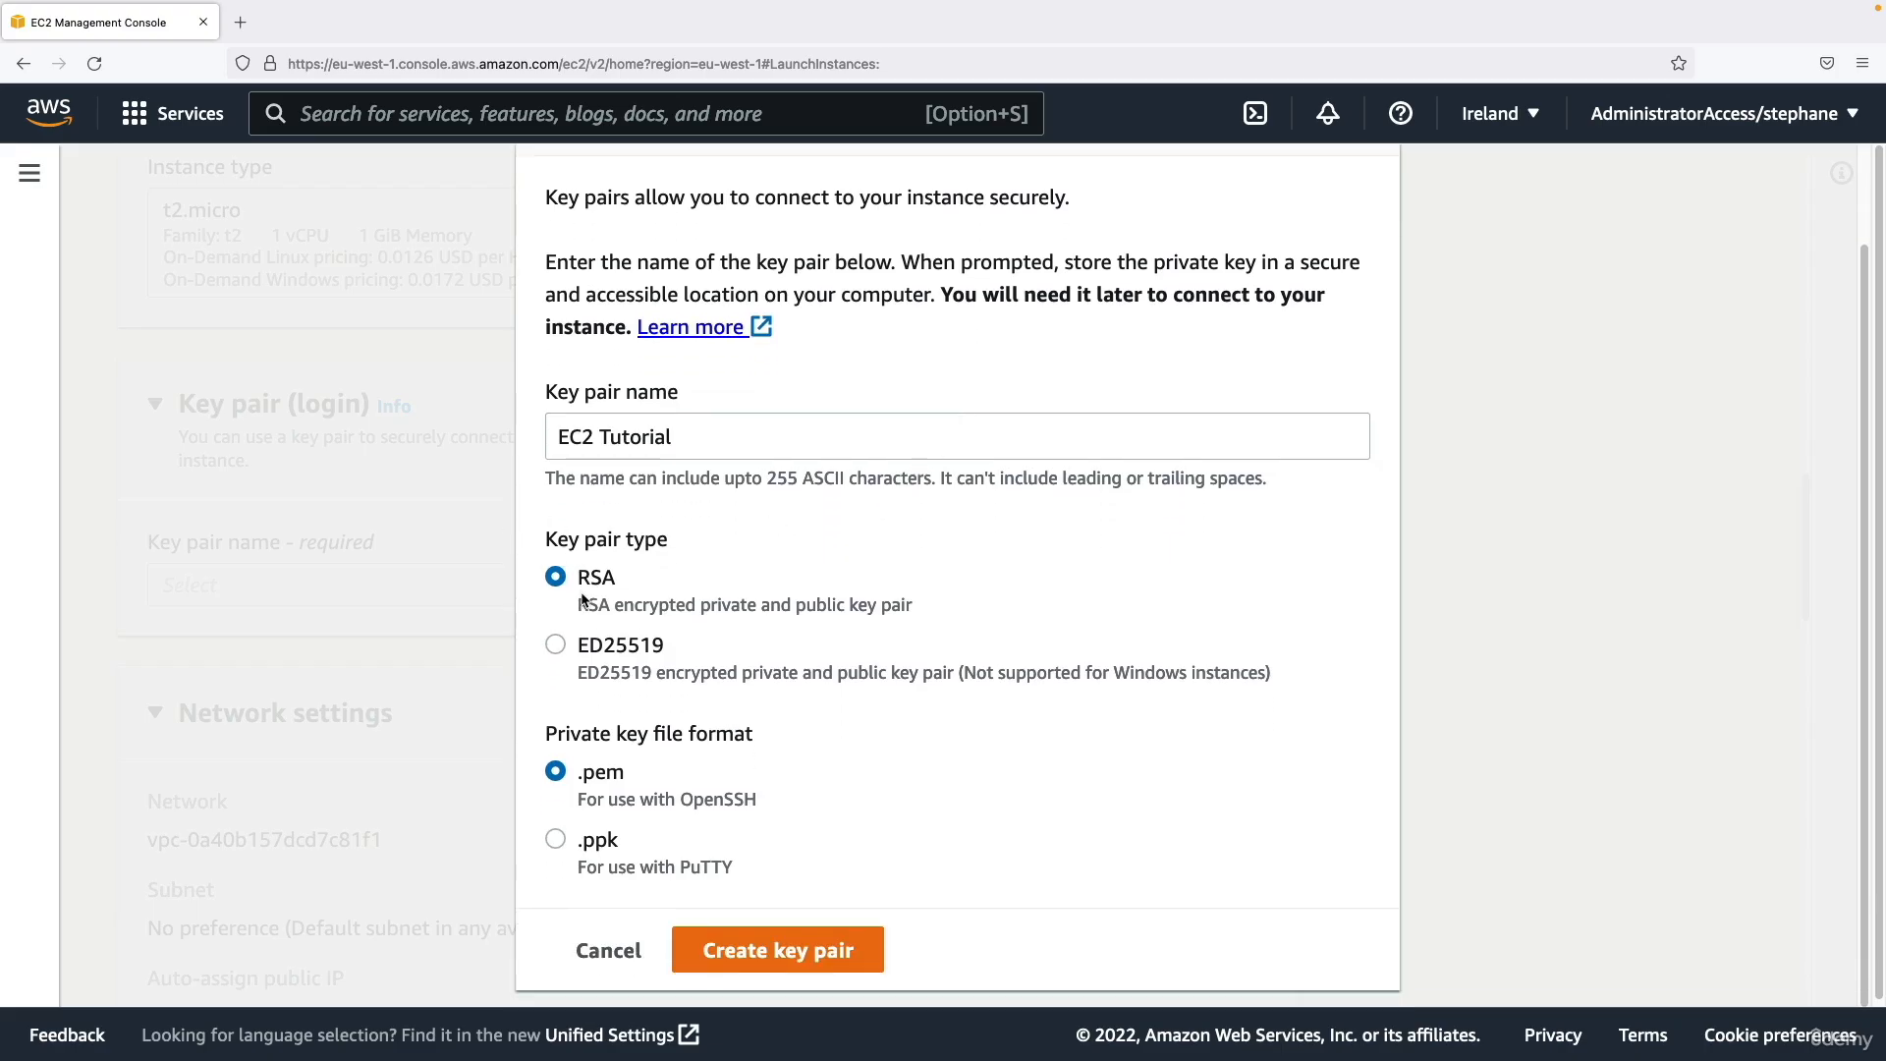
# Review the RSA key type and the private key file formats, and try the .ppk format for PuTTY.
pyautogui.moveTo(590, 604); pyautogui.dragTo(735, 604)
pyautogui.tripleClick(729, 603)
pyautogui.click(739, 601)
pyautogui.moveTo(571, 737); pyautogui.dragTo(698, 740)
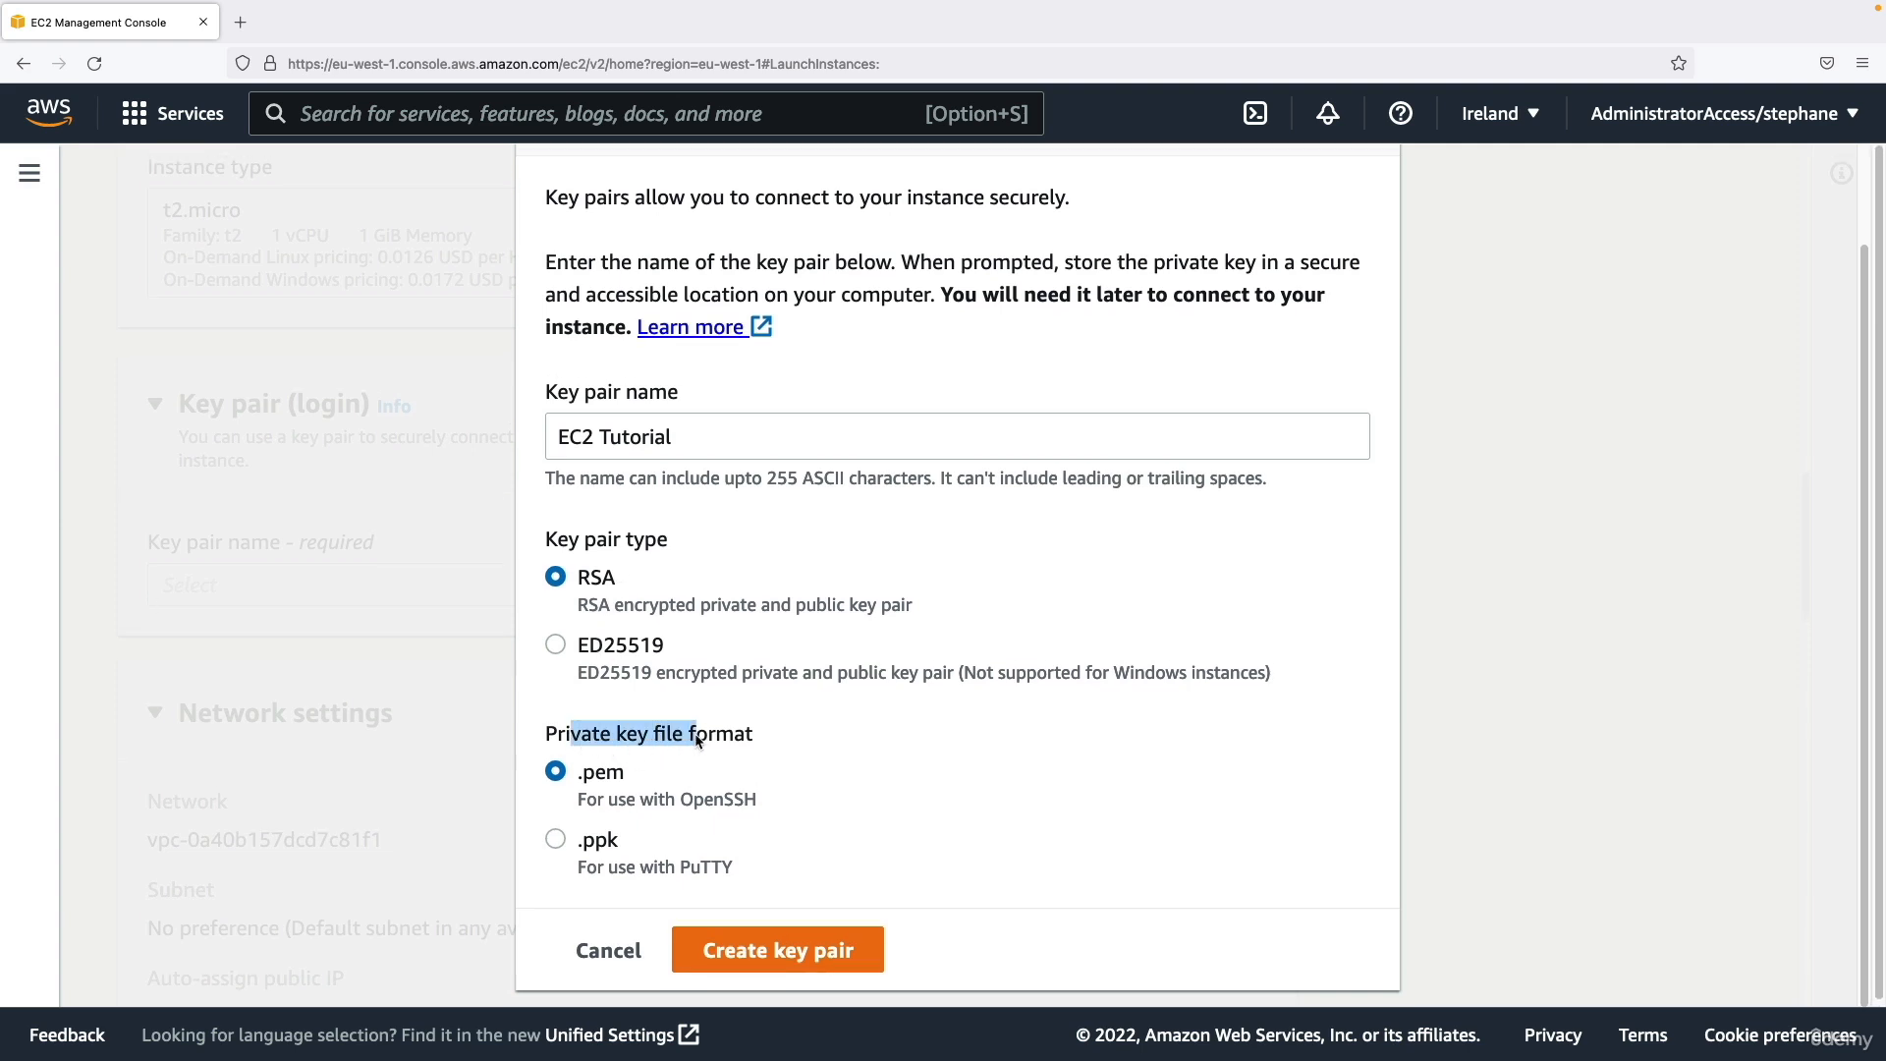
pyautogui.click(700, 741)
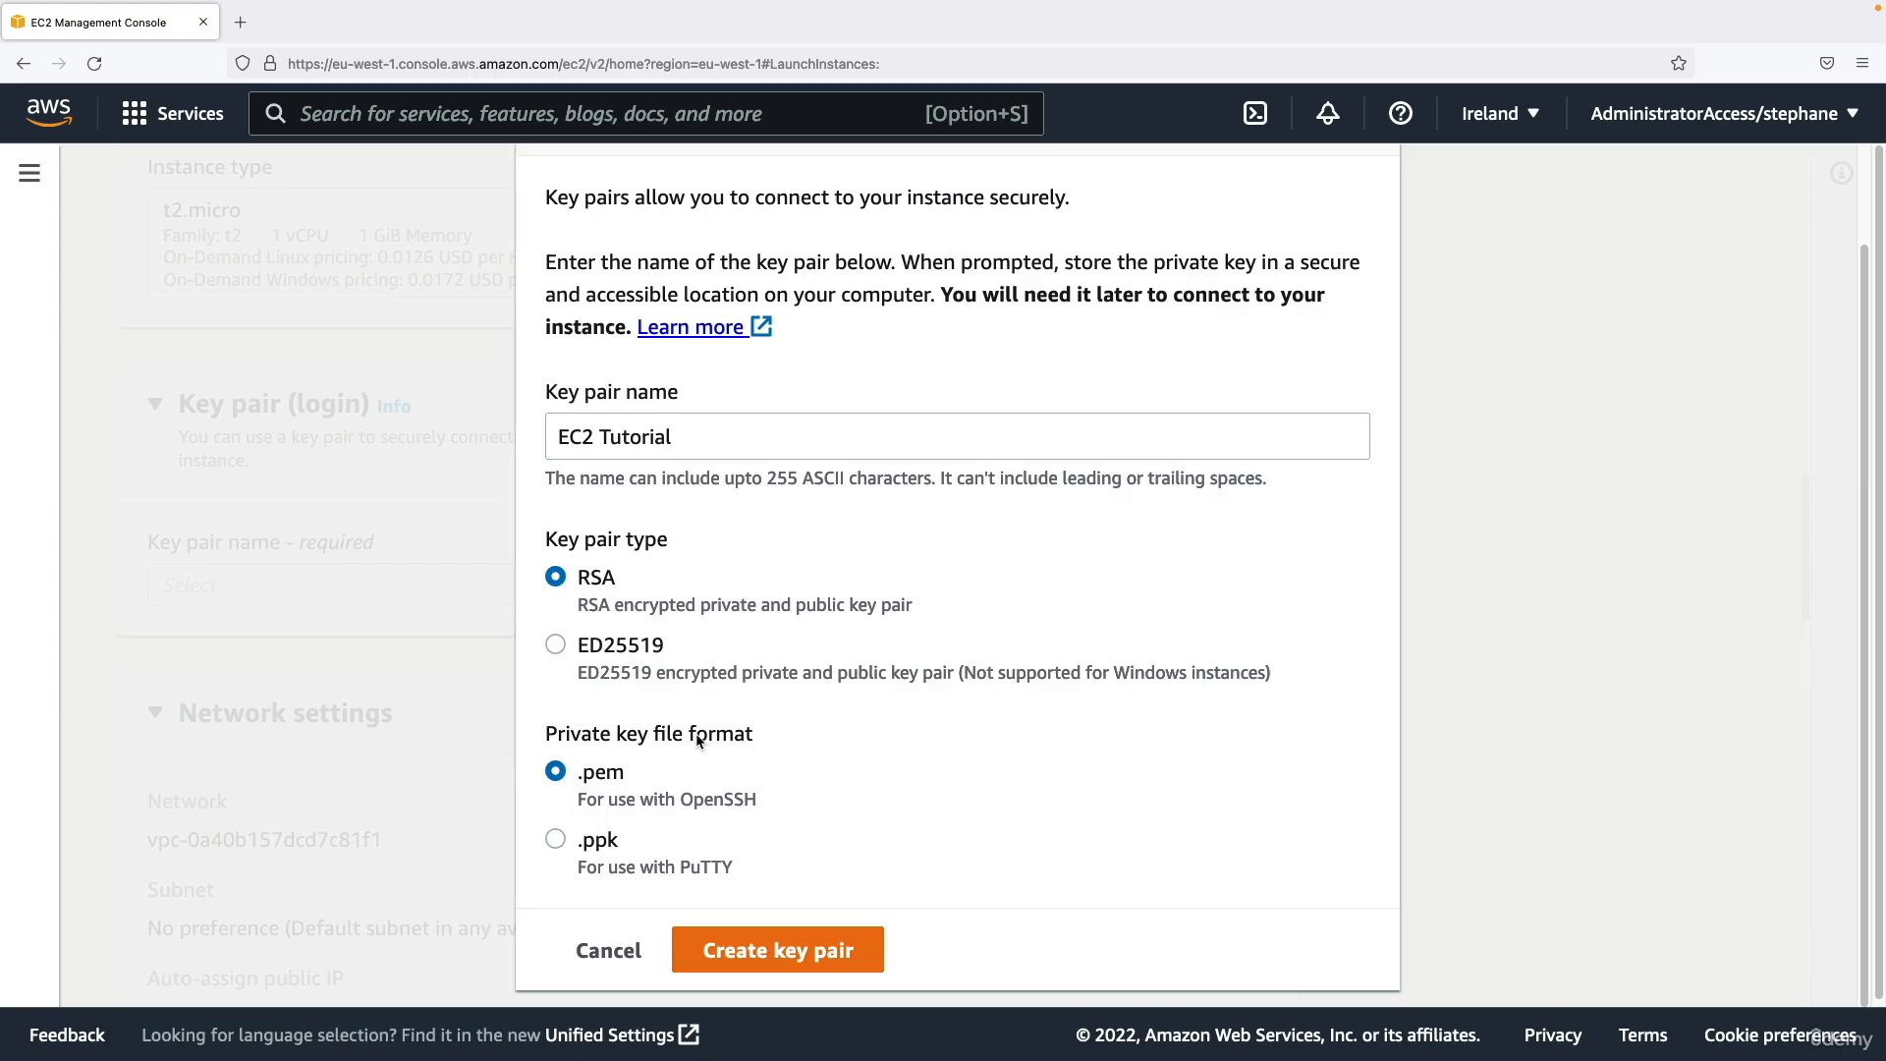
pyautogui.moveTo(578, 776); pyautogui.dragTo(633, 780)
pyautogui.click(634, 781)
pyautogui.click(596, 847)
pyautogui.moveTo(577, 847); pyautogui.dragTo(621, 851)
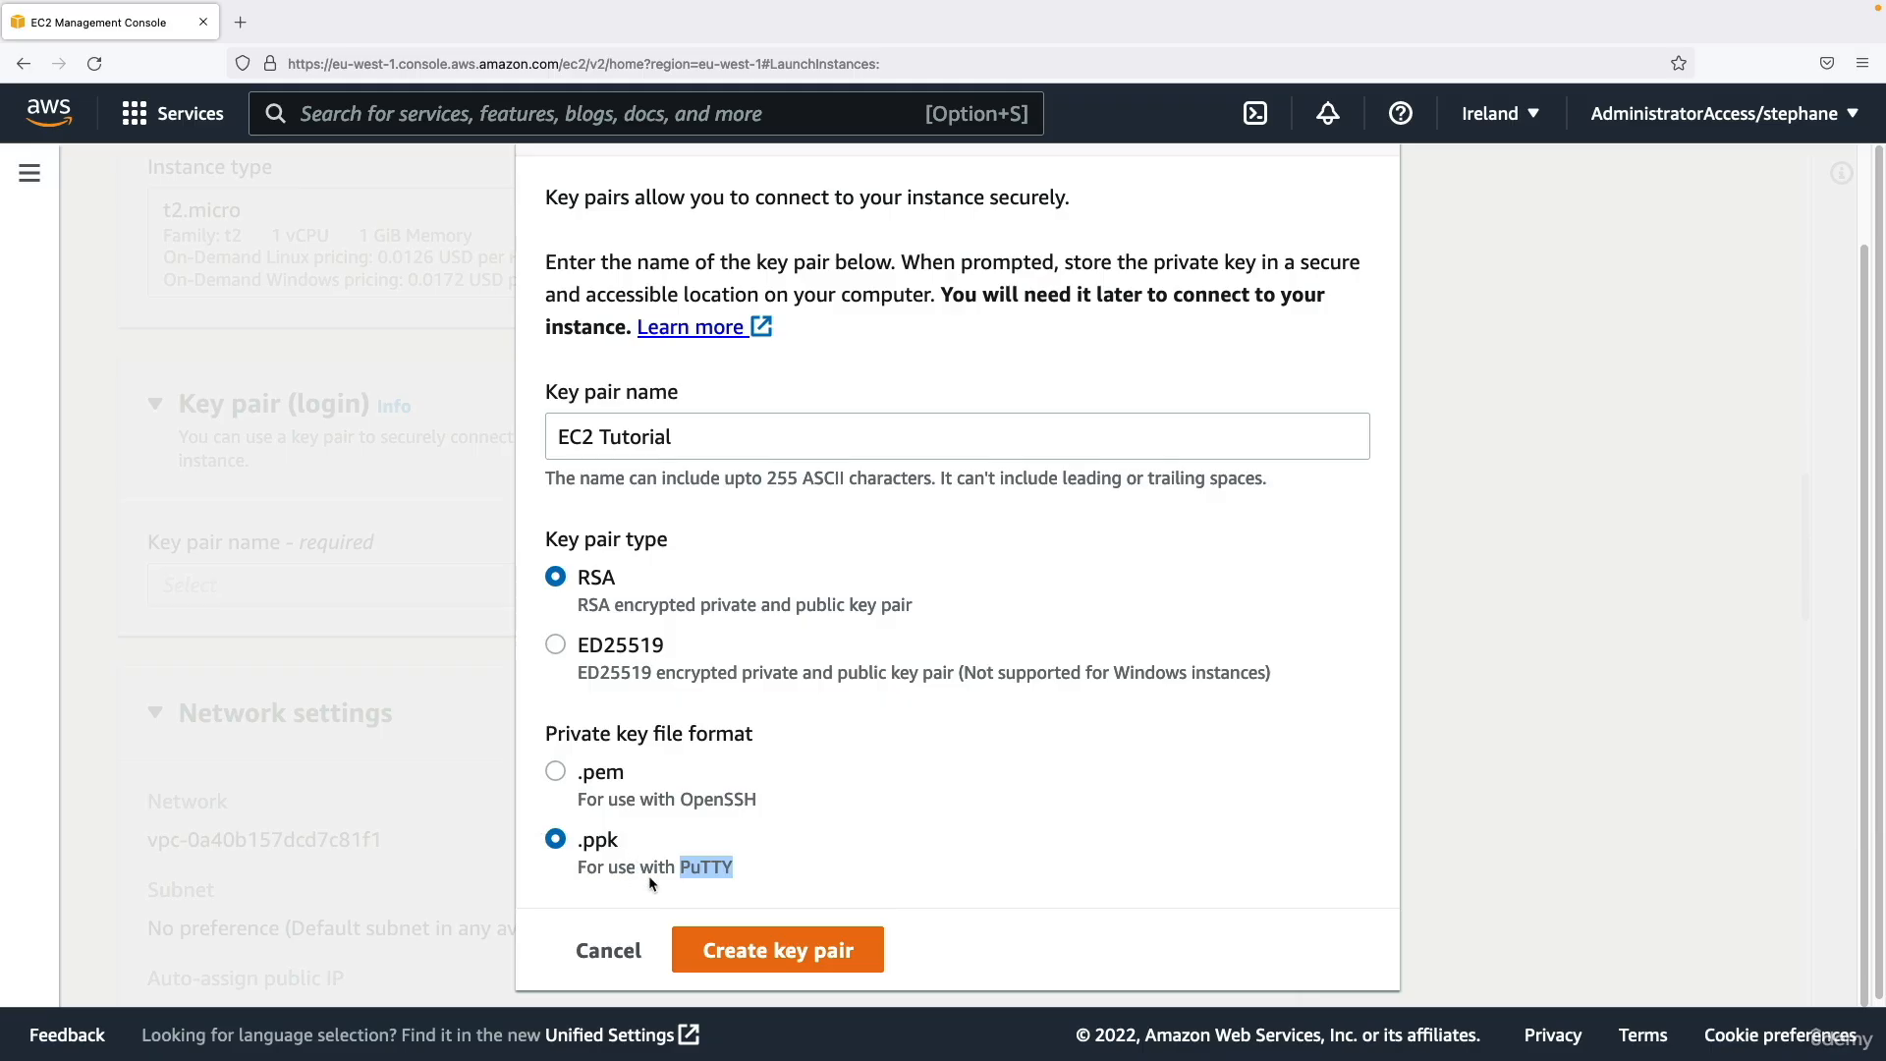
# Choose the .pem private key format, create the key pair, and dismiss the list of downloads.
pyautogui.click(611, 786)
pyautogui.click(731, 952)
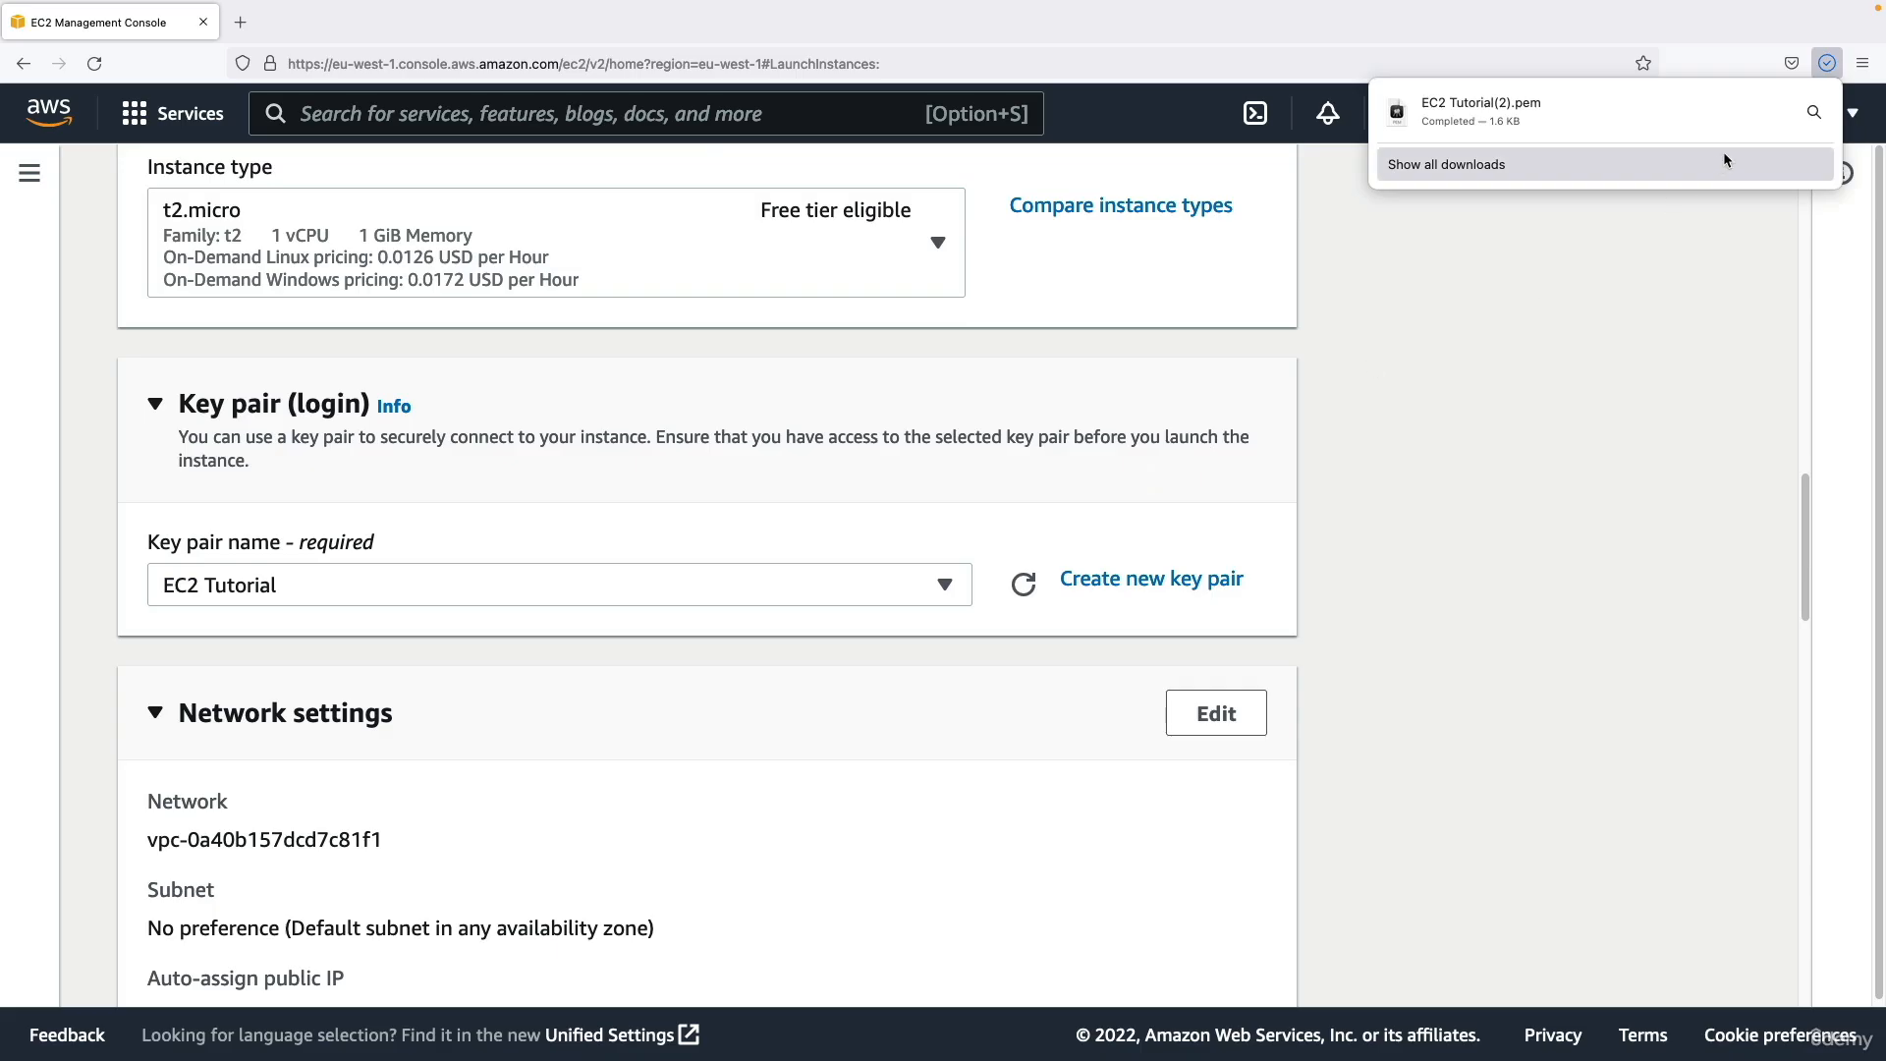
pyautogui.click(1823, 67)
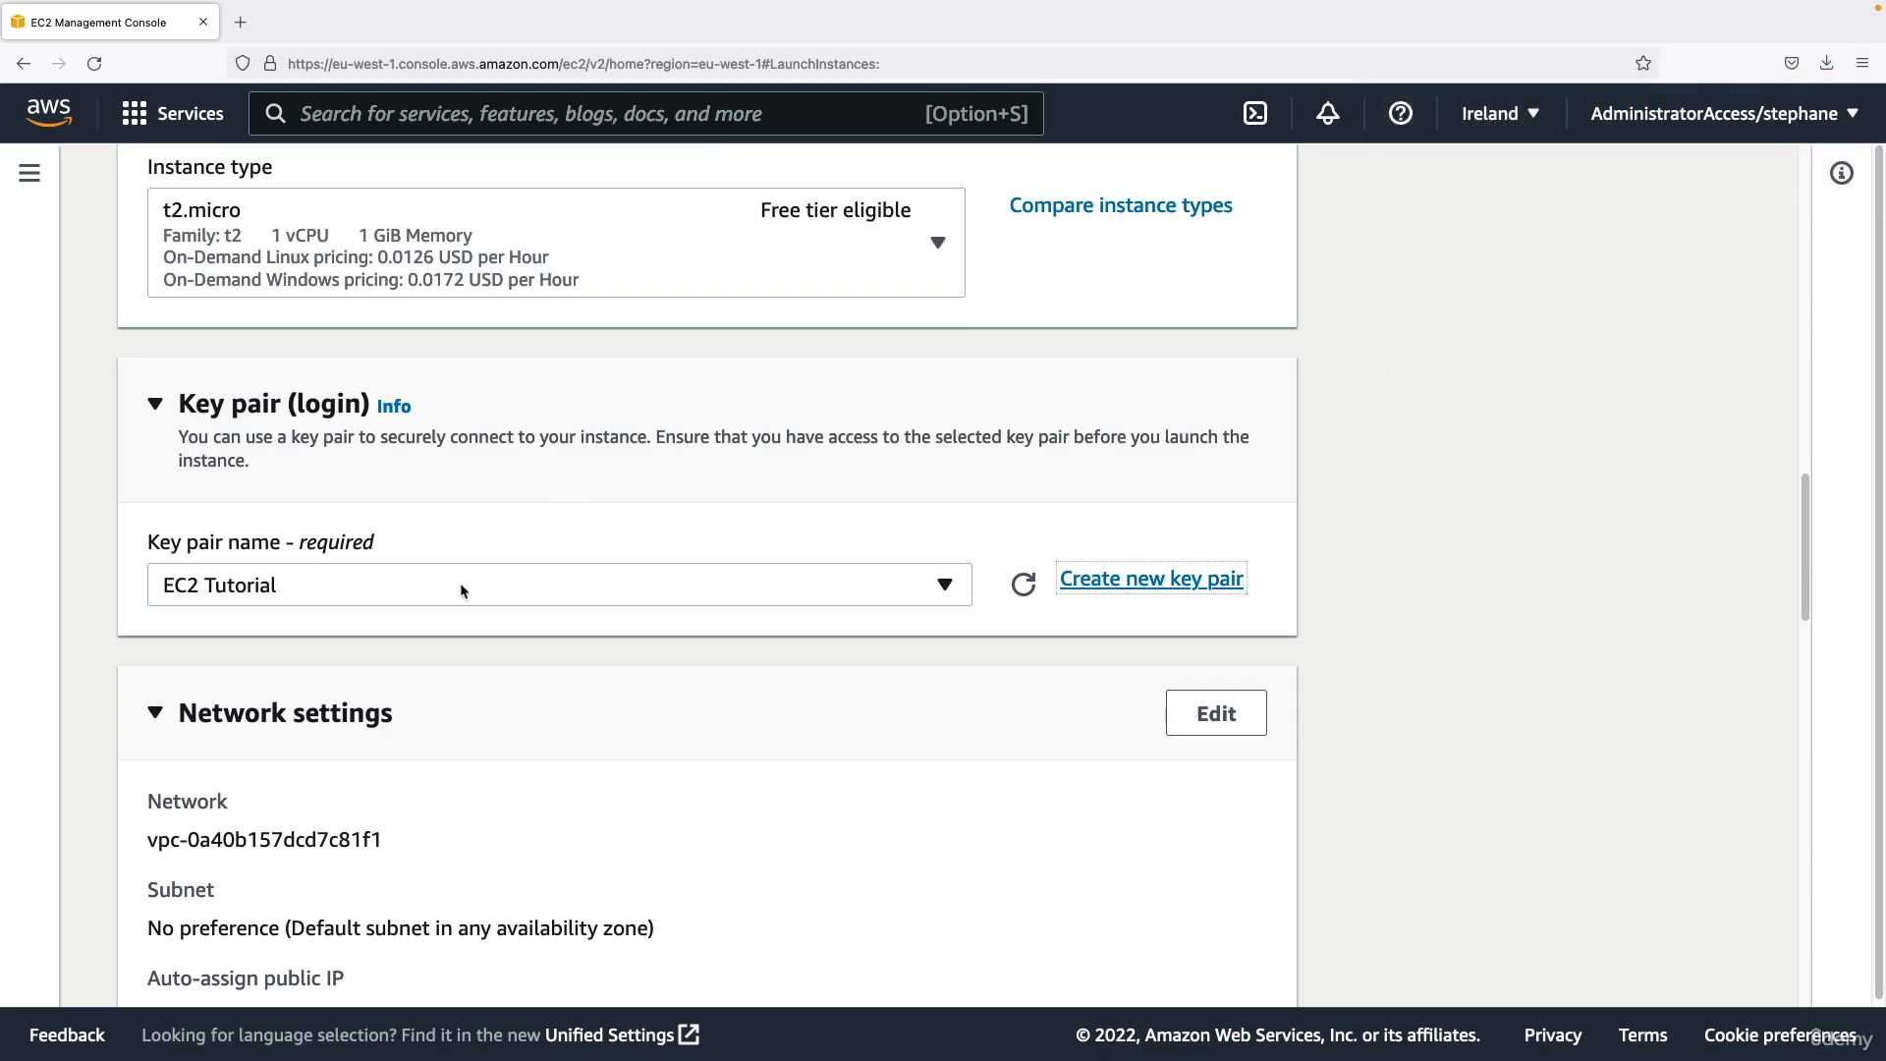
# Examine the network settings, including the public IP auto-assignment and the new security group with its SSH rule.
pyautogui.scroll(-1, 459, 581)
pyautogui.scroll(-5, 327, 542)
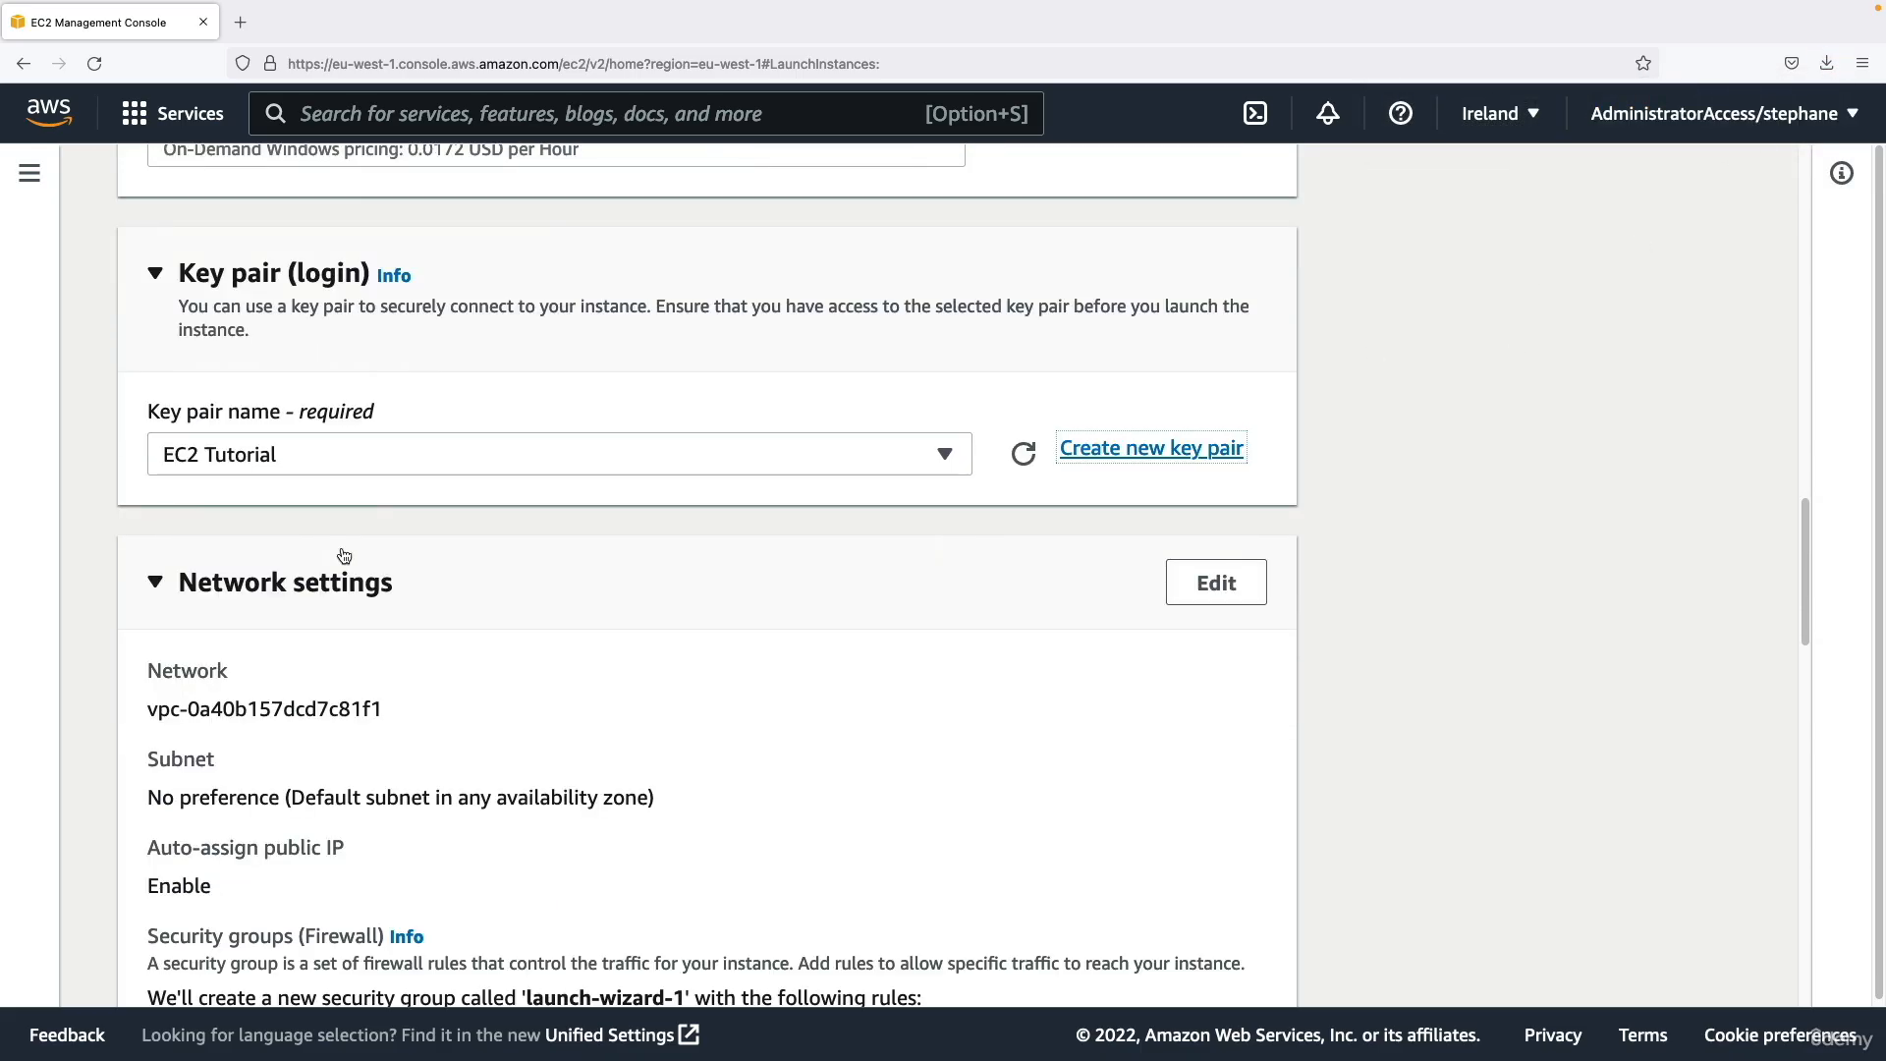
pyautogui.scroll(1, 335, 561)
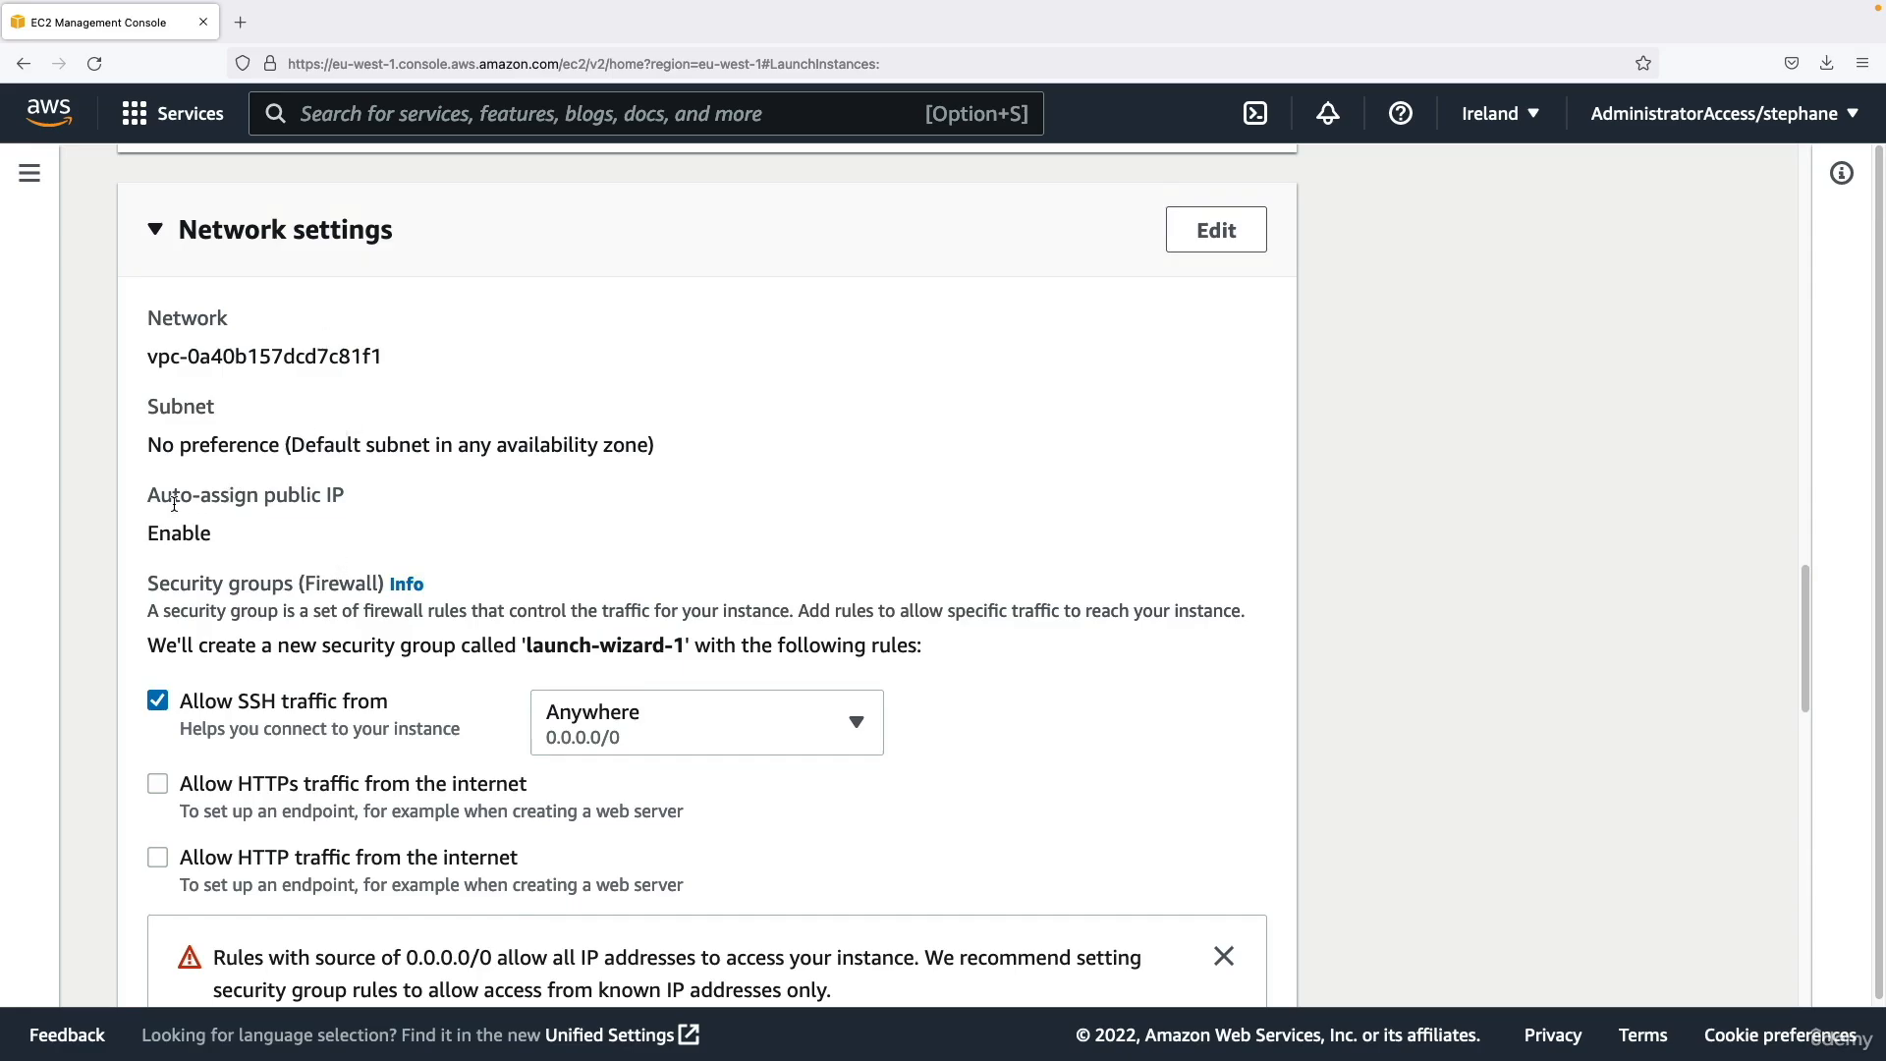
pyautogui.moveTo(159, 532); pyautogui.dragTo(217, 530)
pyautogui.scroll(-2, 262, 536)
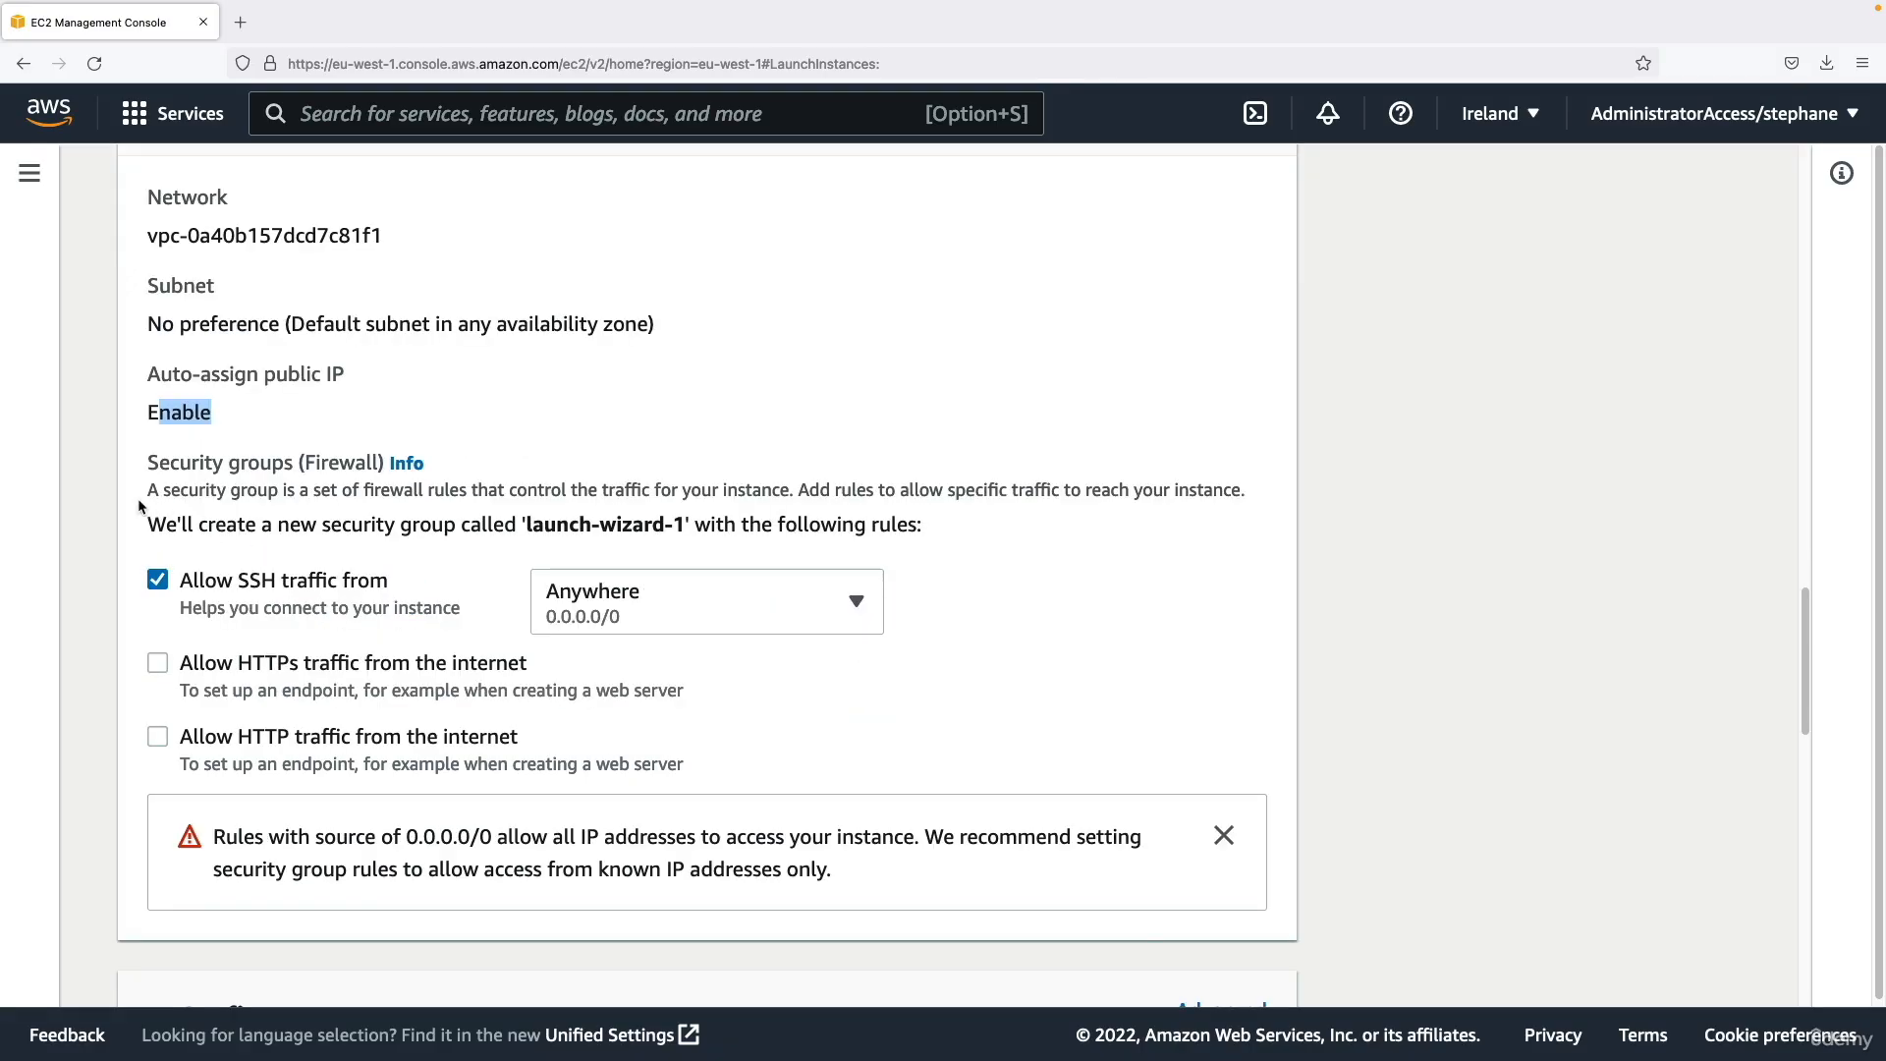
pyautogui.moveTo(147, 462); pyautogui.dragTo(289, 461)
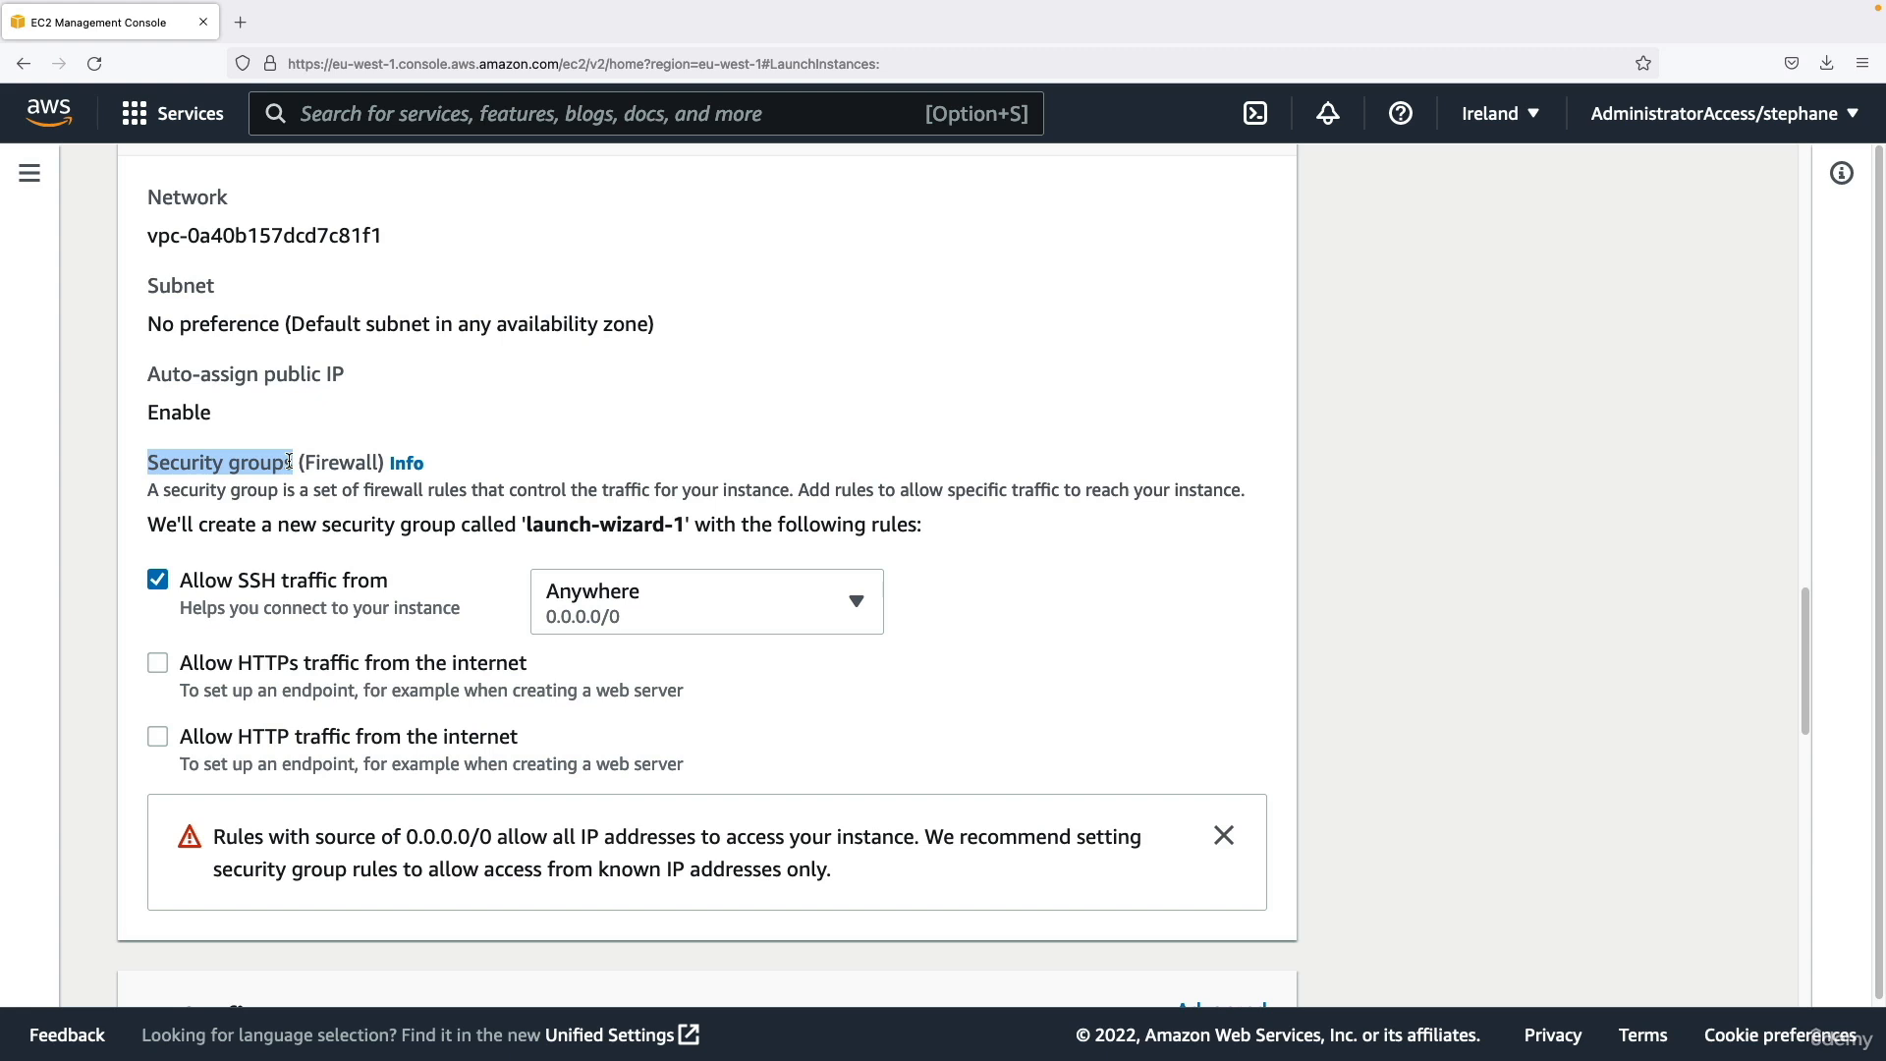
pyautogui.moveTo(330, 524); pyautogui.dragTo(681, 528)
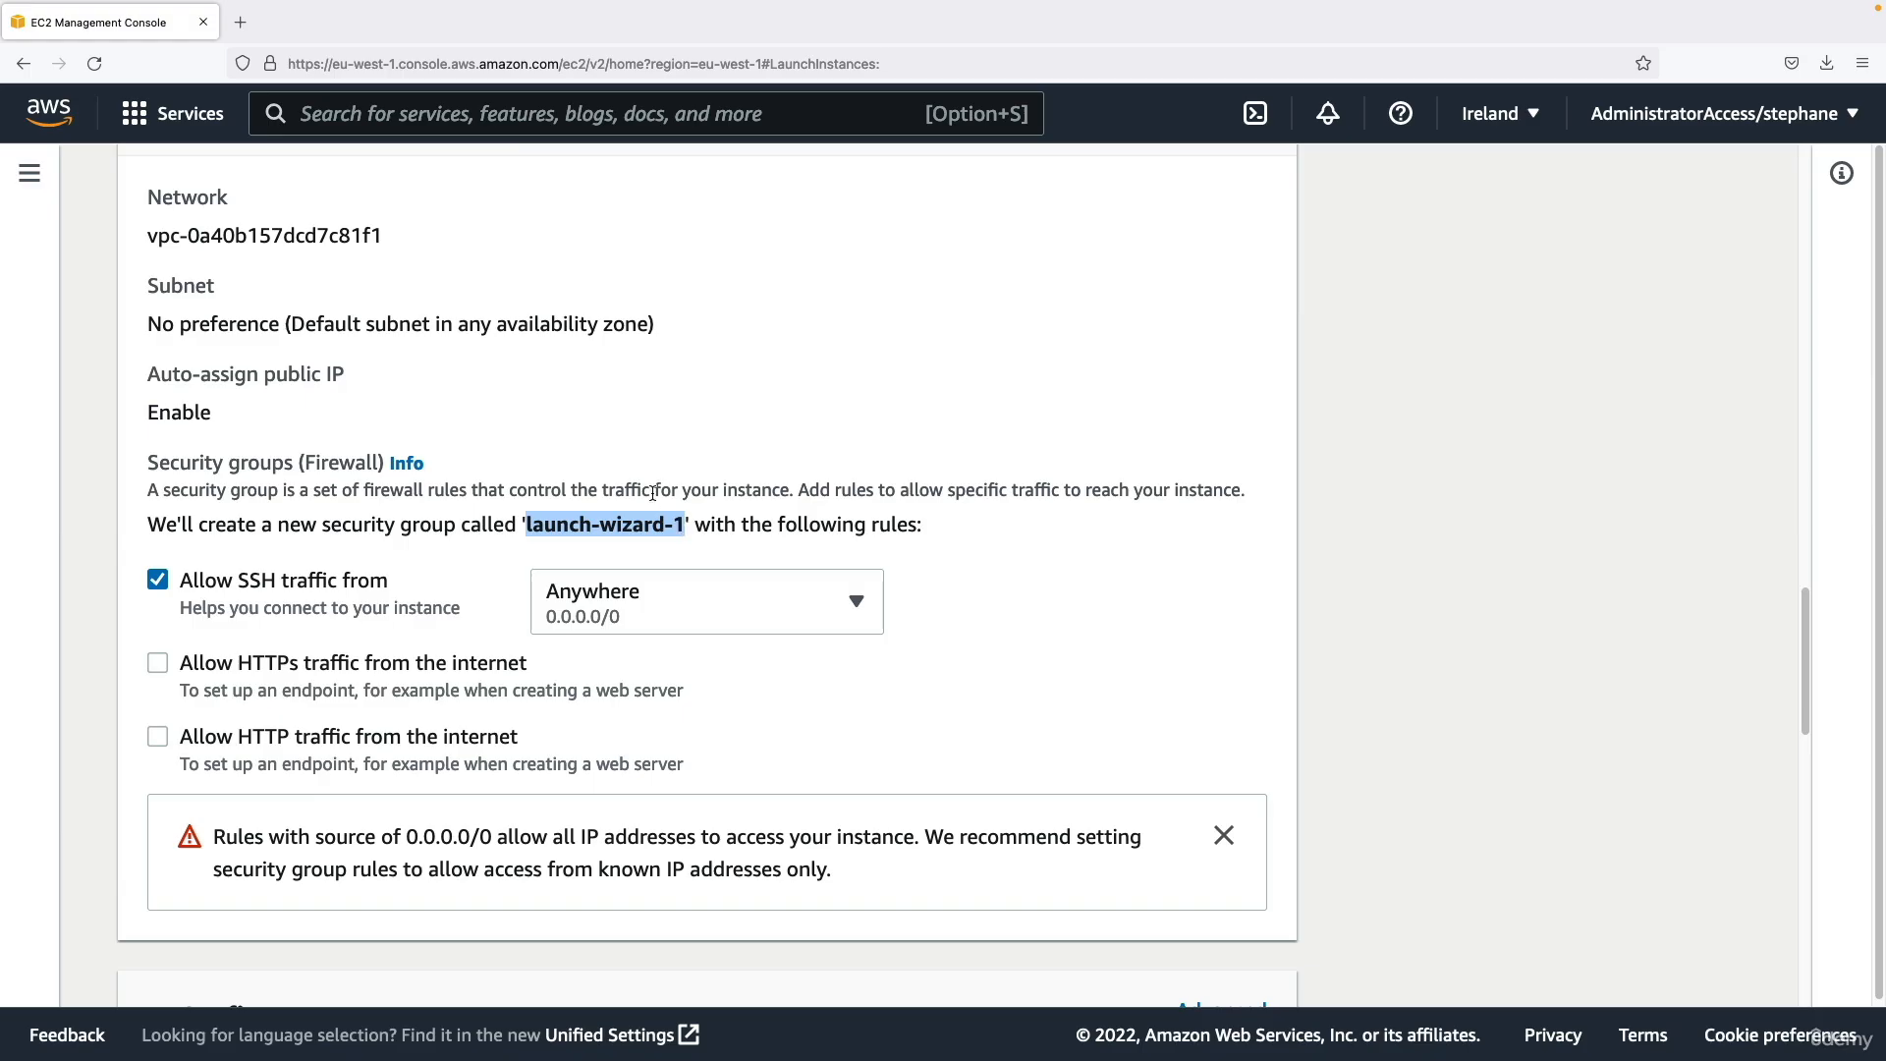
pyautogui.click(858, 527)
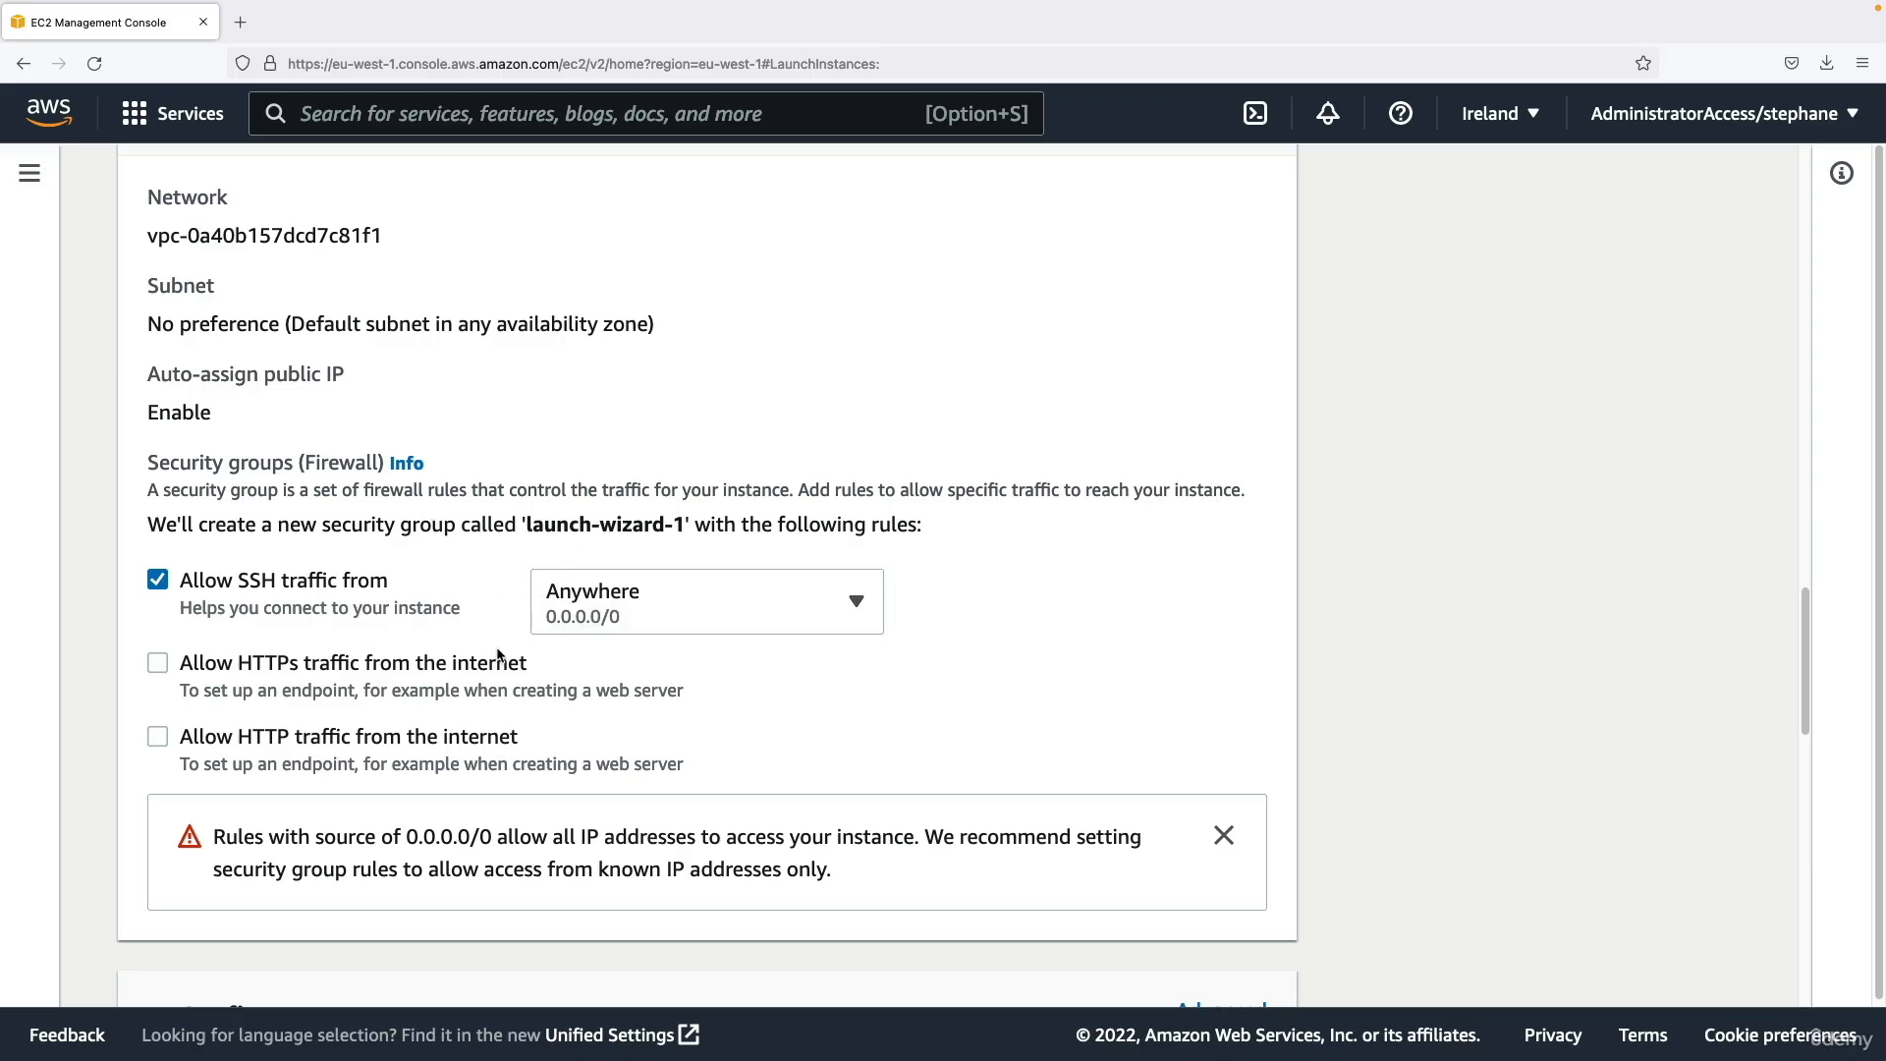
# Allow HTTP traffic from the internet in the new security group's rules, leaving HTTPS disallowed.
pyautogui.click(205, 749)
pyautogui.scroll(-1, 483, 745)
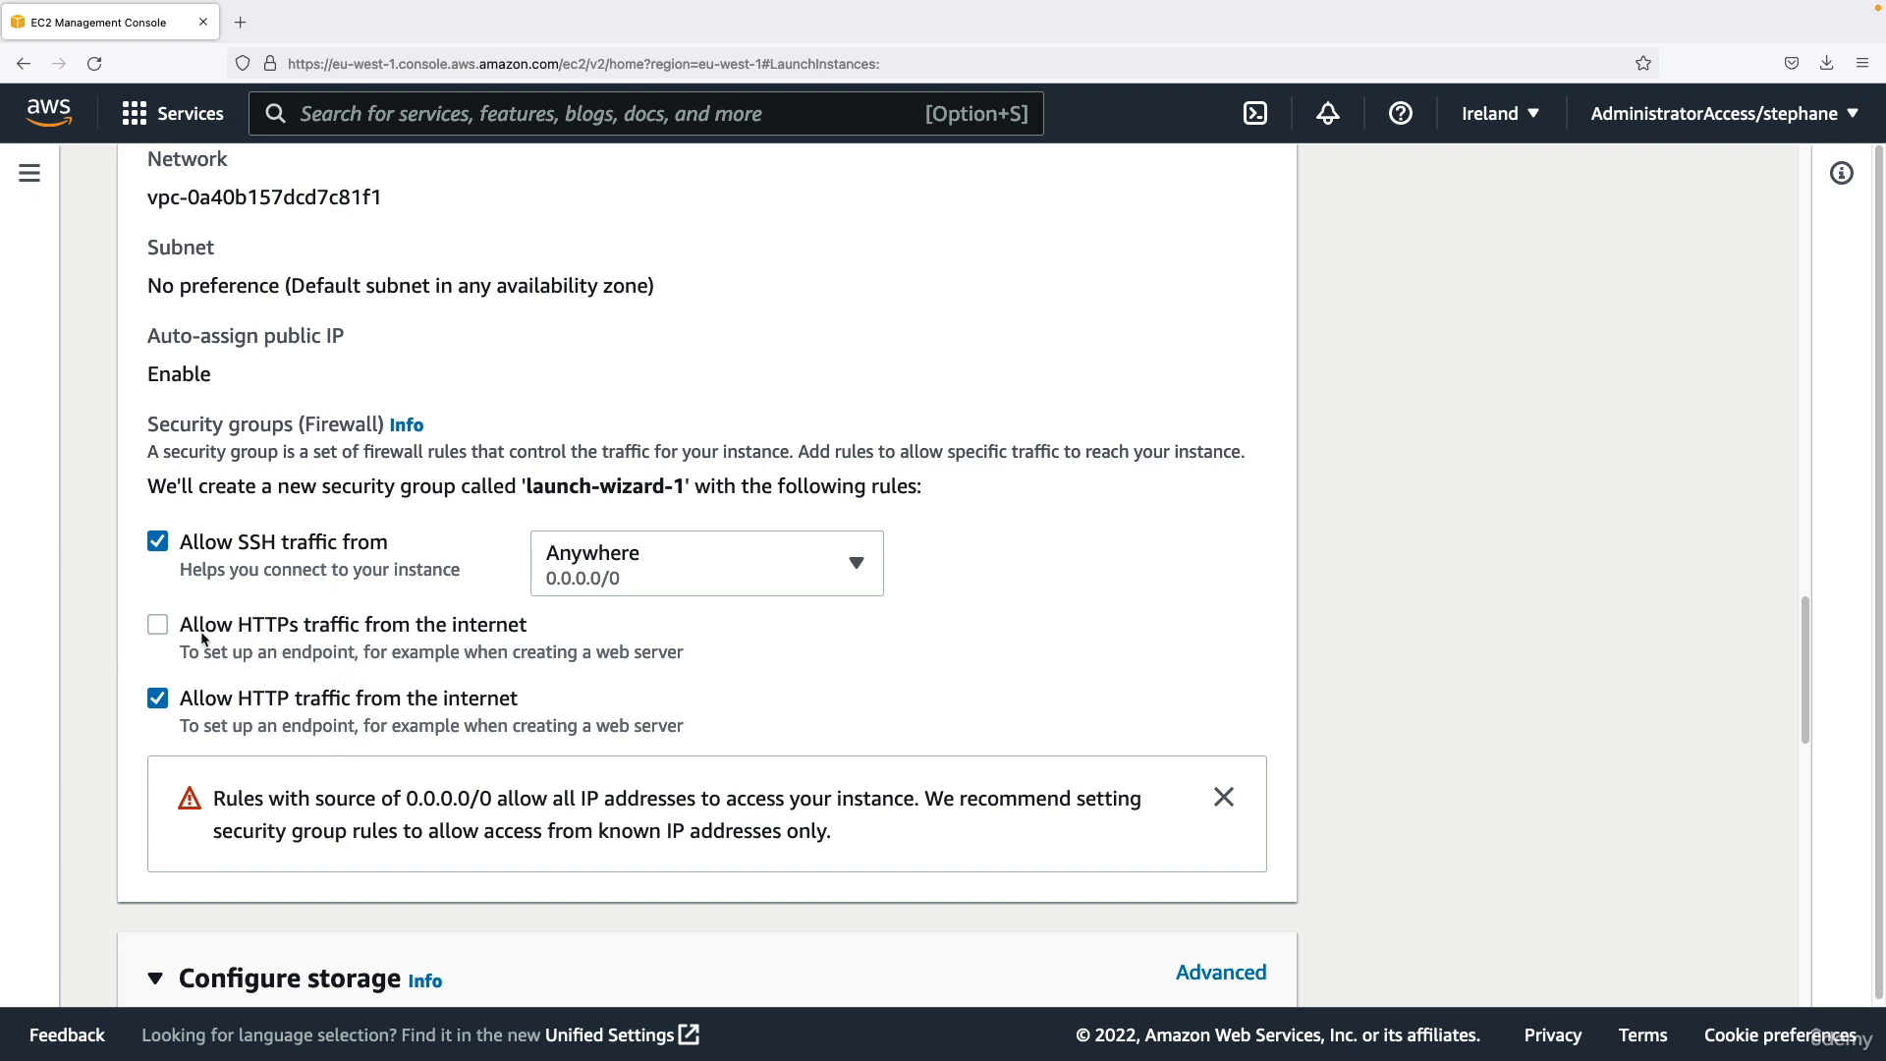
pyautogui.scroll(-4, 488, 629)
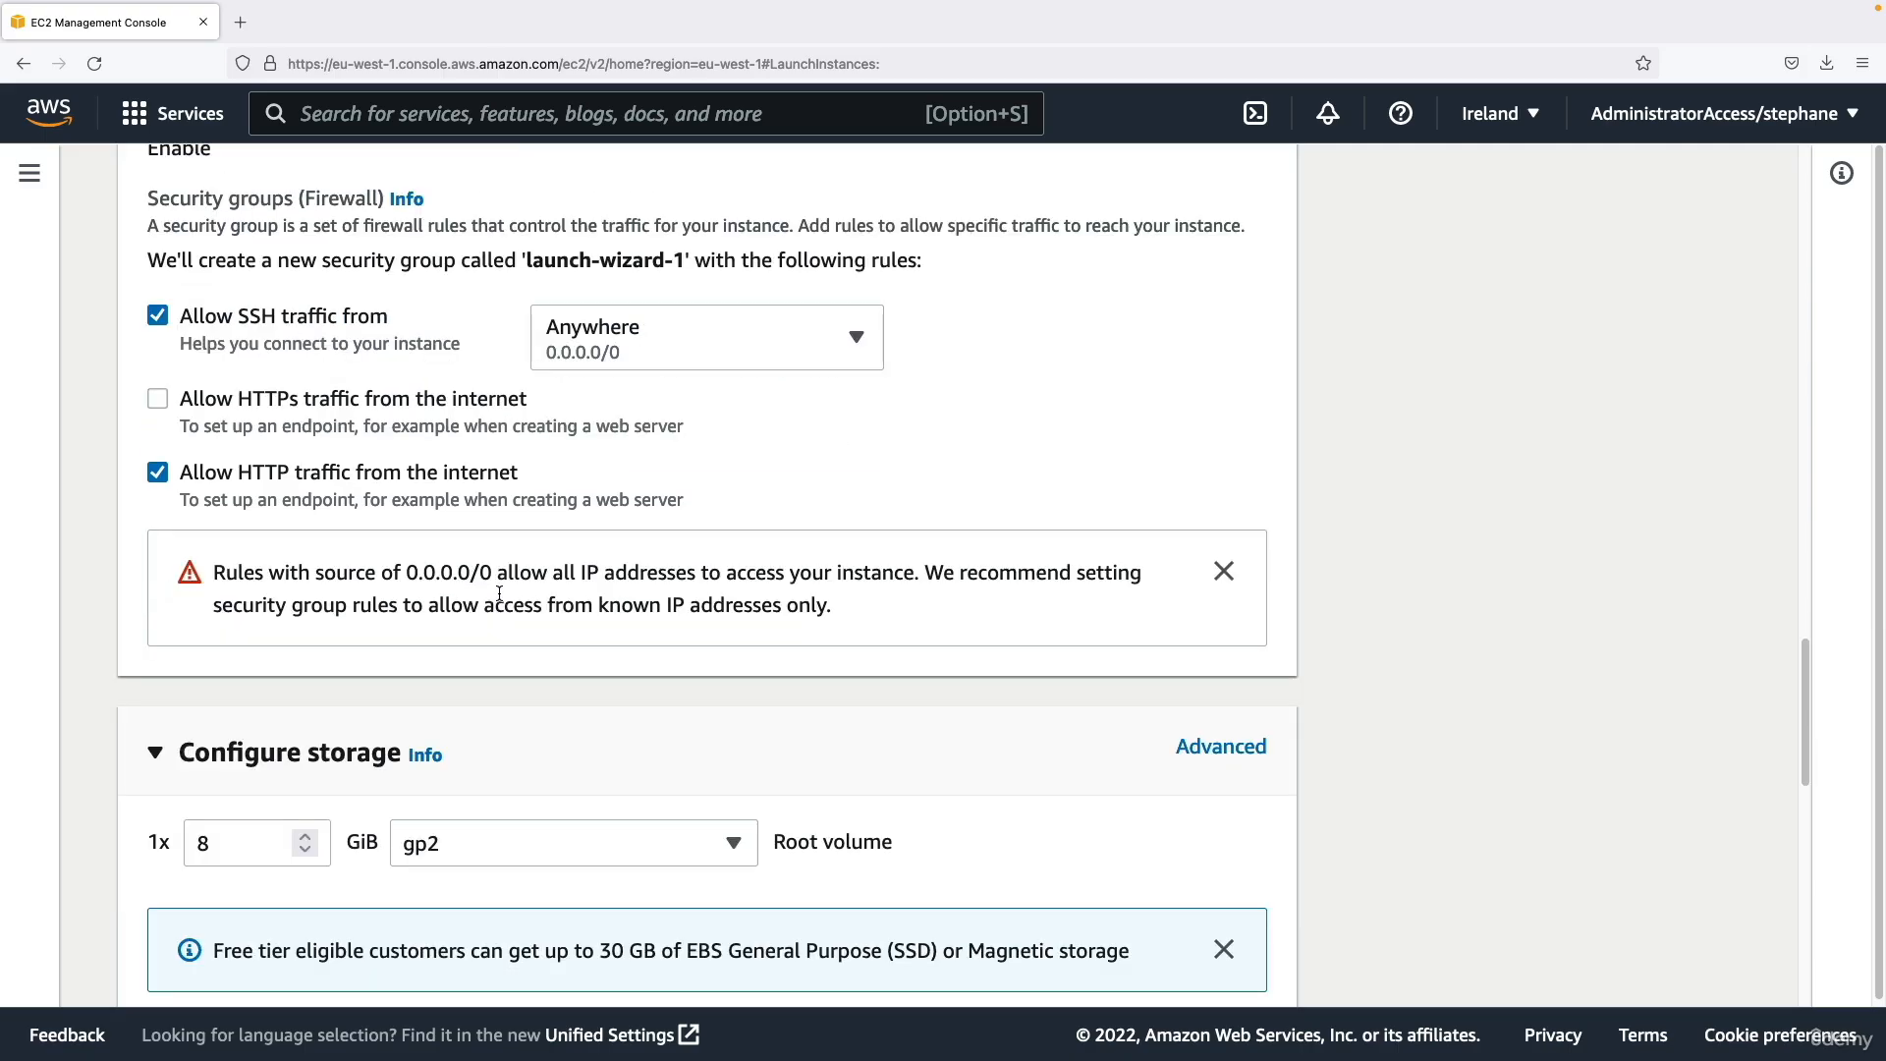
# Review the root volume's size and type and the free-tier storage allowance in the storage configuration.
pyautogui.scroll(-3, 503, 597)
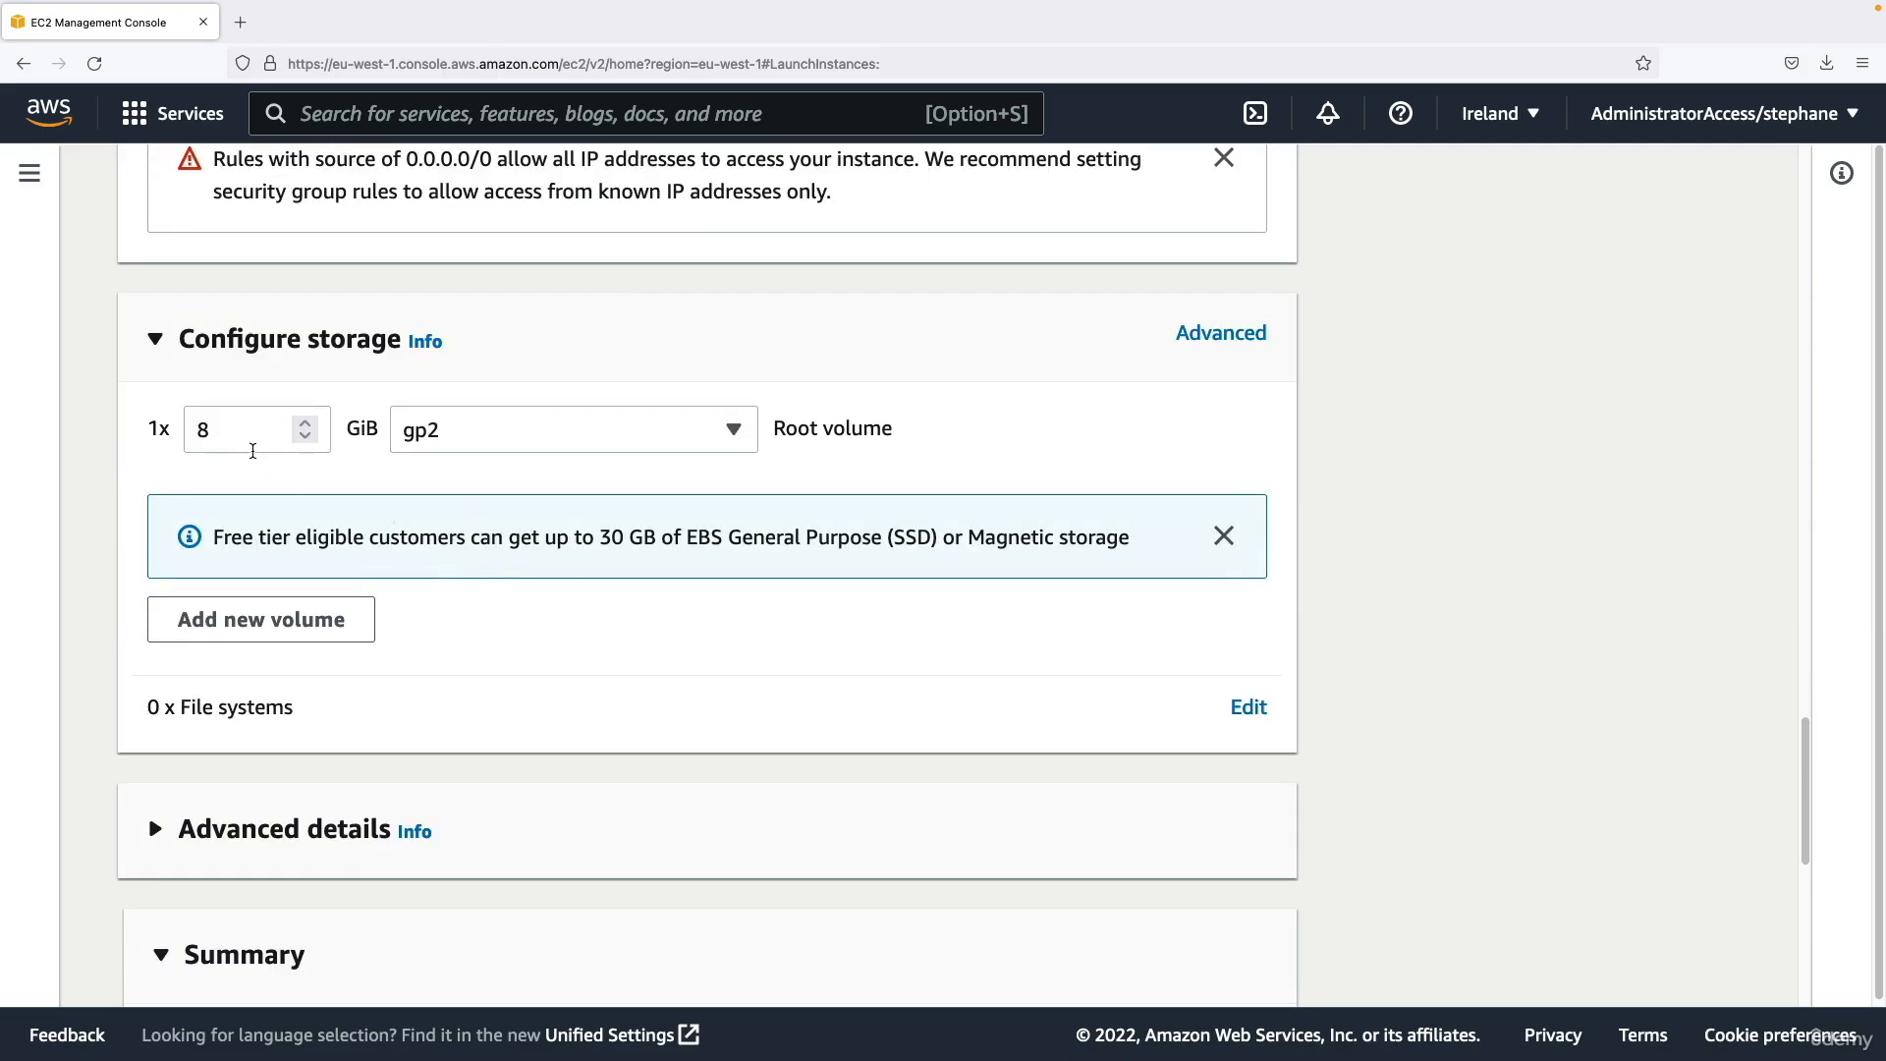
pyautogui.doubleClick(250, 437)
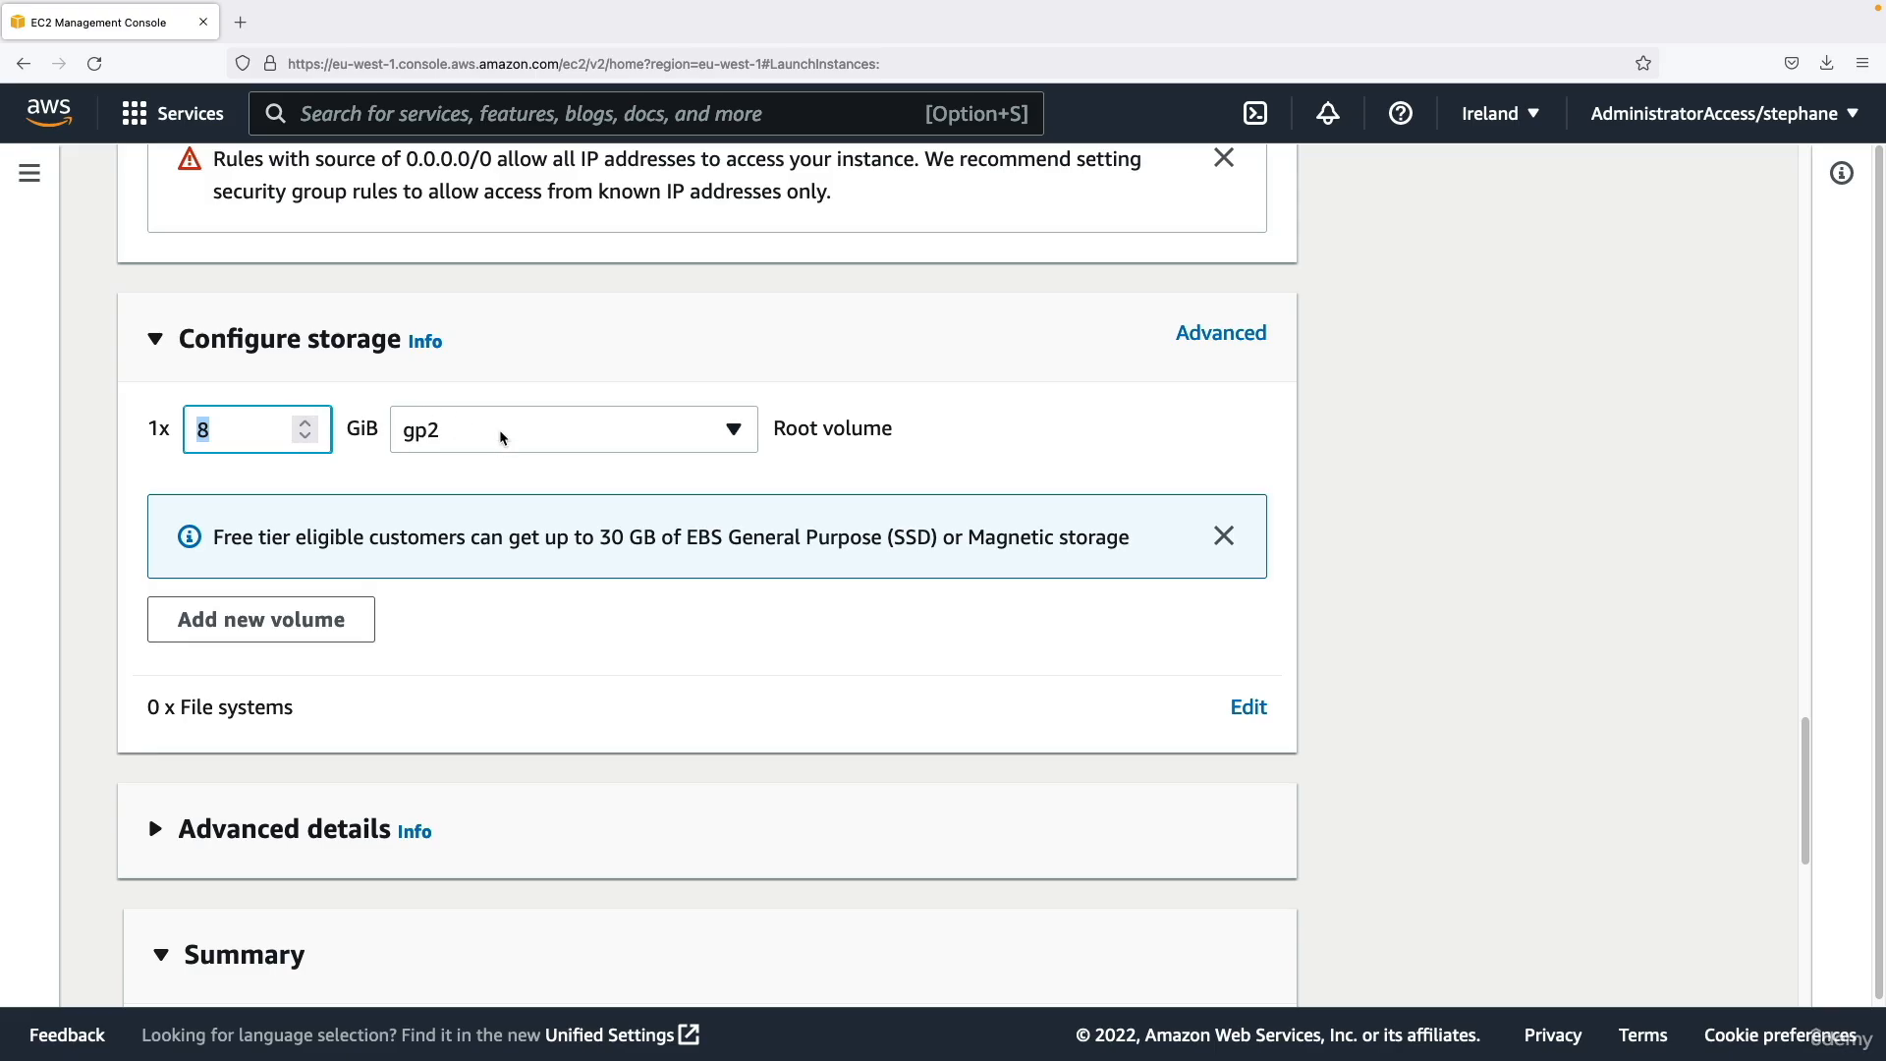
pyautogui.moveTo(798, 430); pyautogui.dragTo(882, 429)
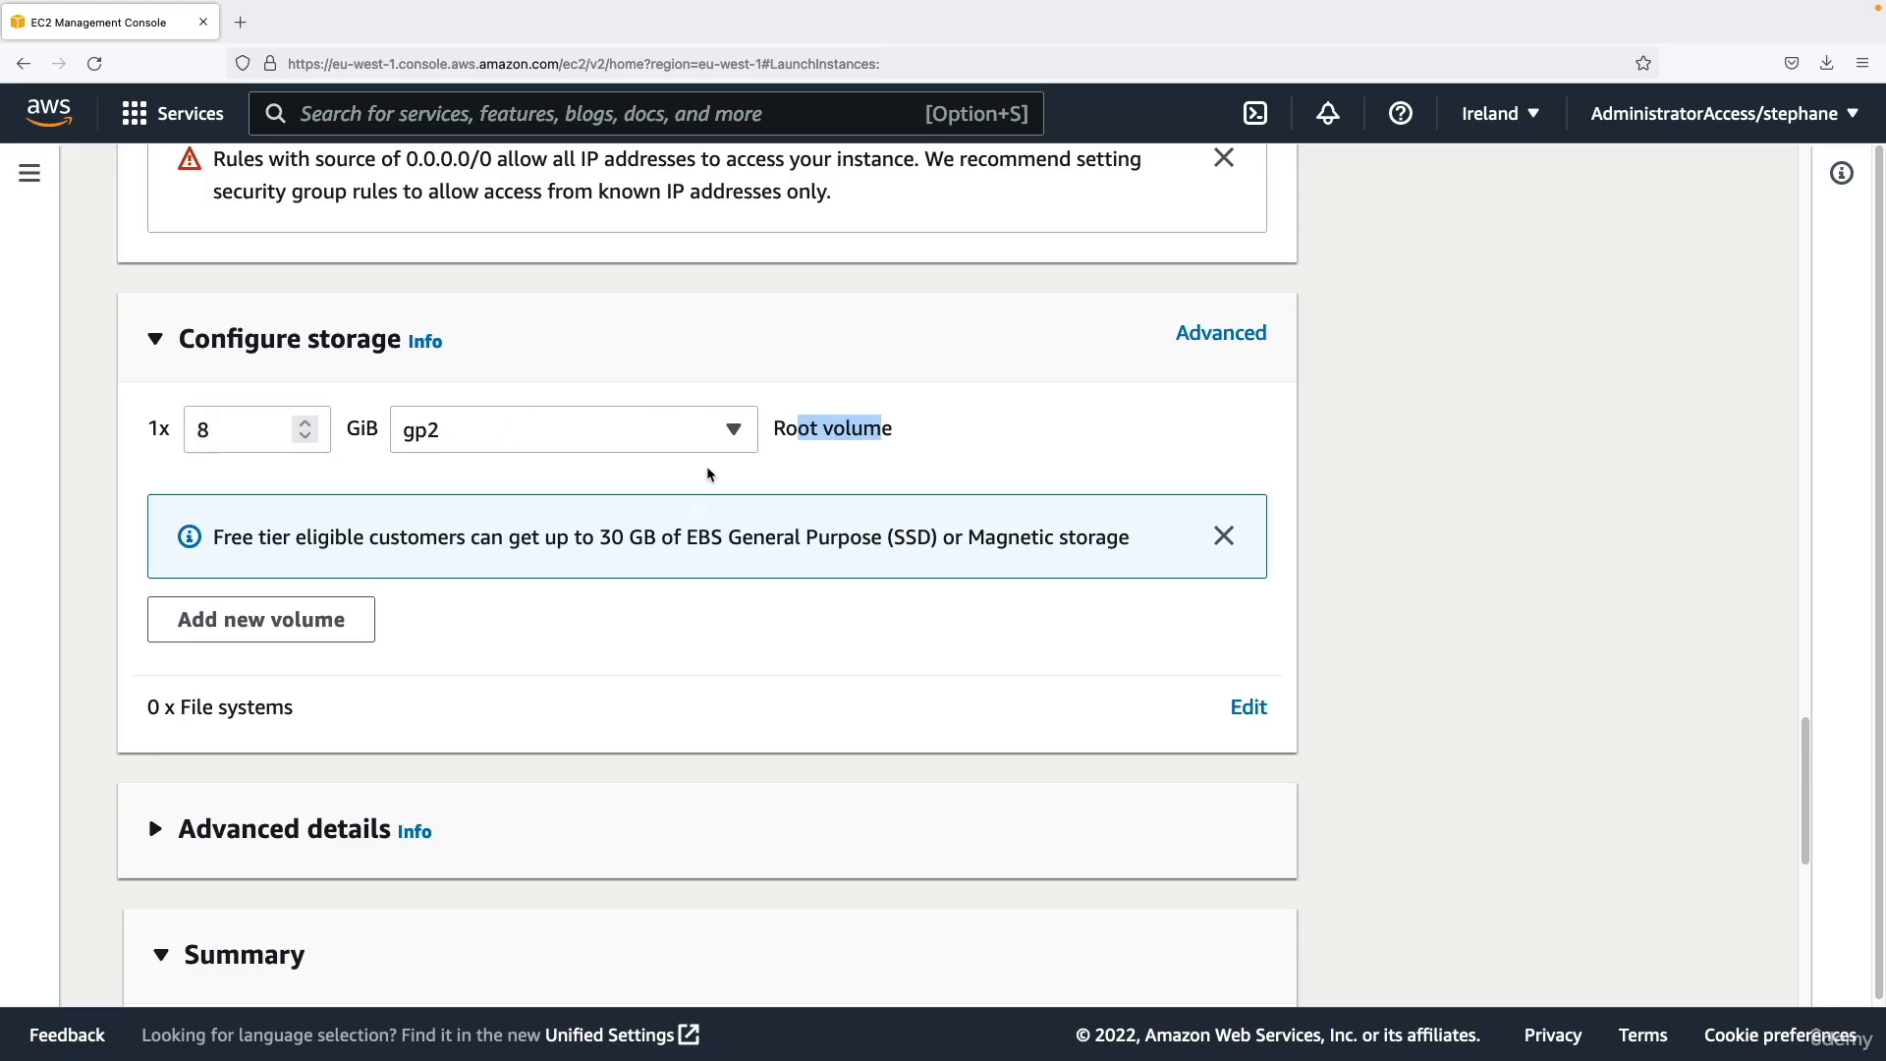
pyautogui.click(753, 524)
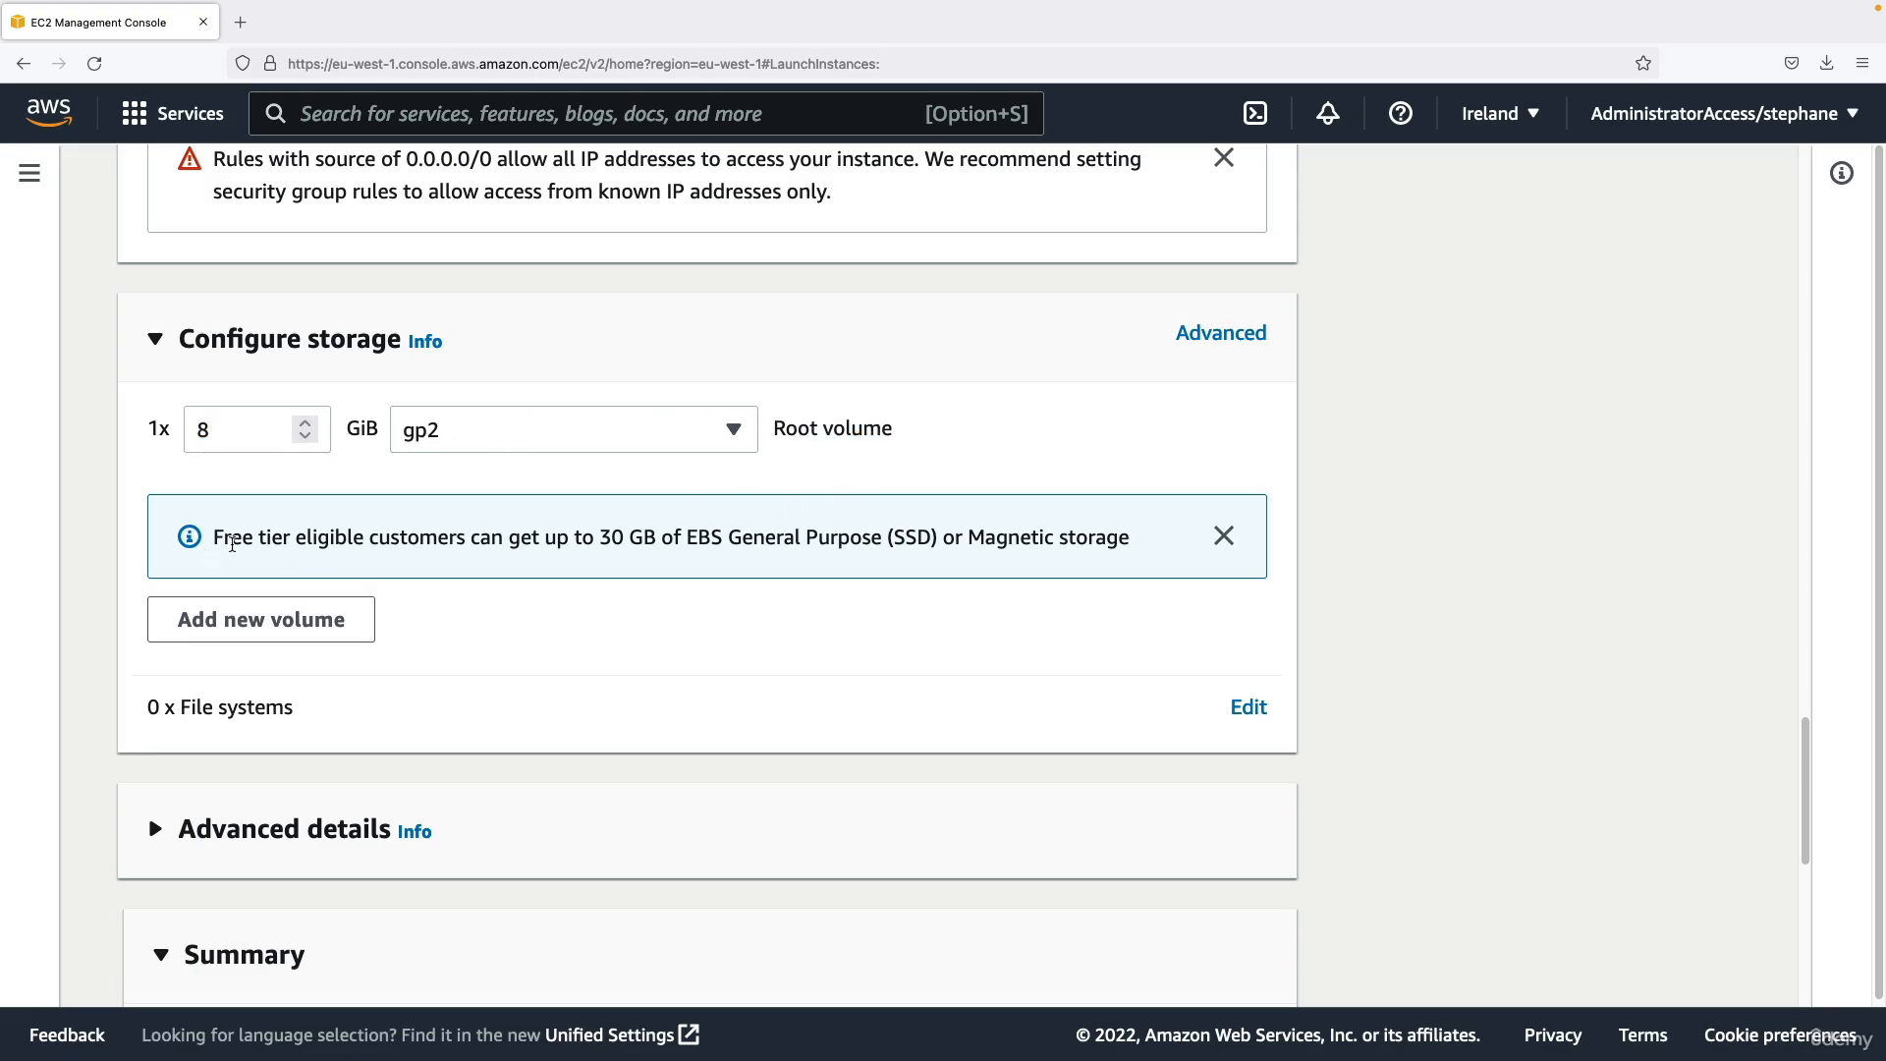
pyautogui.moveTo(213, 537); pyautogui.dragTo(298, 537)
pyautogui.moveTo(599, 537); pyautogui.dragTo(940, 536)
pyautogui.click(935, 556)
# Inspect the root volume's advanced details, especially Delete on termination, and return to the simple storage view.
pyautogui.click(1206, 336)
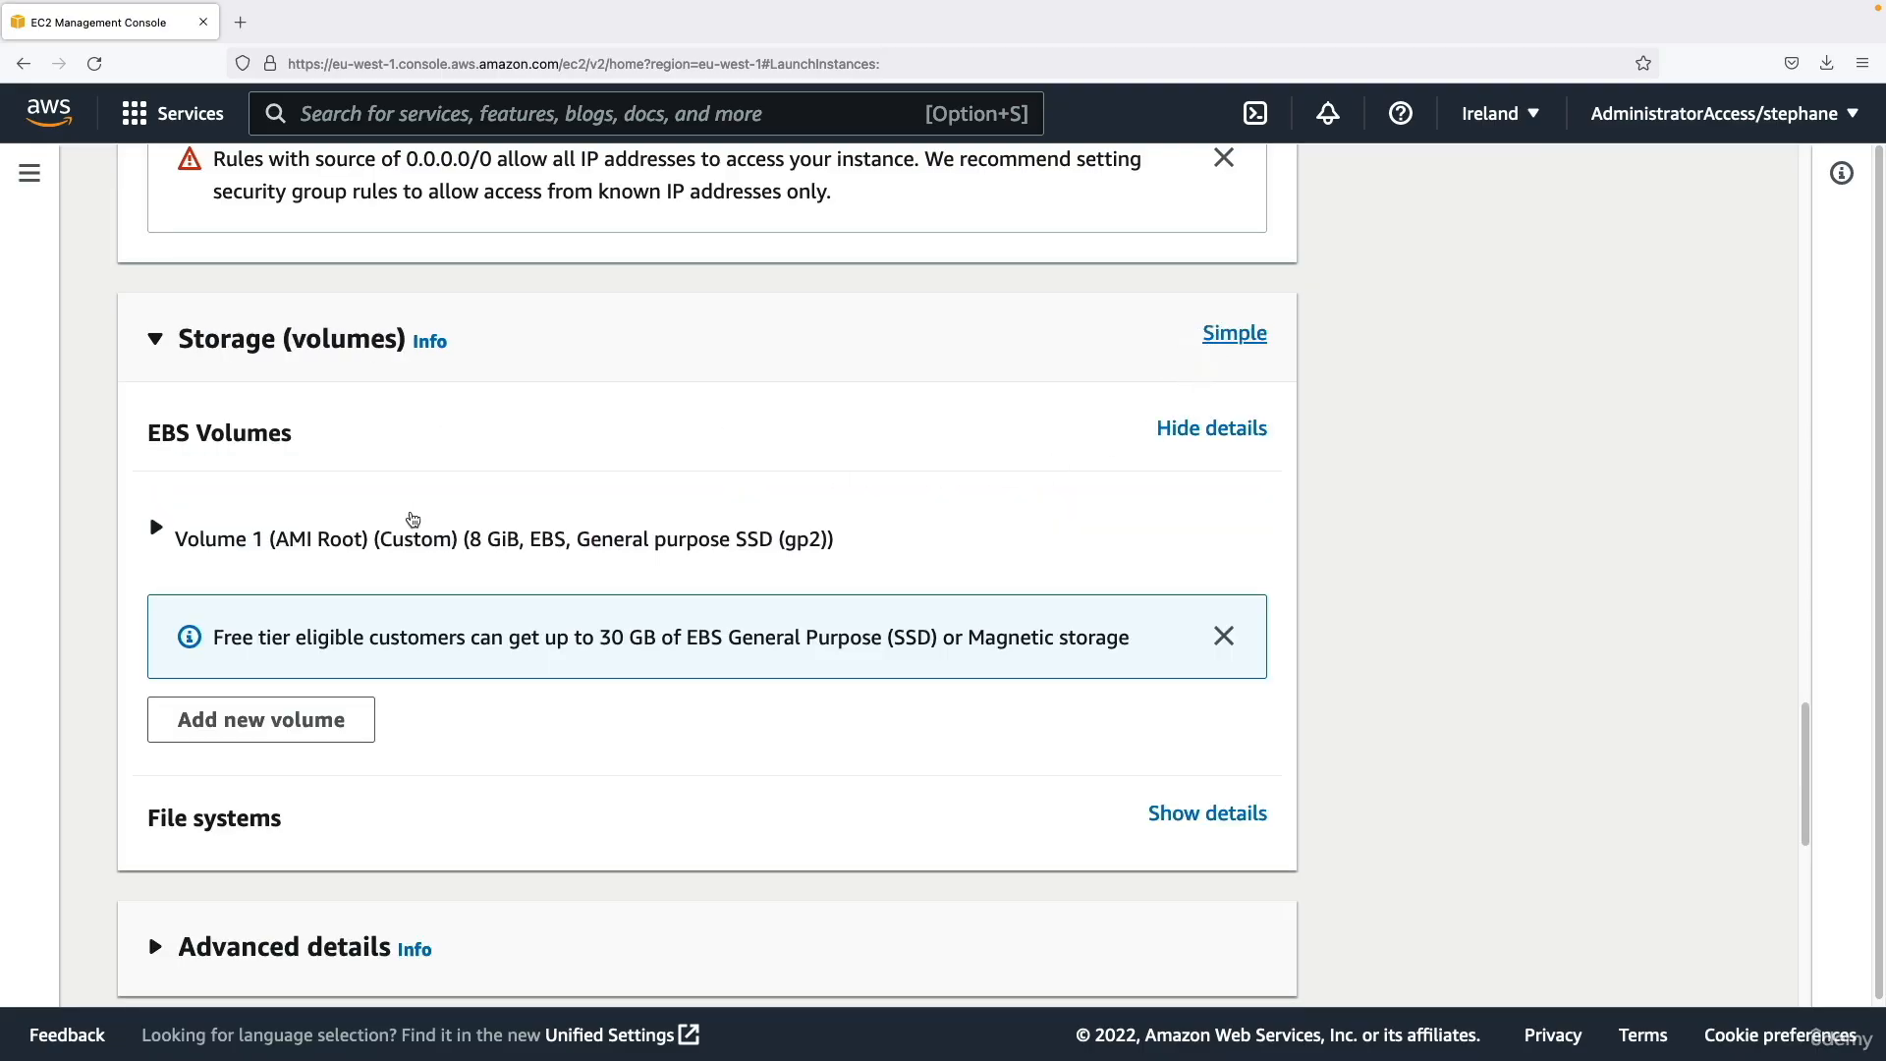
pyautogui.click(428, 535)
pyautogui.scroll(-1, 428, 528)
pyautogui.scroll(-2, 438, 526)
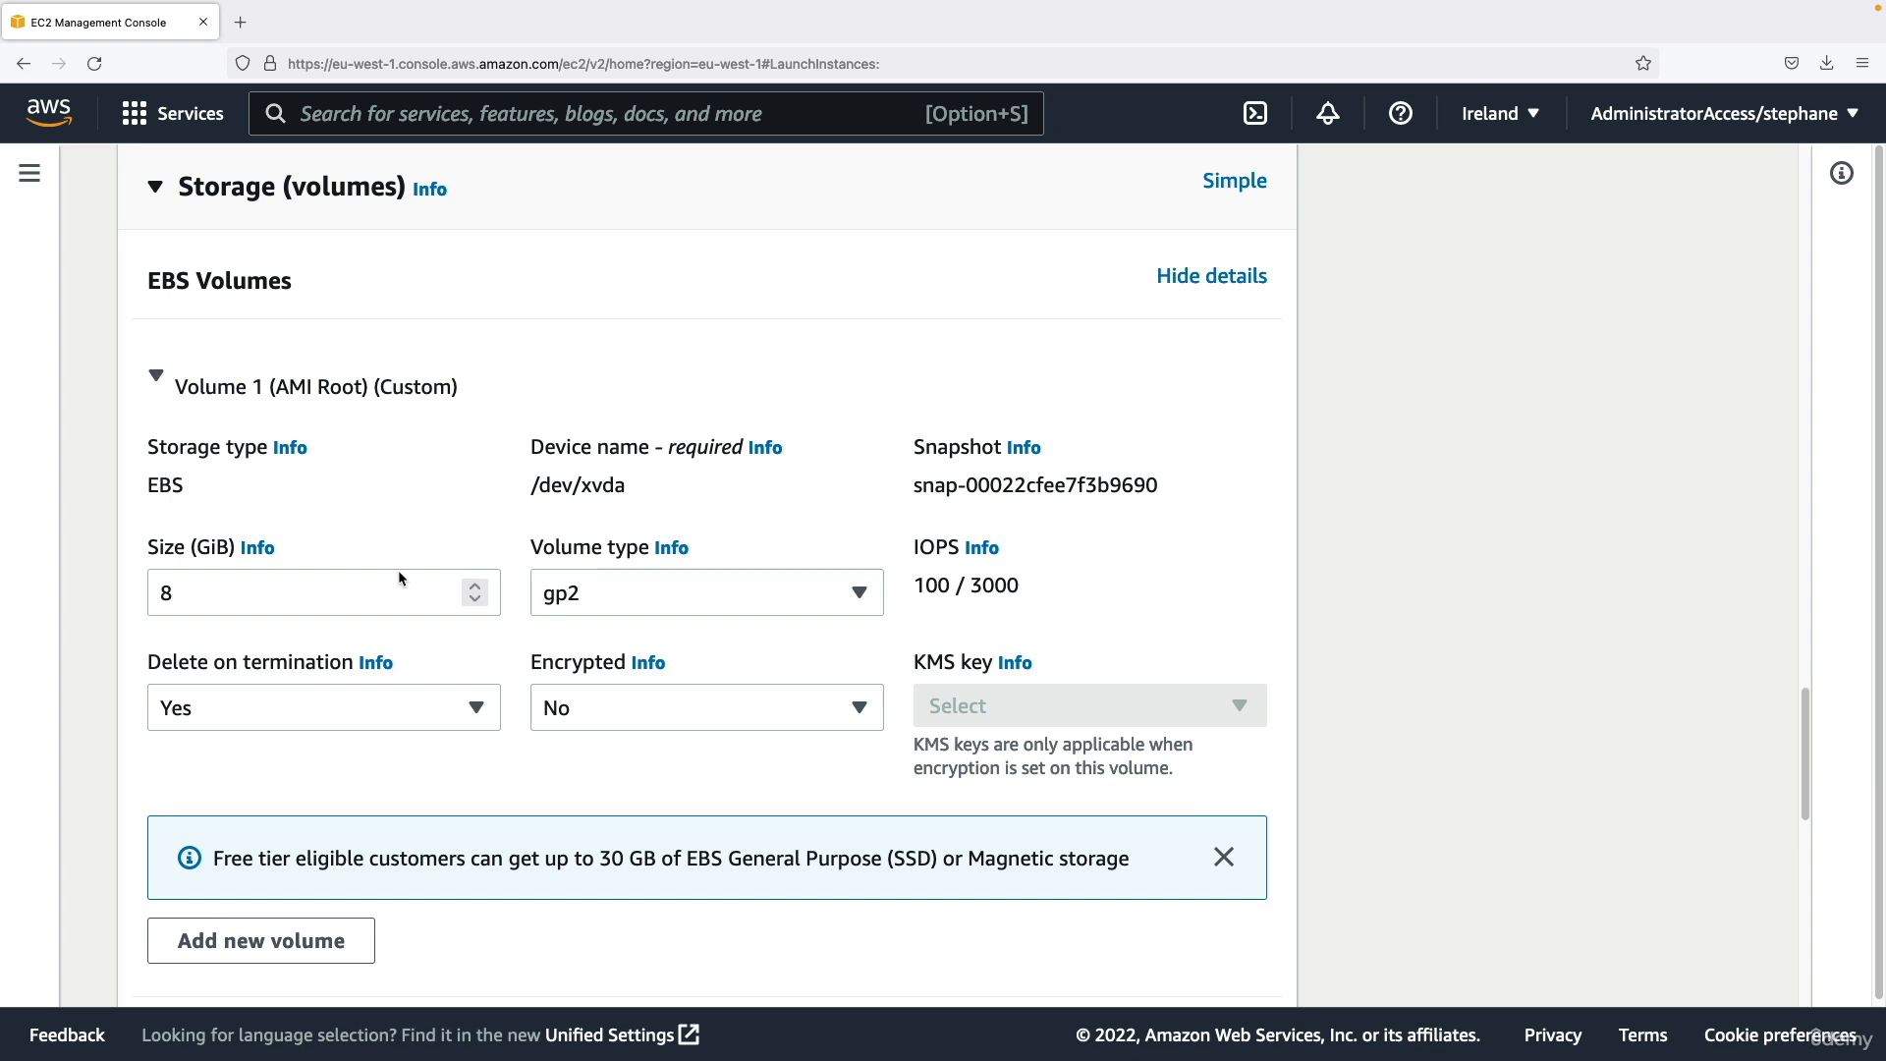
pyautogui.moveTo(148, 668); pyautogui.dragTo(355, 666)
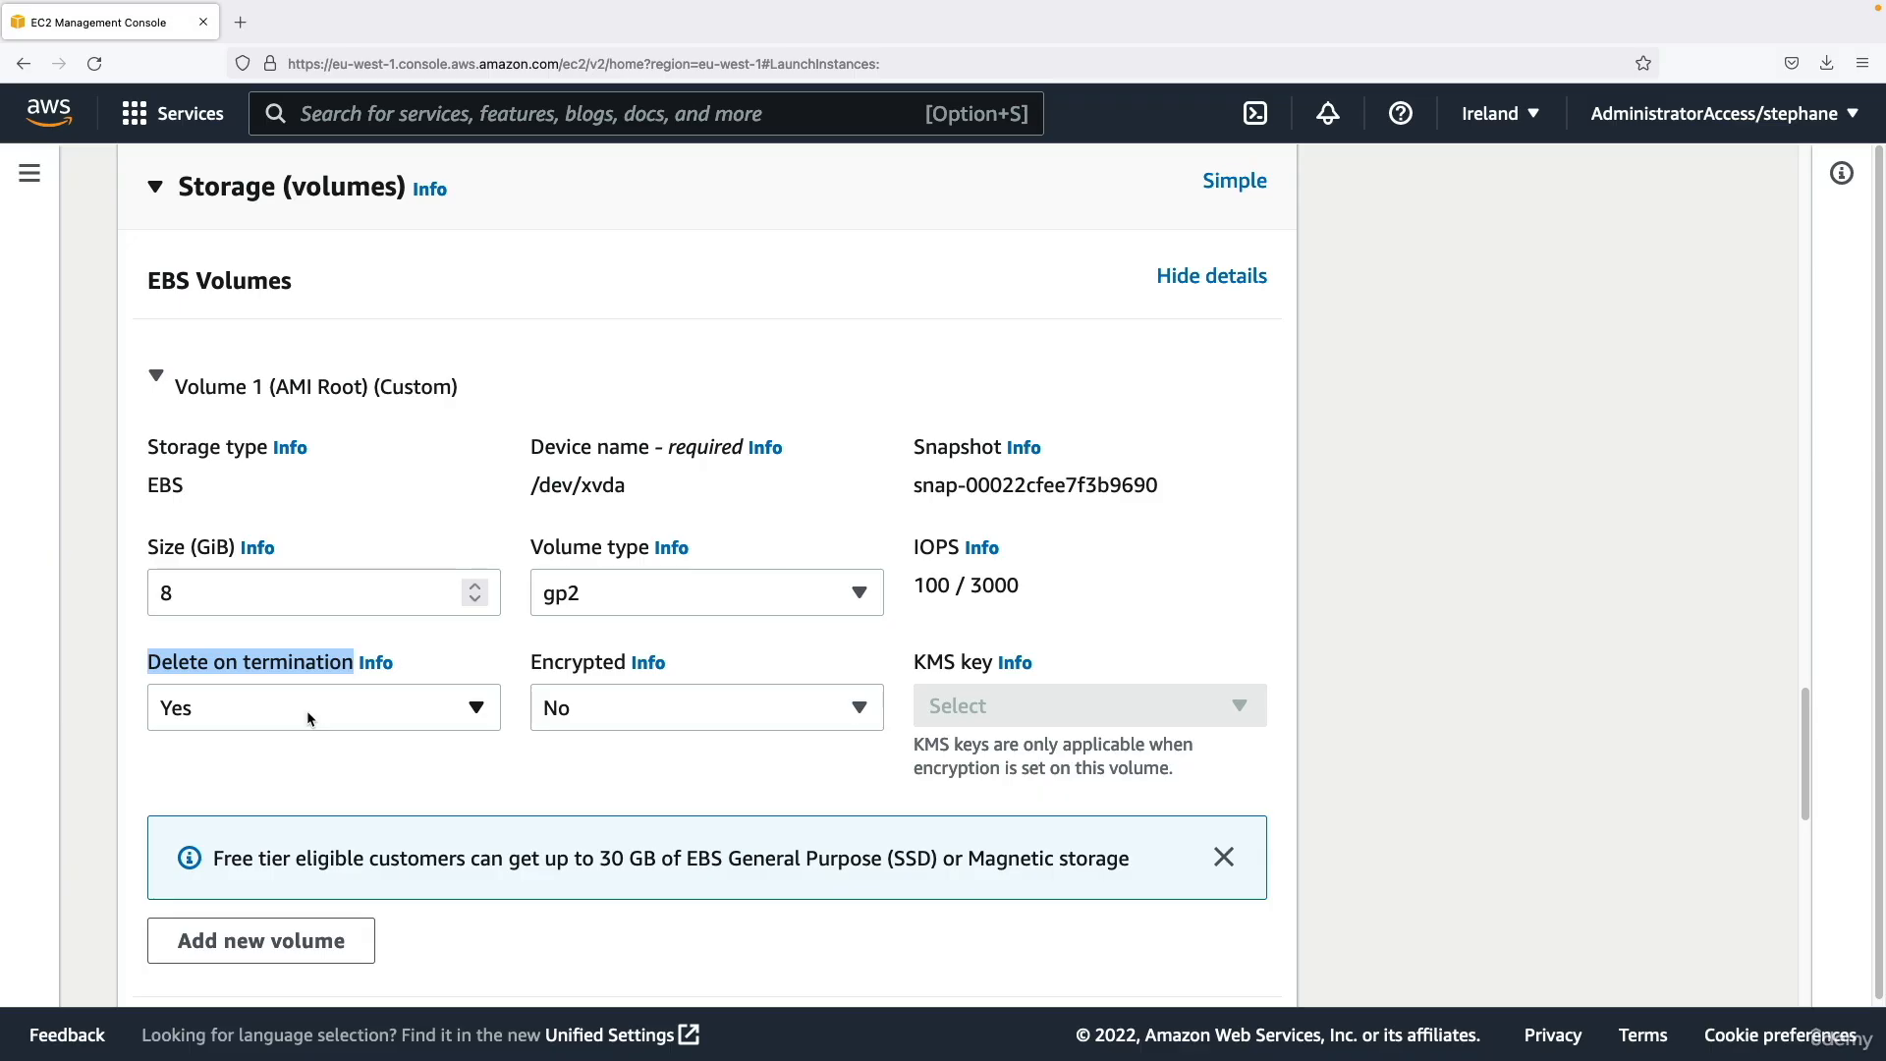
pyautogui.click(334, 666)
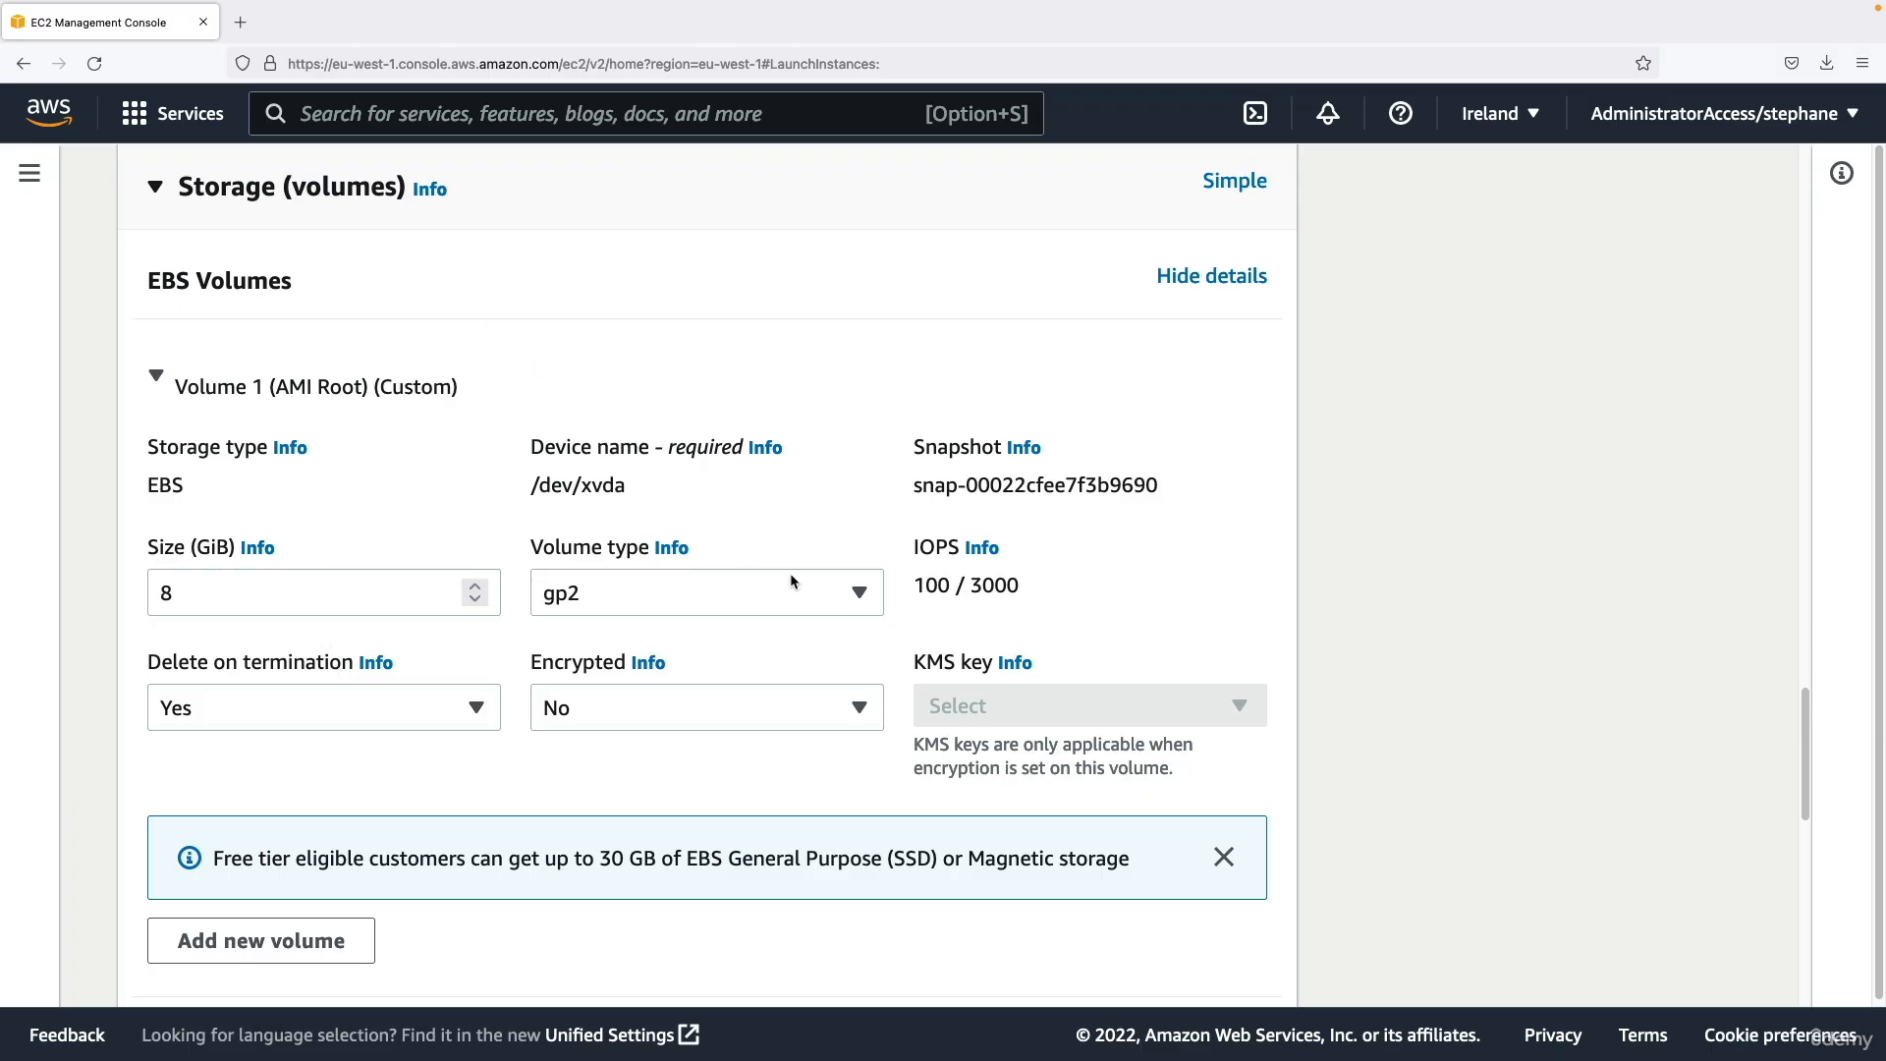
pyautogui.click(1206, 278)
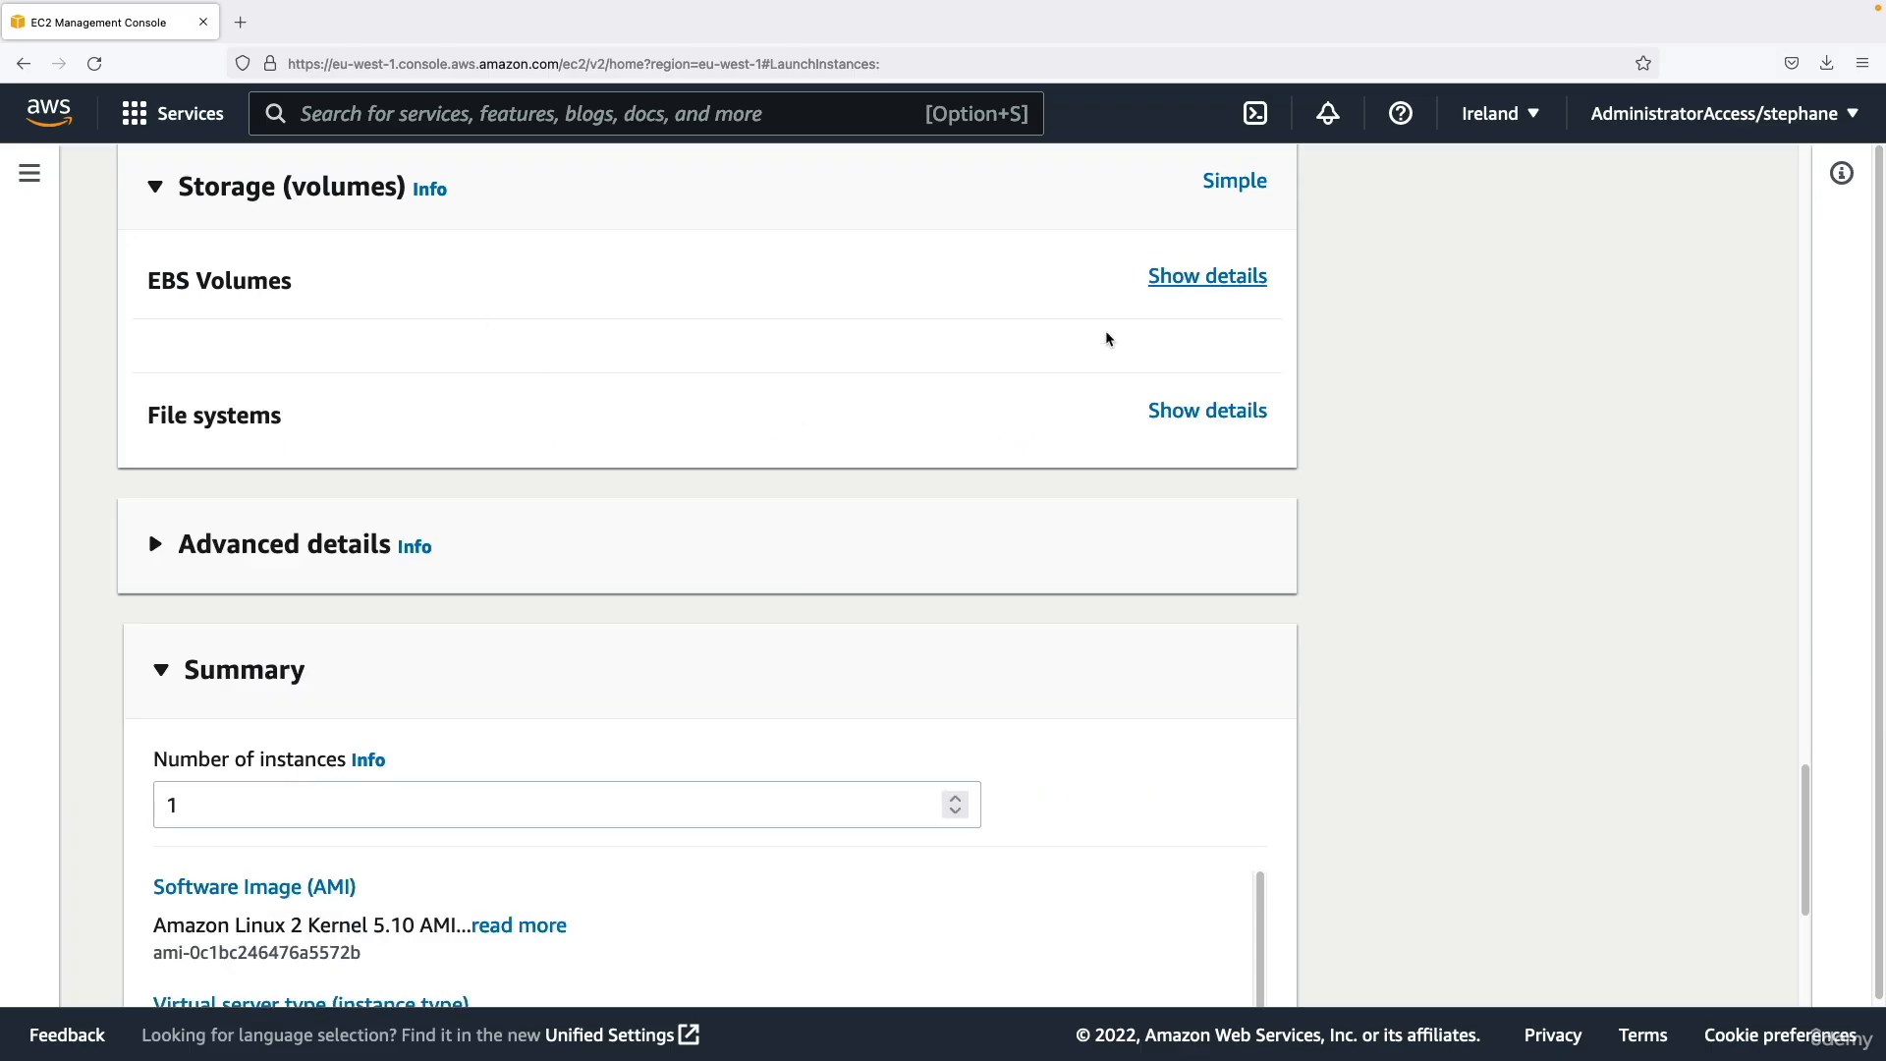
pyautogui.click(1212, 279)
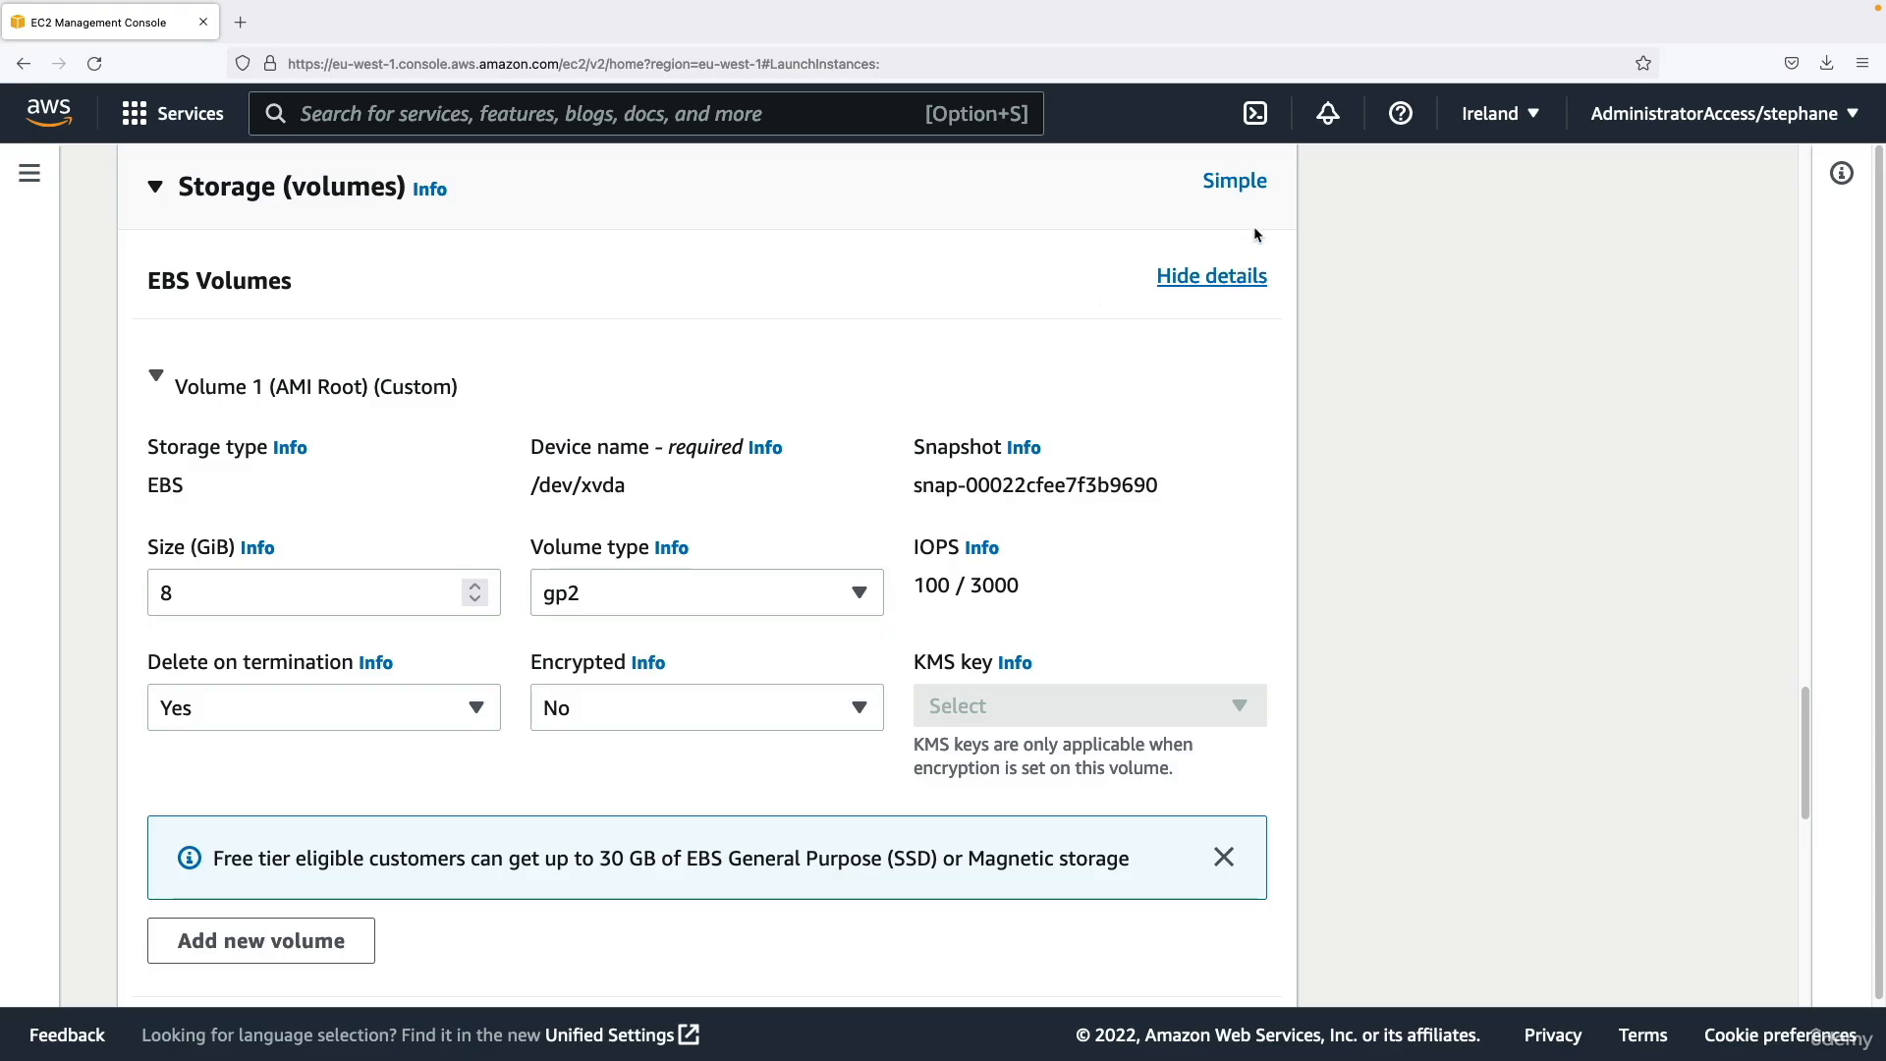
pyautogui.click(1239, 187)
pyautogui.scroll(1, 732, 357)
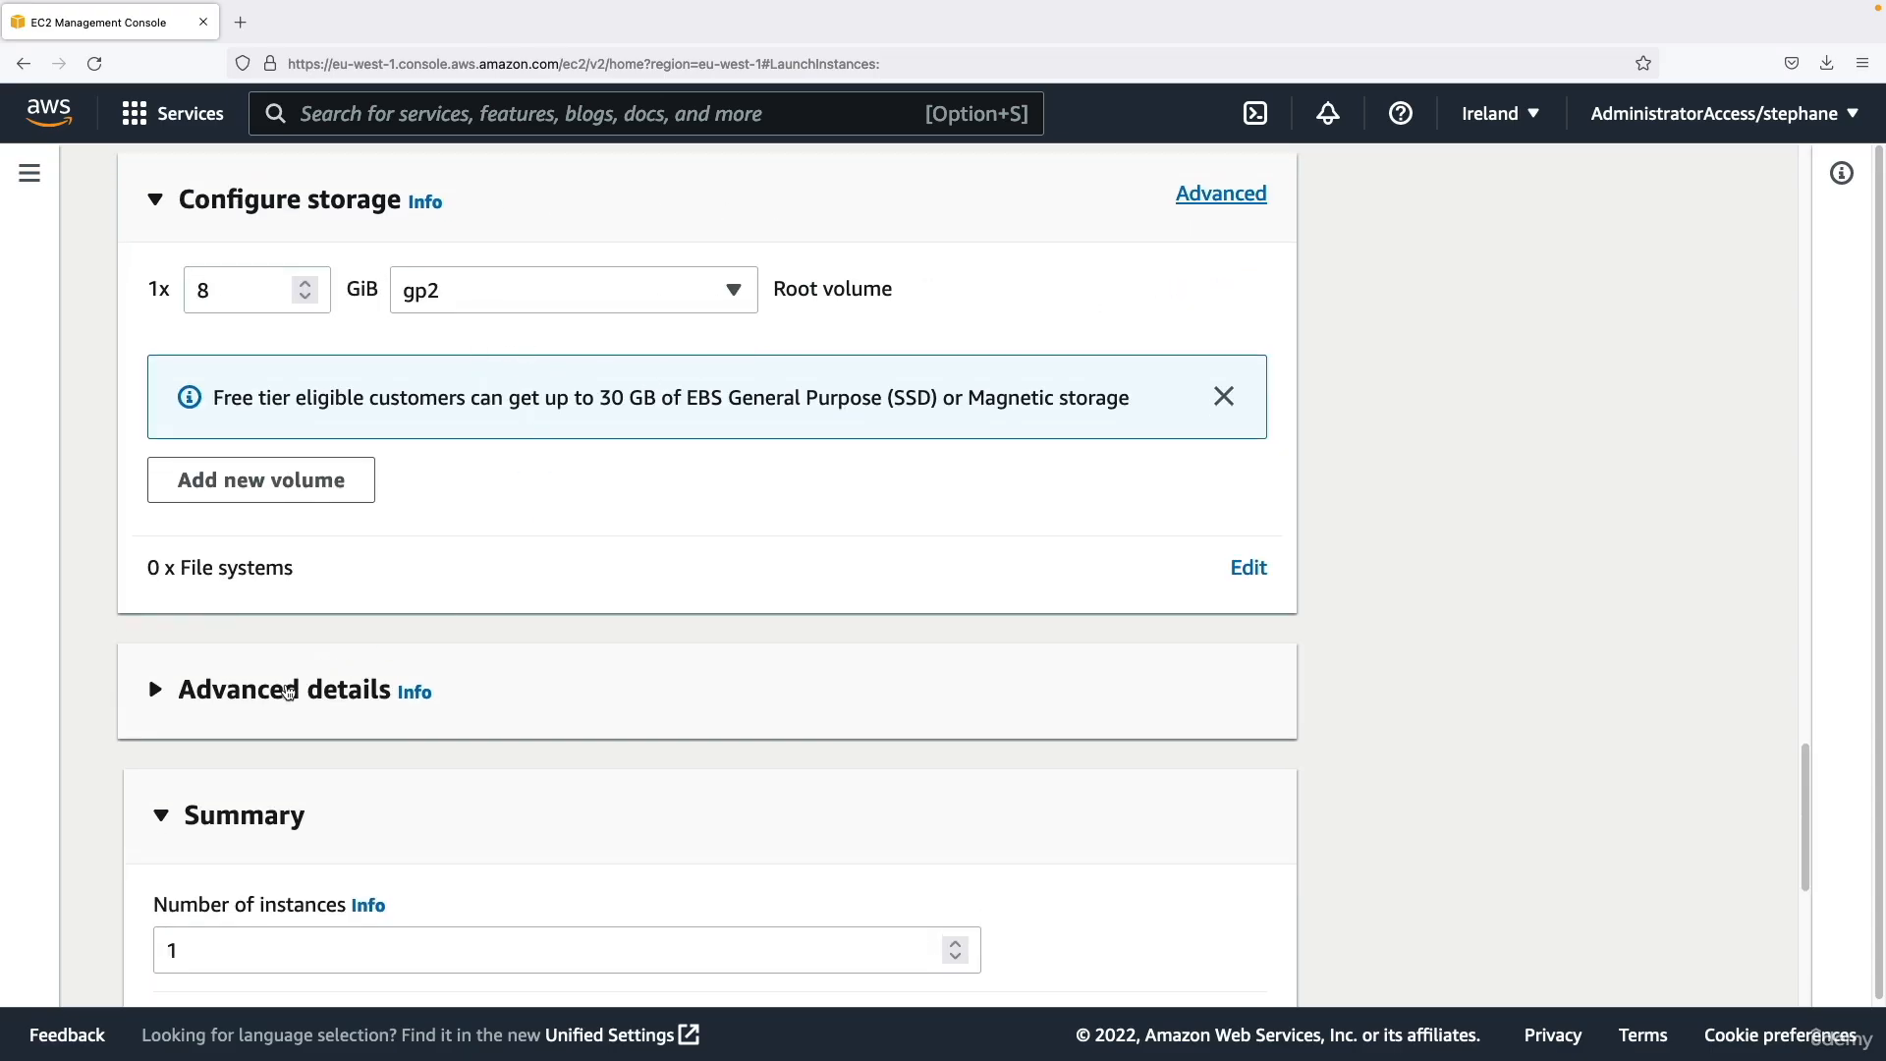
# Expand the advanced details of the launch form and go through the options to the User data field.
pyautogui.click(288, 691)
pyautogui.scroll(-3, 294, 656)
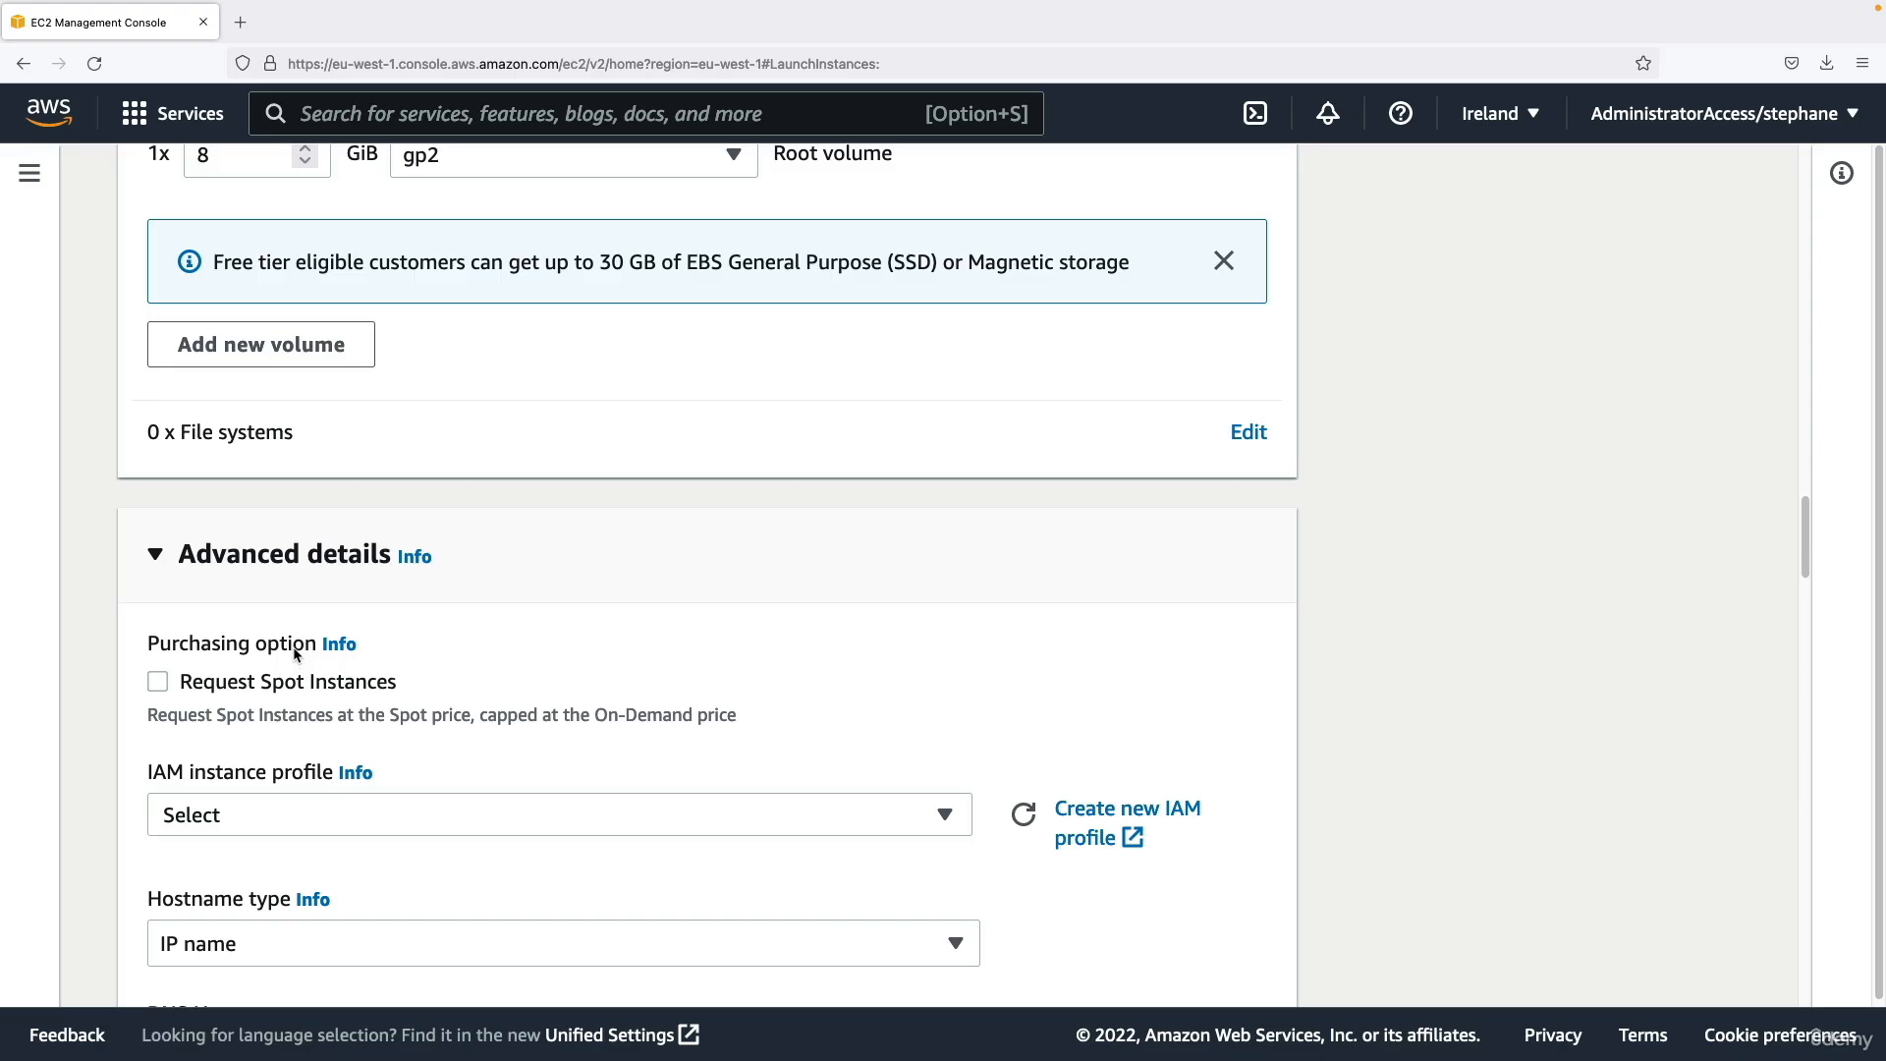
pyautogui.scroll(-2, 294, 654)
pyautogui.scroll(-1, 240, 611)
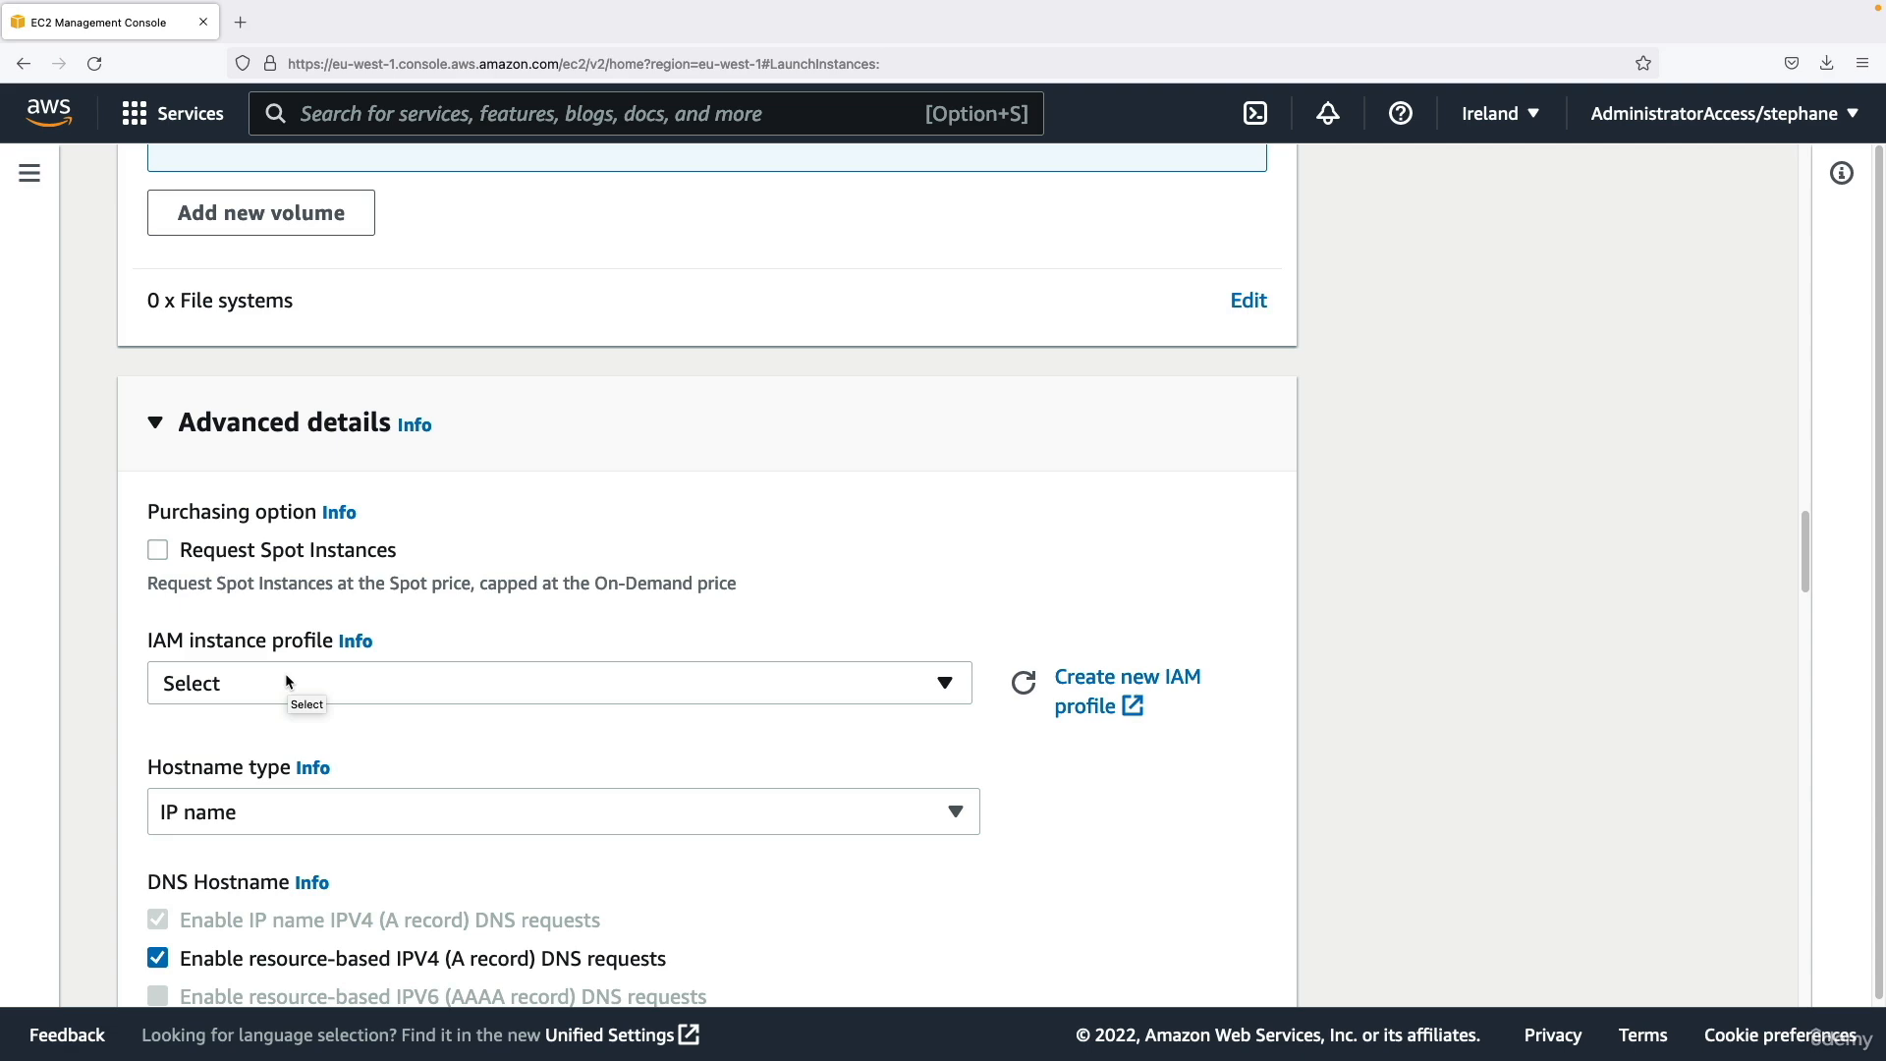
pyautogui.scroll(-5, 280, 679)
pyautogui.scroll(-6, 305, 653)
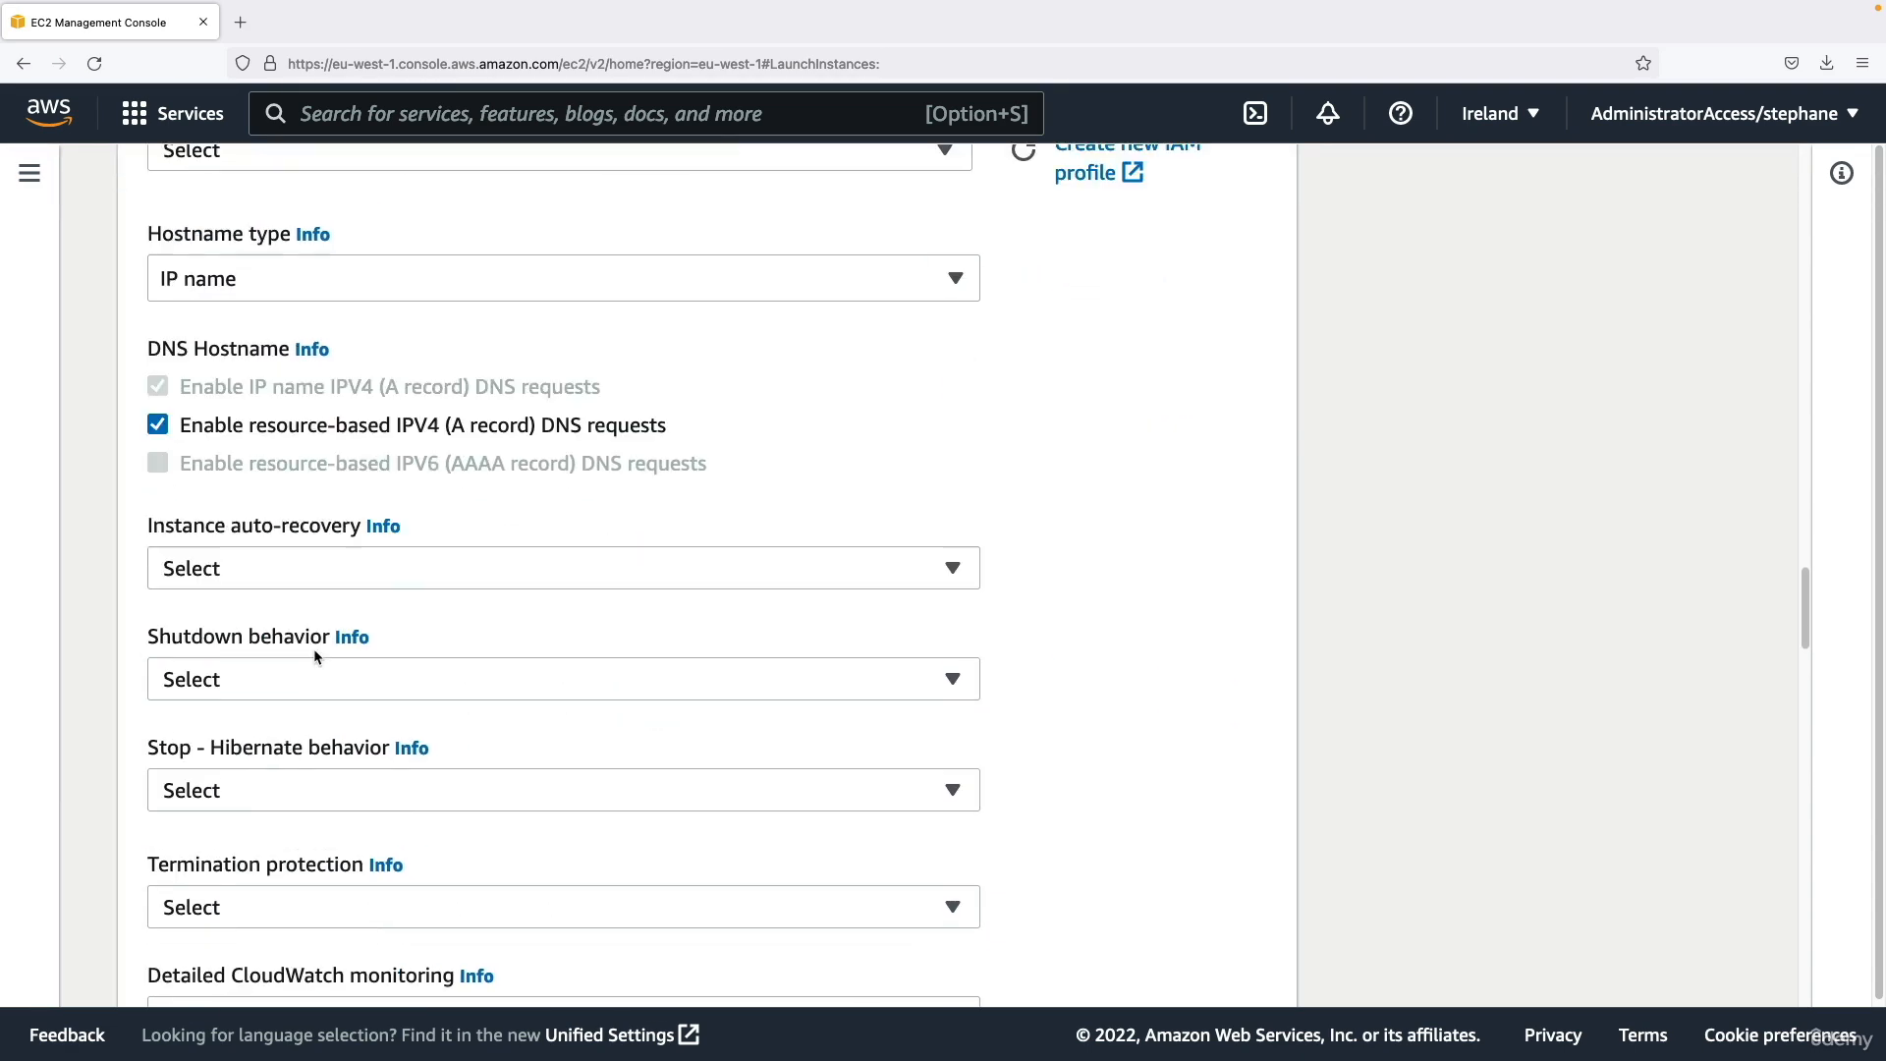
pyautogui.scroll(-20, 314, 656)
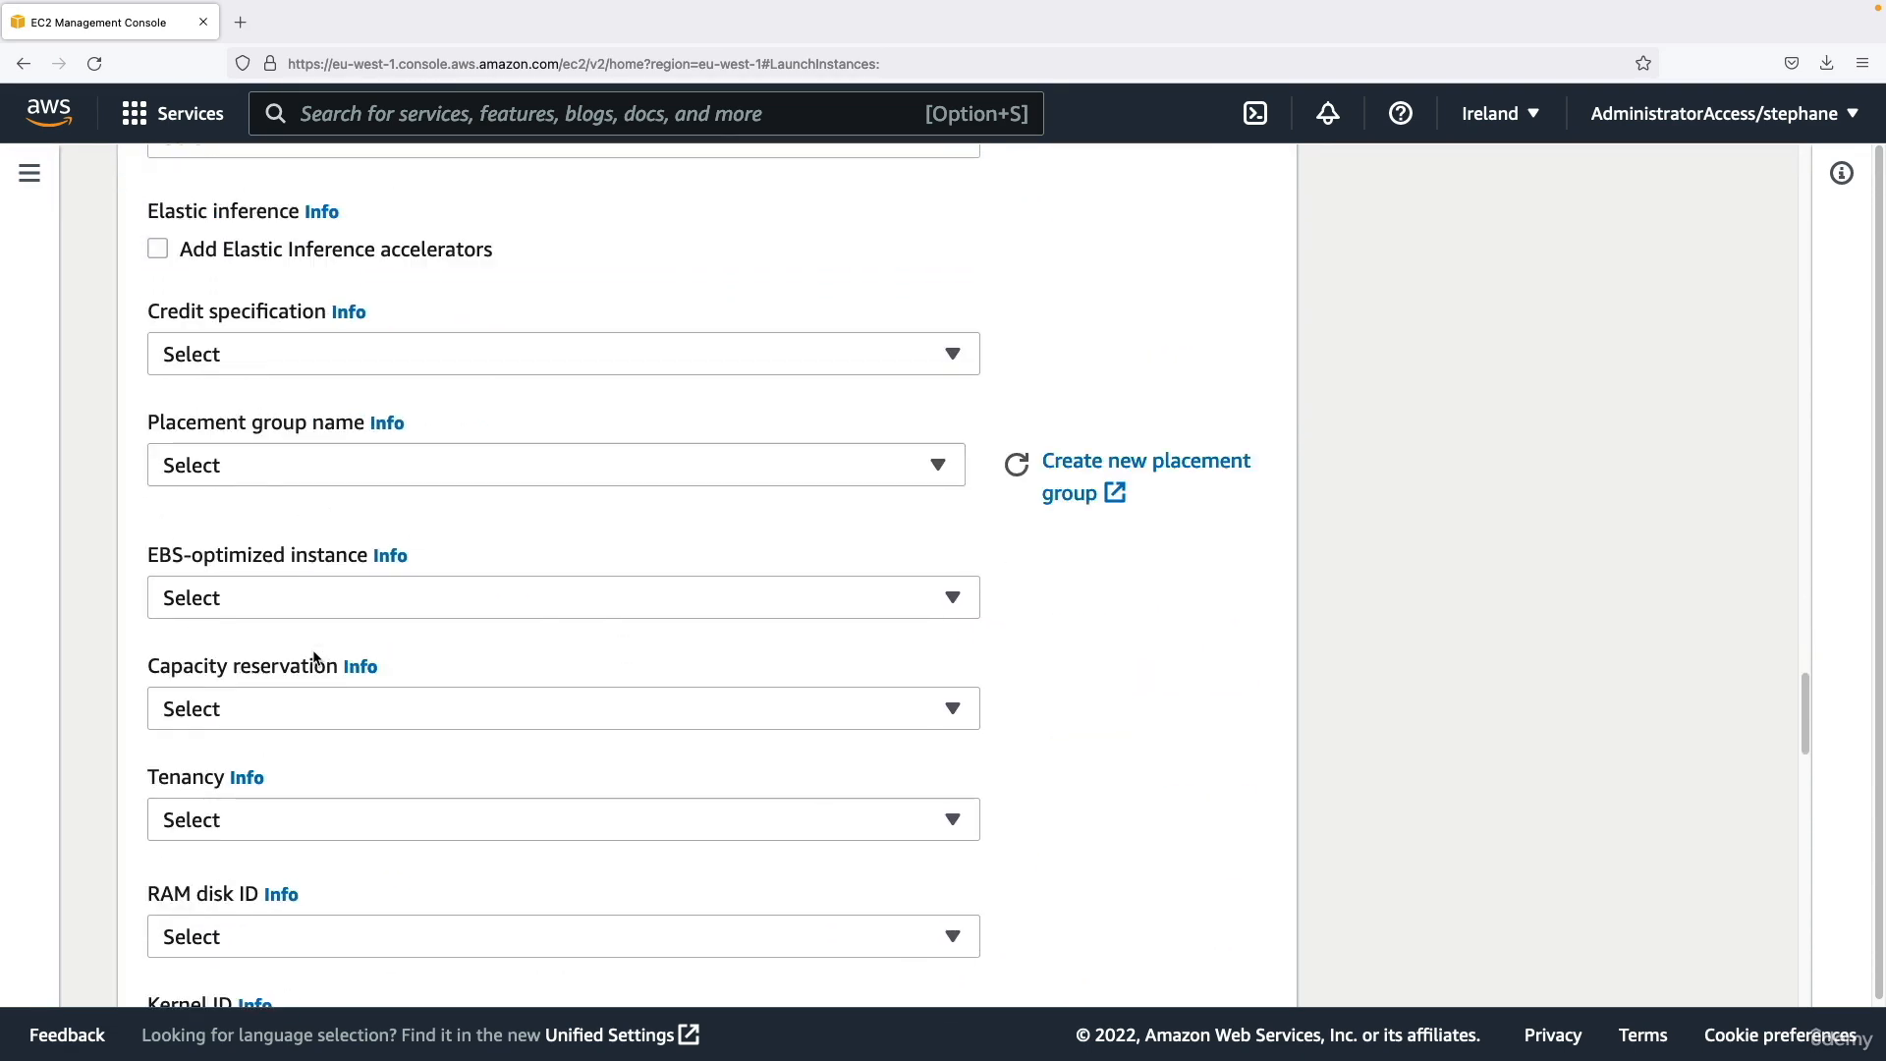
pyautogui.scroll(-20, 314, 656)
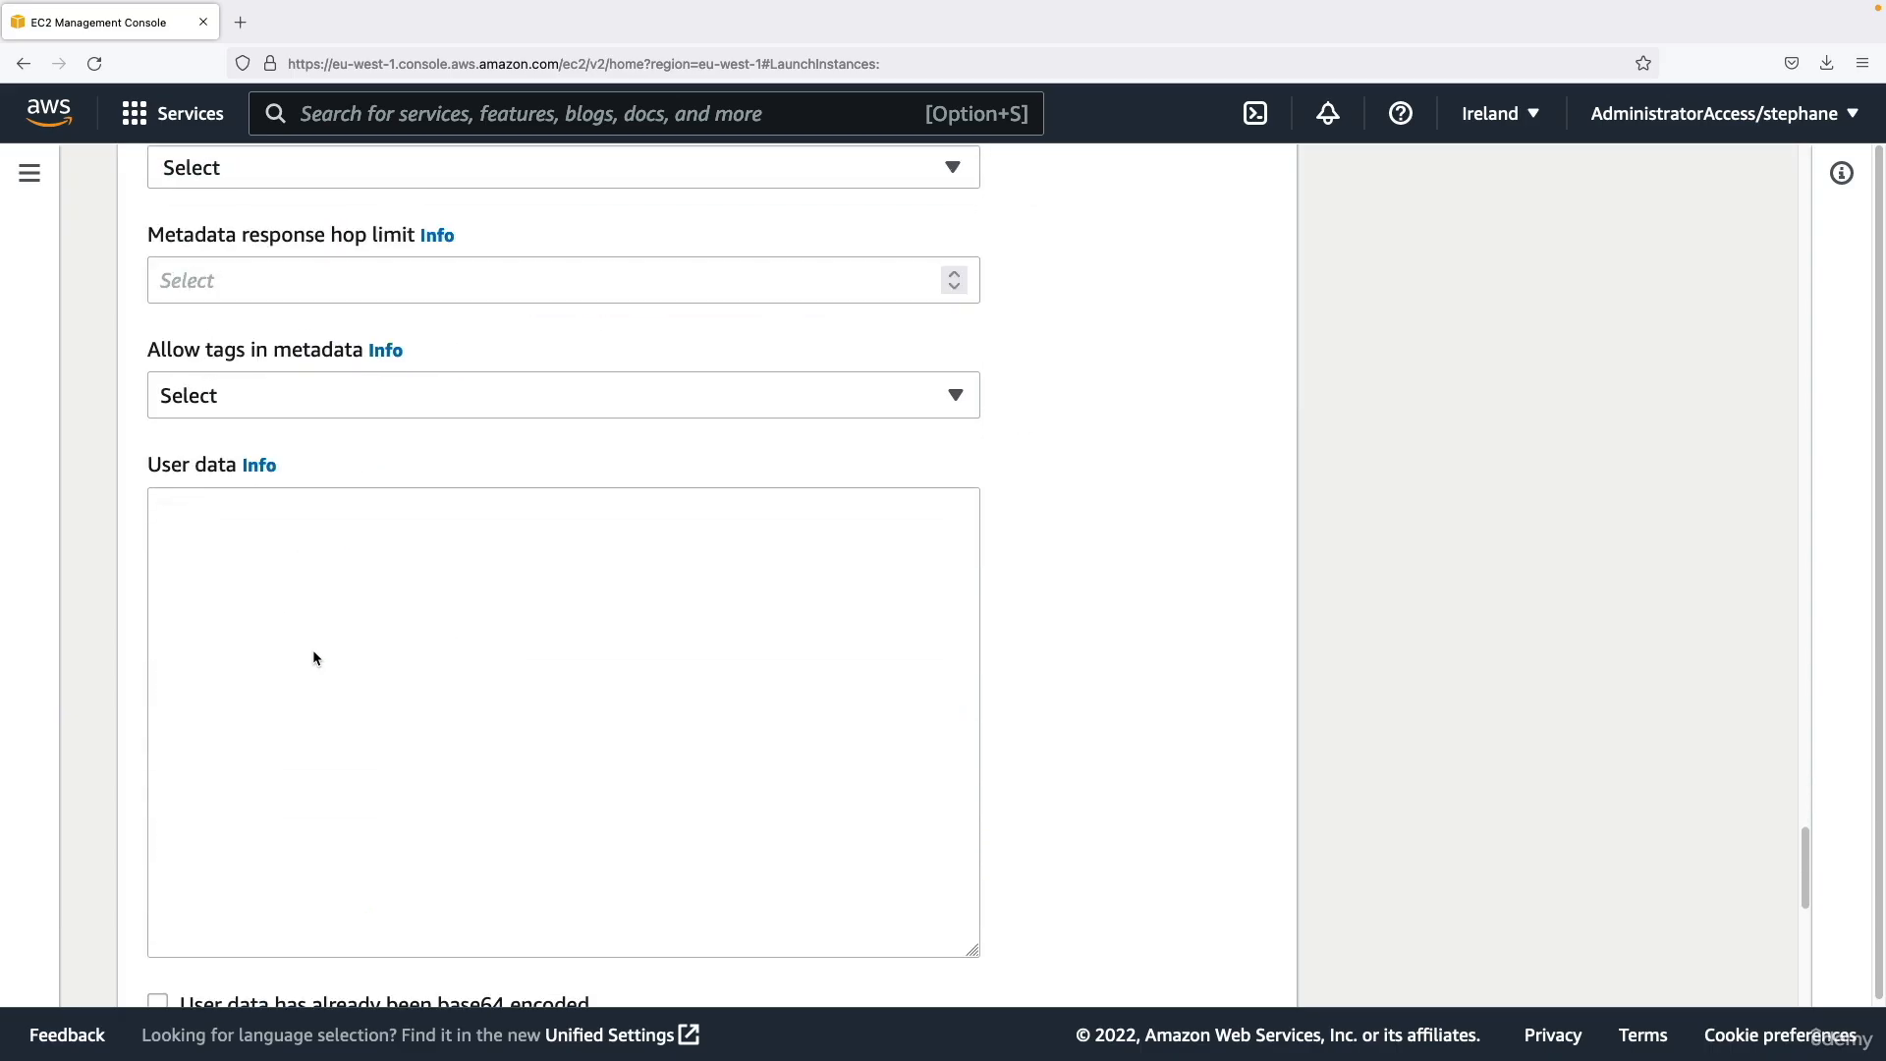
pyautogui.click(328, 633)
pyautogui.scroll(-1, 263, 564)
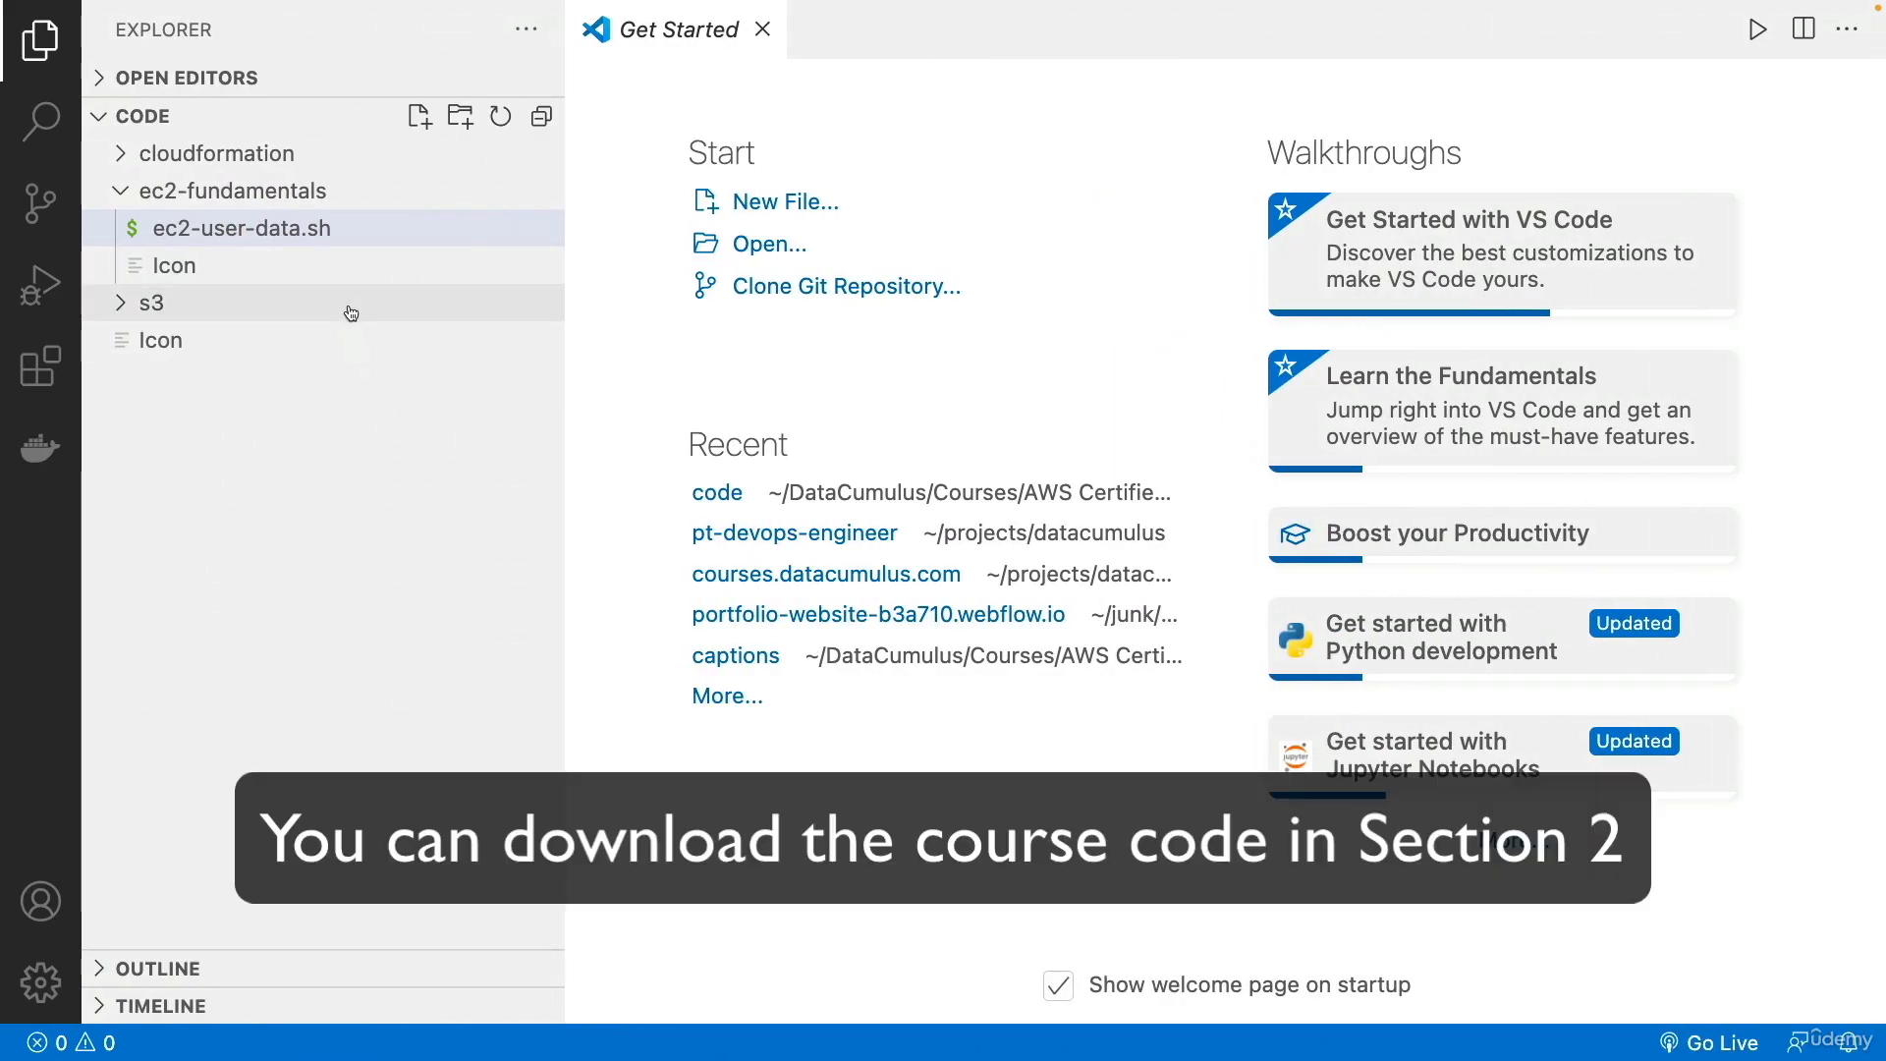
# In VS Code, open ec2-user-data.sh from the ec2-fundamentals folder and copy the entire script.
pyautogui.click(351, 241)
pyautogui.doubleClick(351, 240)
pyautogui.click(887, 324)
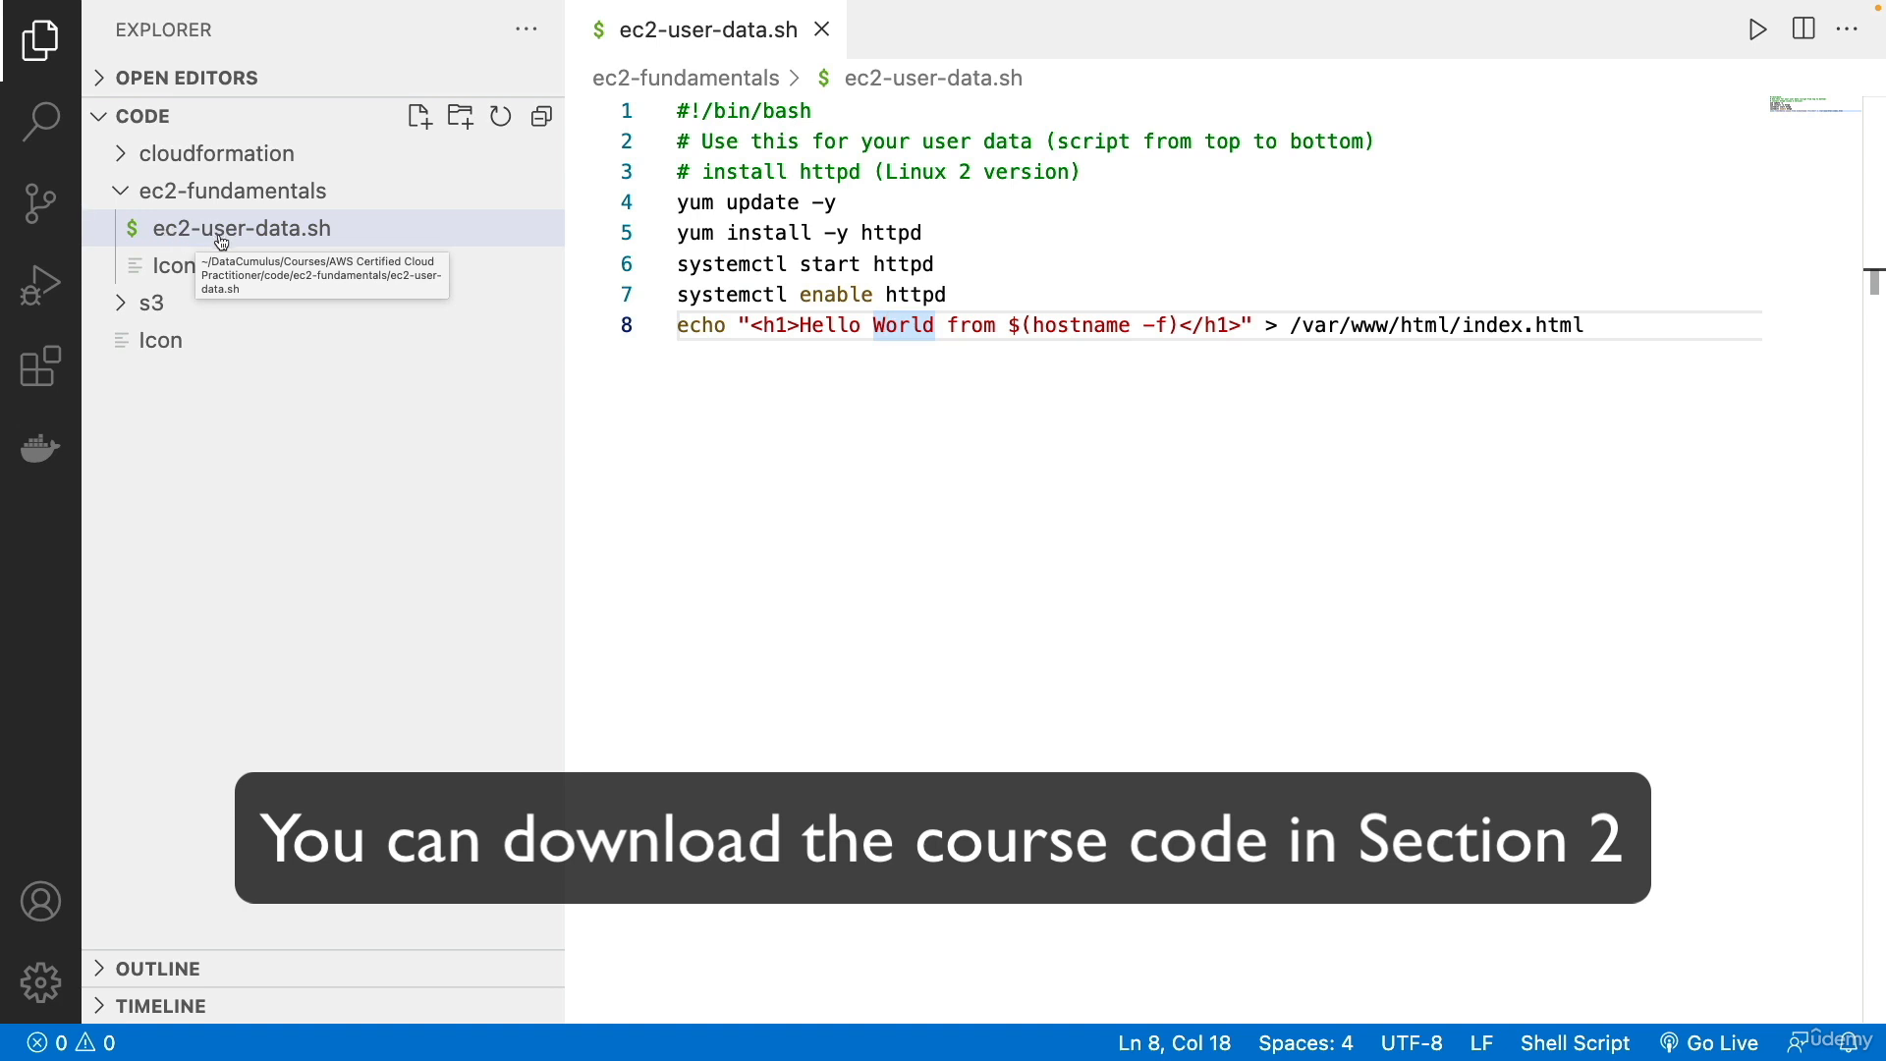
pyautogui.click(733, 292)
pyautogui.press('super+a')
pyautogui.press('super+c')
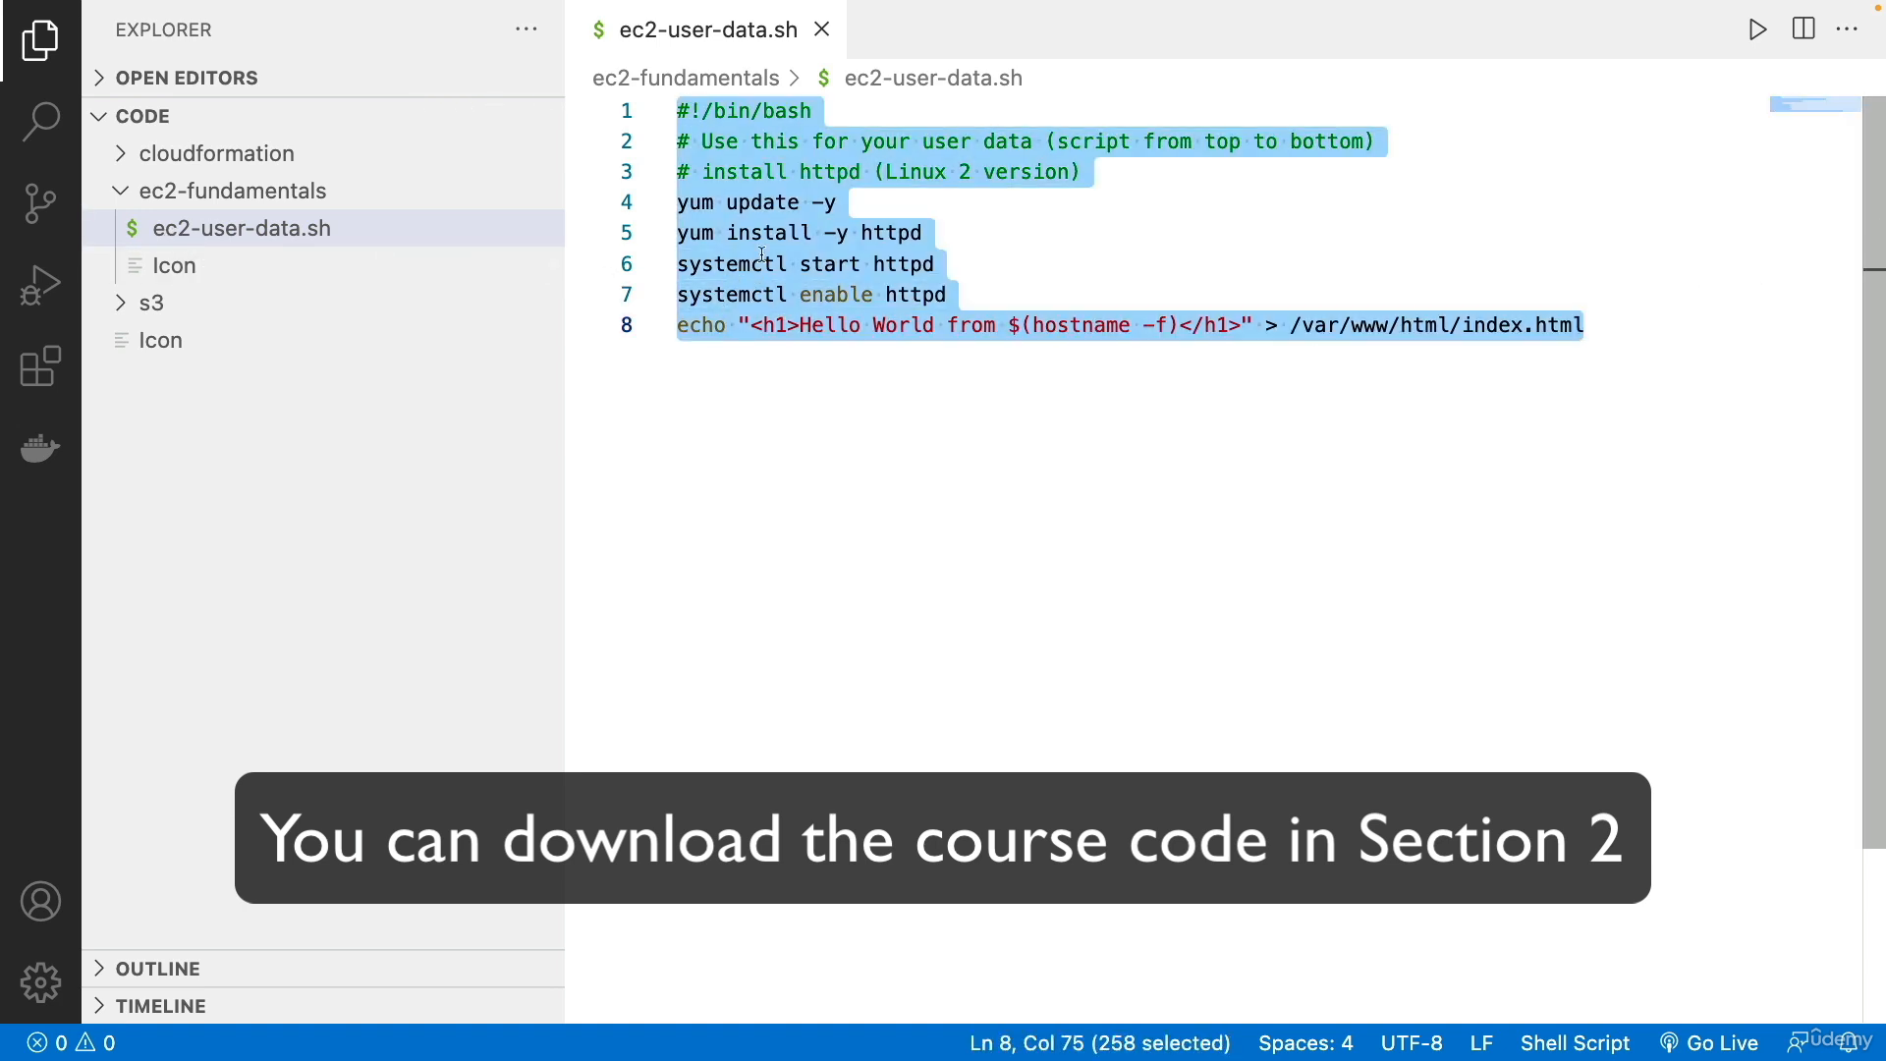
# Switch back to the EC2 console in the browser and paste the copied bash script into the User data field.
pyautogui.hotkey('ctrl', 'Right')
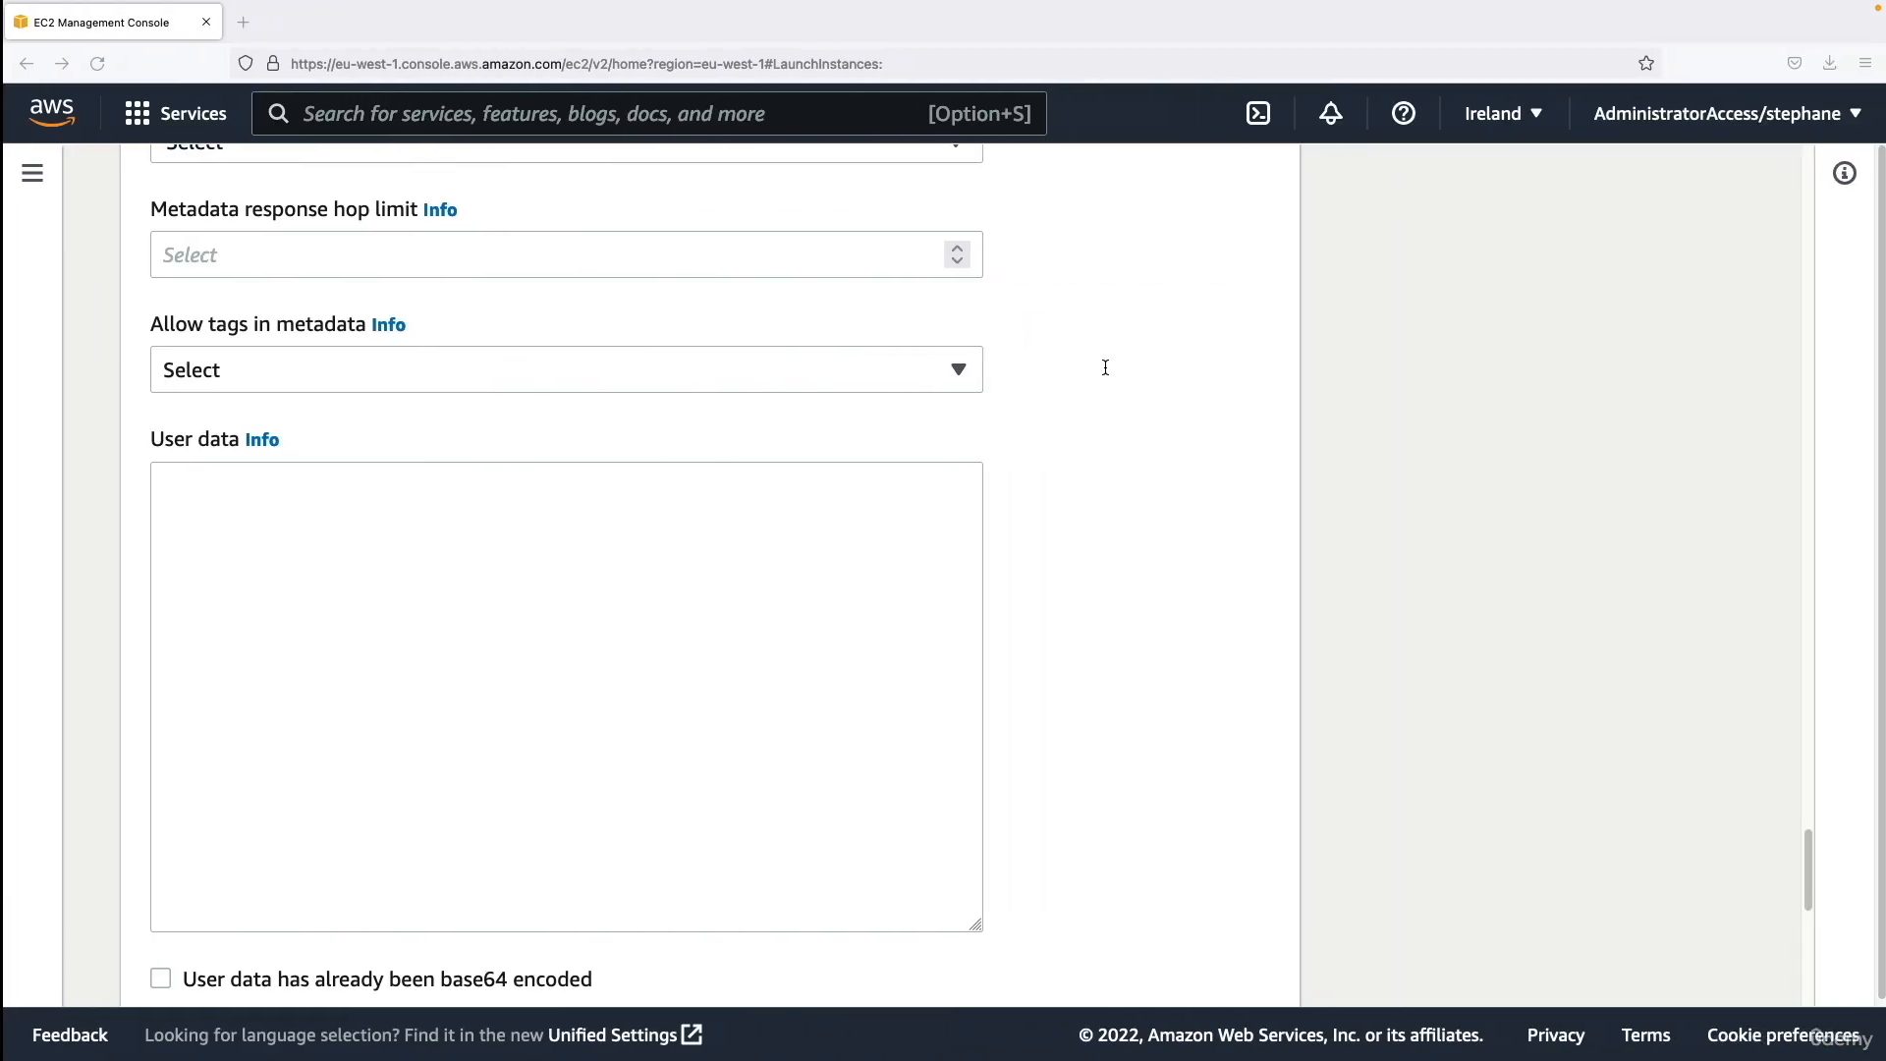
pyautogui.click(833, 546)
pyautogui.press('super+v')
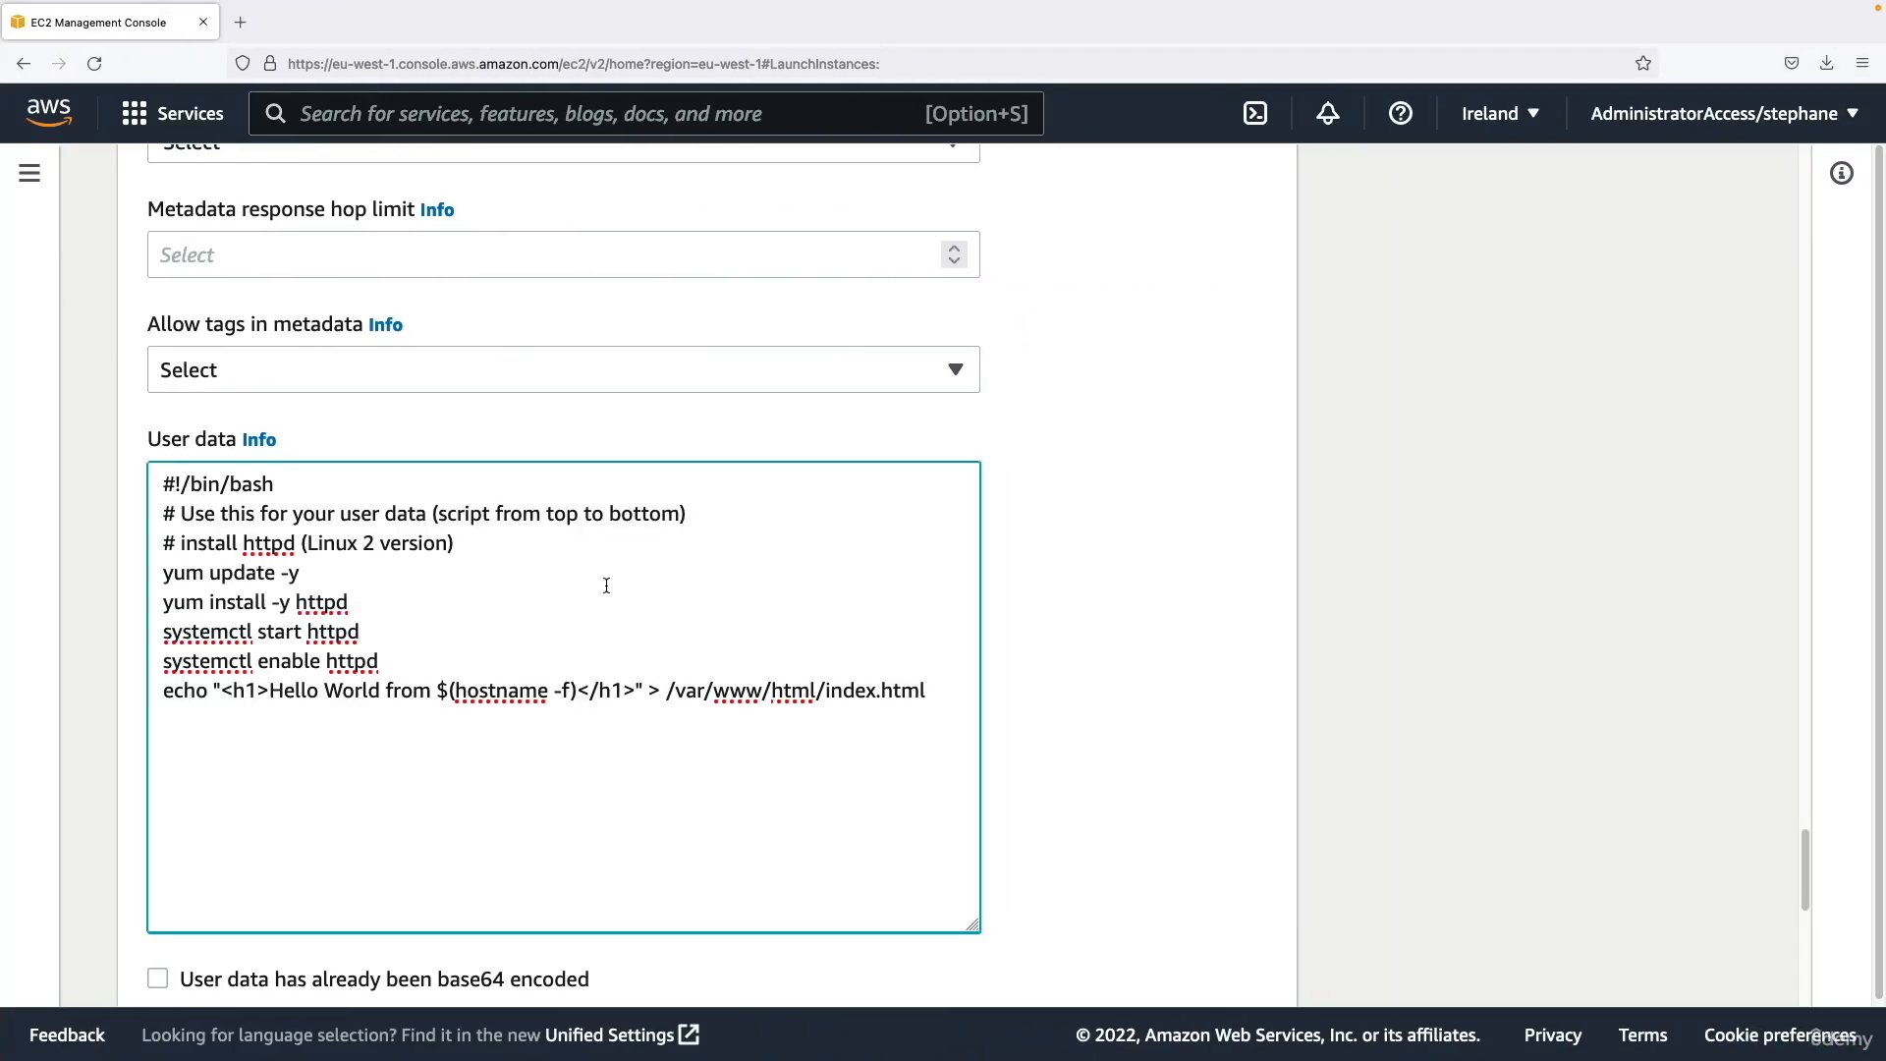
# Read through the user data script's commands, from the yum update and httpd installation to the index.html echo line.
pyautogui.moveTo(160, 483); pyautogui.dragTo(940, 683)
pyautogui.click(940, 683)
pyautogui.moveTo(186, 571); pyautogui.dragTo(299, 572)
pyautogui.click(324, 601)
pyautogui.doubleClick(322, 601)
pyautogui.moveTo(174, 691); pyautogui.dragTo(641, 690)
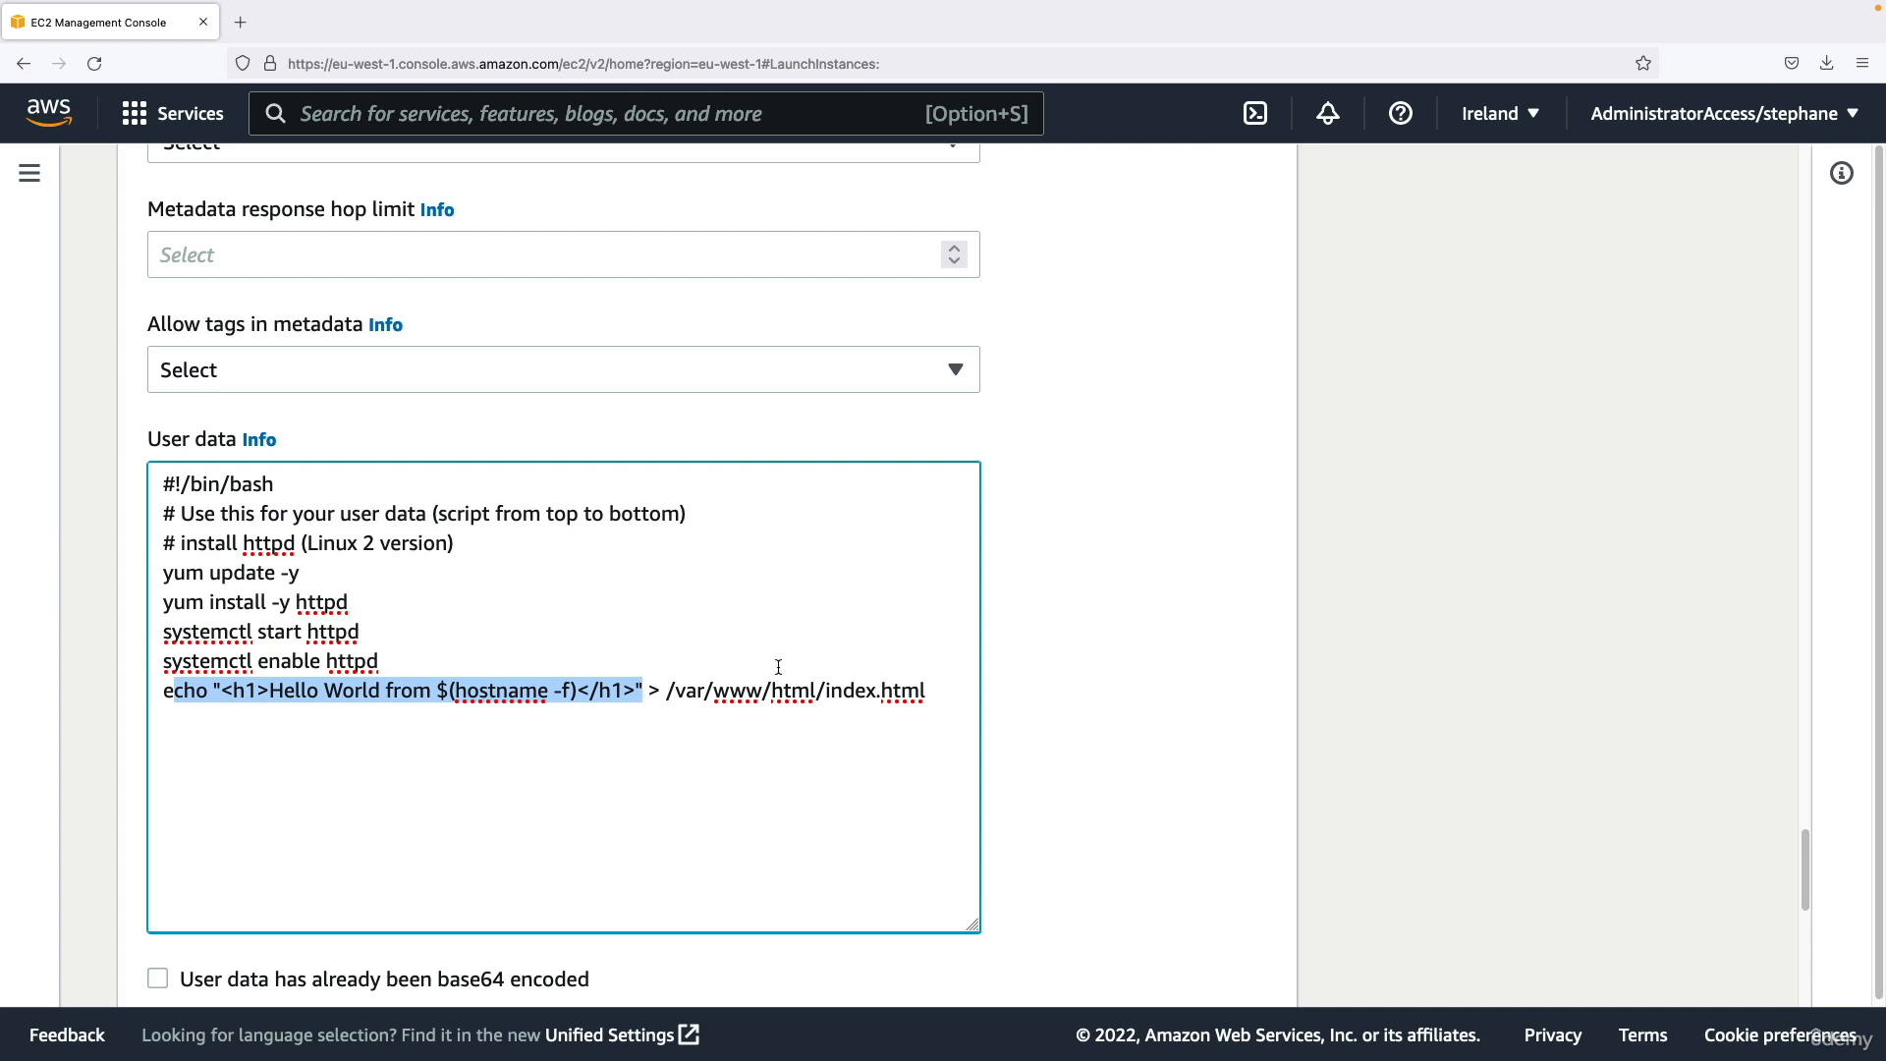
pyautogui.doubleClick(844, 690)
pyautogui.click(608, 661)
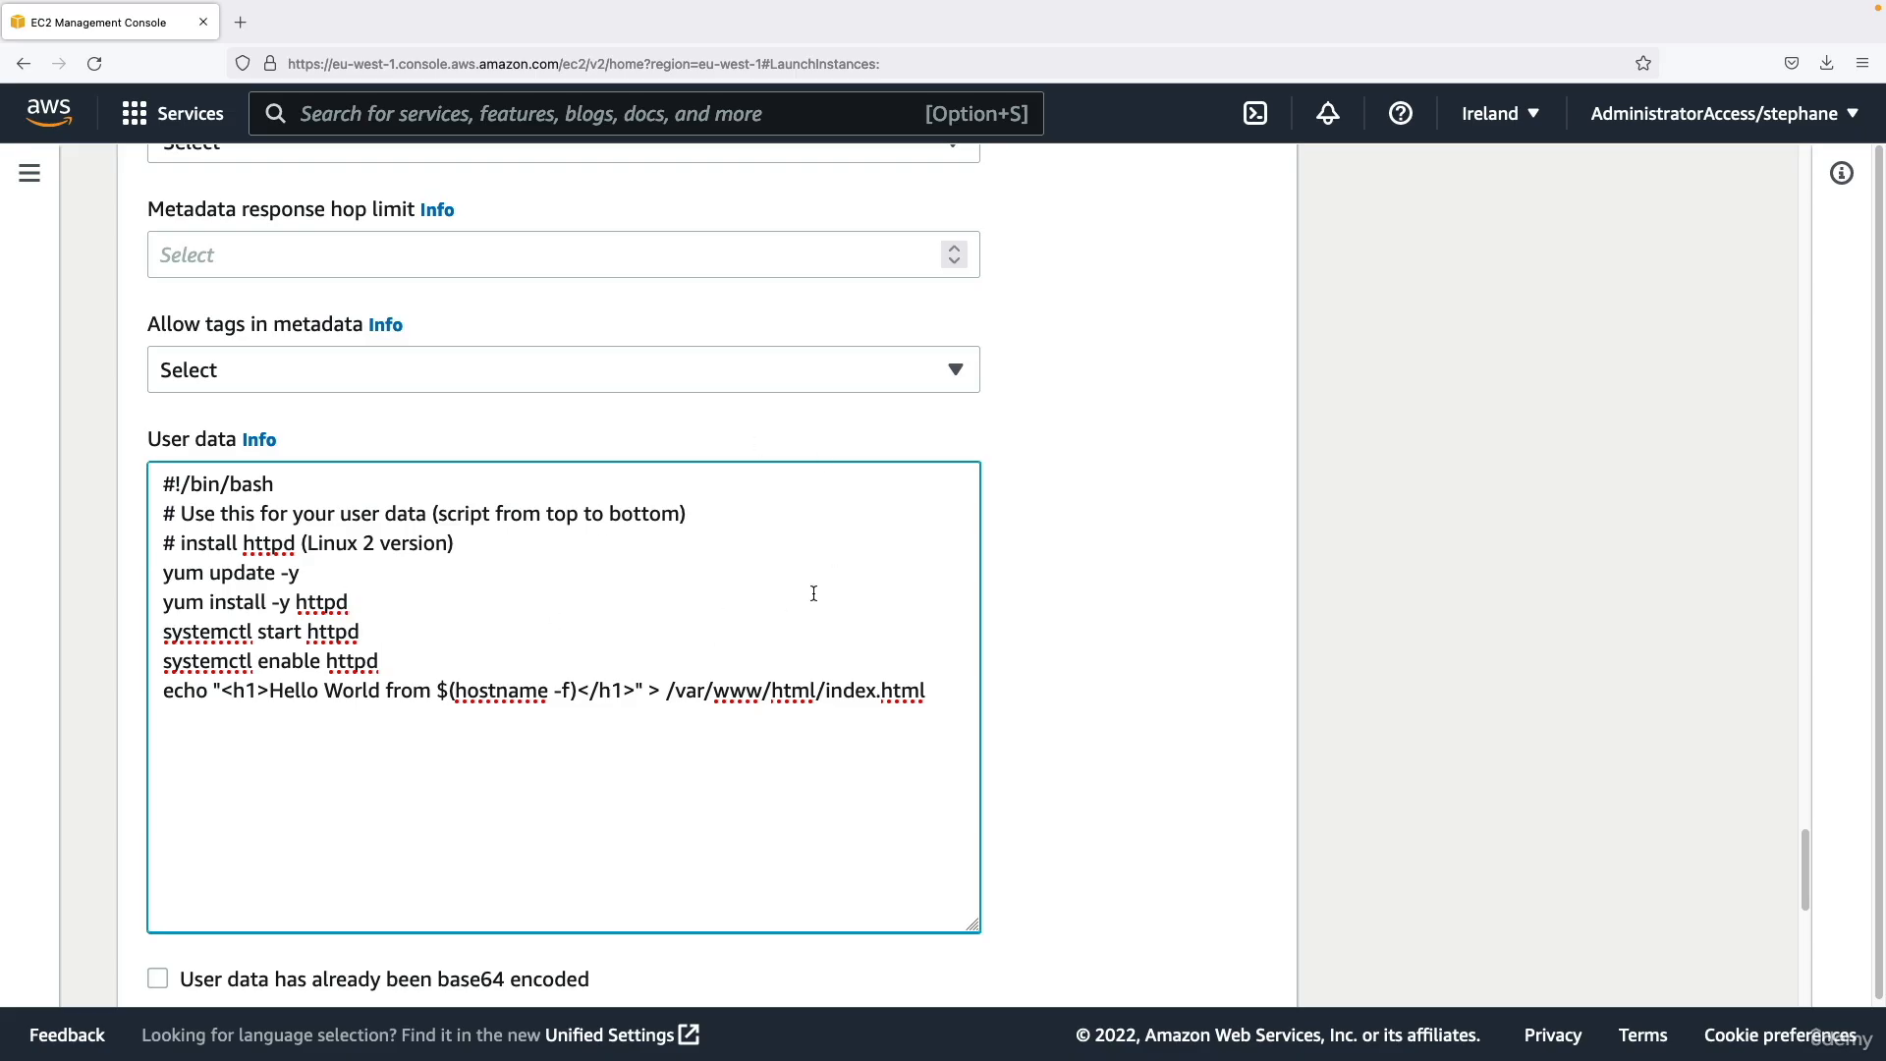
# Review the launch summary, checking the number of instances, software image, instance type, security group and storage.
pyautogui.scroll(-5, 813, 593)
pyautogui.scroll(-1, 783, 615)
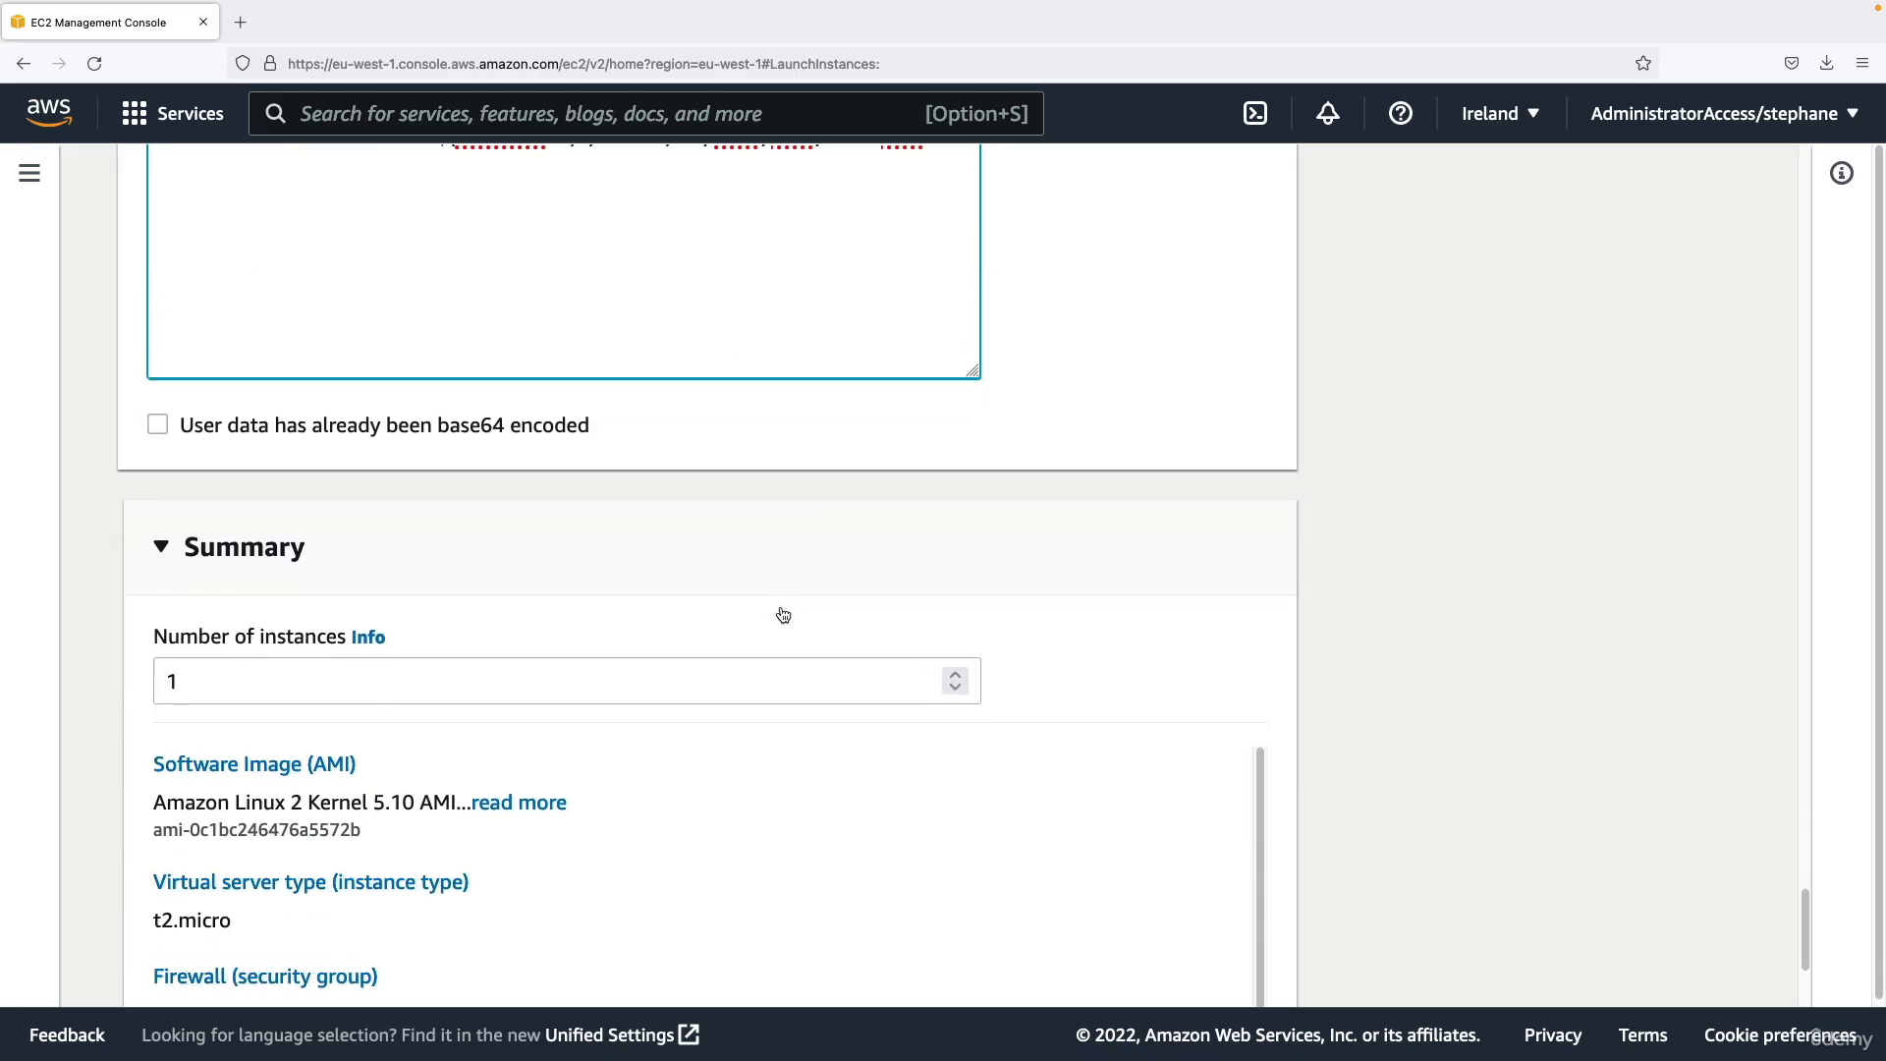
pyautogui.scroll(-2, 782, 615)
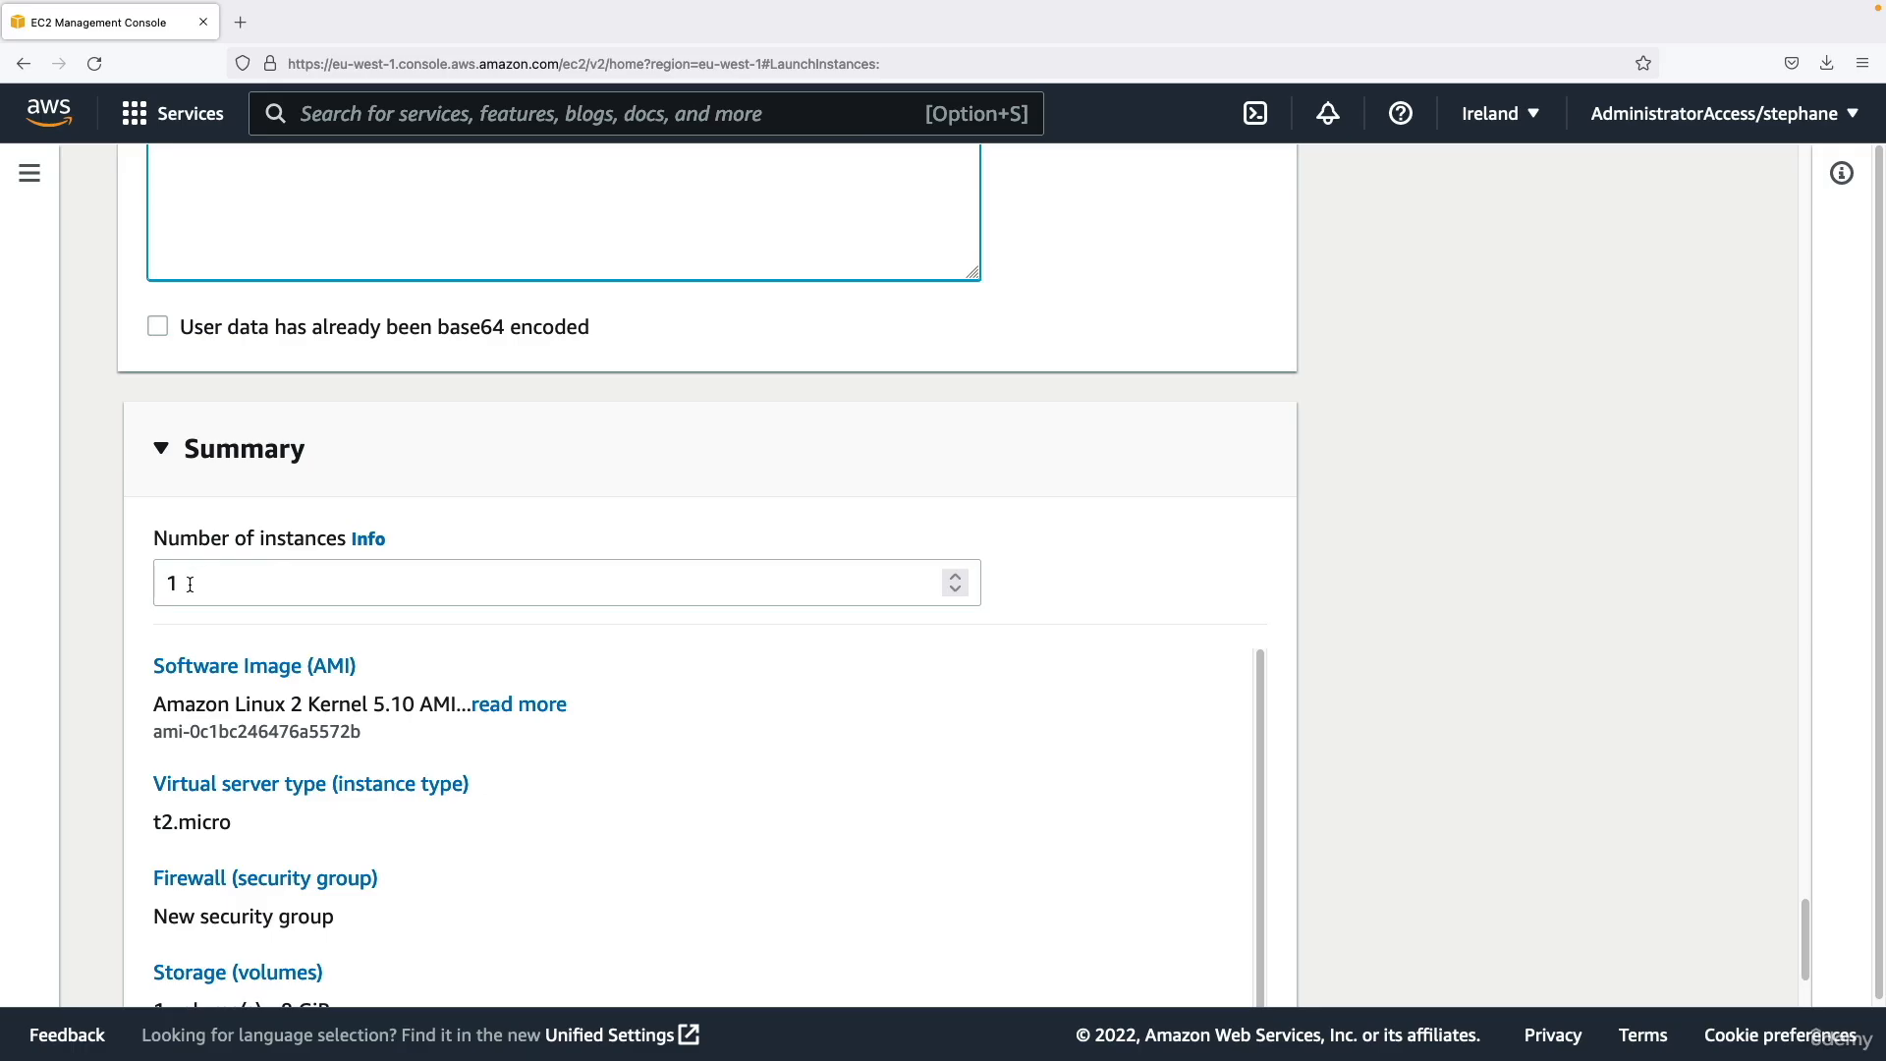
pyautogui.scroll(-2, 233, 546)
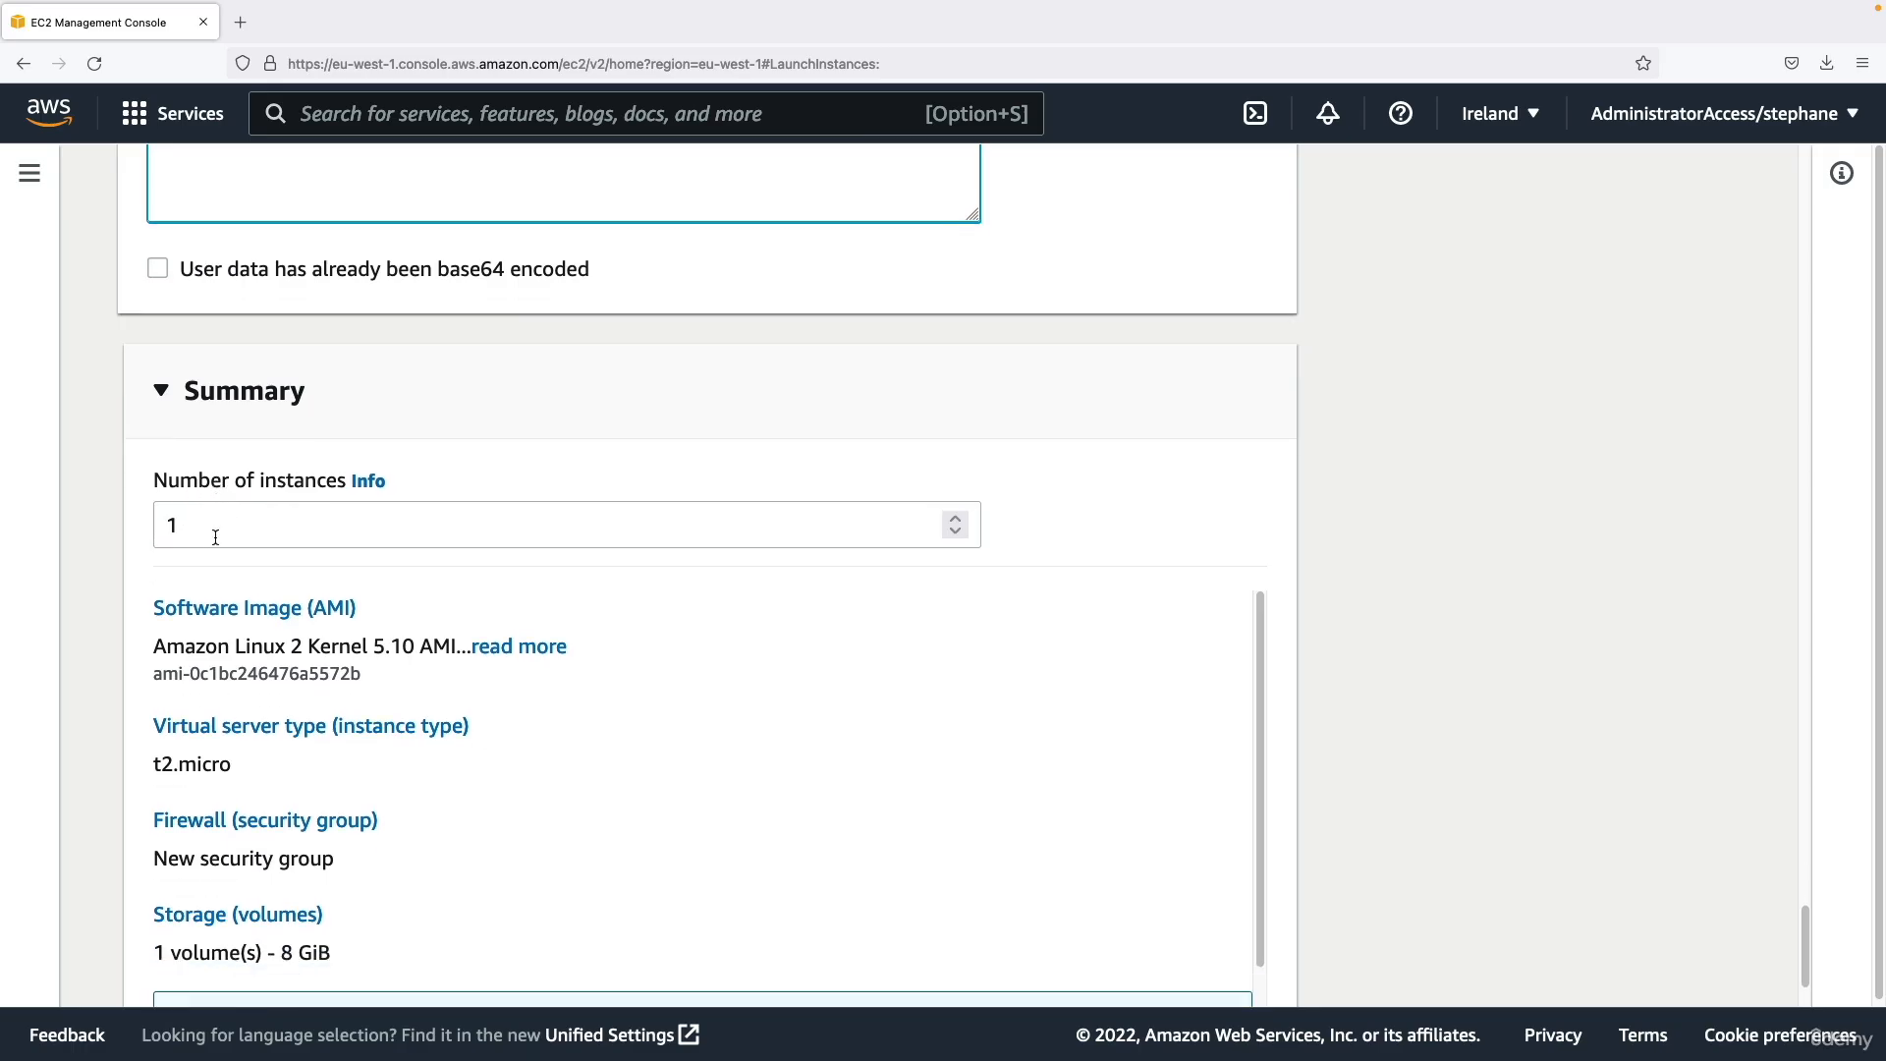
pyautogui.scroll(-2, 224, 776)
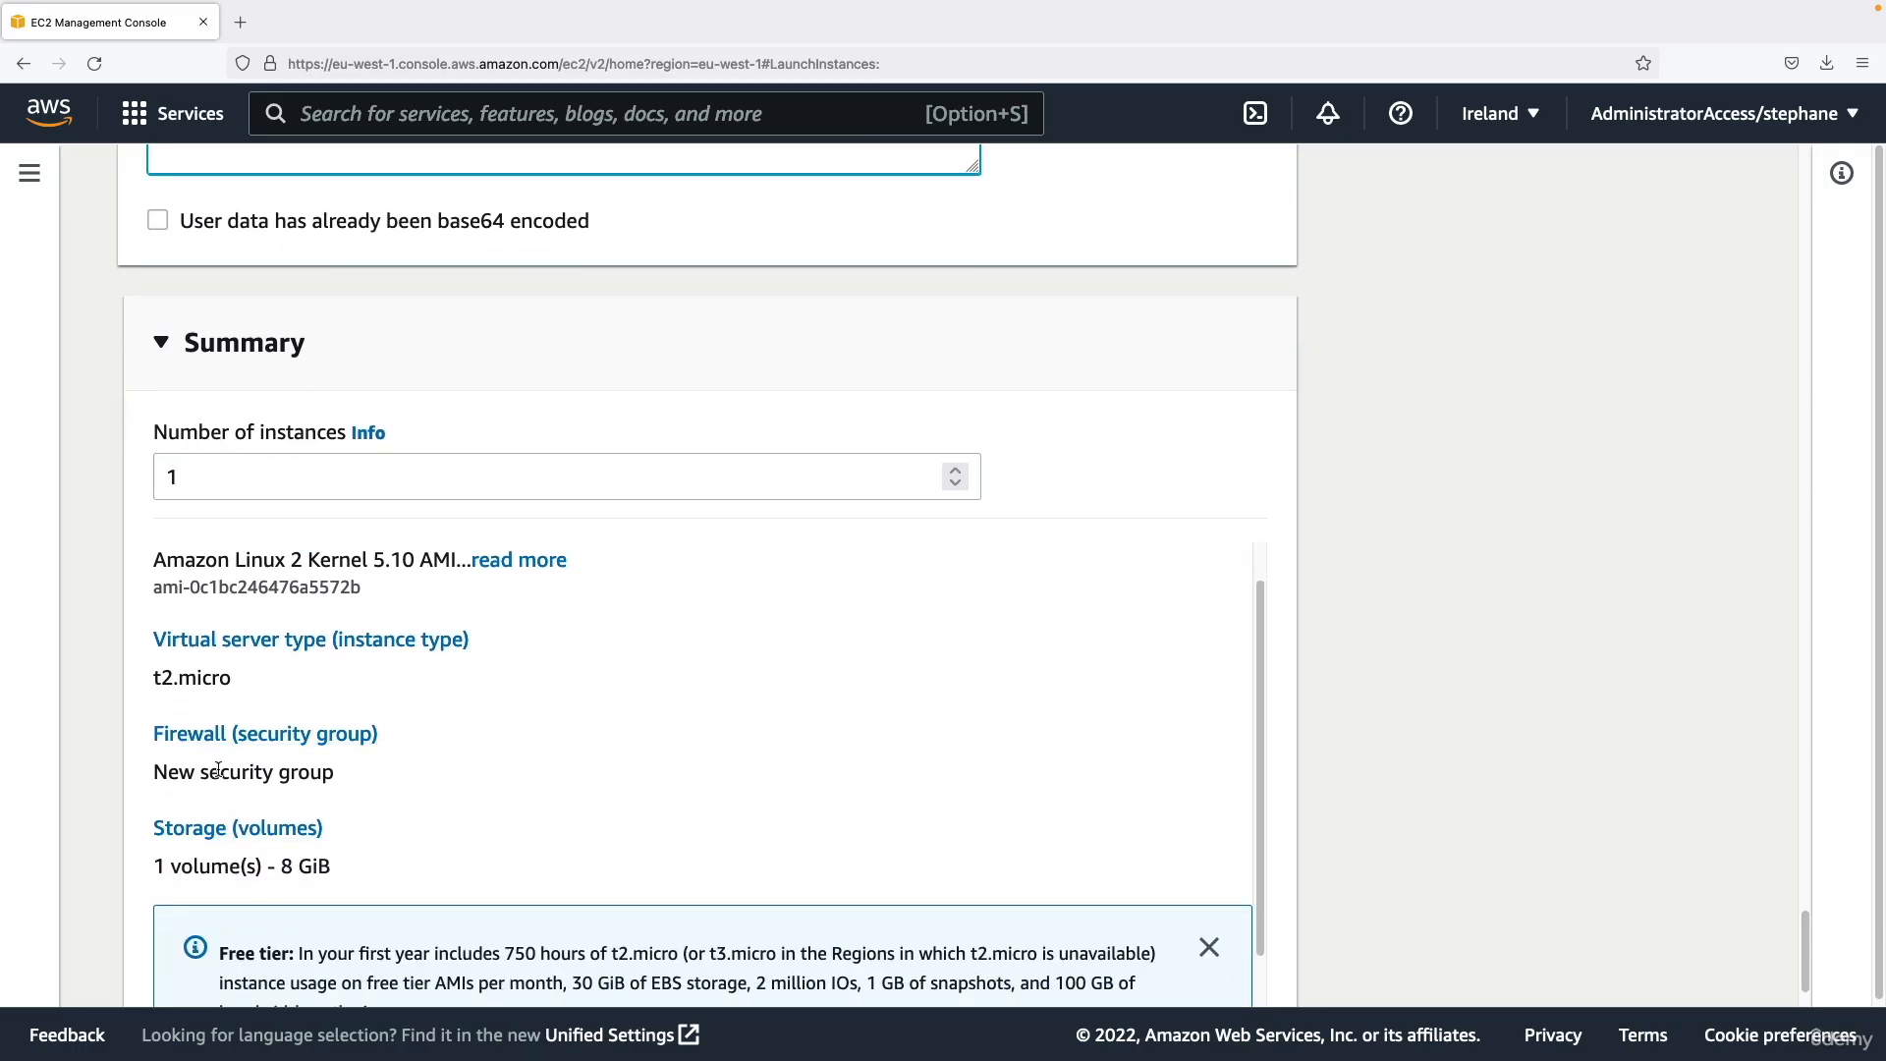
pyautogui.scroll(2, 197, 752)
pyautogui.scroll(-3, 85, 692)
pyautogui.scroll(-2, 396, 698)
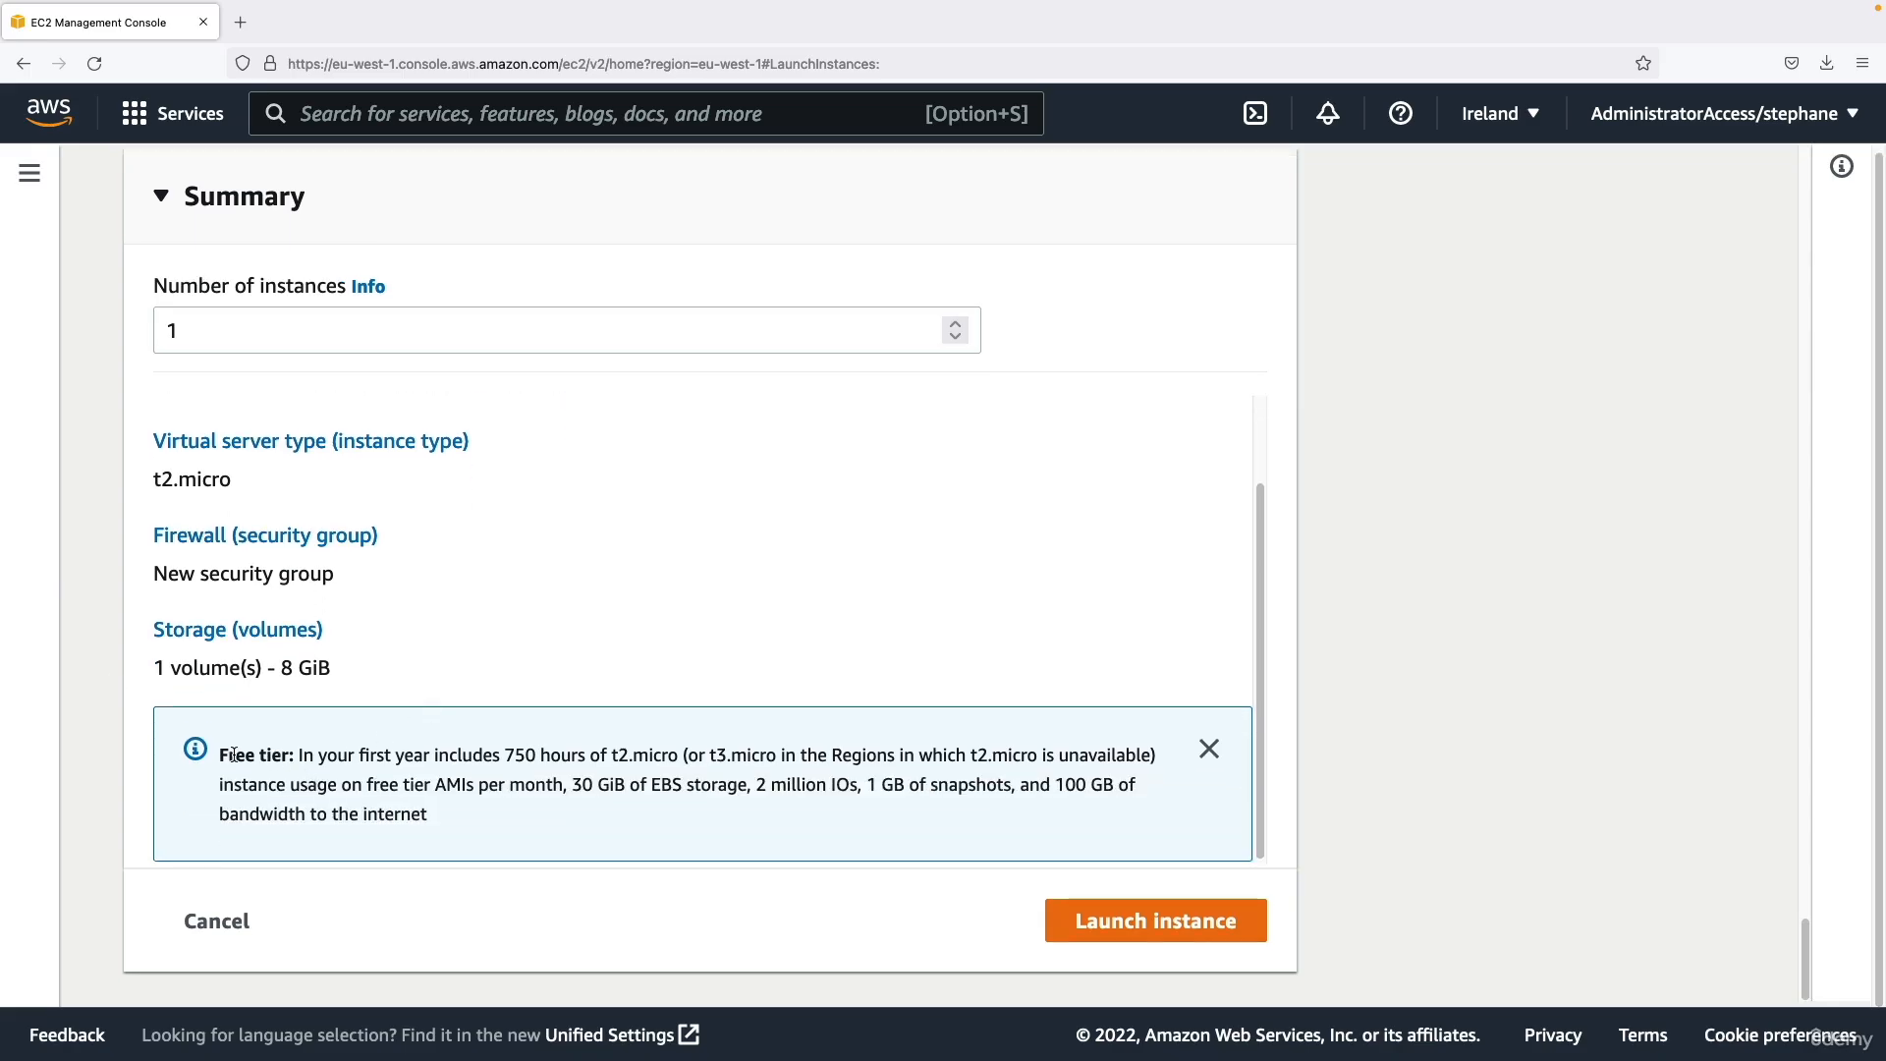
# Read the free tier notice in the launch summary, covering the included instance hours, eligible instance types and EBS storage.
pyautogui.moveTo(220, 755); pyautogui.dragTo(268, 758)
pyautogui.moveTo(330, 754); pyautogui.dragTo(677, 752)
pyautogui.click(680, 752)
pyautogui.moveTo(679, 752); pyautogui.dragTo(784, 753)
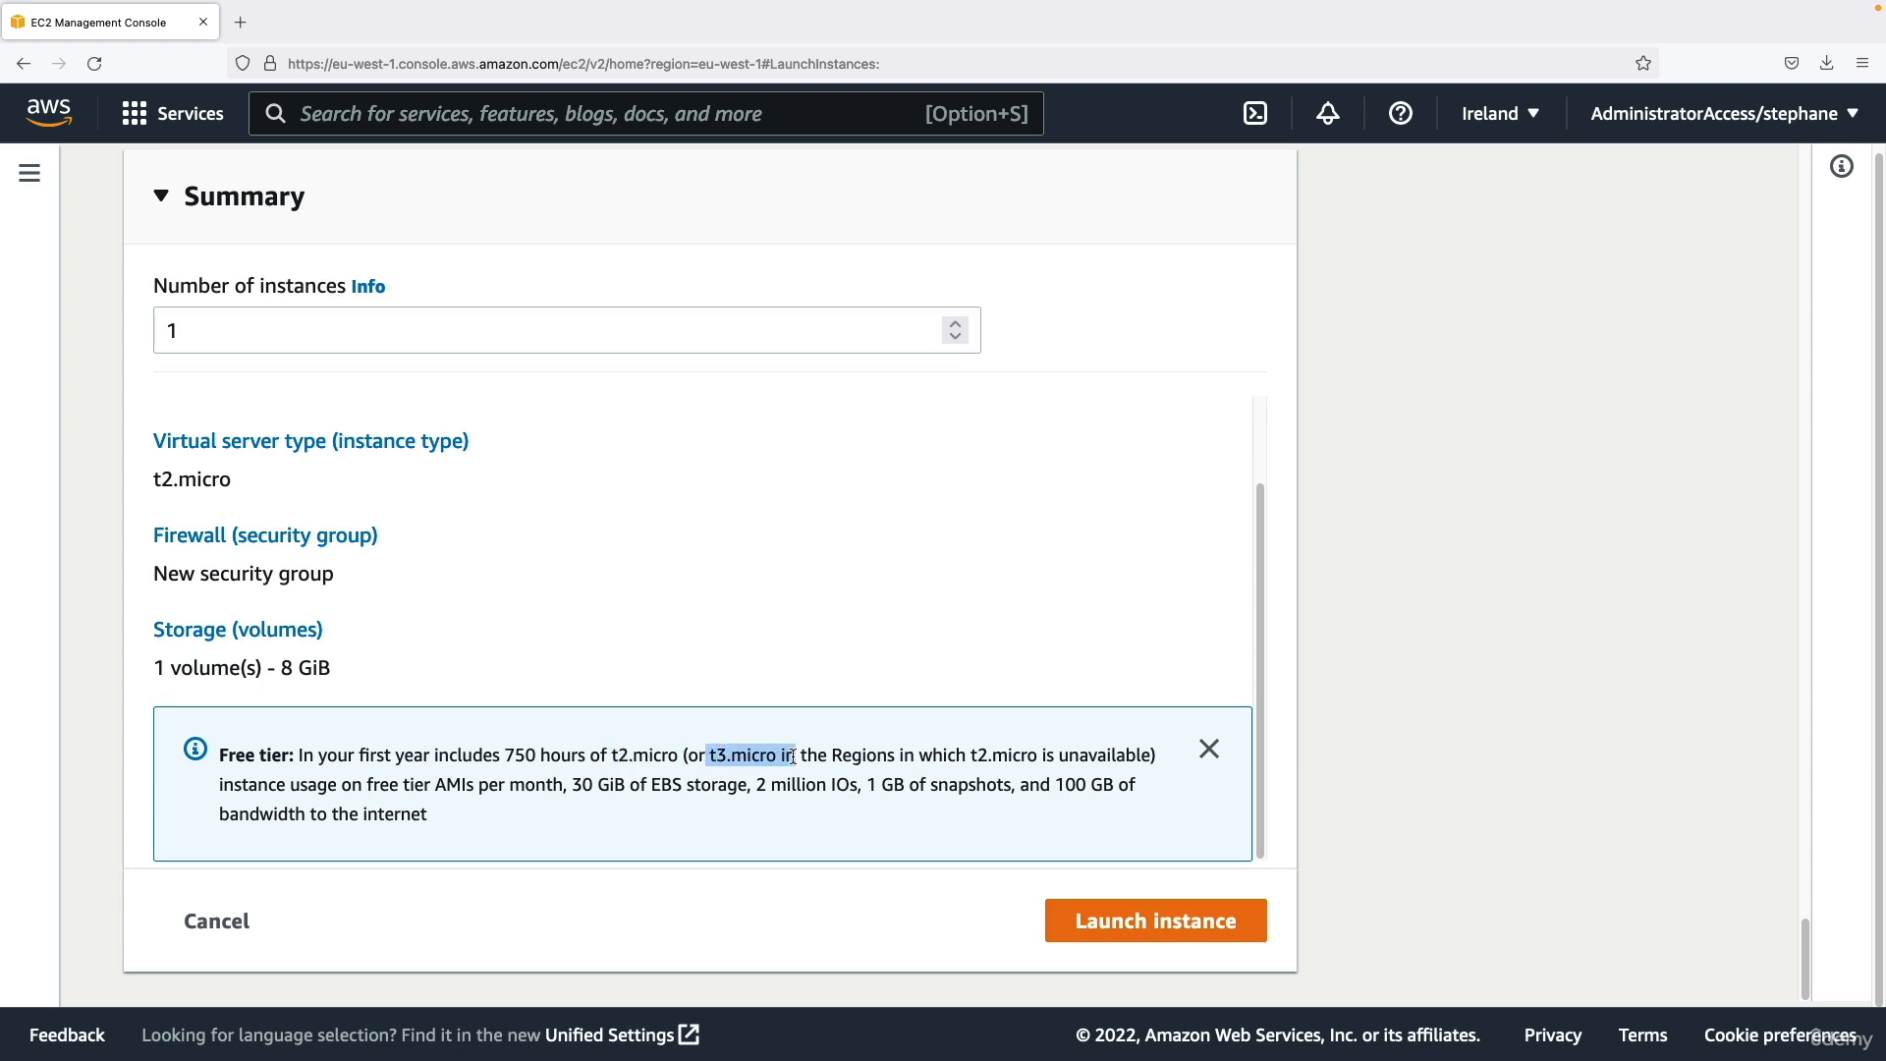
pyautogui.click(786, 754)
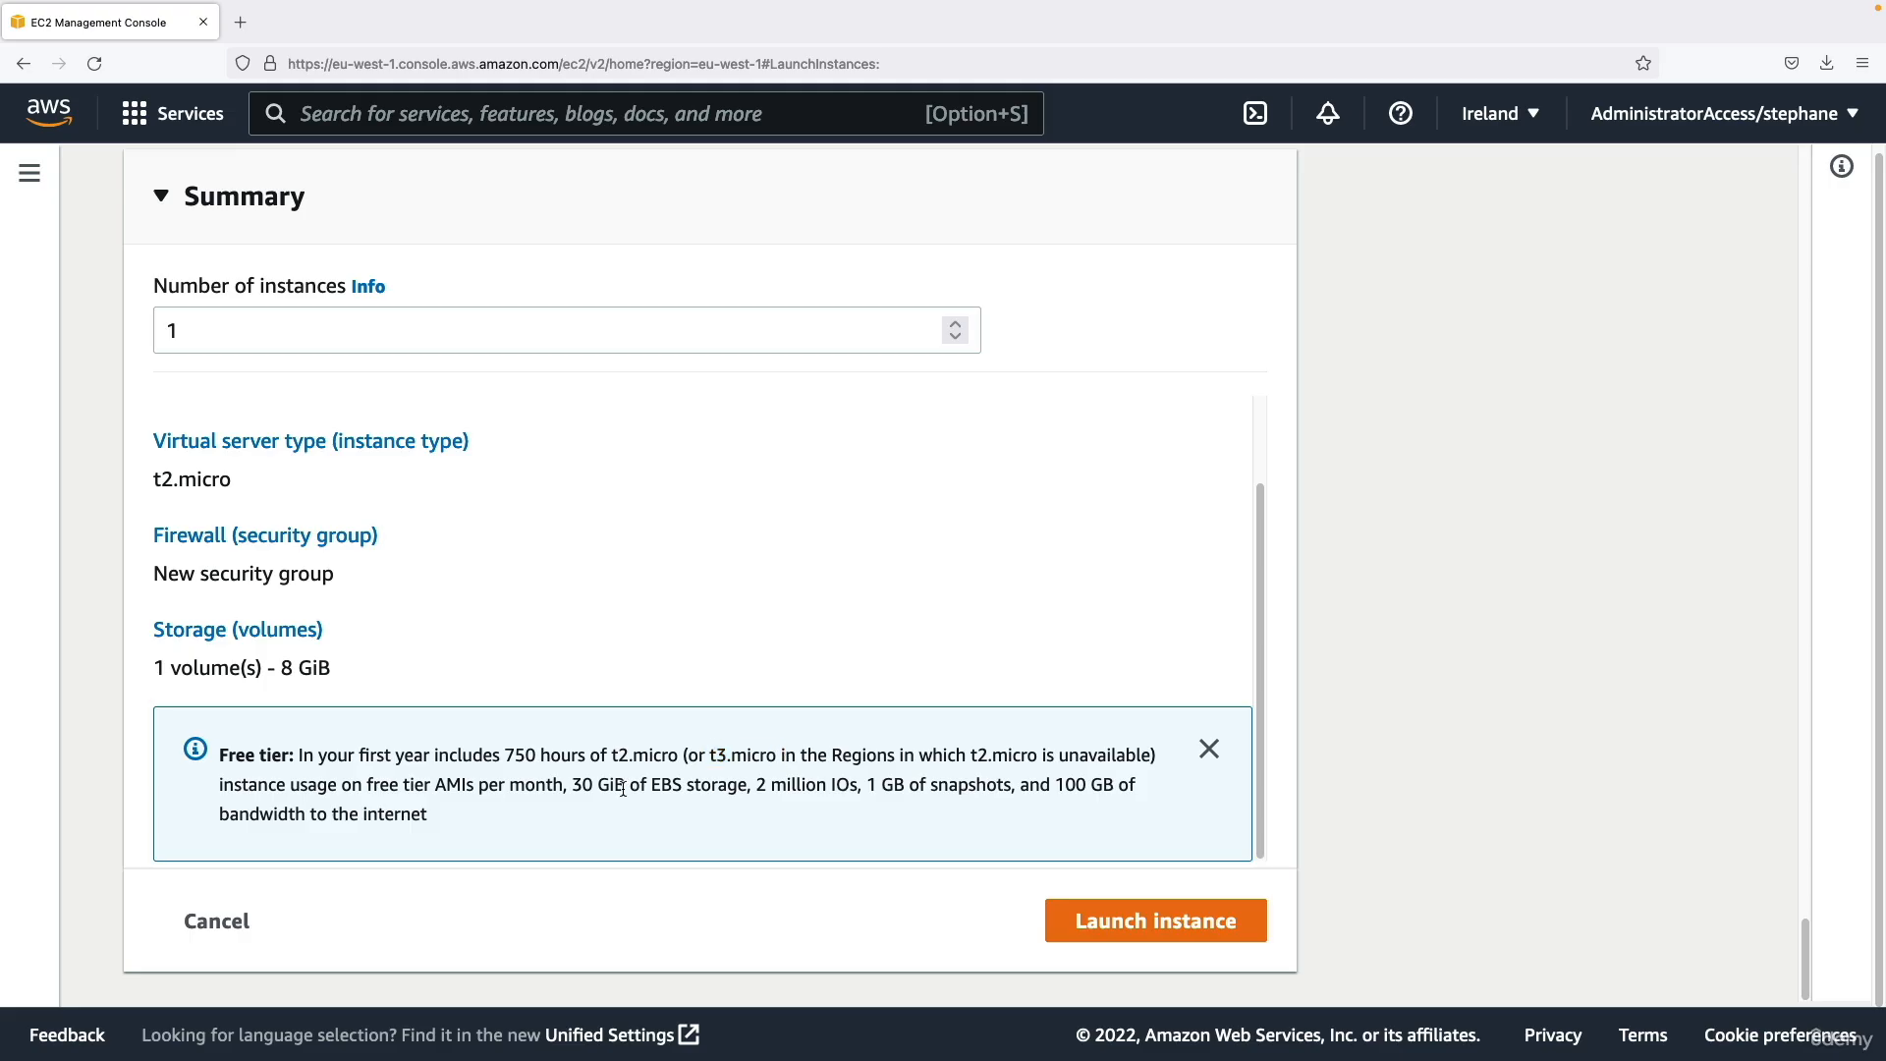
pyautogui.moveTo(575, 785); pyautogui.dragTo(750, 785)
pyautogui.click(768, 812)
# Launch the configured instance and go to the list of all instances.
pyautogui.click(1065, 915)
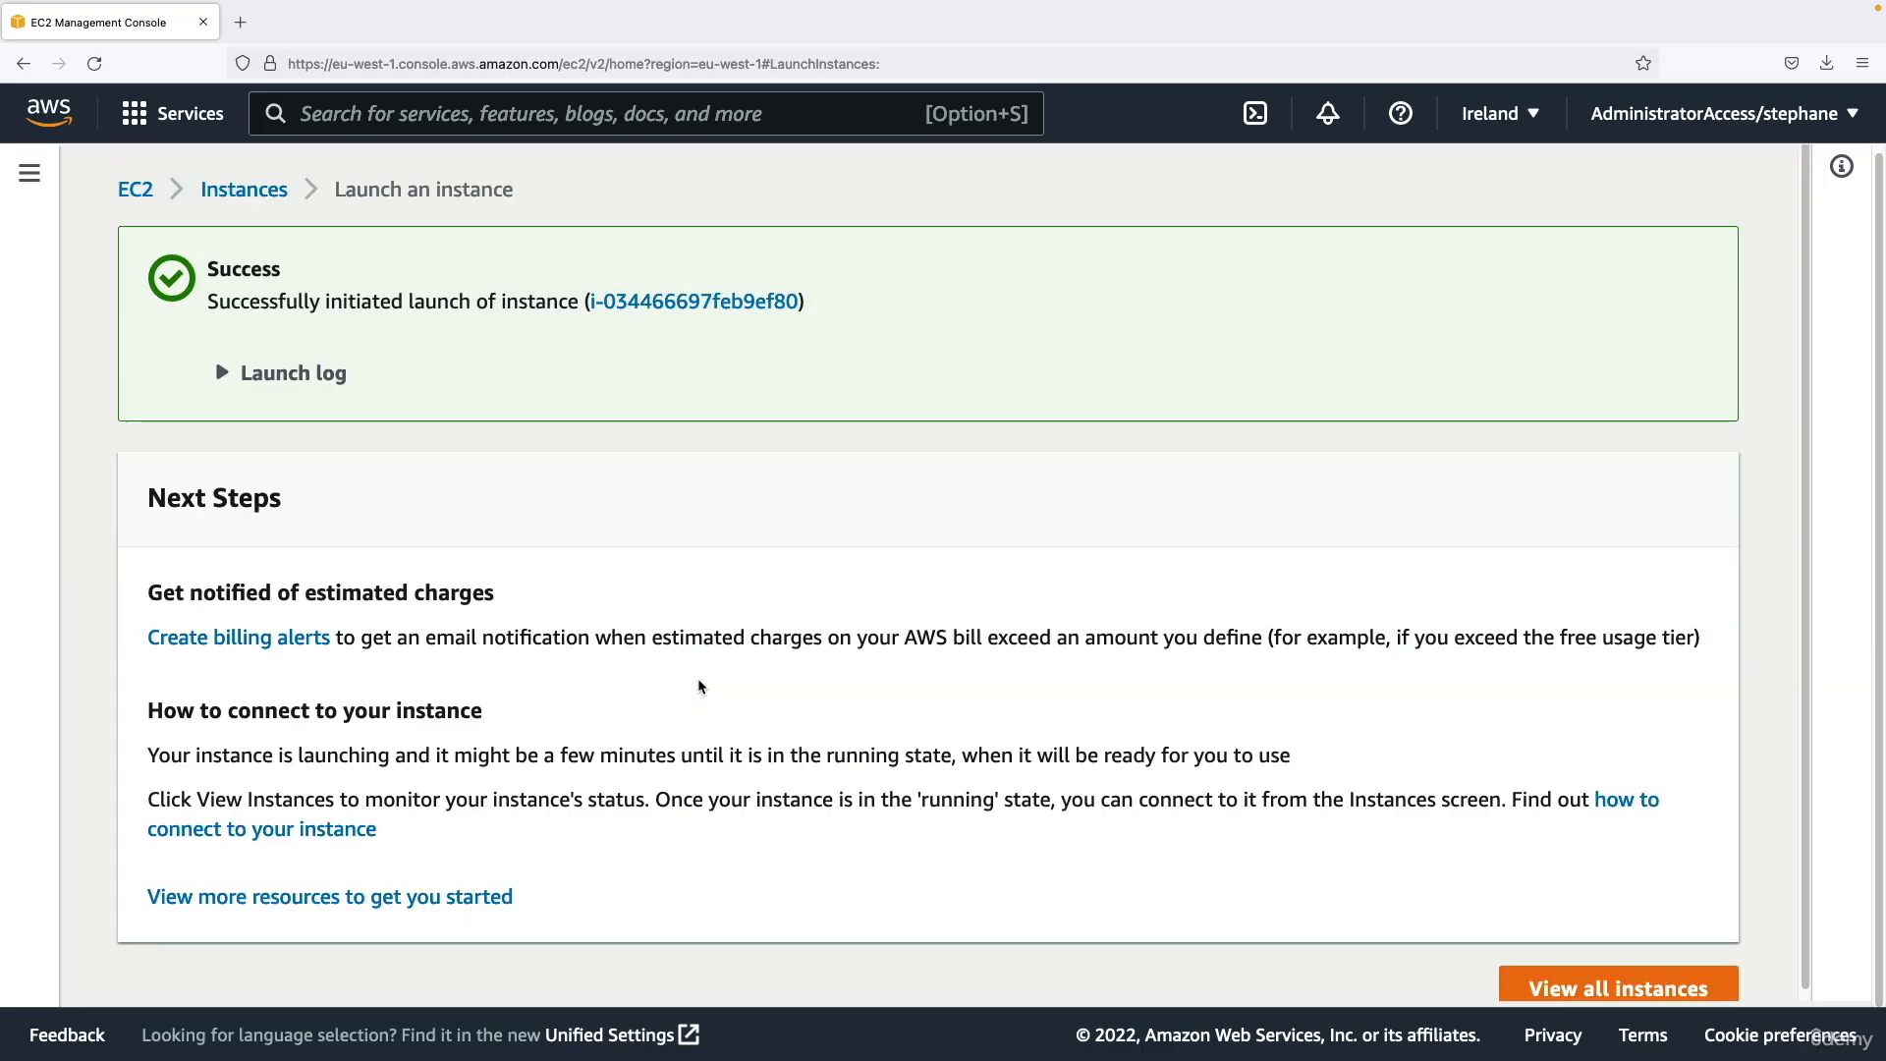
pyautogui.click(1627, 987)
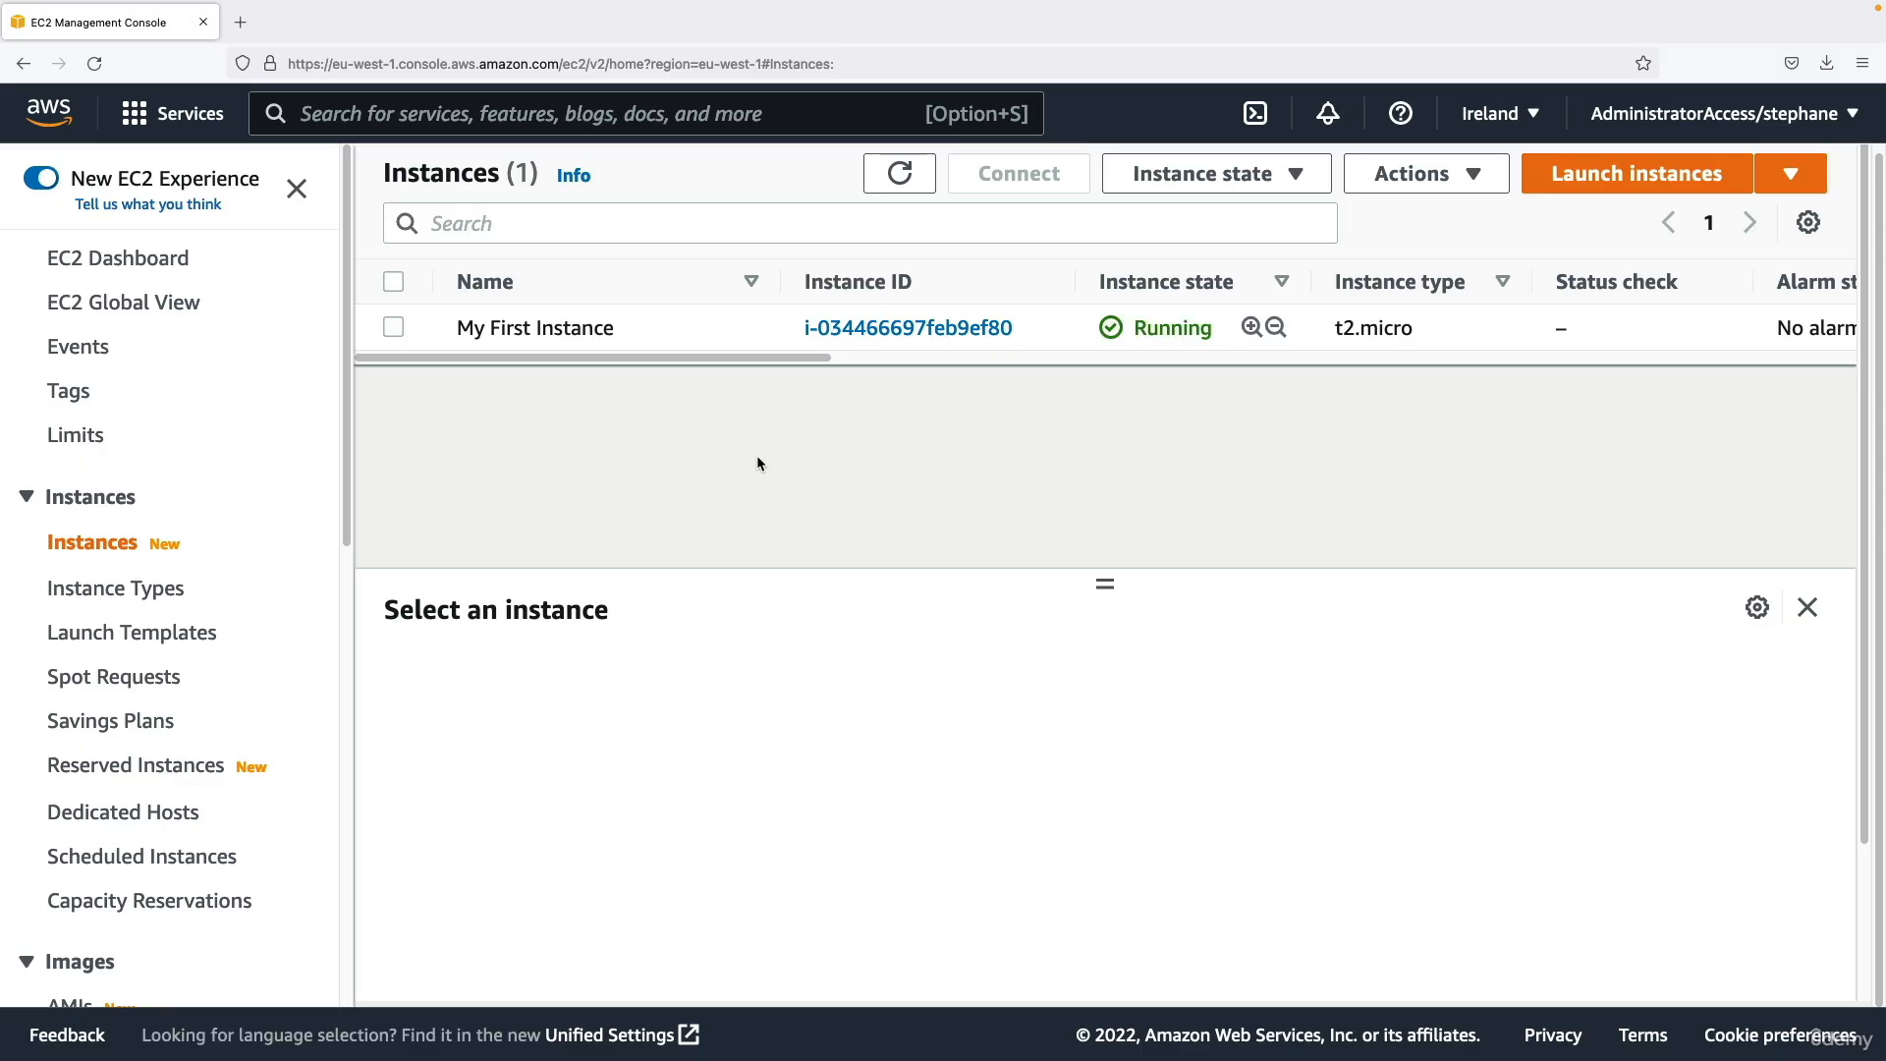
# Show My First Instance's details in an enlarged pane and check its name, instance ID, and public and private IPv4 addresses.
pyautogui.click(703, 330)
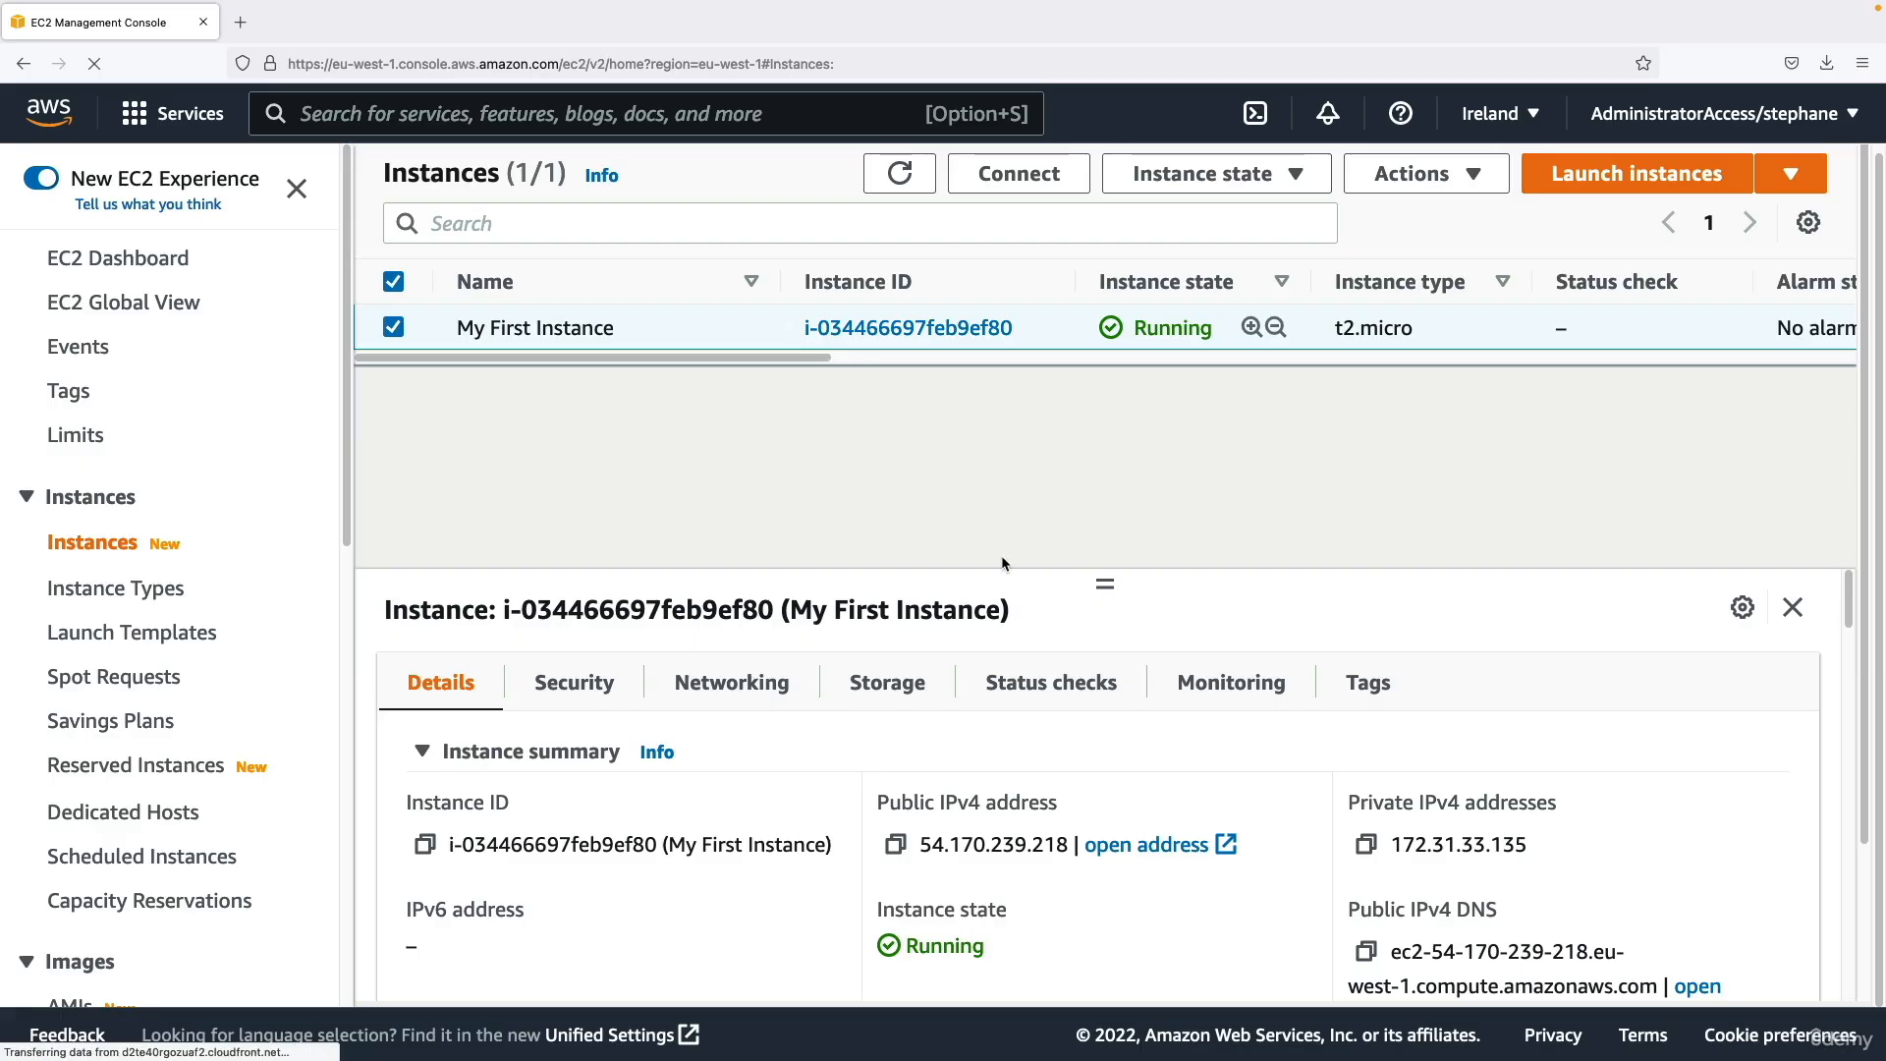
pyautogui.moveTo(1104, 580); pyautogui.dragTo(1111, 398)
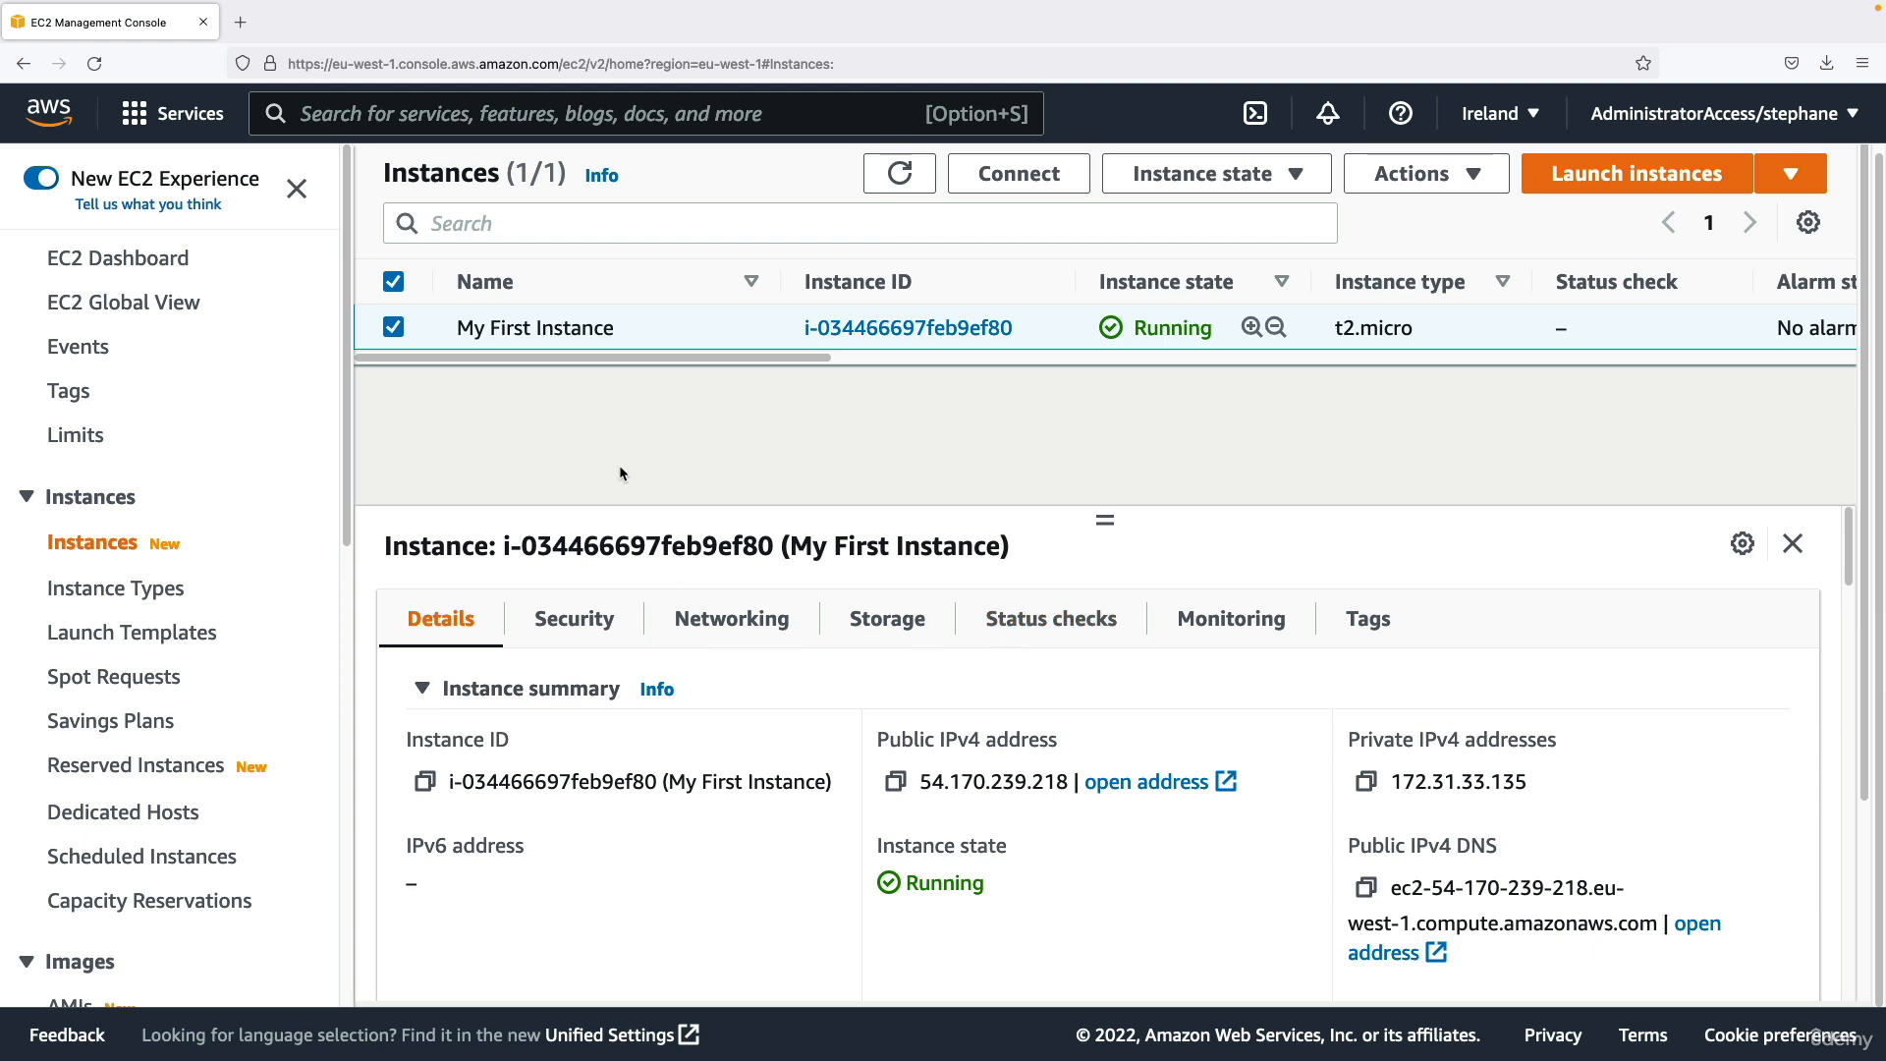
pyautogui.moveTo(474, 328); pyautogui.dragTo(593, 328)
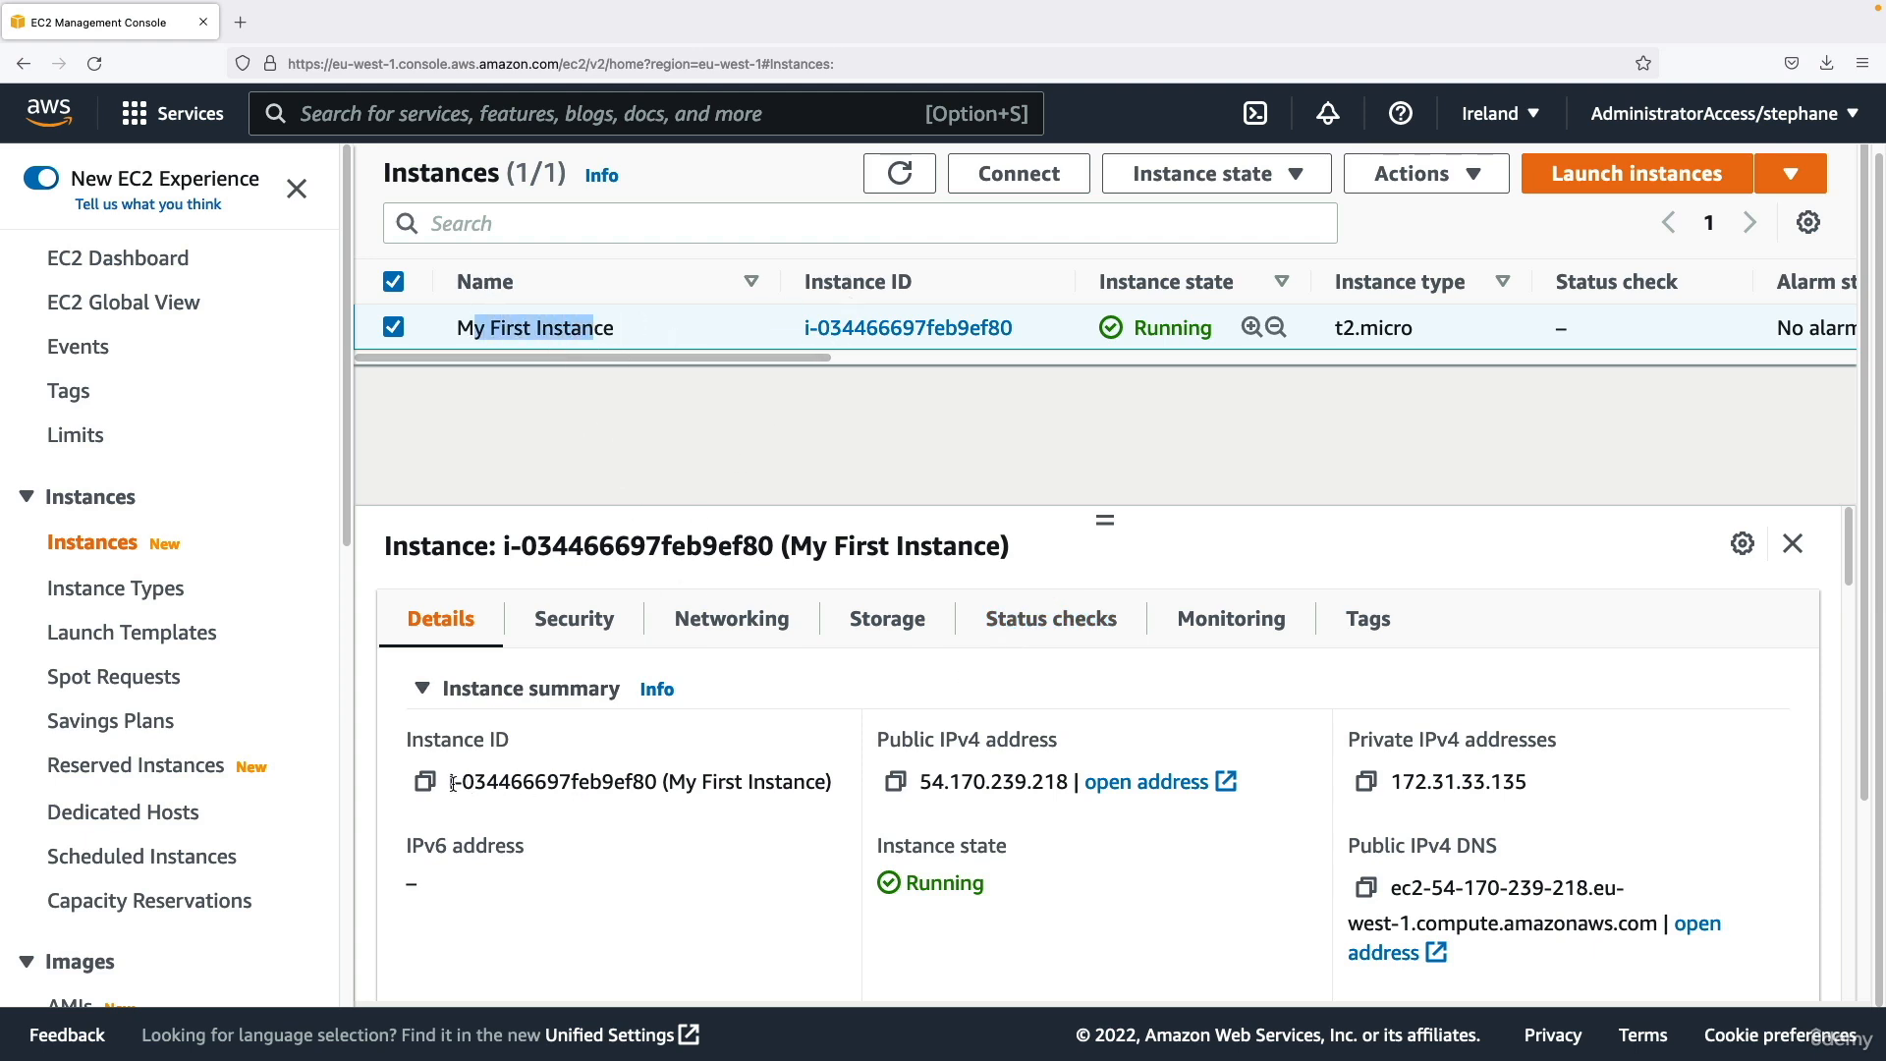
pyautogui.moveTo(453, 782); pyautogui.dragTo(652, 781)
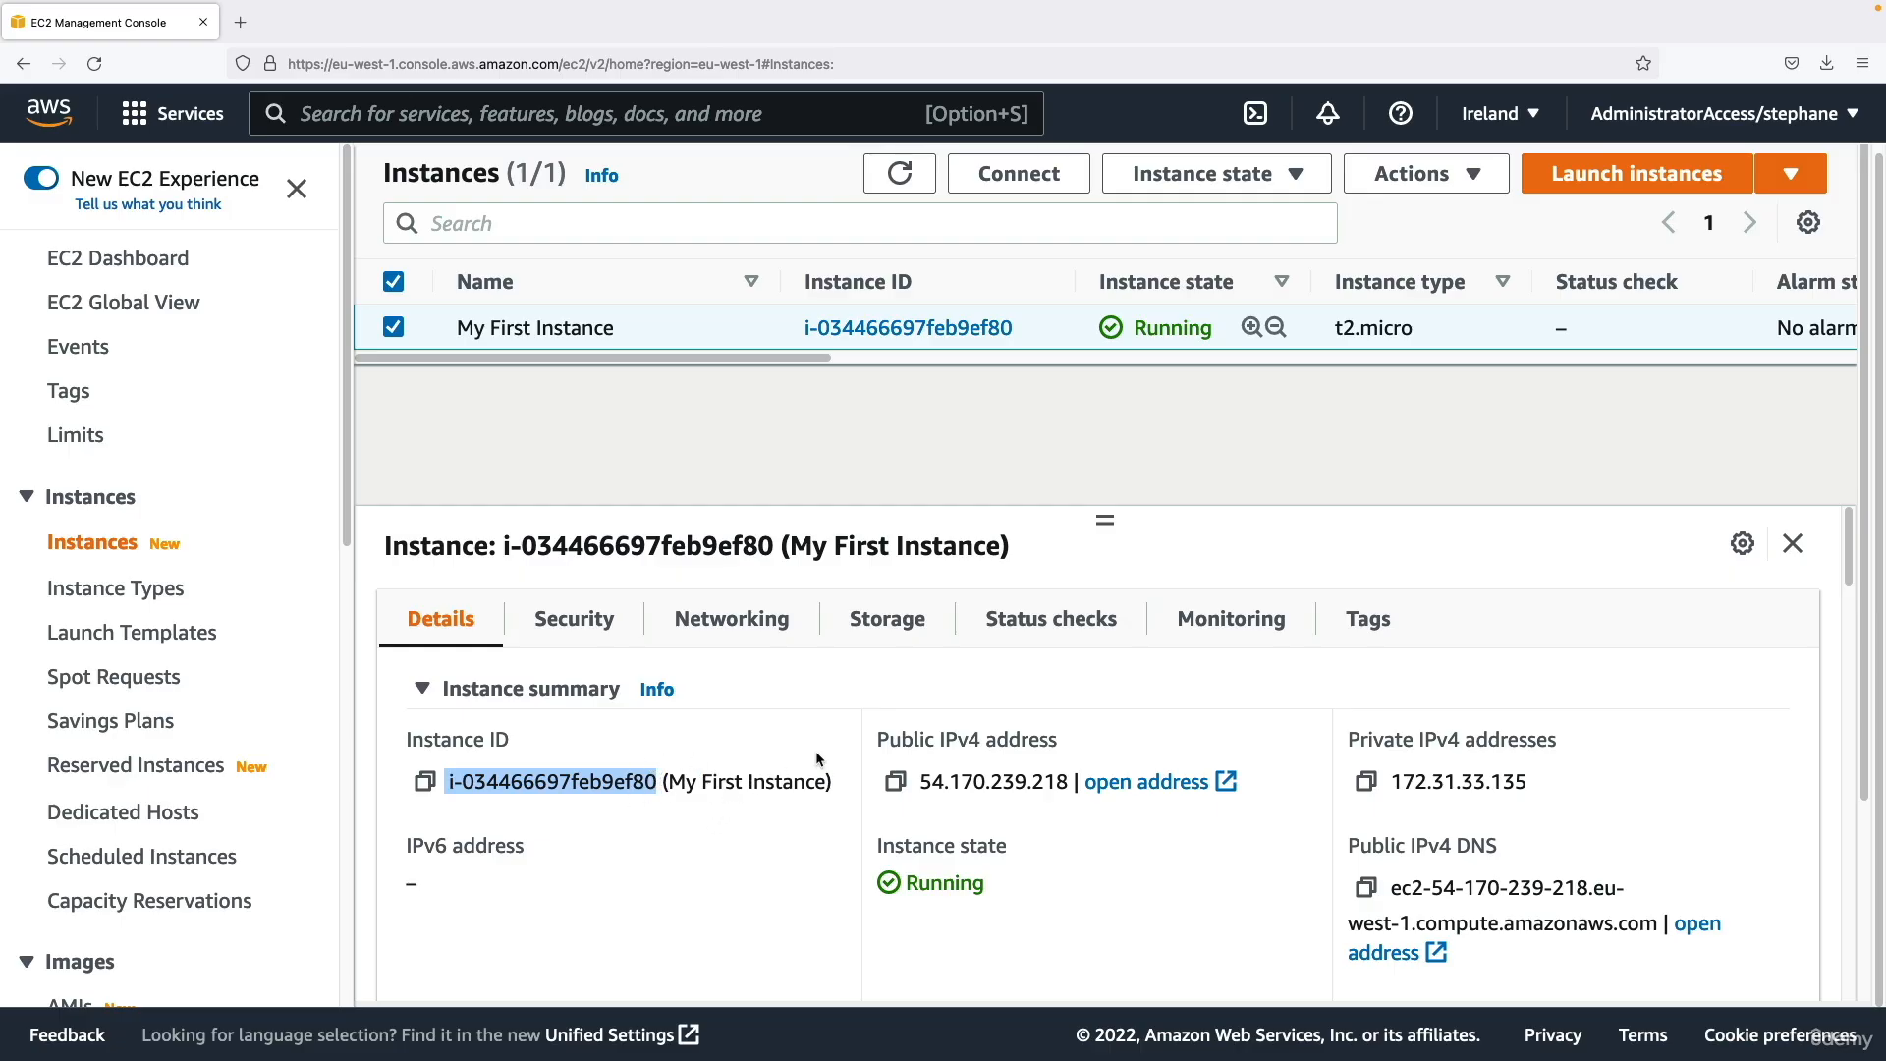
pyautogui.moveTo(889, 741); pyautogui.dragTo(918, 782)
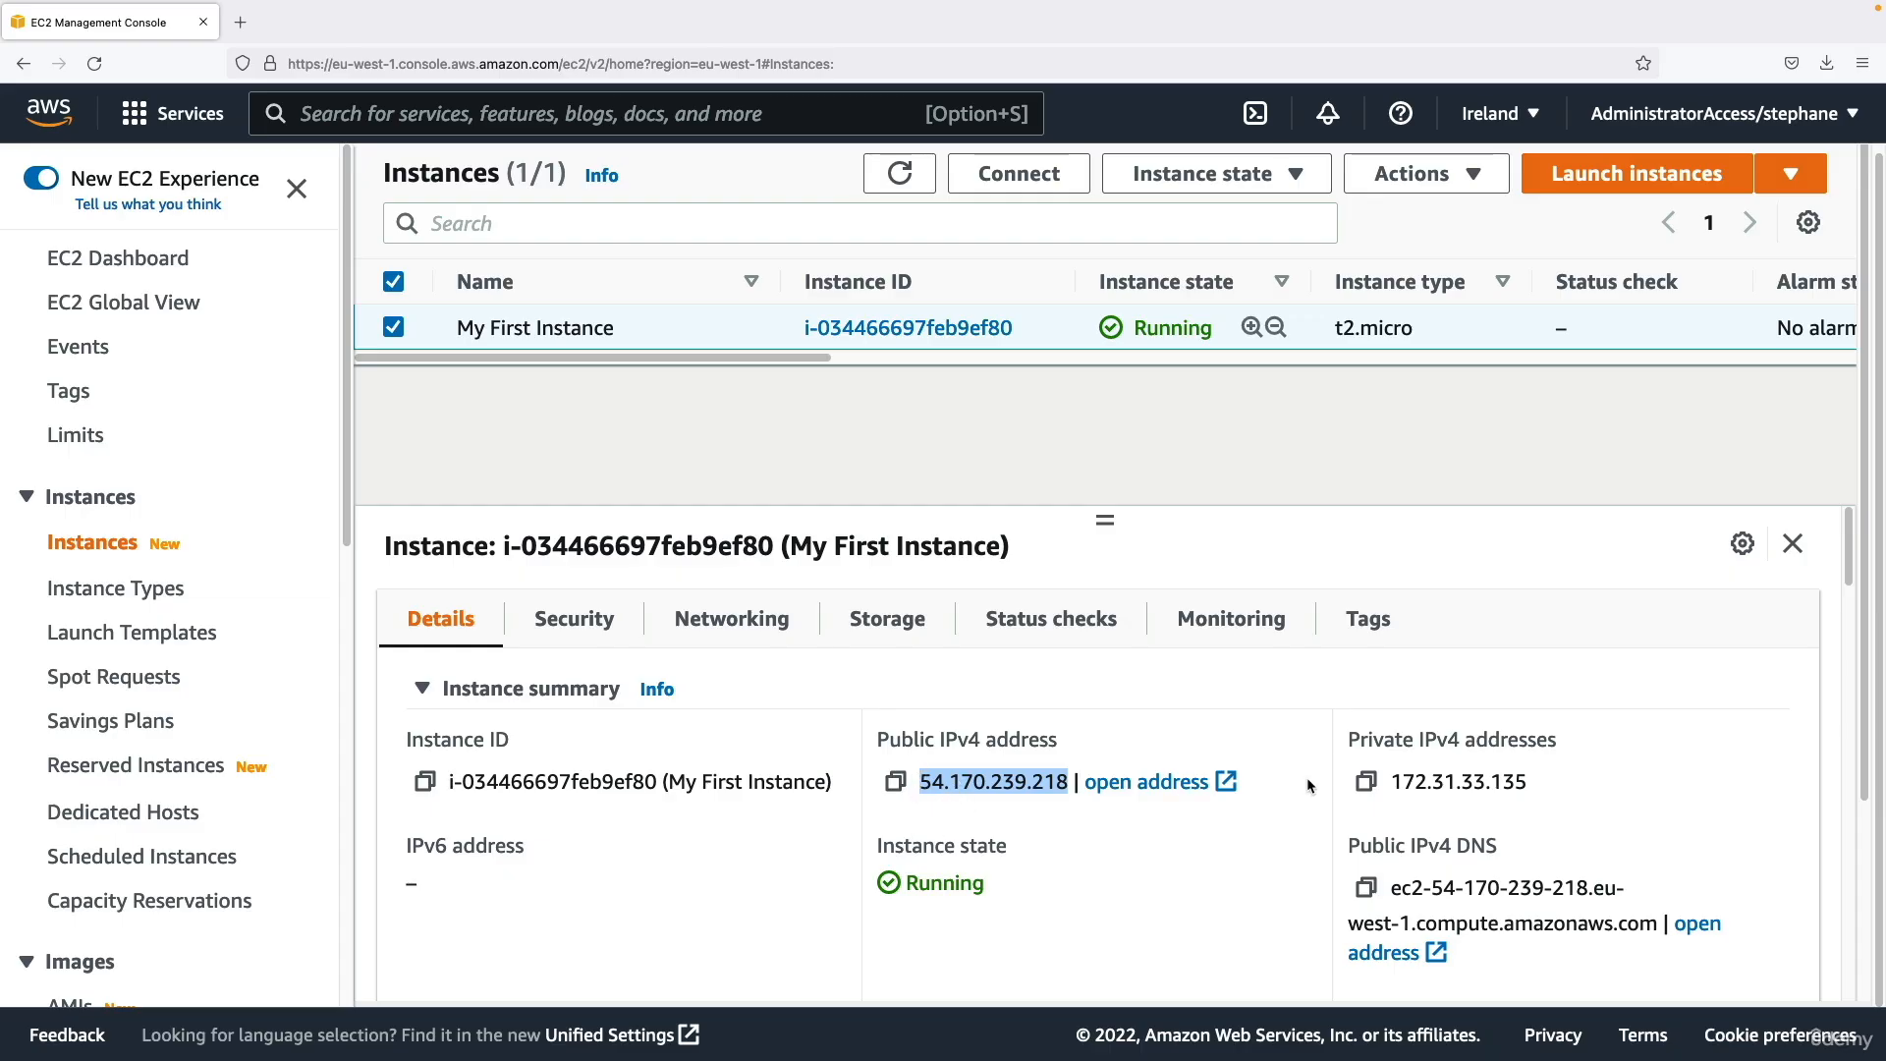
pyautogui.moveTo(1385, 781); pyautogui.dragTo(1531, 783)
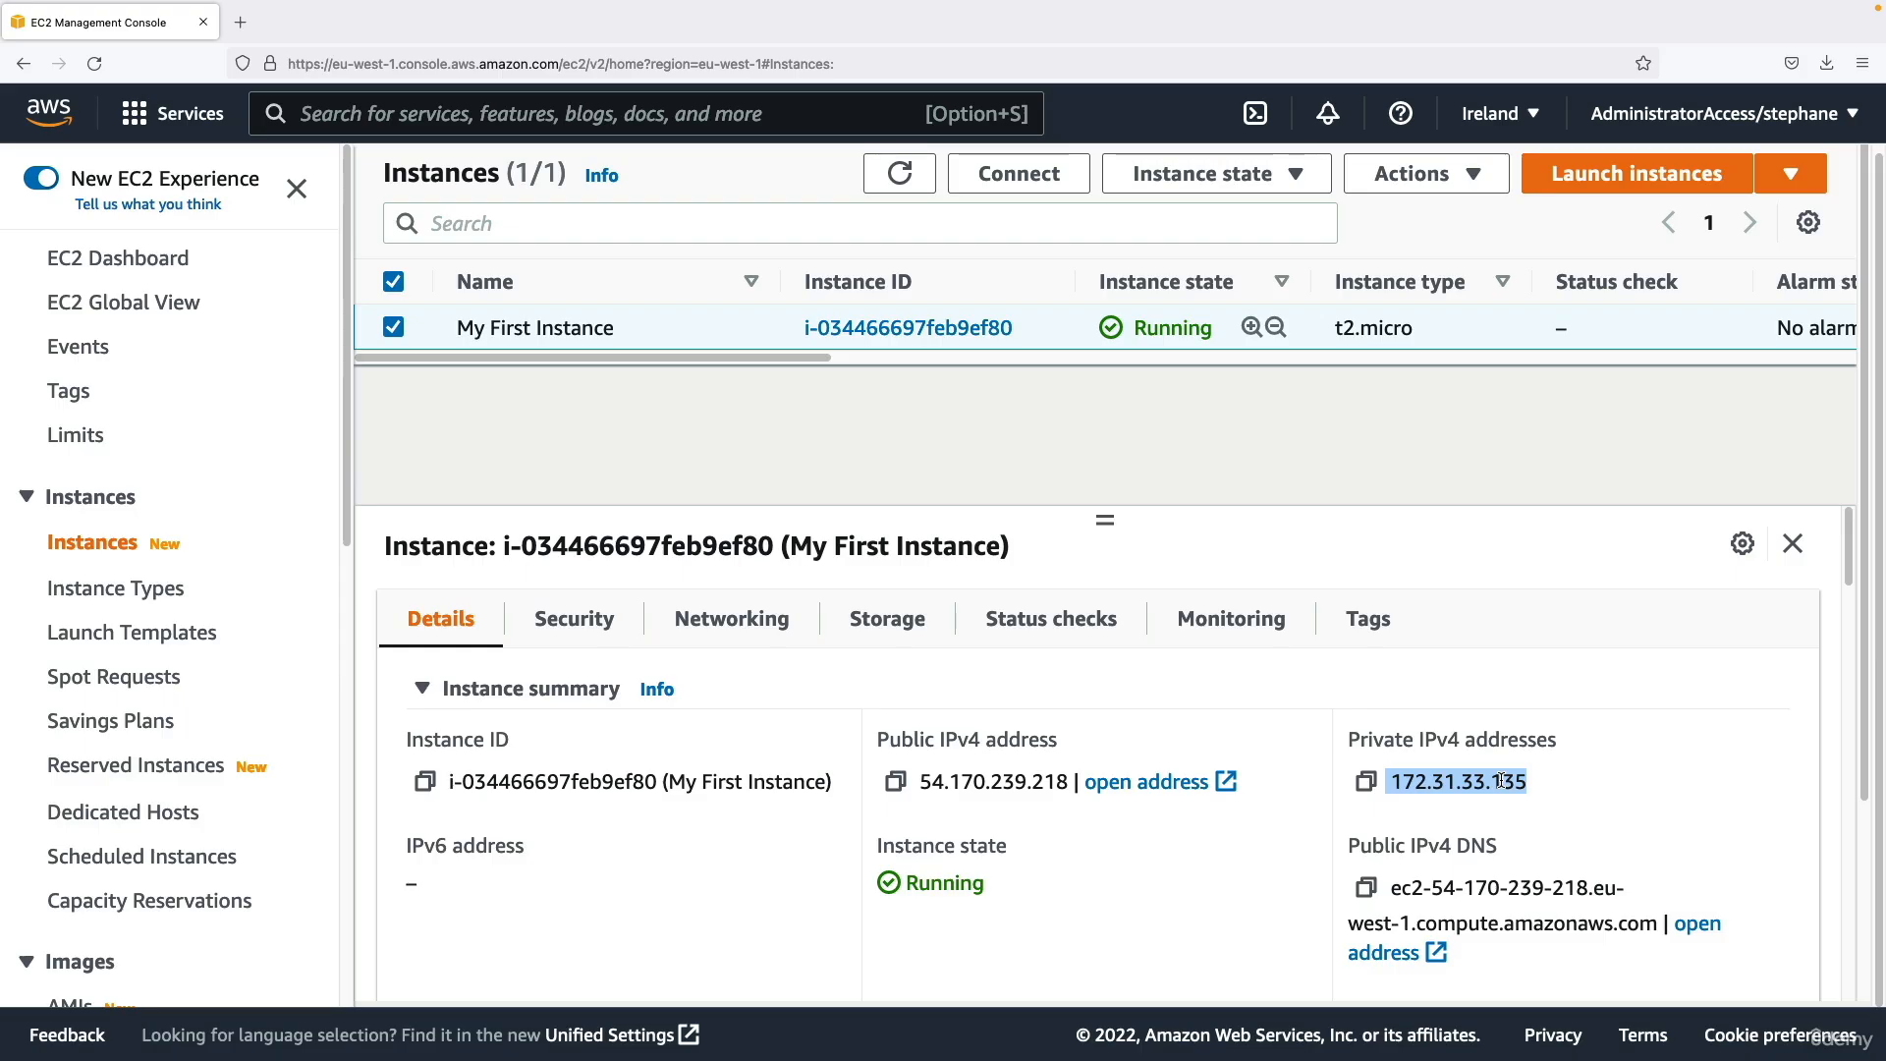
# Examine the rest of the instance summary, including instance state, hostname type, private IP DNS name and instance type.
pyautogui.scroll(-3, 1363, 806)
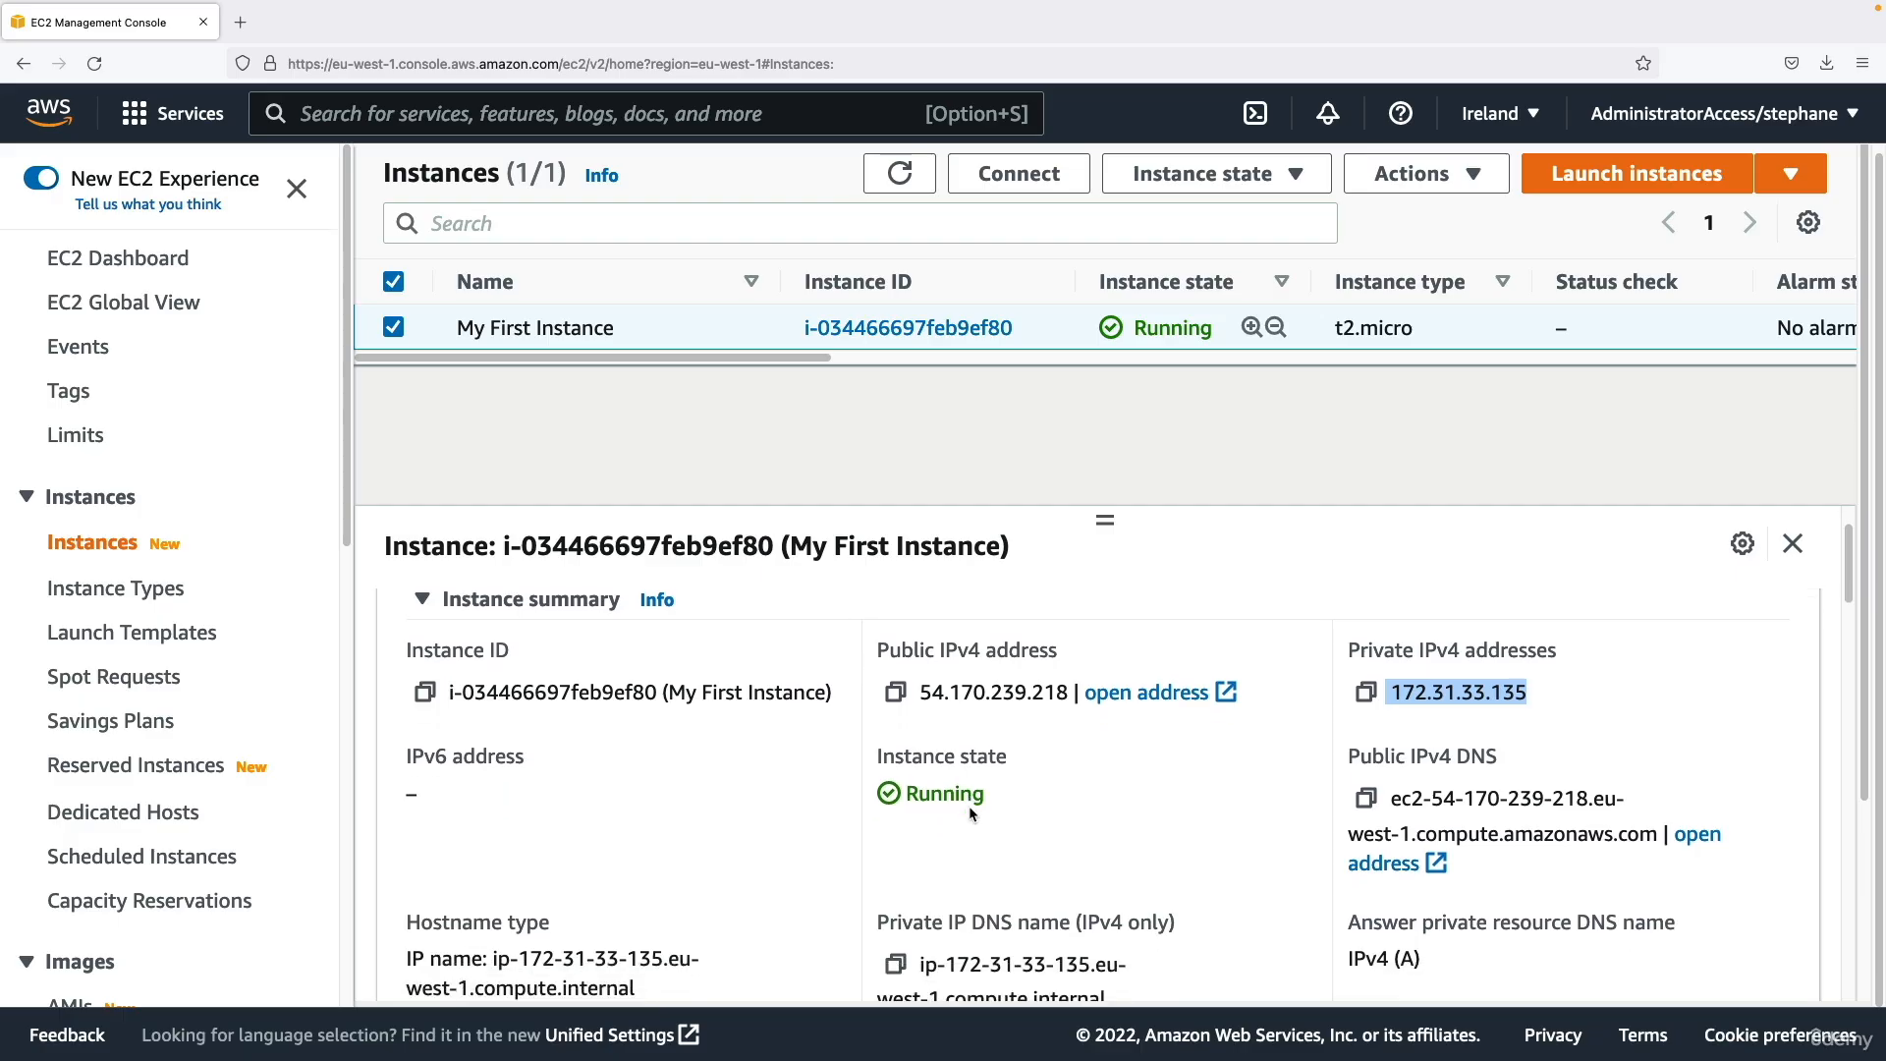
pyautogui.scroll(-4, 969, 815)
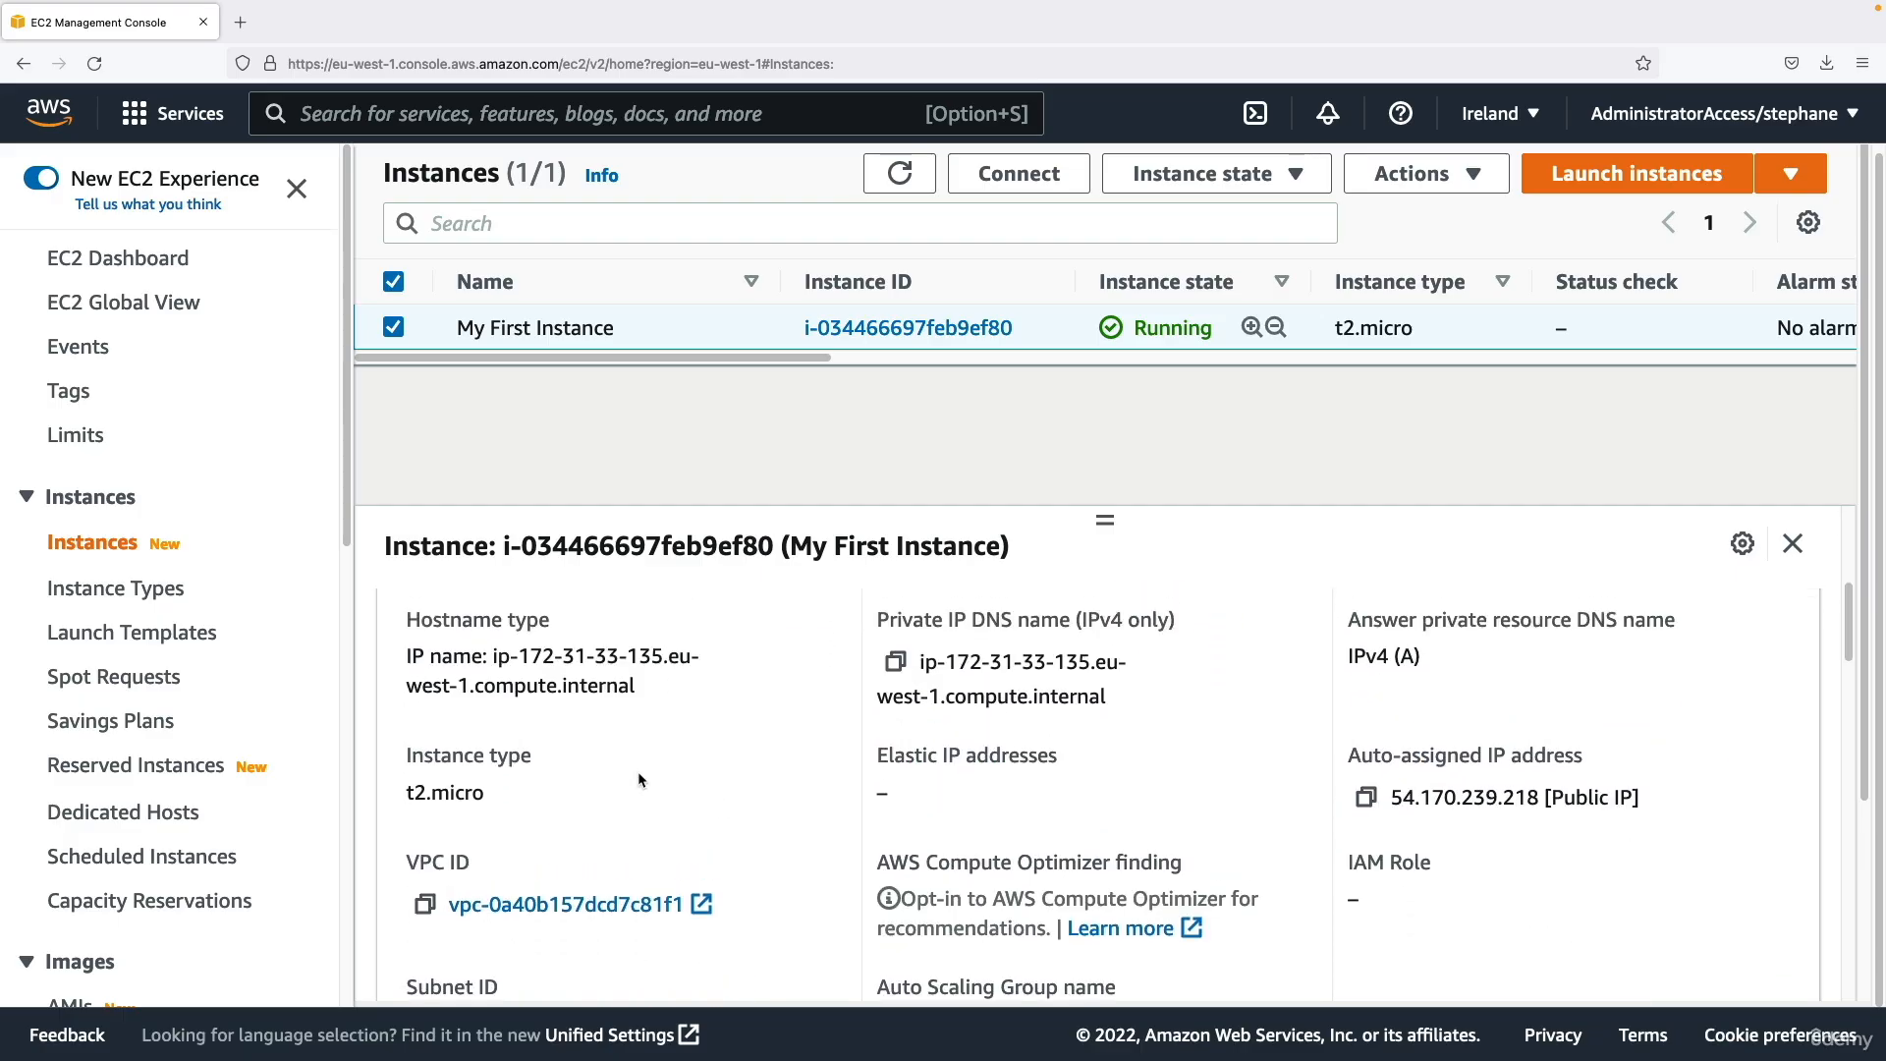
pyautogui.moveTo(509, 651); pyautogui.dragTo(563, 690)
pyautogui.moveTo(901, 621); pyautogui.dragTo(985, 697)
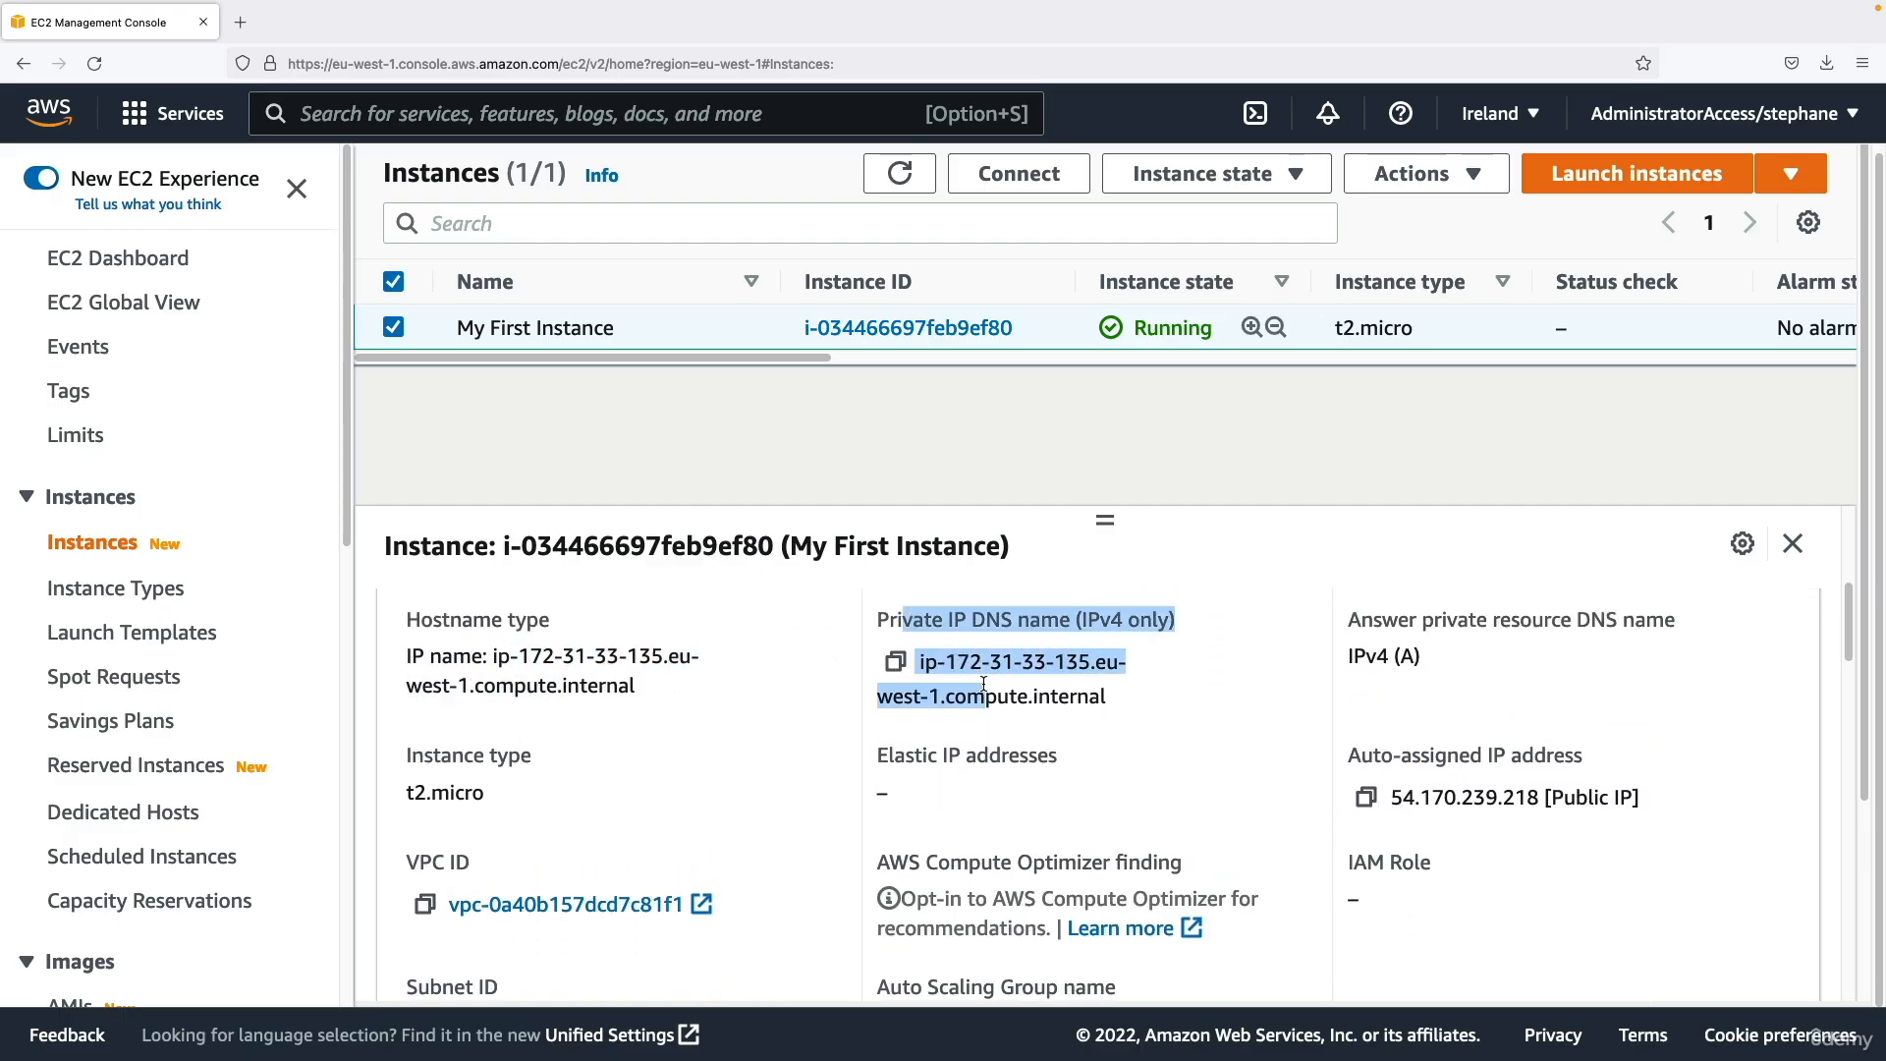
pyautogui.click(462, 756)
pyautogui.moveTo(402, 756); pyautogui.dragTo(515, 790)
pyautogui.click(513, 792)
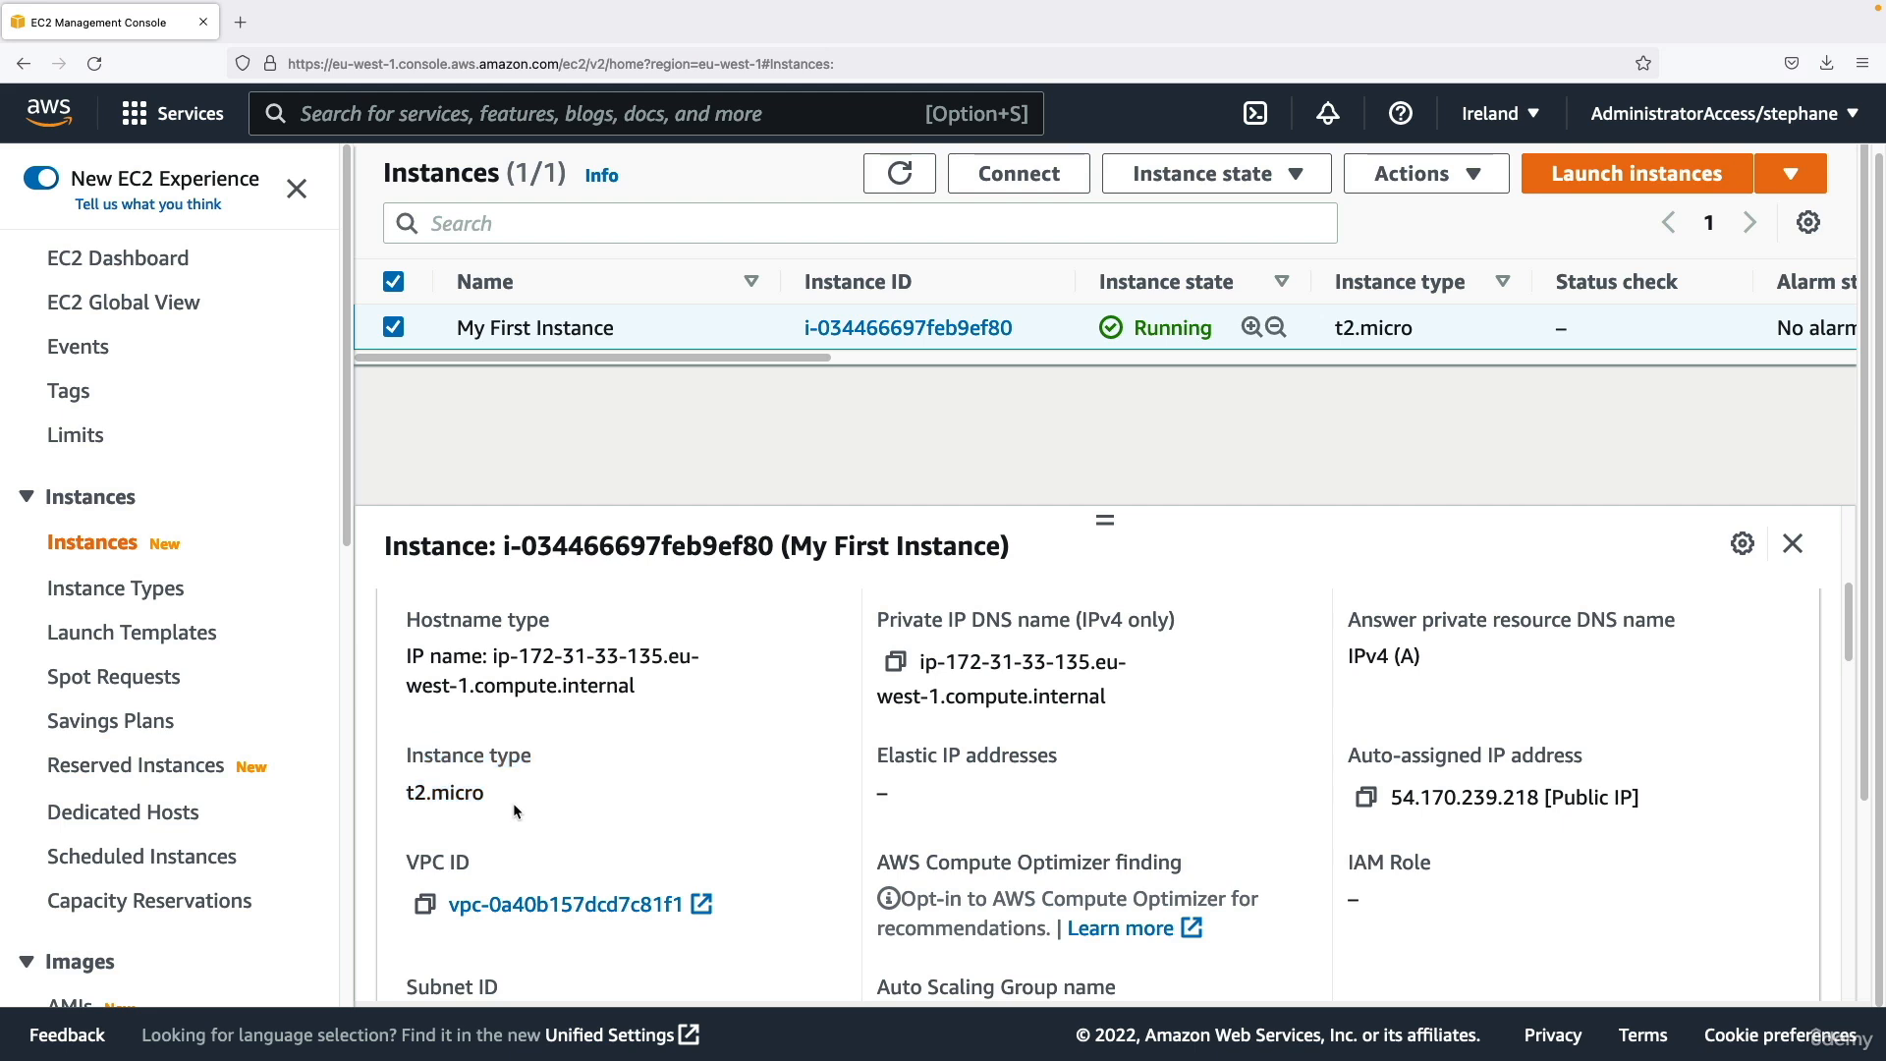
# Go through the instance details of My First Instance, checking the platform, AMI information and key pair name.
pyautogui.scroll(-5, 931, 793)
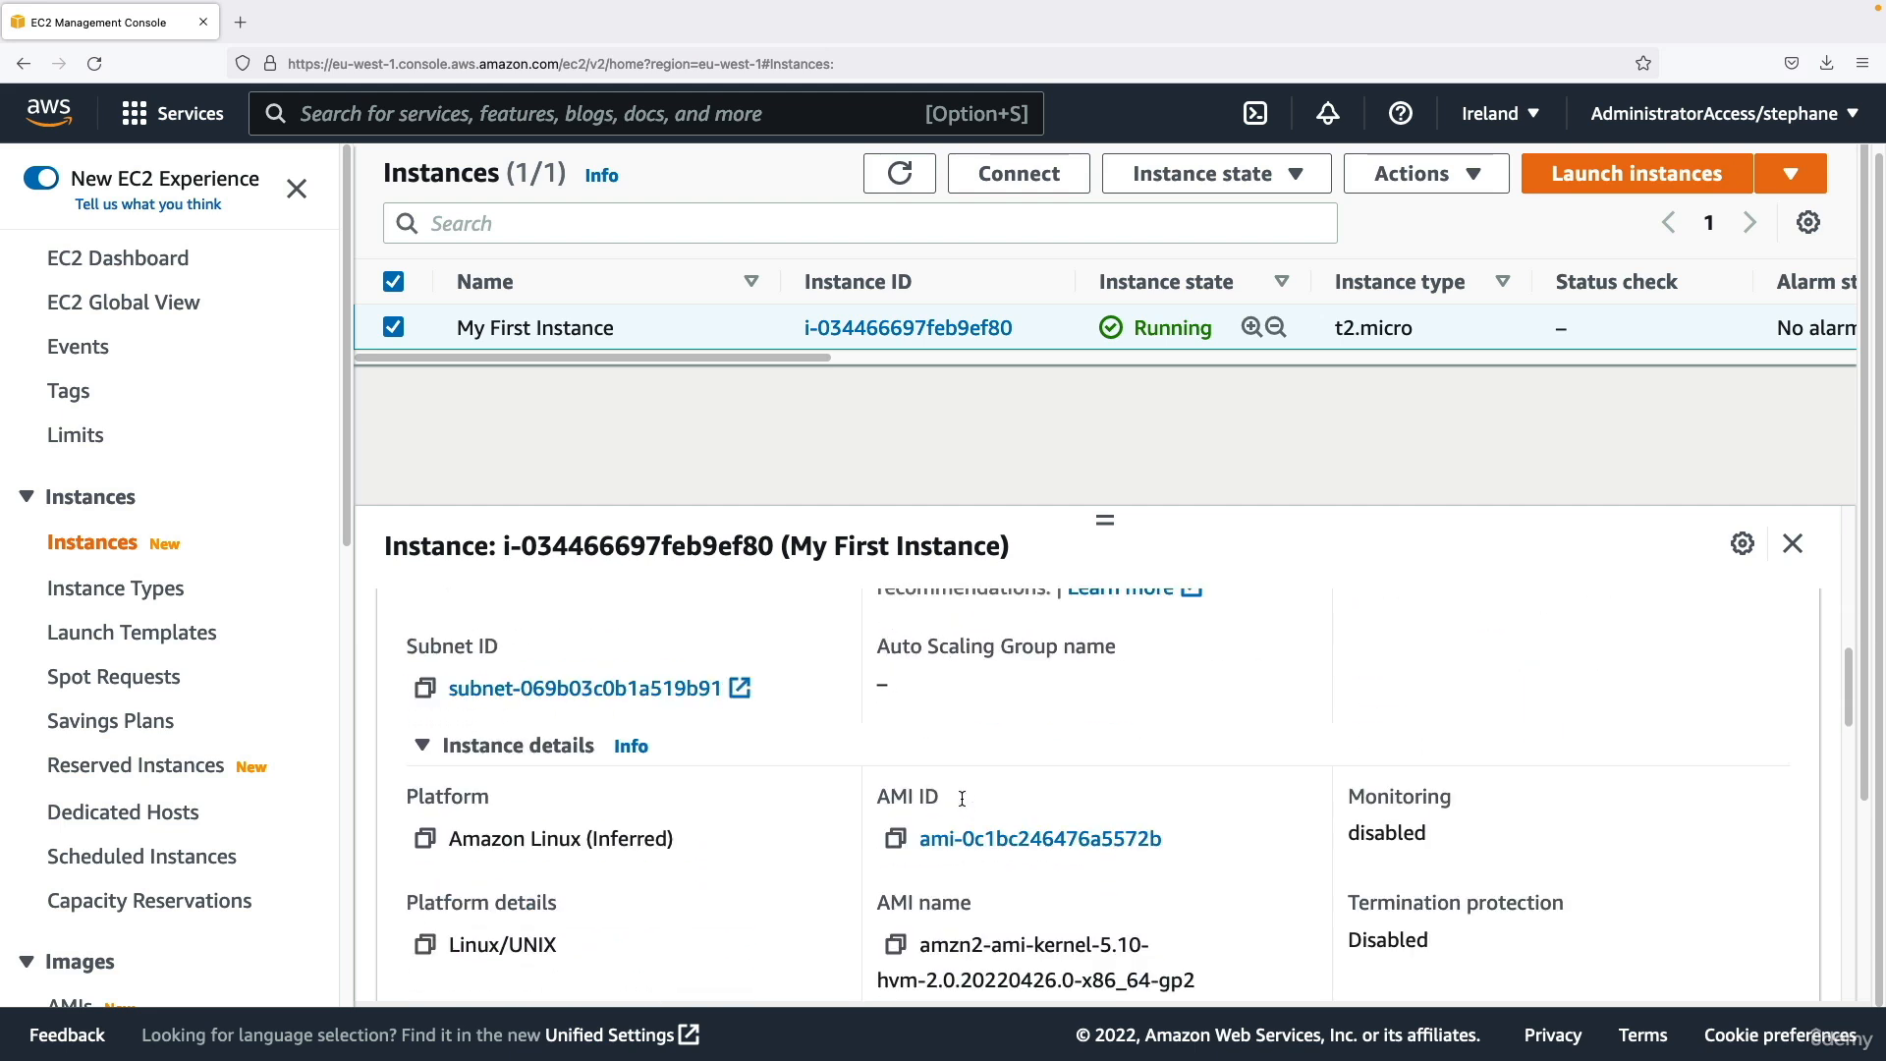
pyautogui.scroll(-1, 961, 802)
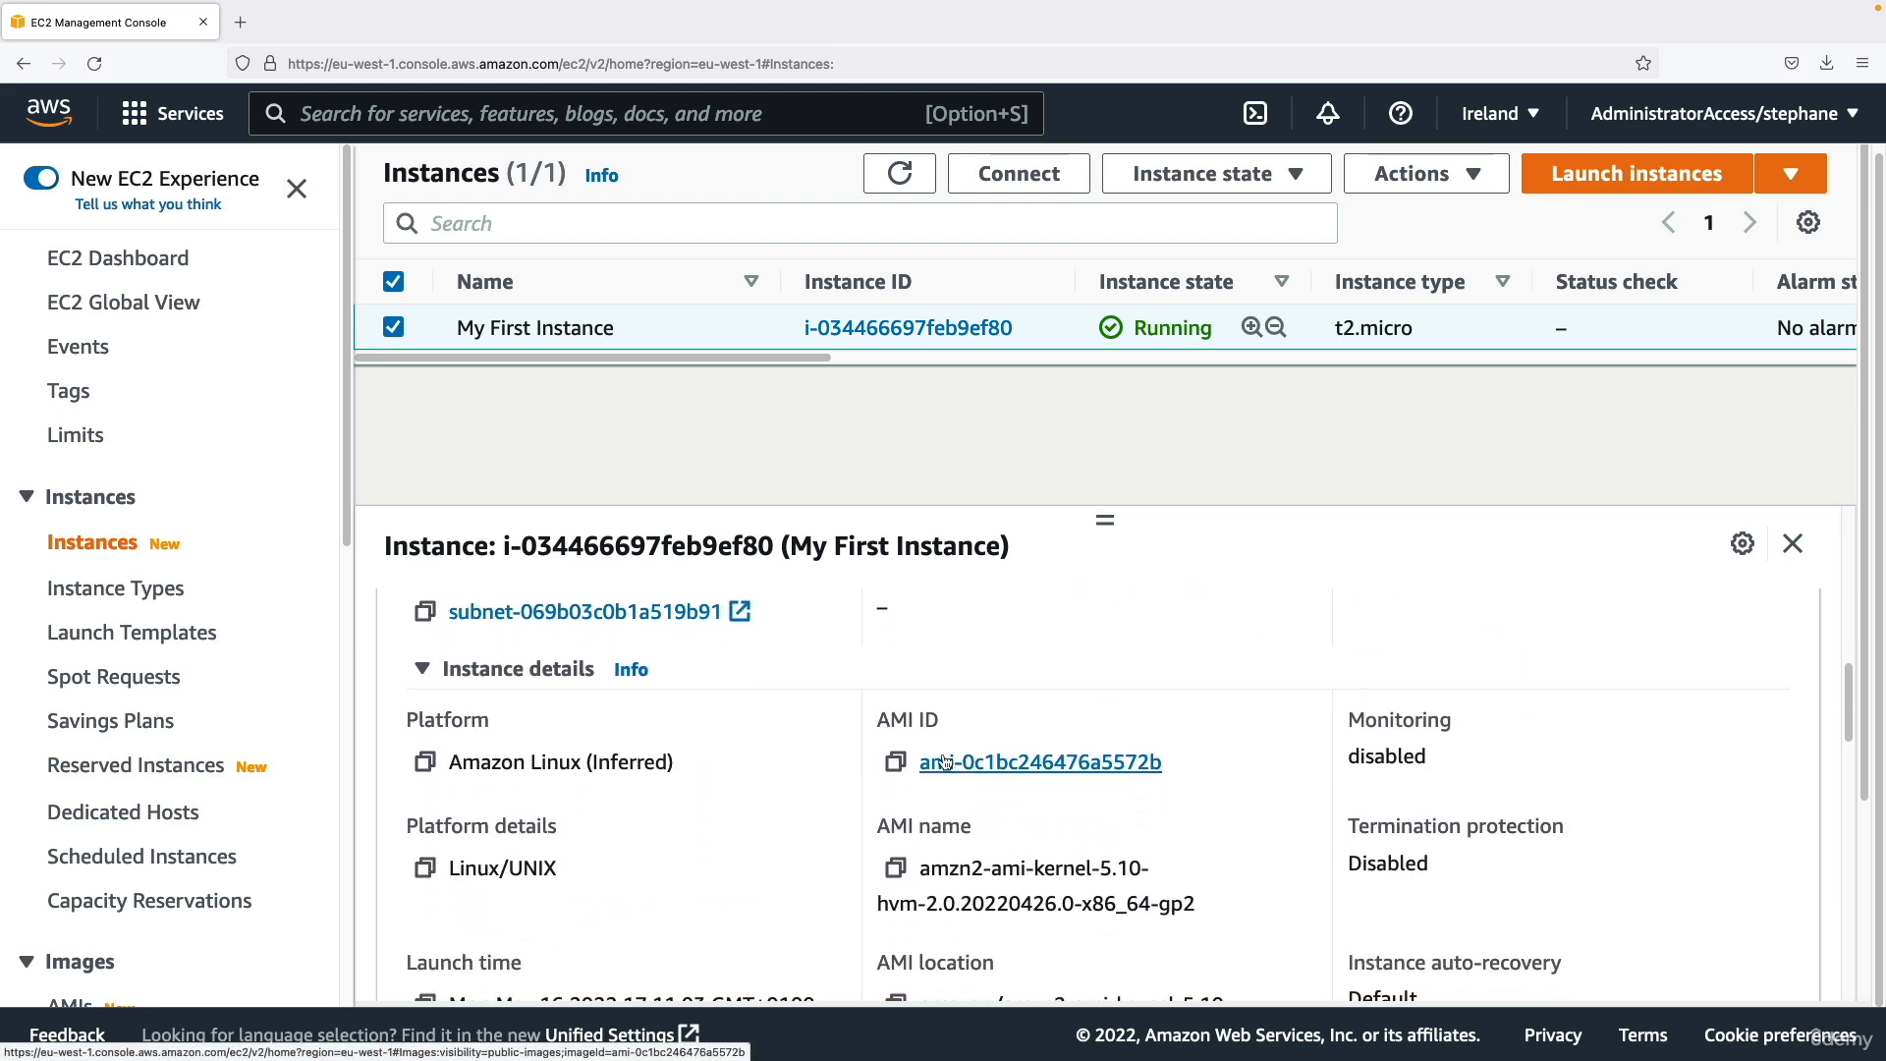
pyautogui.scroll(-1, 986, 767)
pyautogui.tripleClick(531, 695)
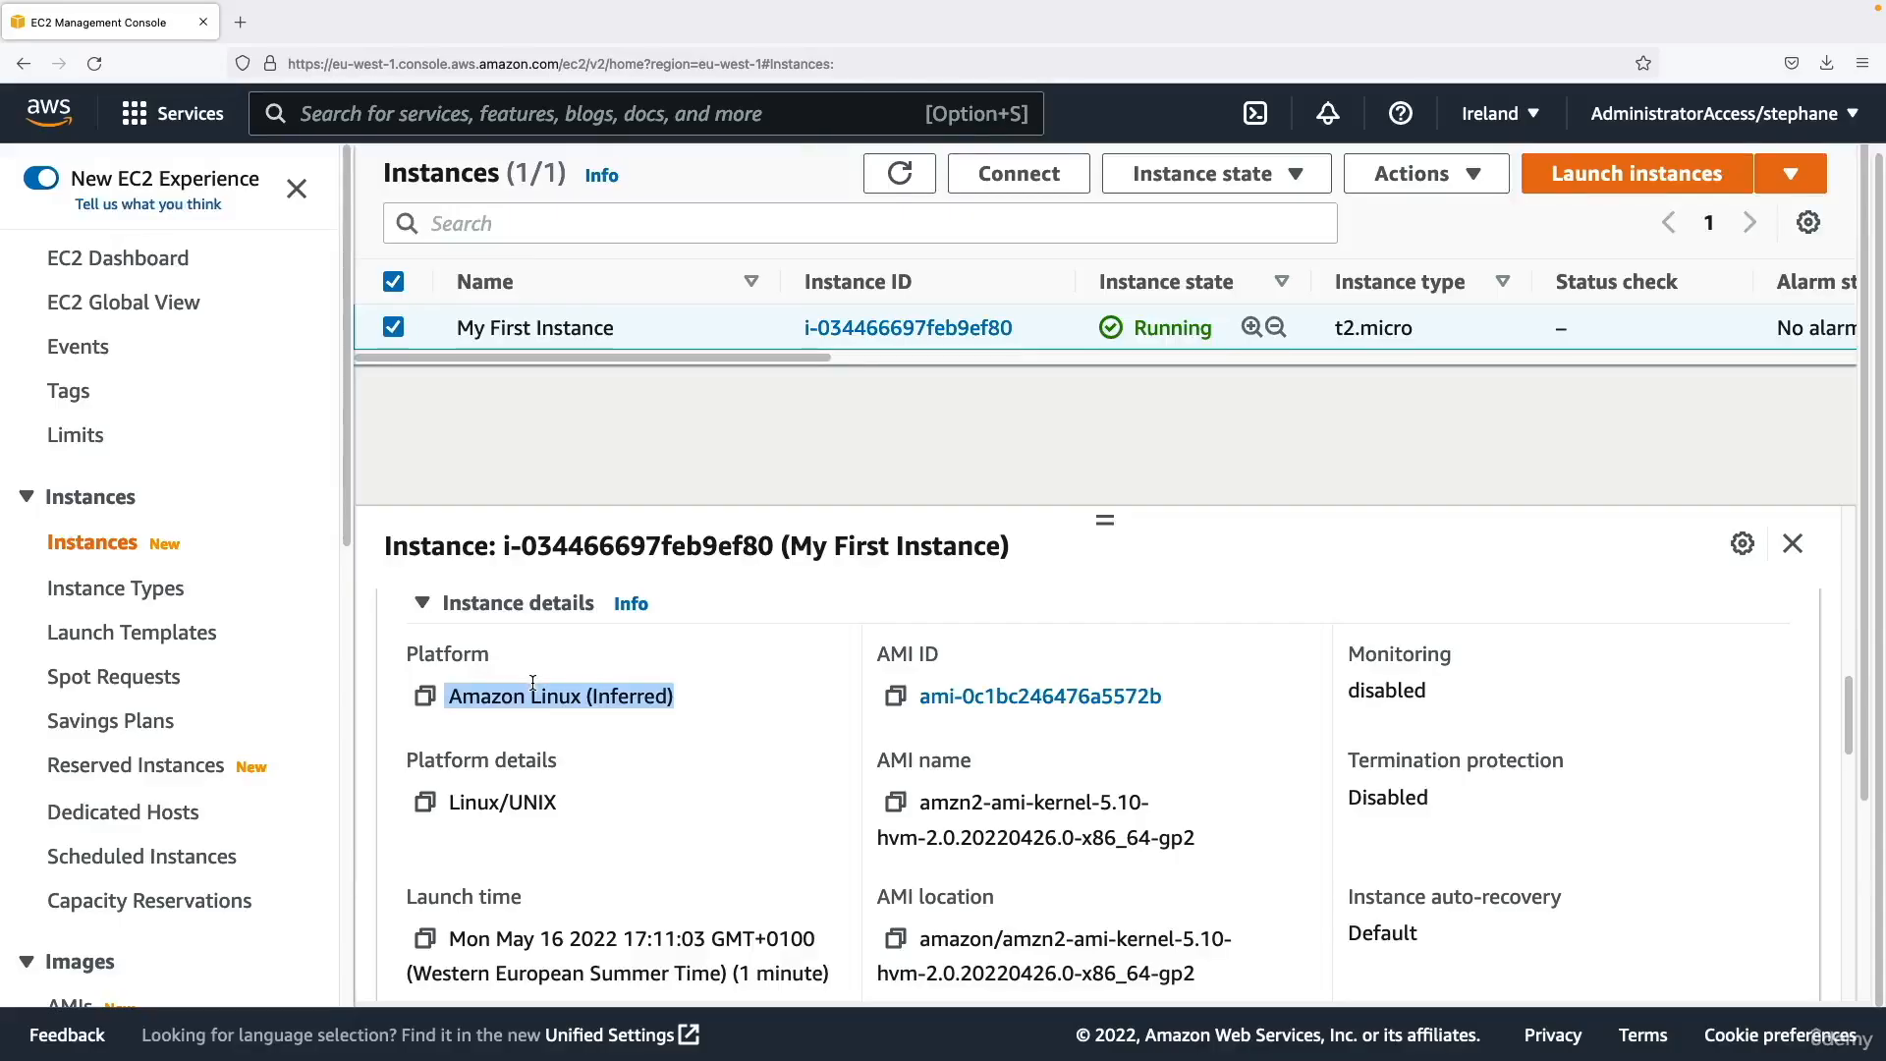
pyautogui.scroll(-4, 1229, 845)
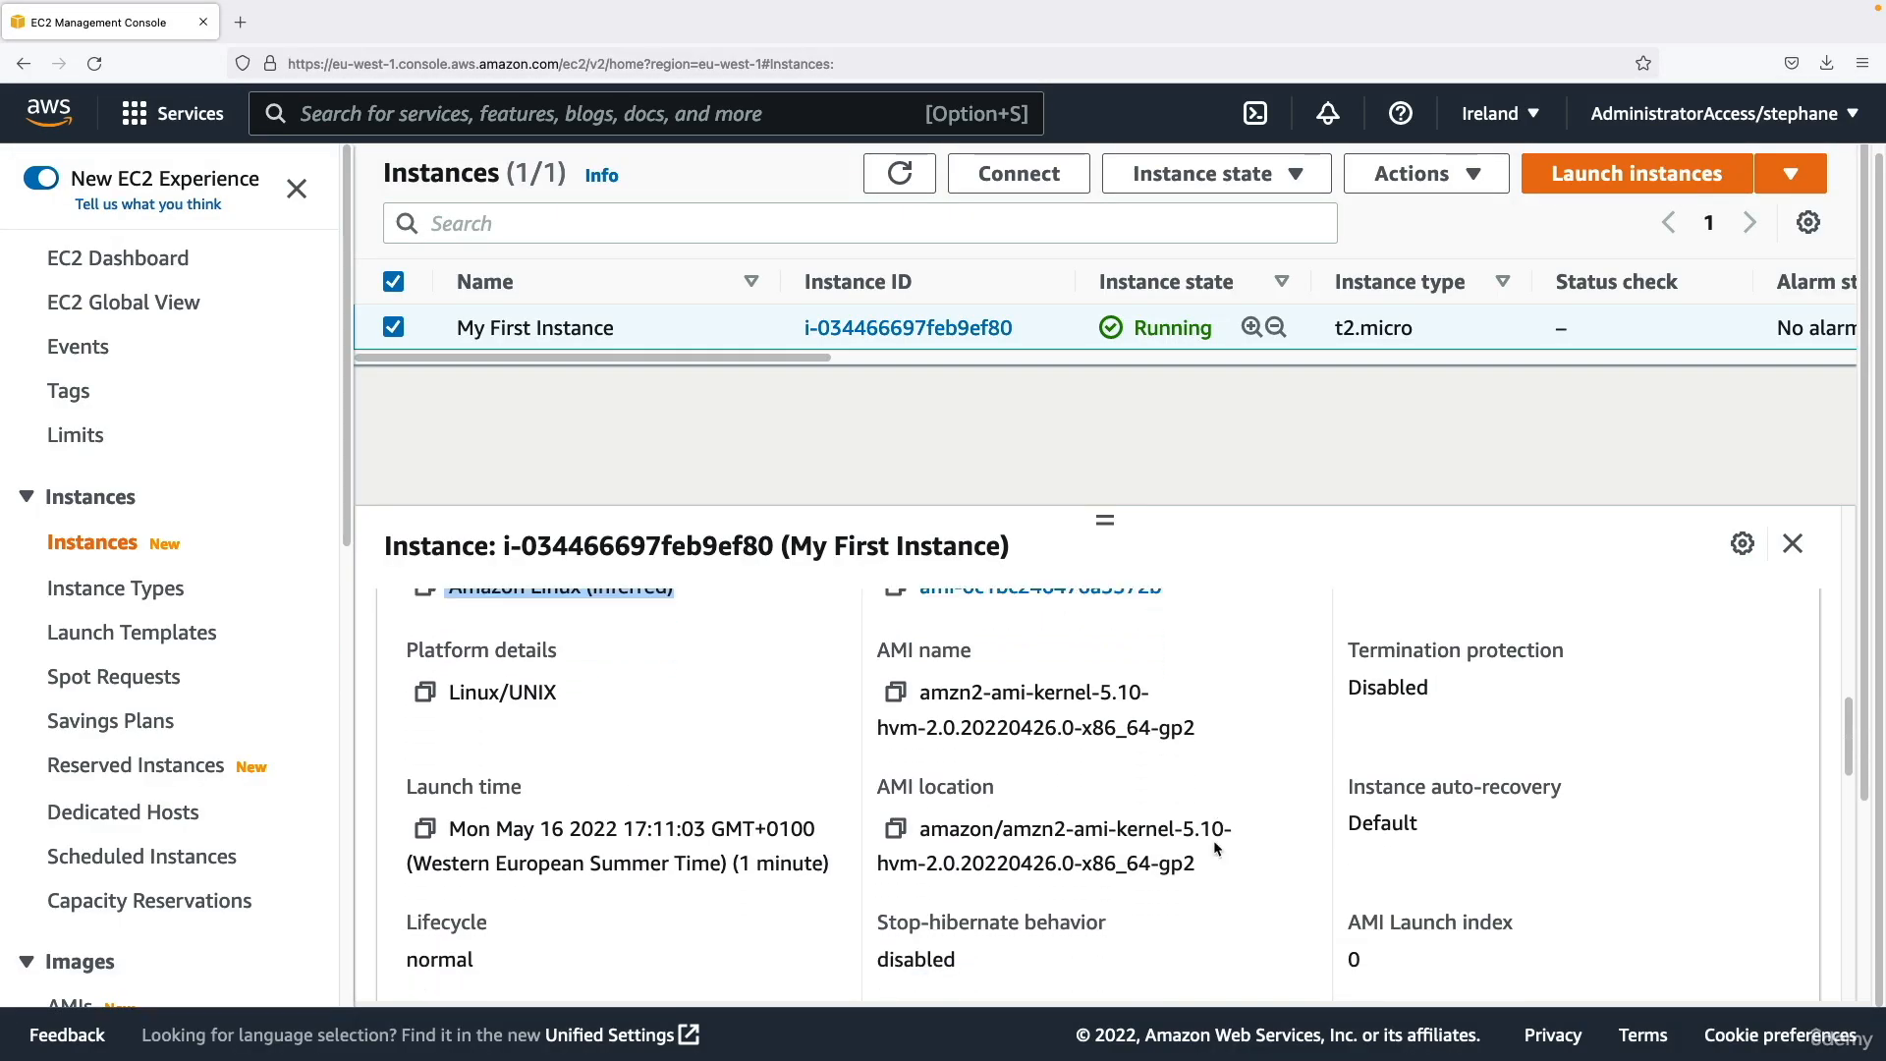
pyautogui.scroll(-1, 421, 855)
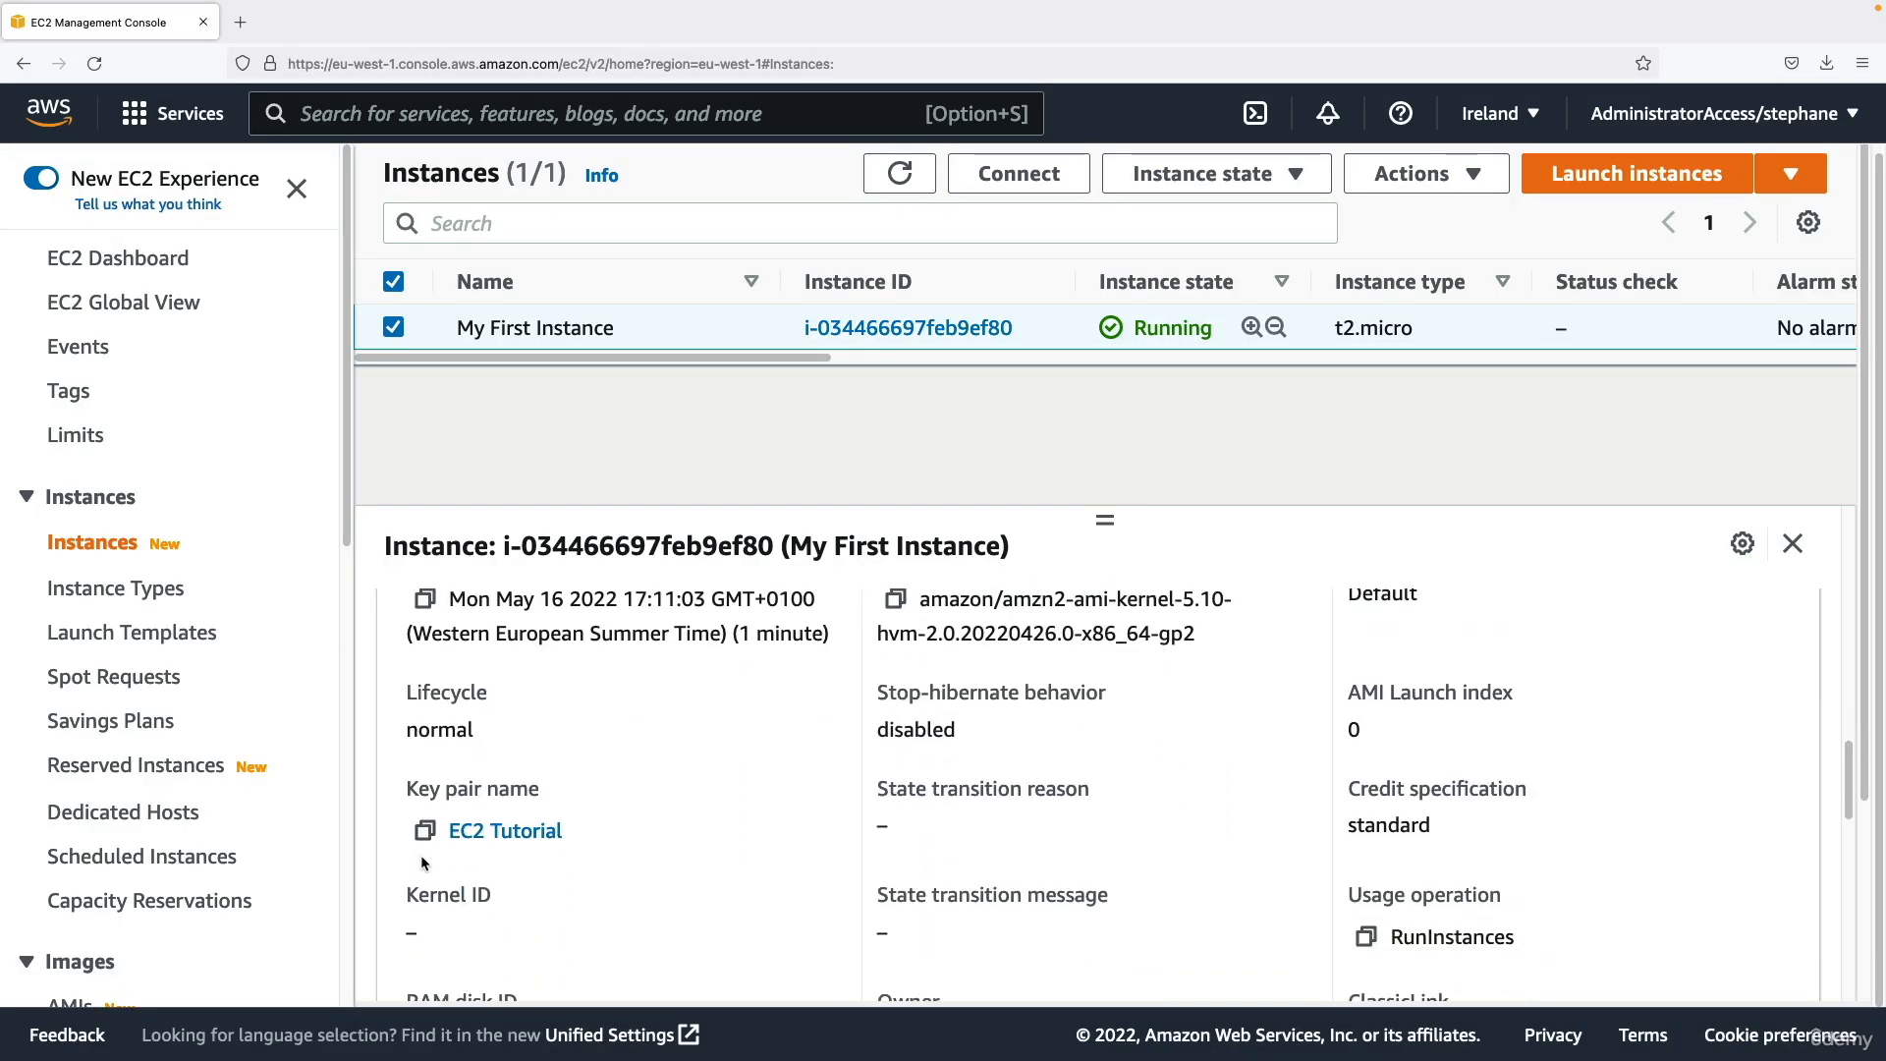
pyautogui.moveTo(419, 789); pyautogui.dragTo(573, 833)
pyautogui.scroll(-2, 532, 835)
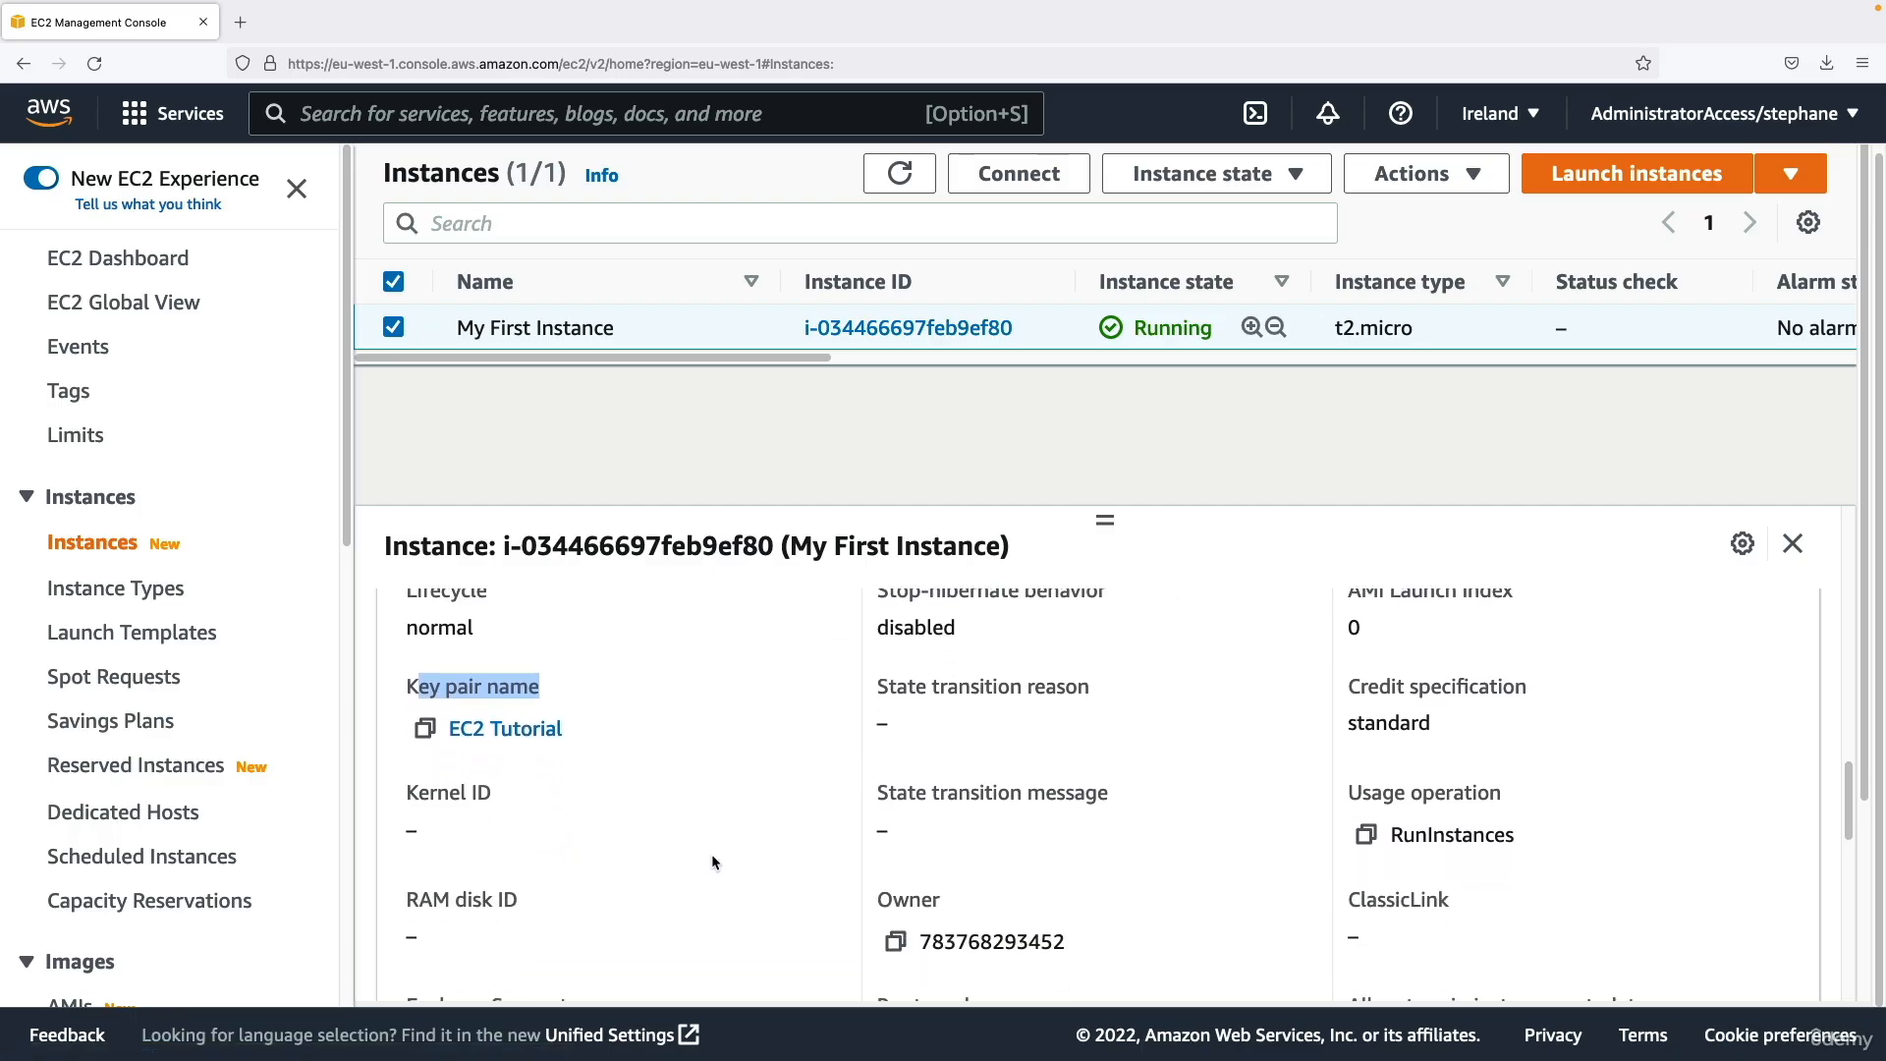
pyautogui.scroll(-9, 662, 823)
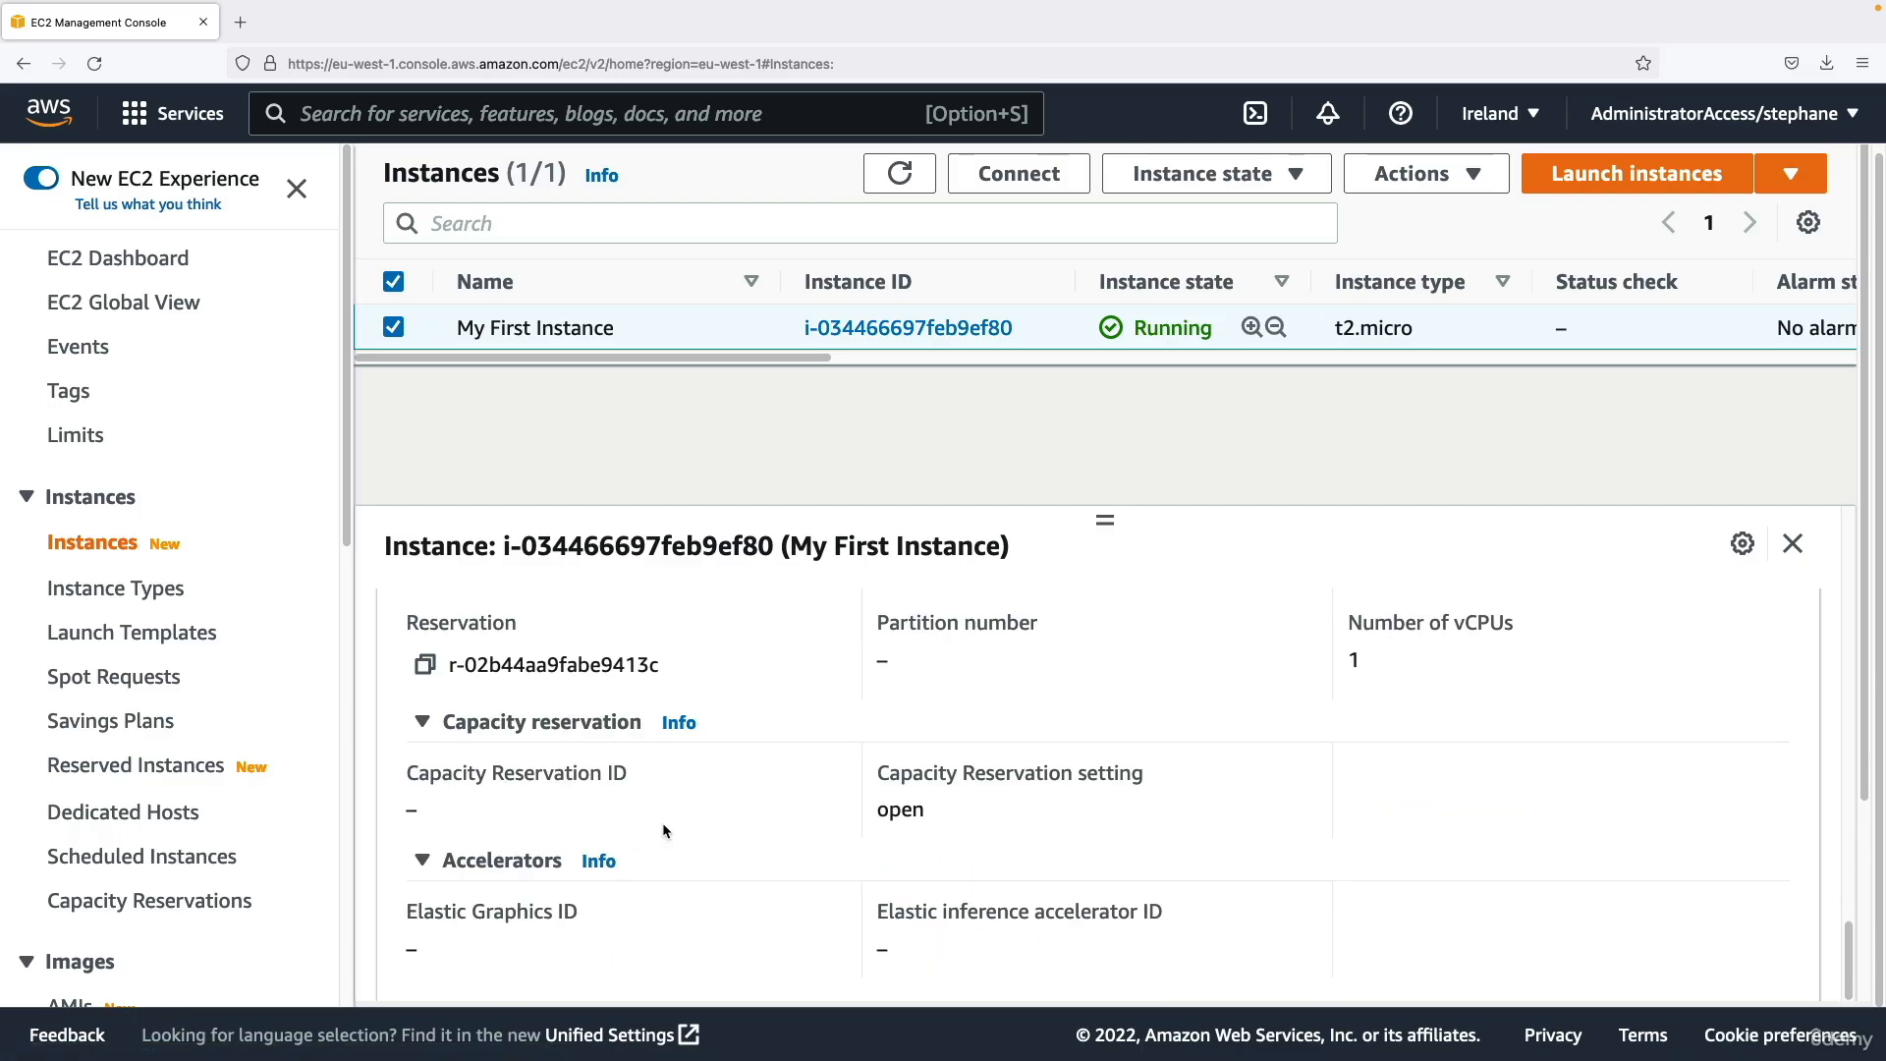
# Open the security information of My First Instance and examine the port range and source of each inbound rule.
pyautogui.scroll(8, 662, 822)
pyautogui.scroll(3, 662, 822)
pyautogui.click(579, 614)
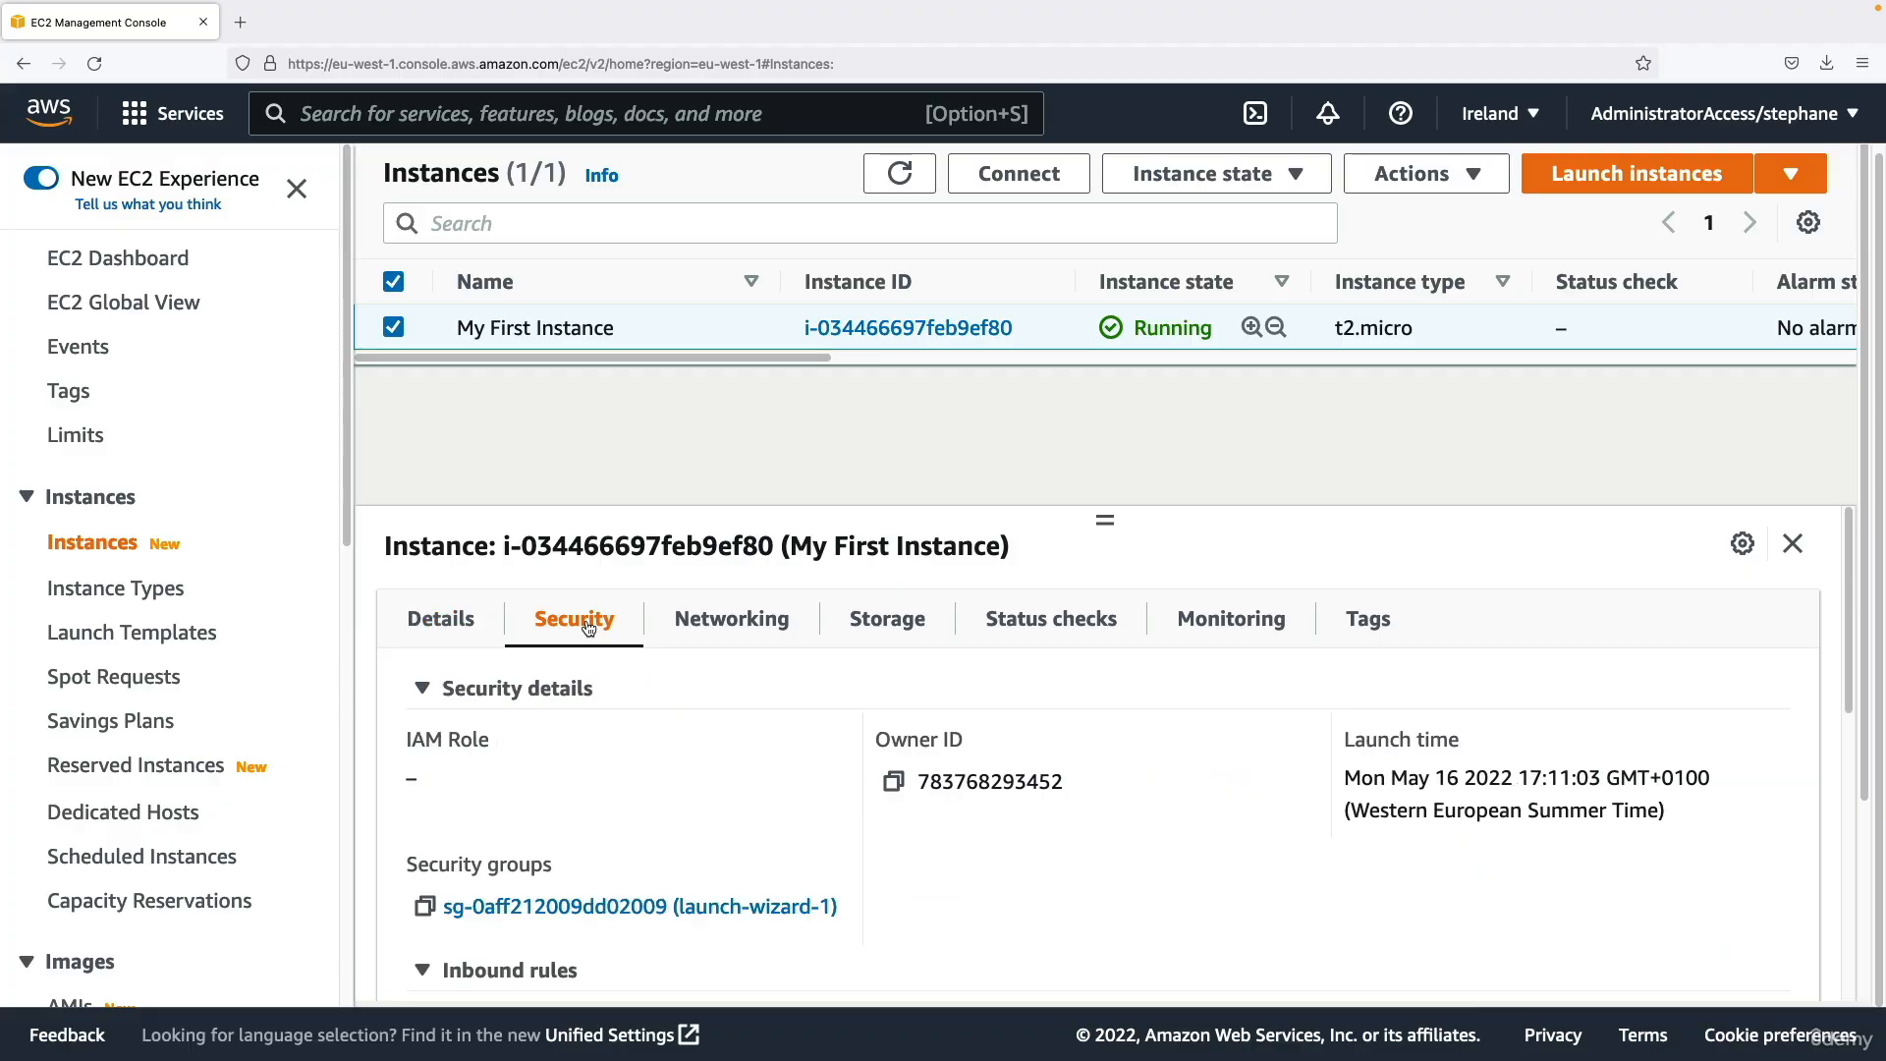
pyautogui.scroll(-1, 656, 751)
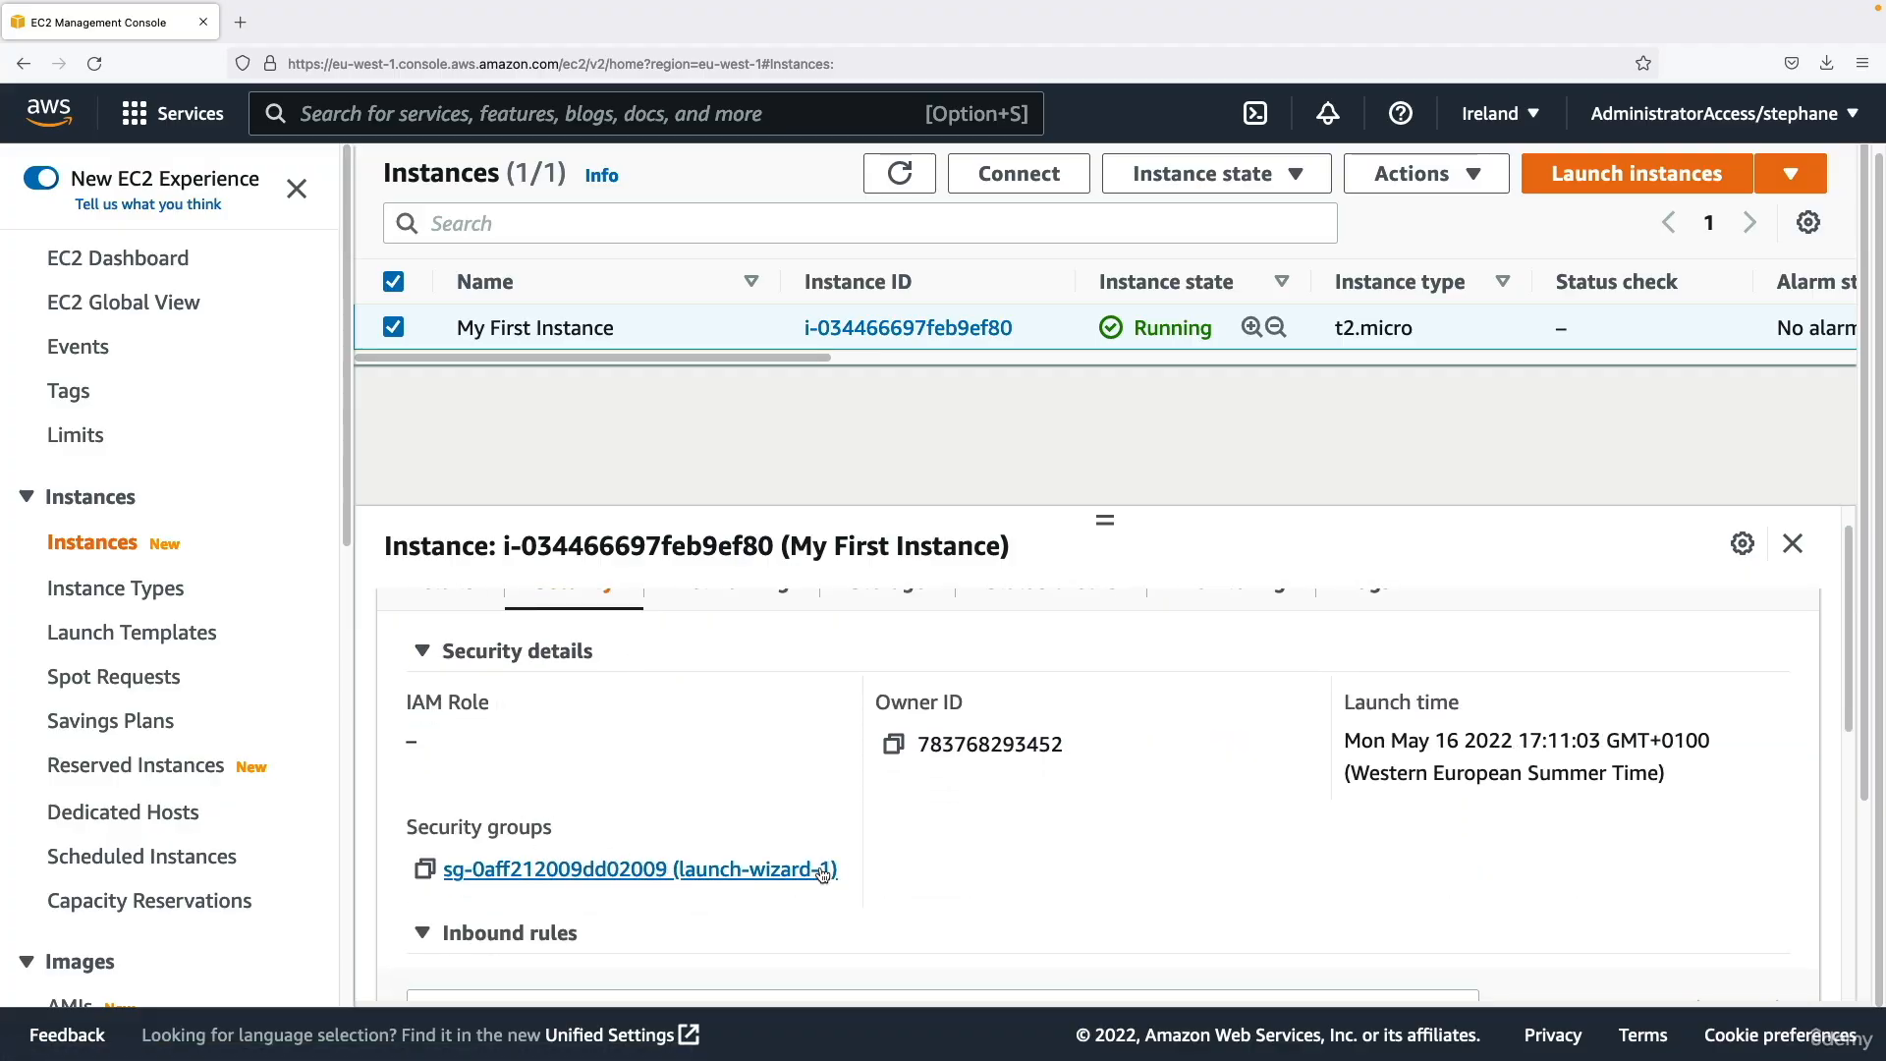
pyautogui.scroll(-5, 816, 870)
pyautogui.scroll(3, 785, 817)
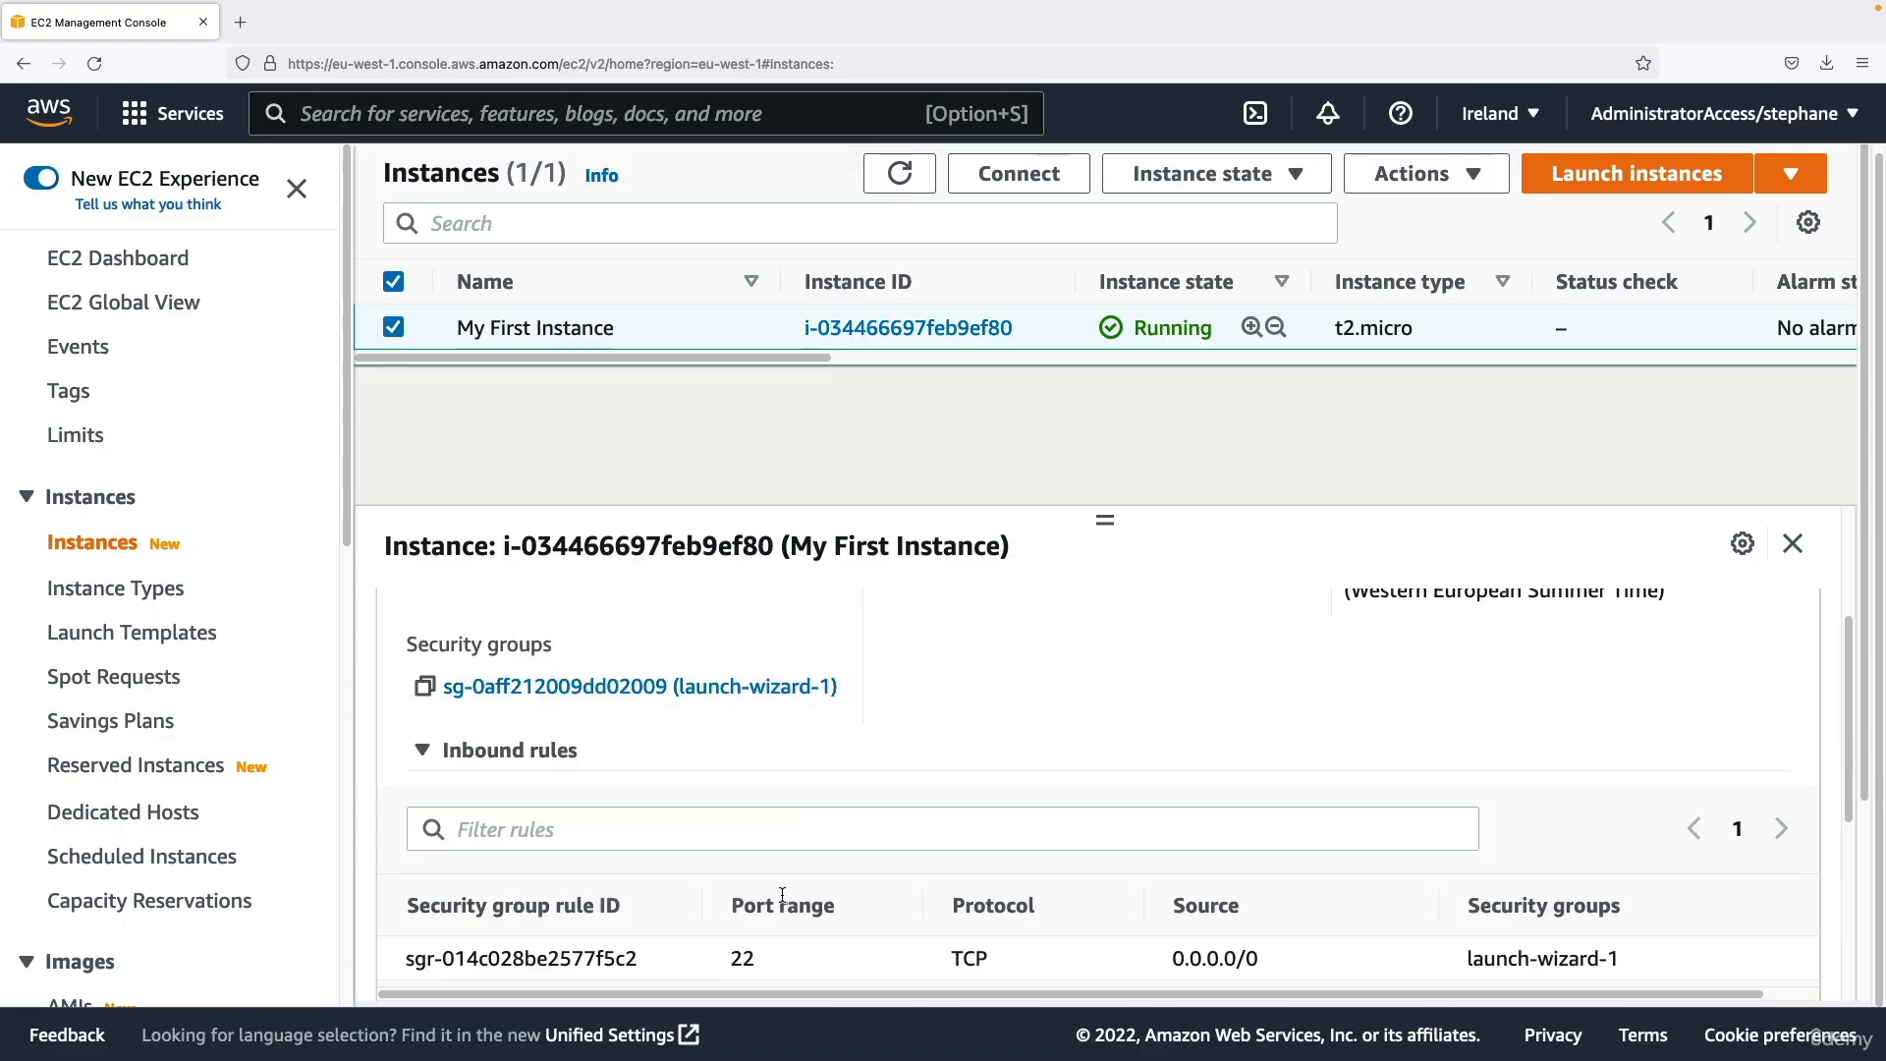
pyautogui.scroll(-2, 776, 873)
pyautogui.doubleClick(742, 769)
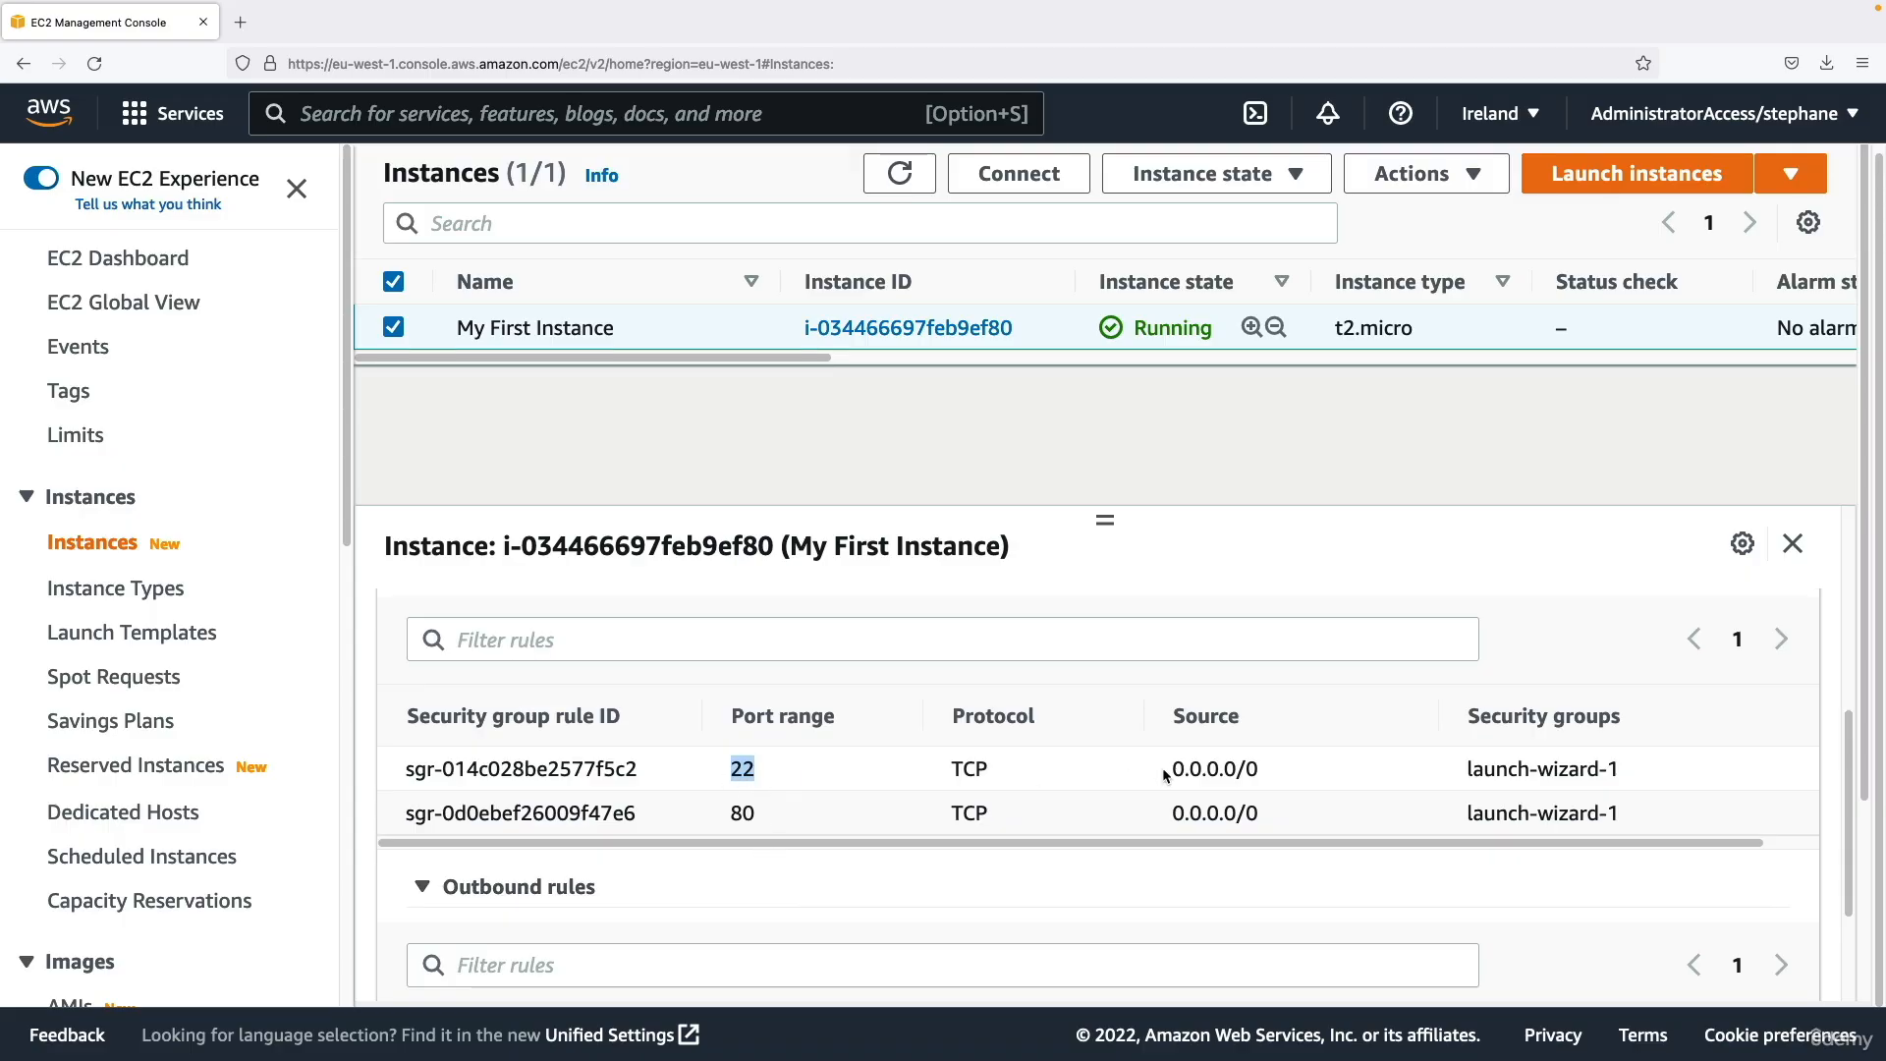
pyautogui.moveTo(1167, 771); pyautogui.dragTo(1340, 781)
pyautogui.doubleClick(742, 813)
pyautogui.moveTo(1162, 813); pyautogui.dragTo(1320, 811)
# Check the port range, protocol and destination of the outbound rule in the instance's security group.
pyautogui.scroll(2, 1212, 787)
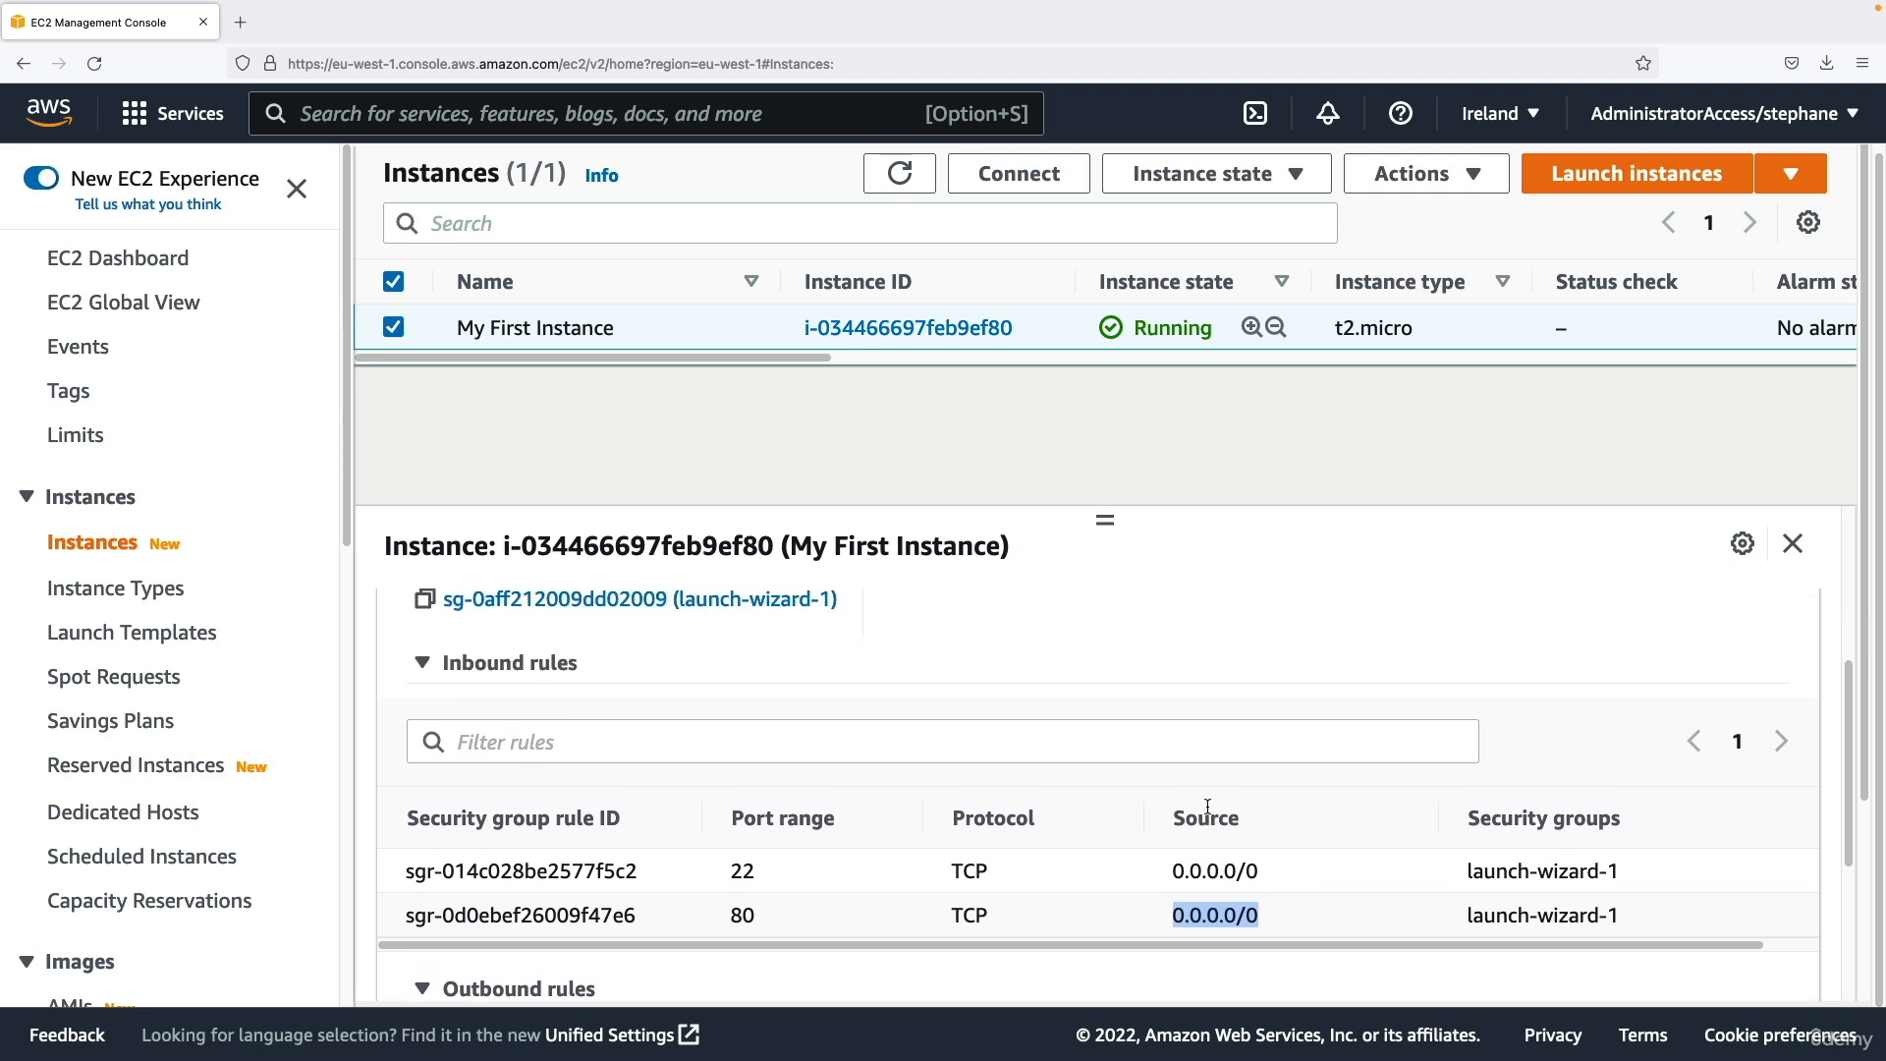
pyautogui.scroll(-5, 809, 782)
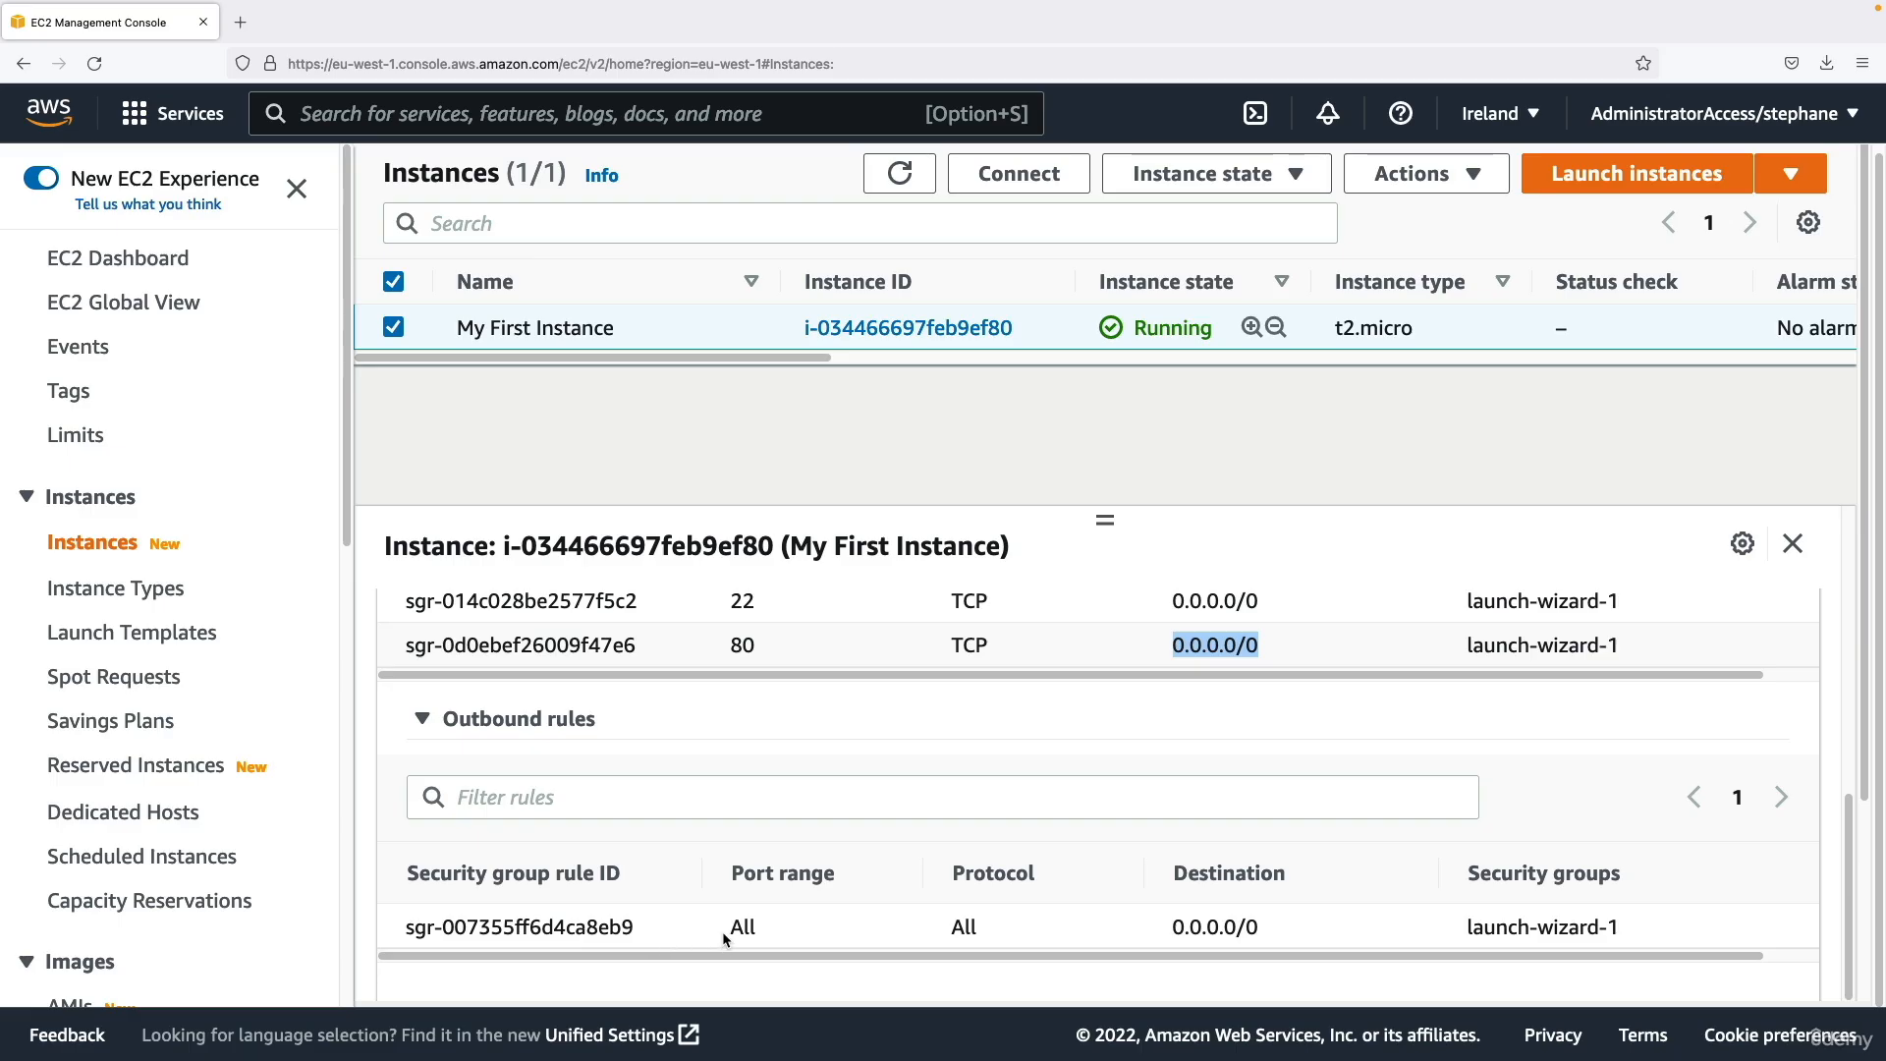
pyautogui.moveTo(724, 929); pyautogui.dragTo(1306, 921)
pyautogui.click(1305, 926)
# Open the storage information of My First Instance and check the size of its attached volume.
pyautogui.scroll(10, 1304, 926)
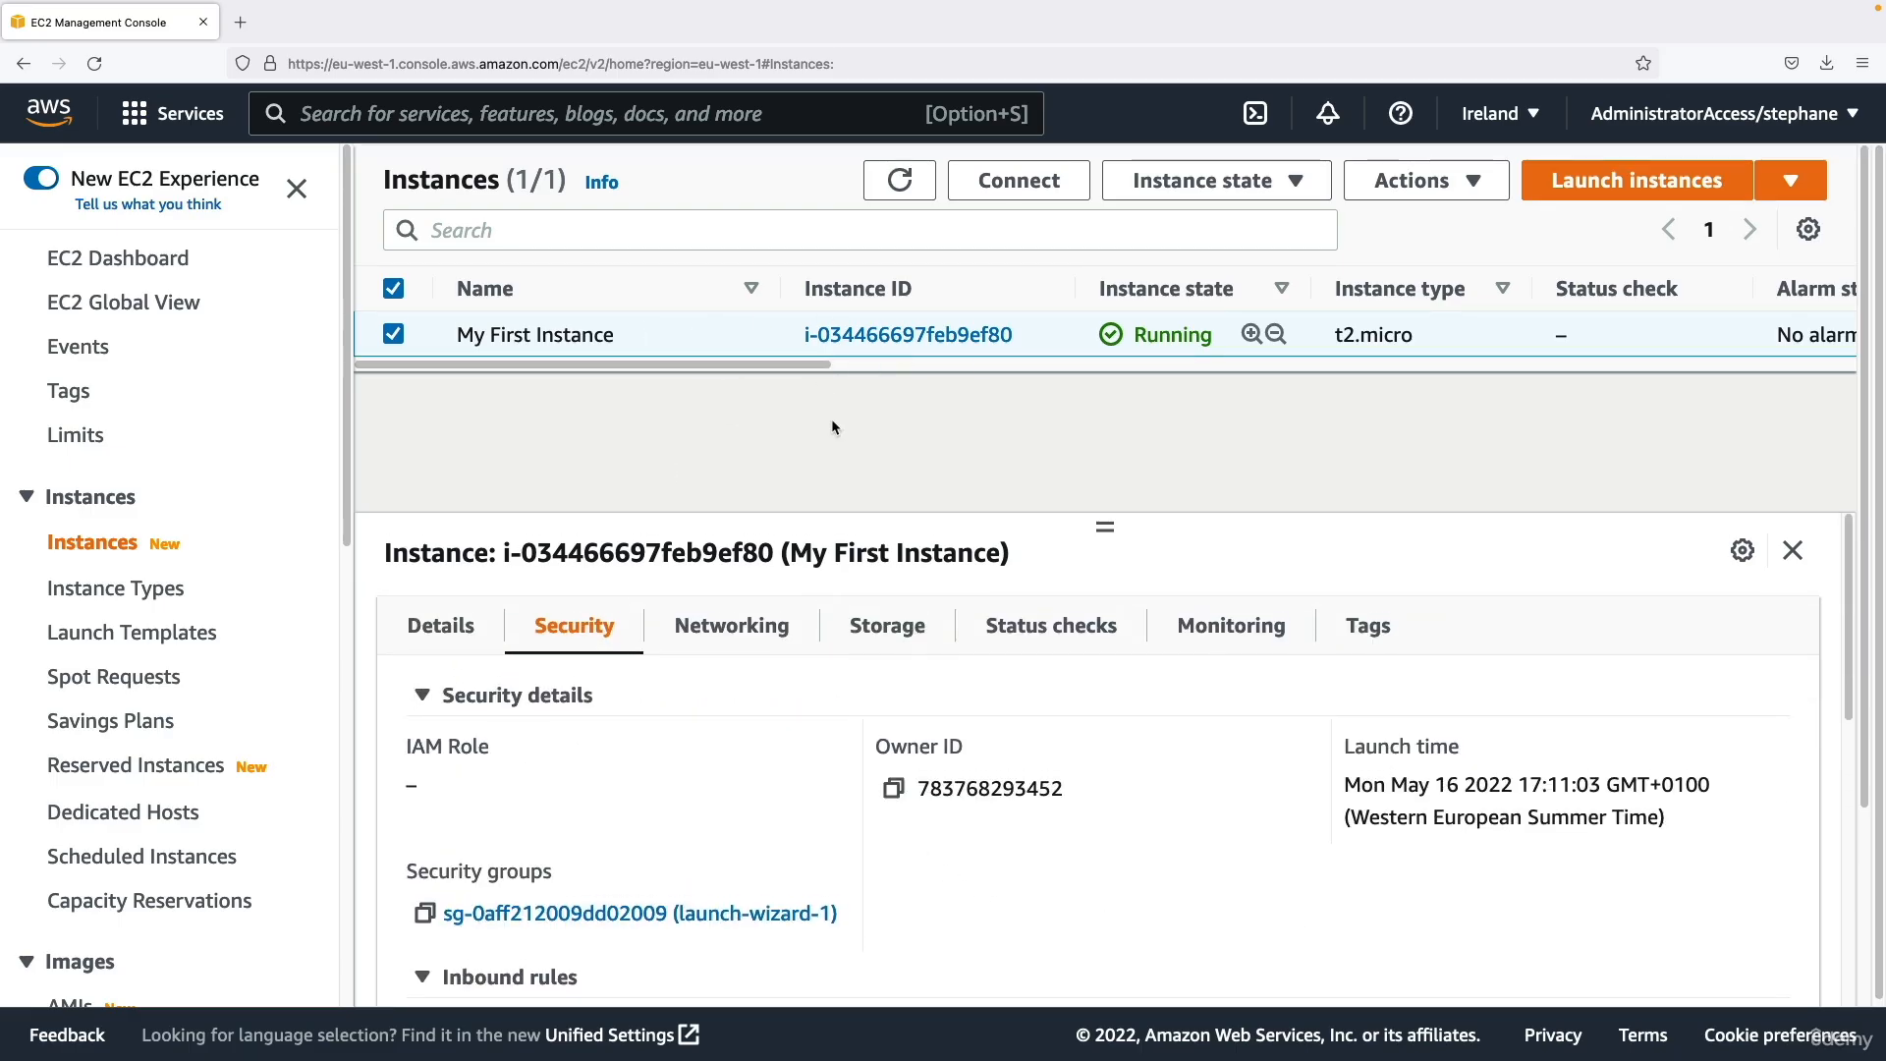
pyautogui.click(897, 631)
pyautogui.scroll(-3, 814, 763)
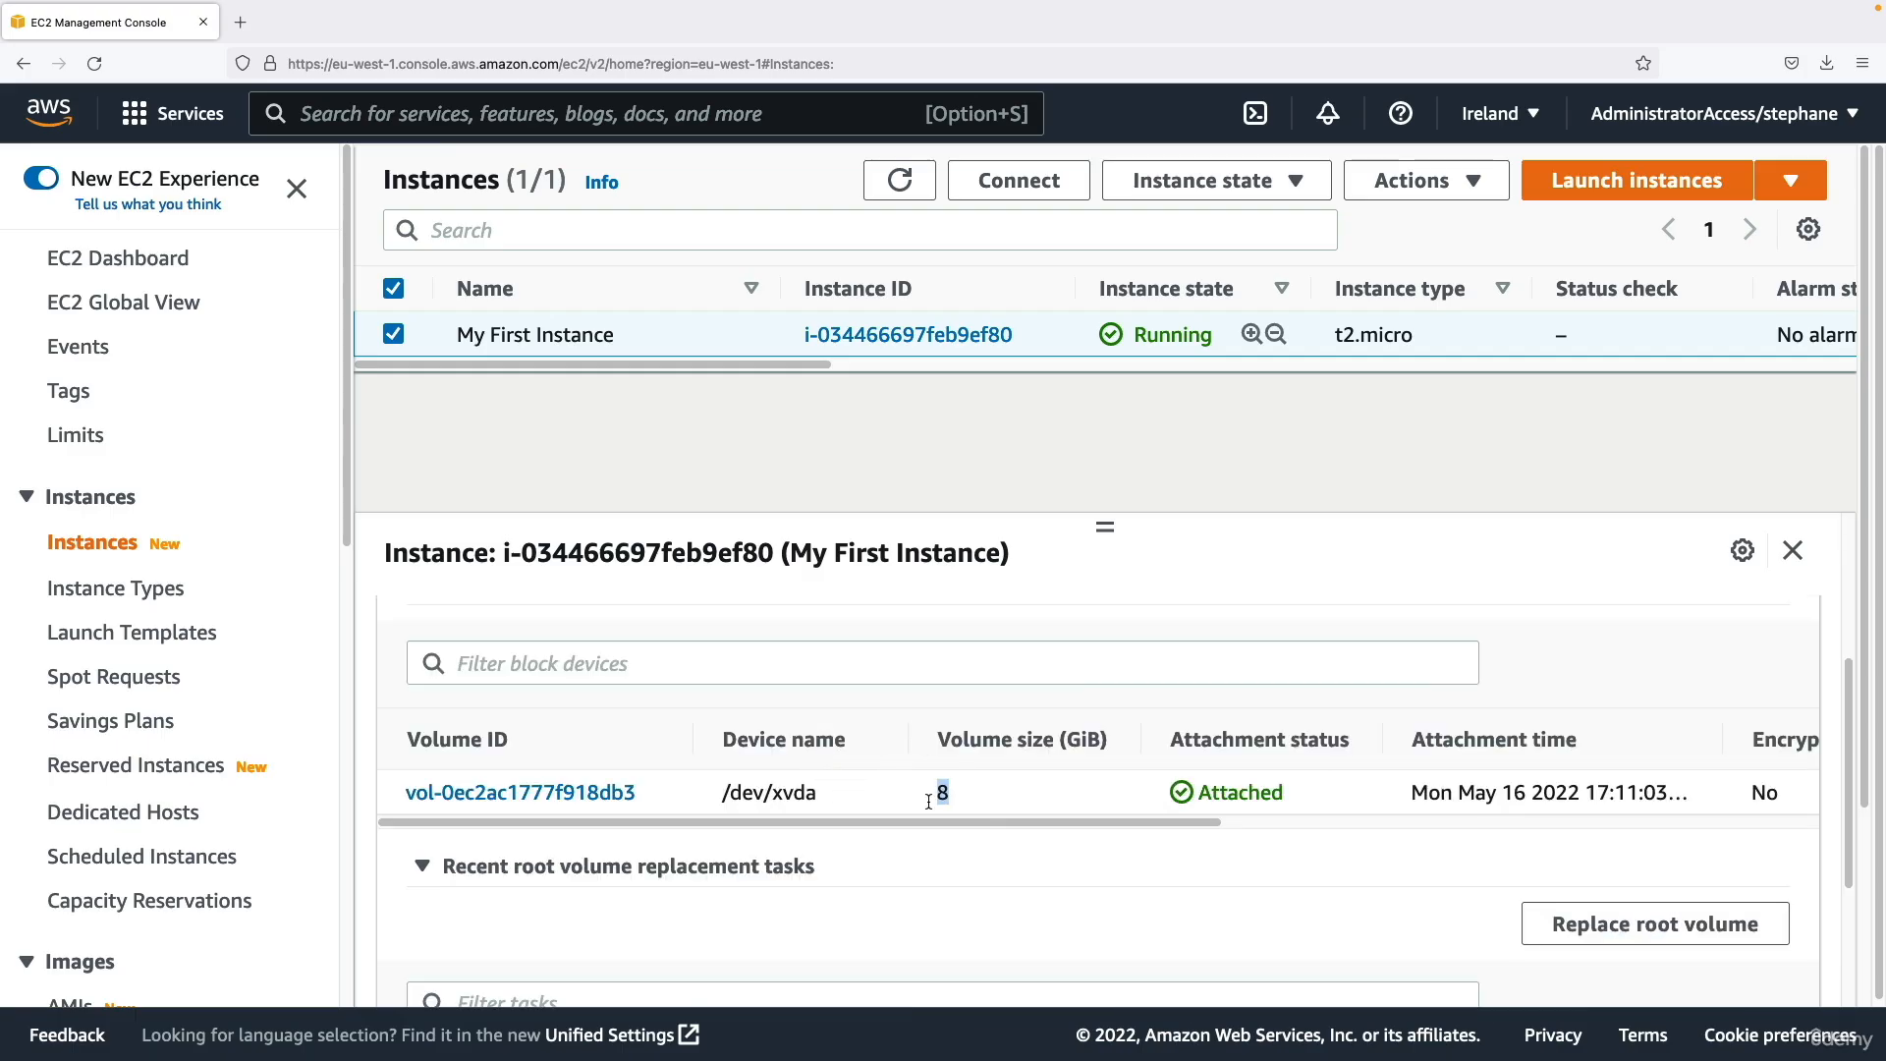
pyautogui.scroll(3, 949, 797)
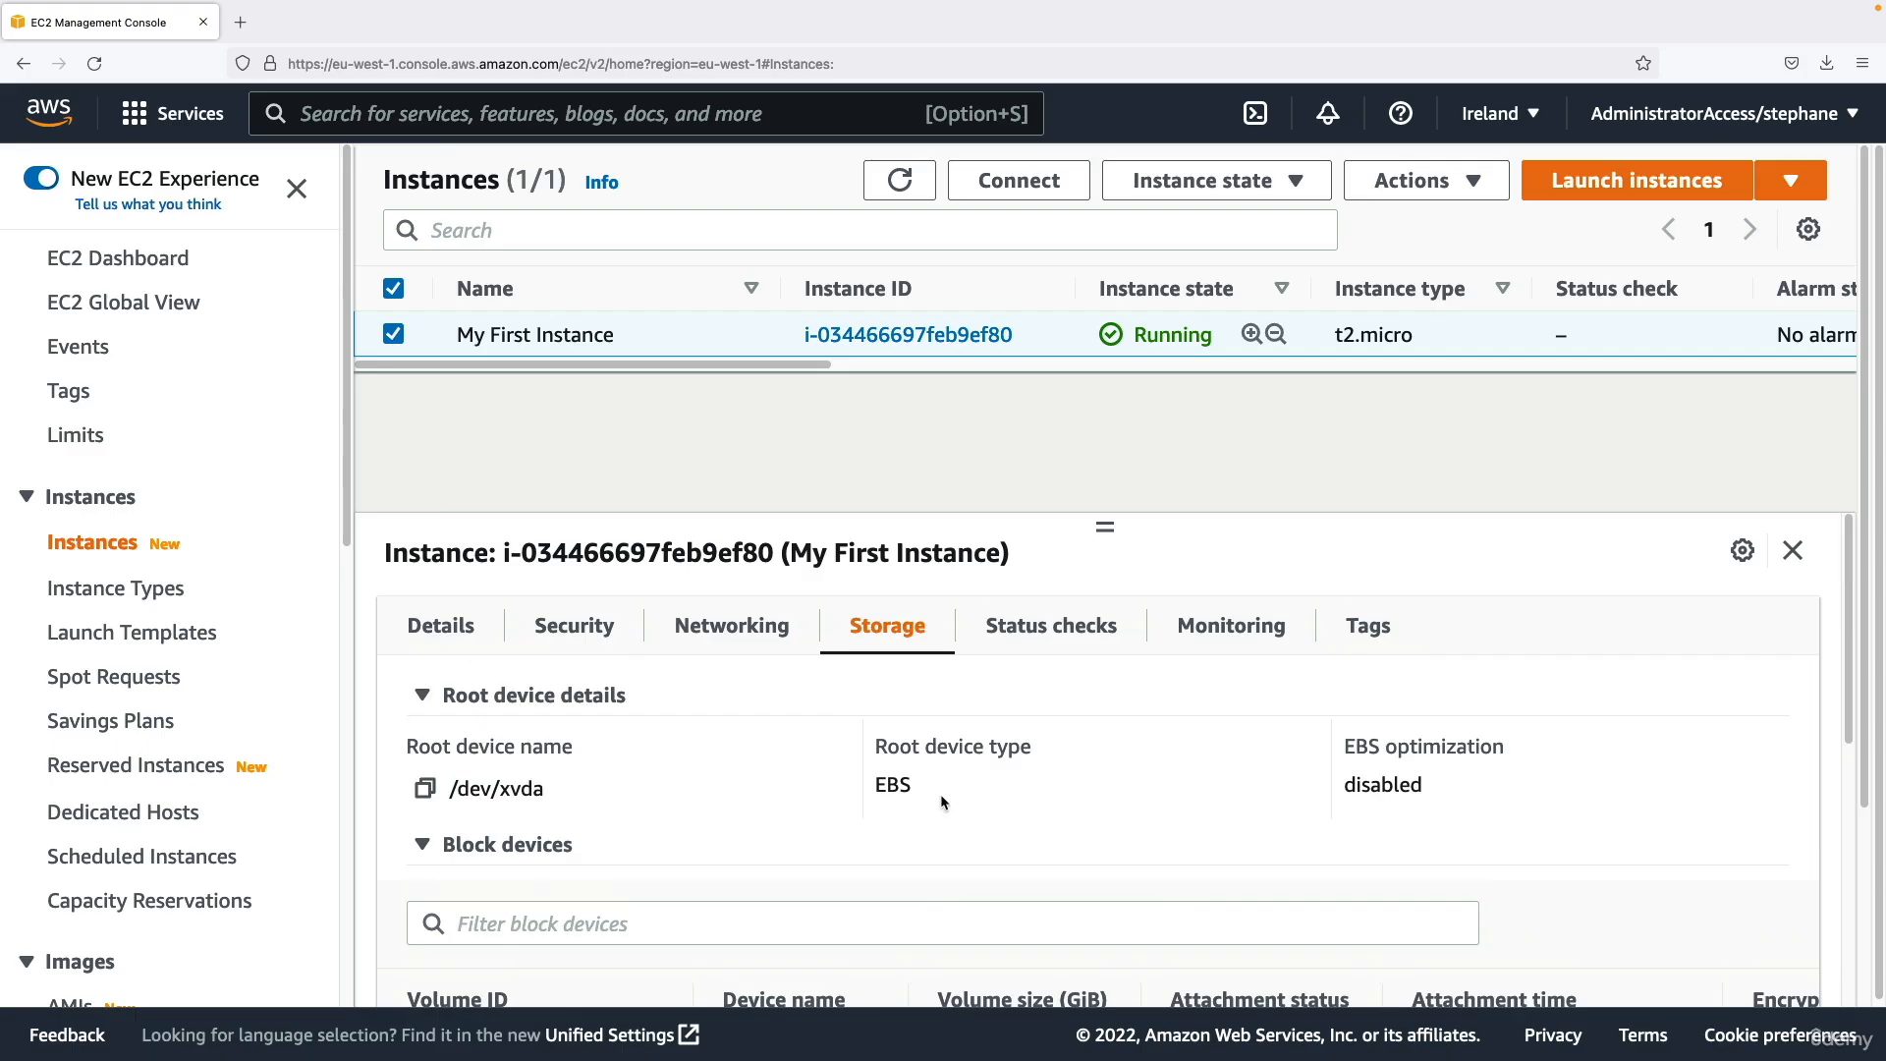
# Copy the public IPv4 address from the details of My First Instance and open its address link.
pyautogui.click(441, 625)
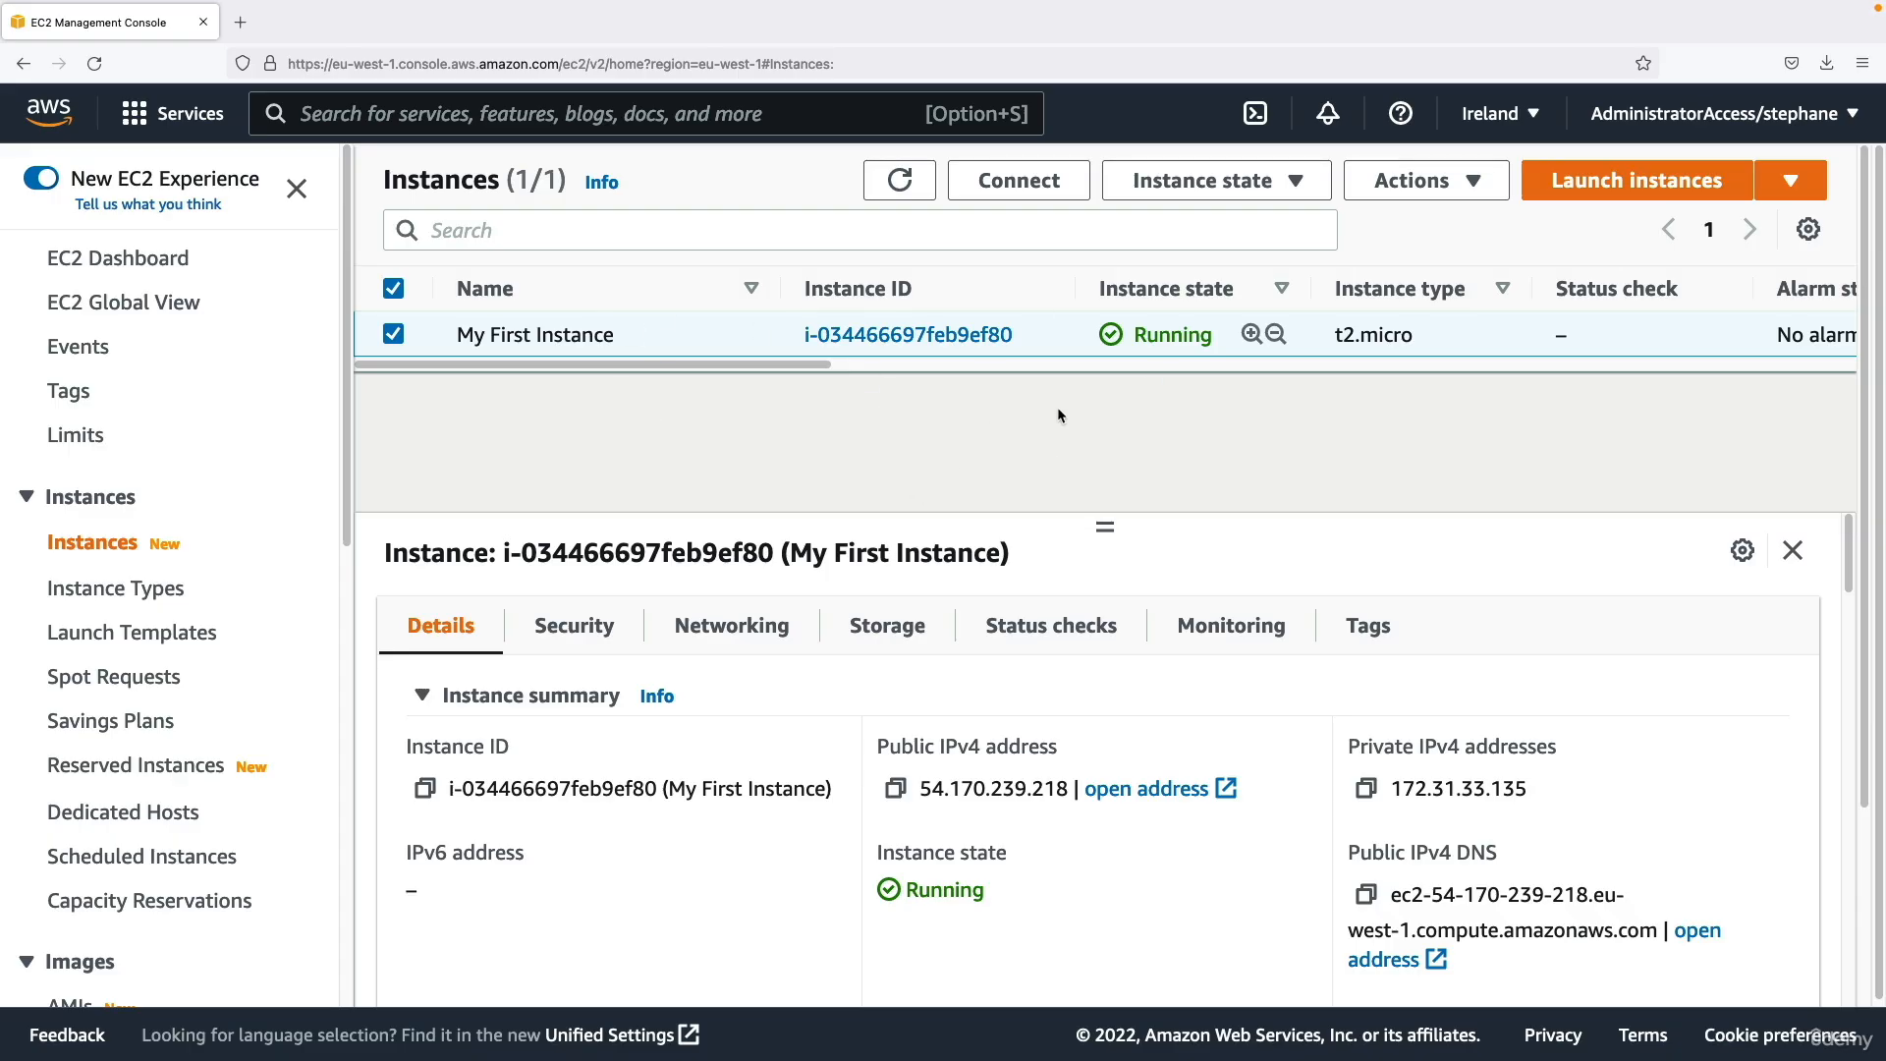
pyautogui.moveTo(875, 746); pyautogui.dragTo(1073, 758)
pyautogui.click(1072, 759)
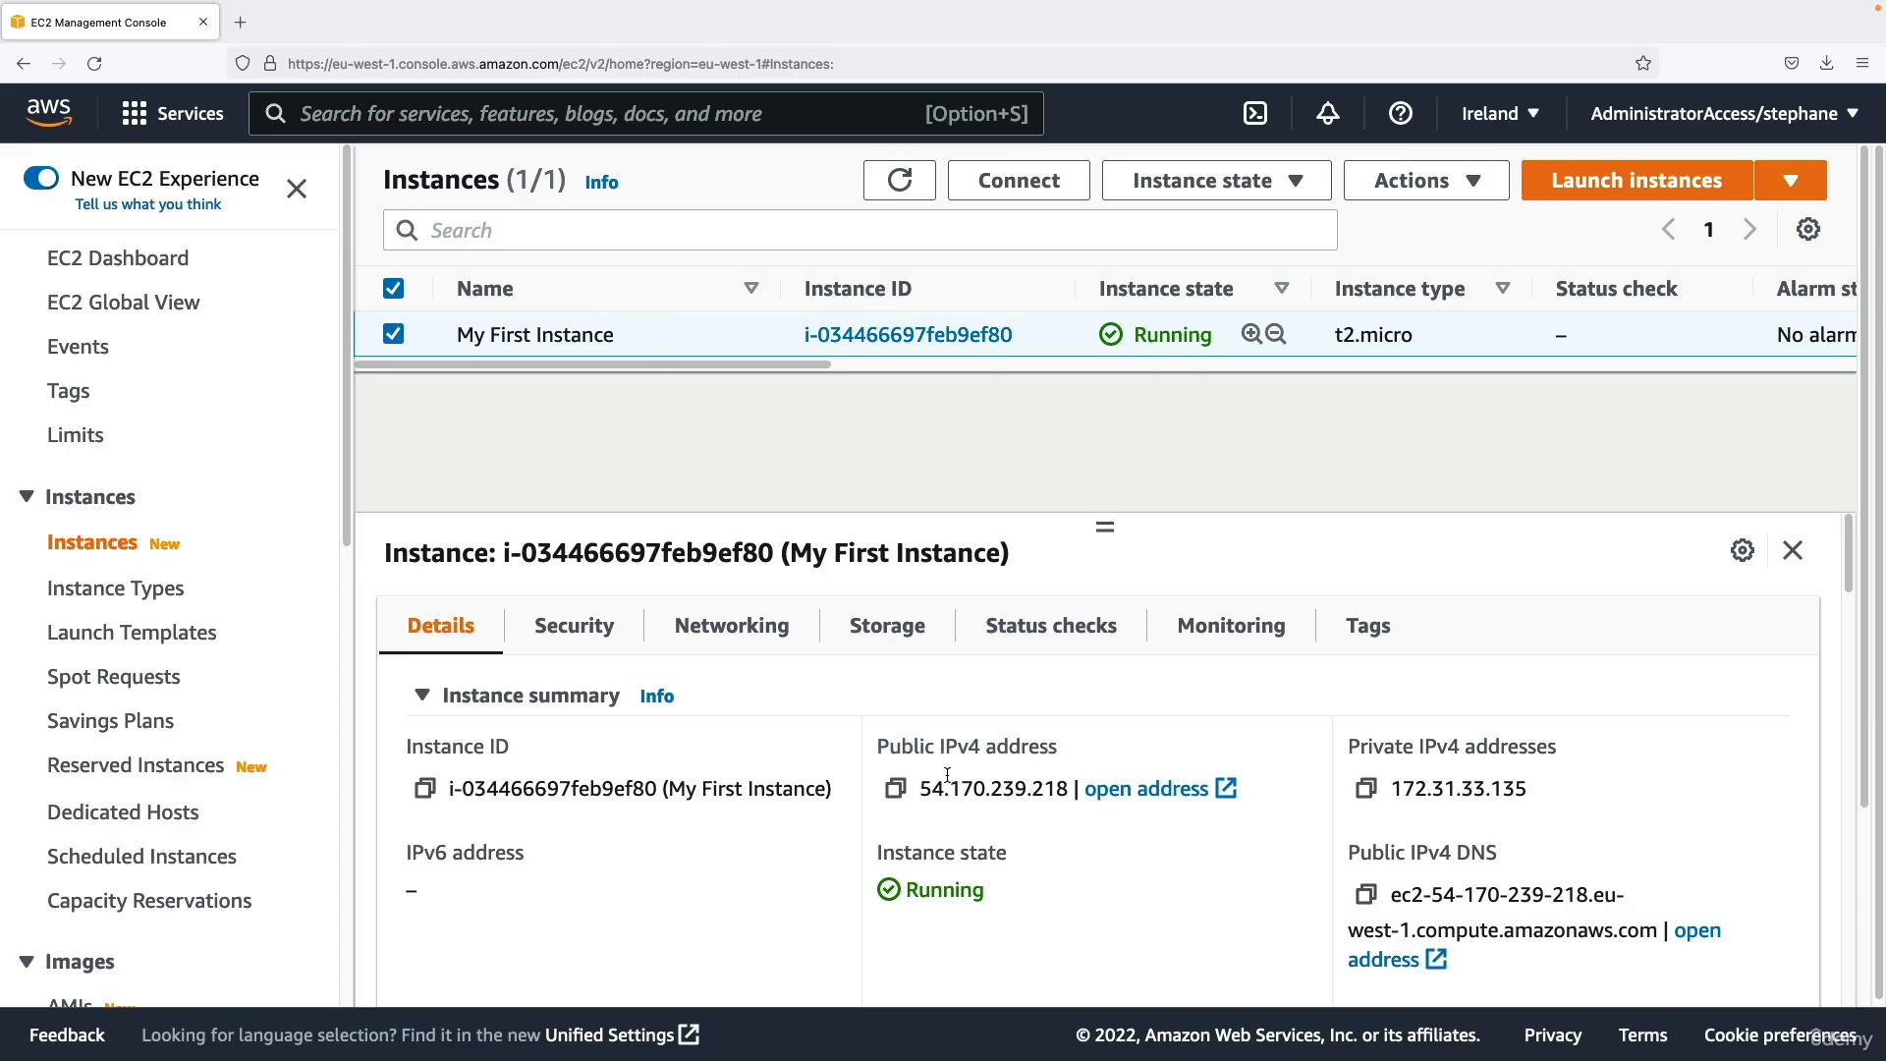
pyautogui.click(896, 789)
pyautogui.click(1146, 789)
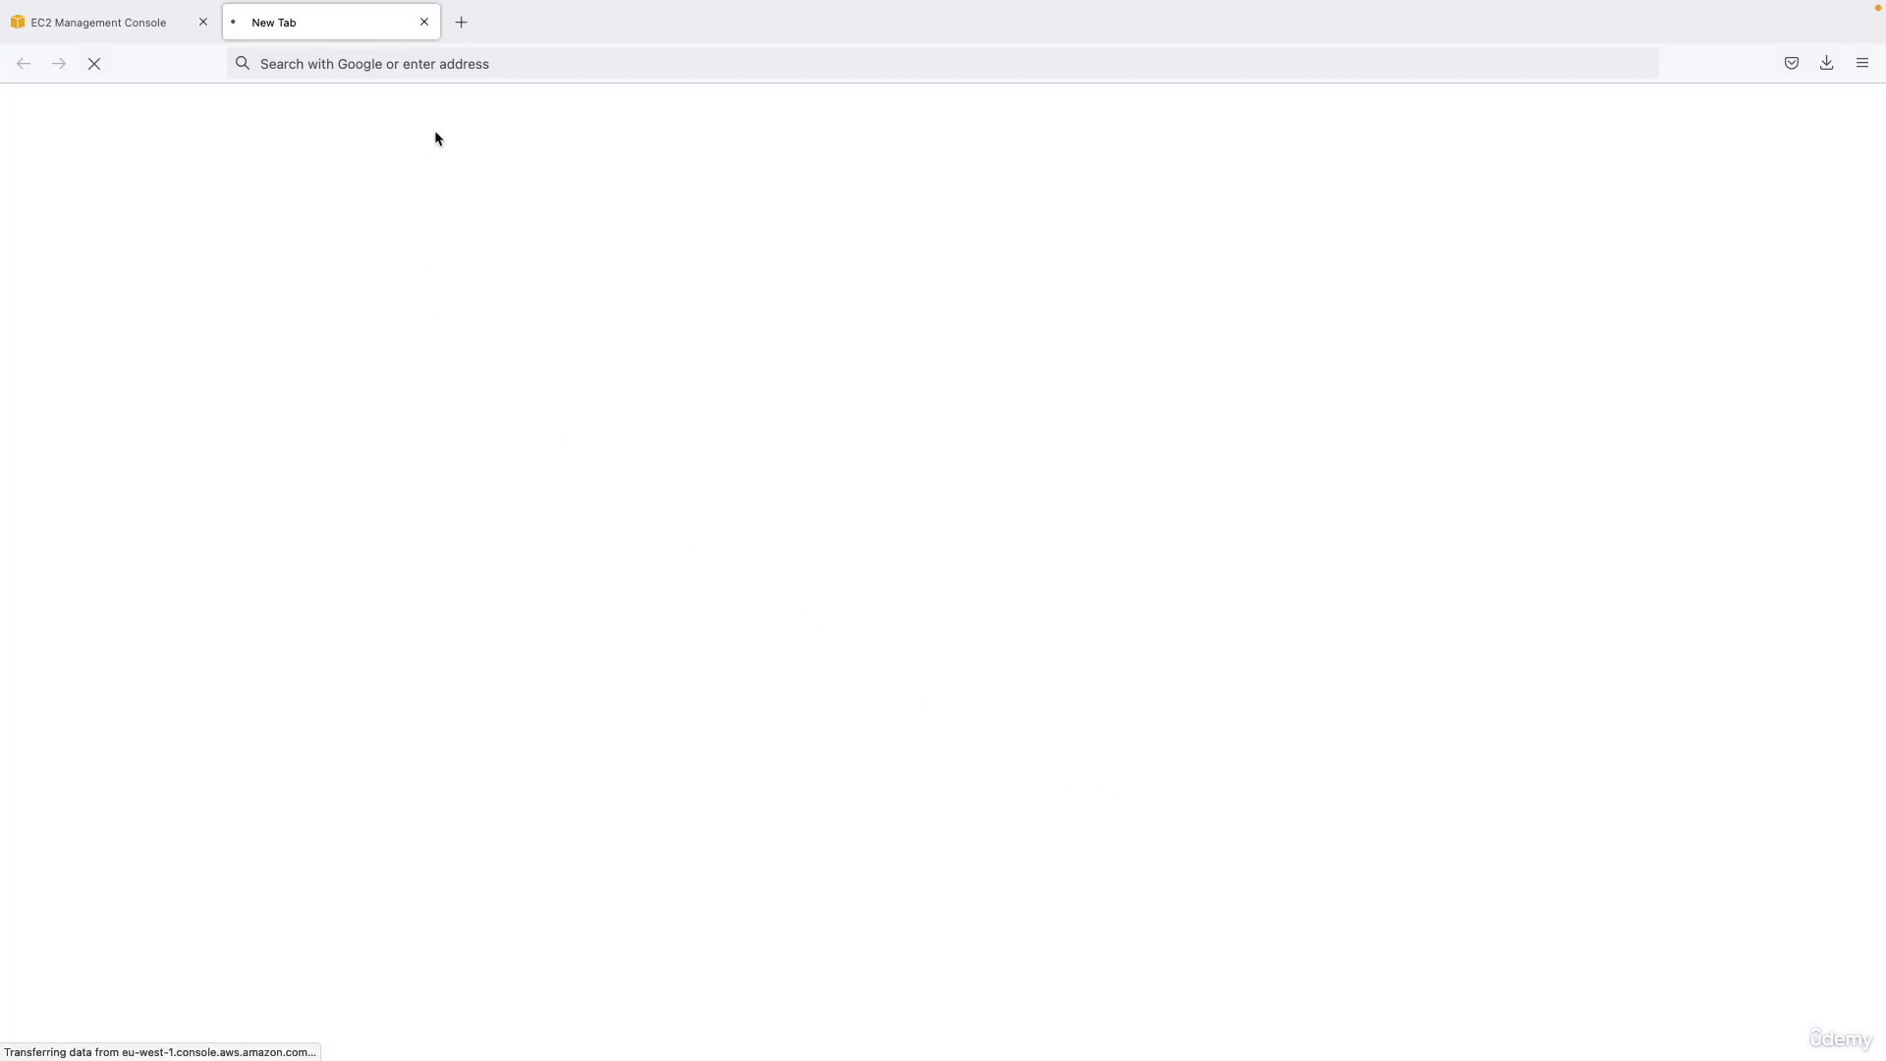
# Load the copied address 54.170.239.218 on a separate new page and compare it with the page opened from the instance's address link.
pyautogui.click(468, 32)
pyautogui.press('super+v')
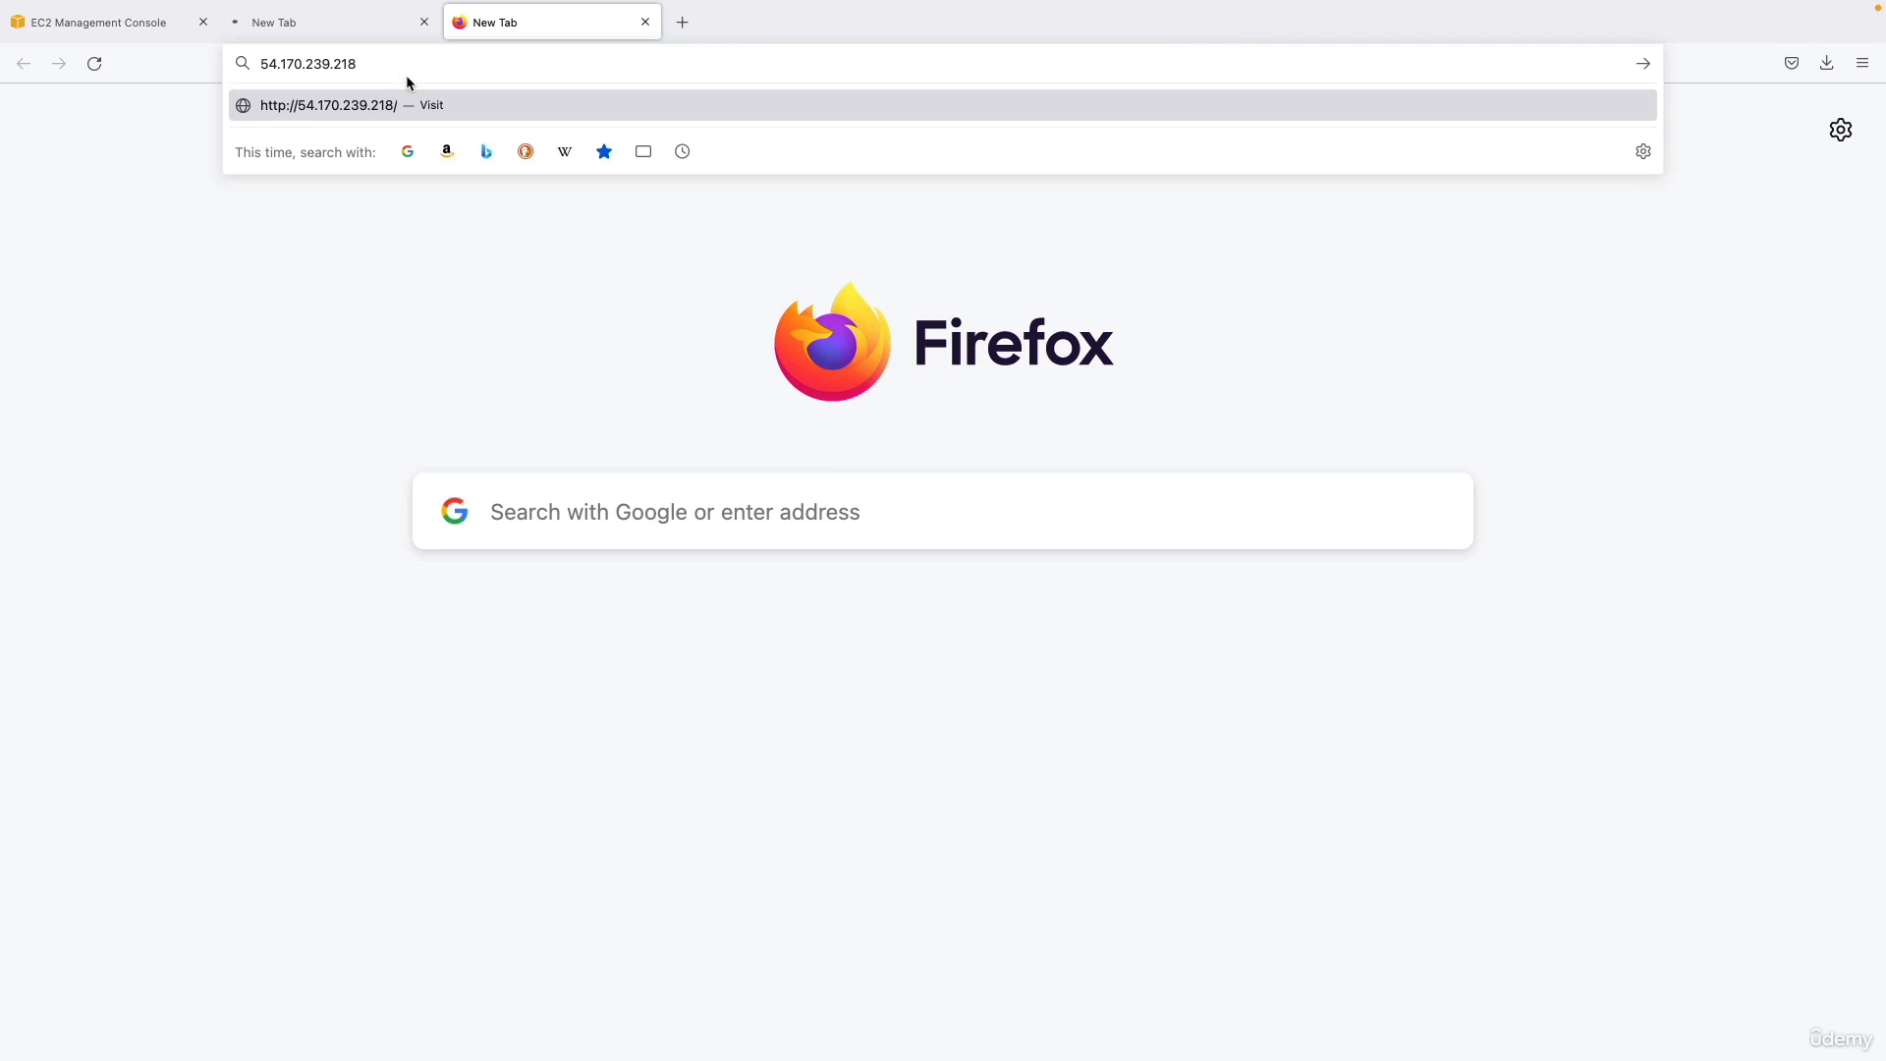
pyautogui.press('Return')
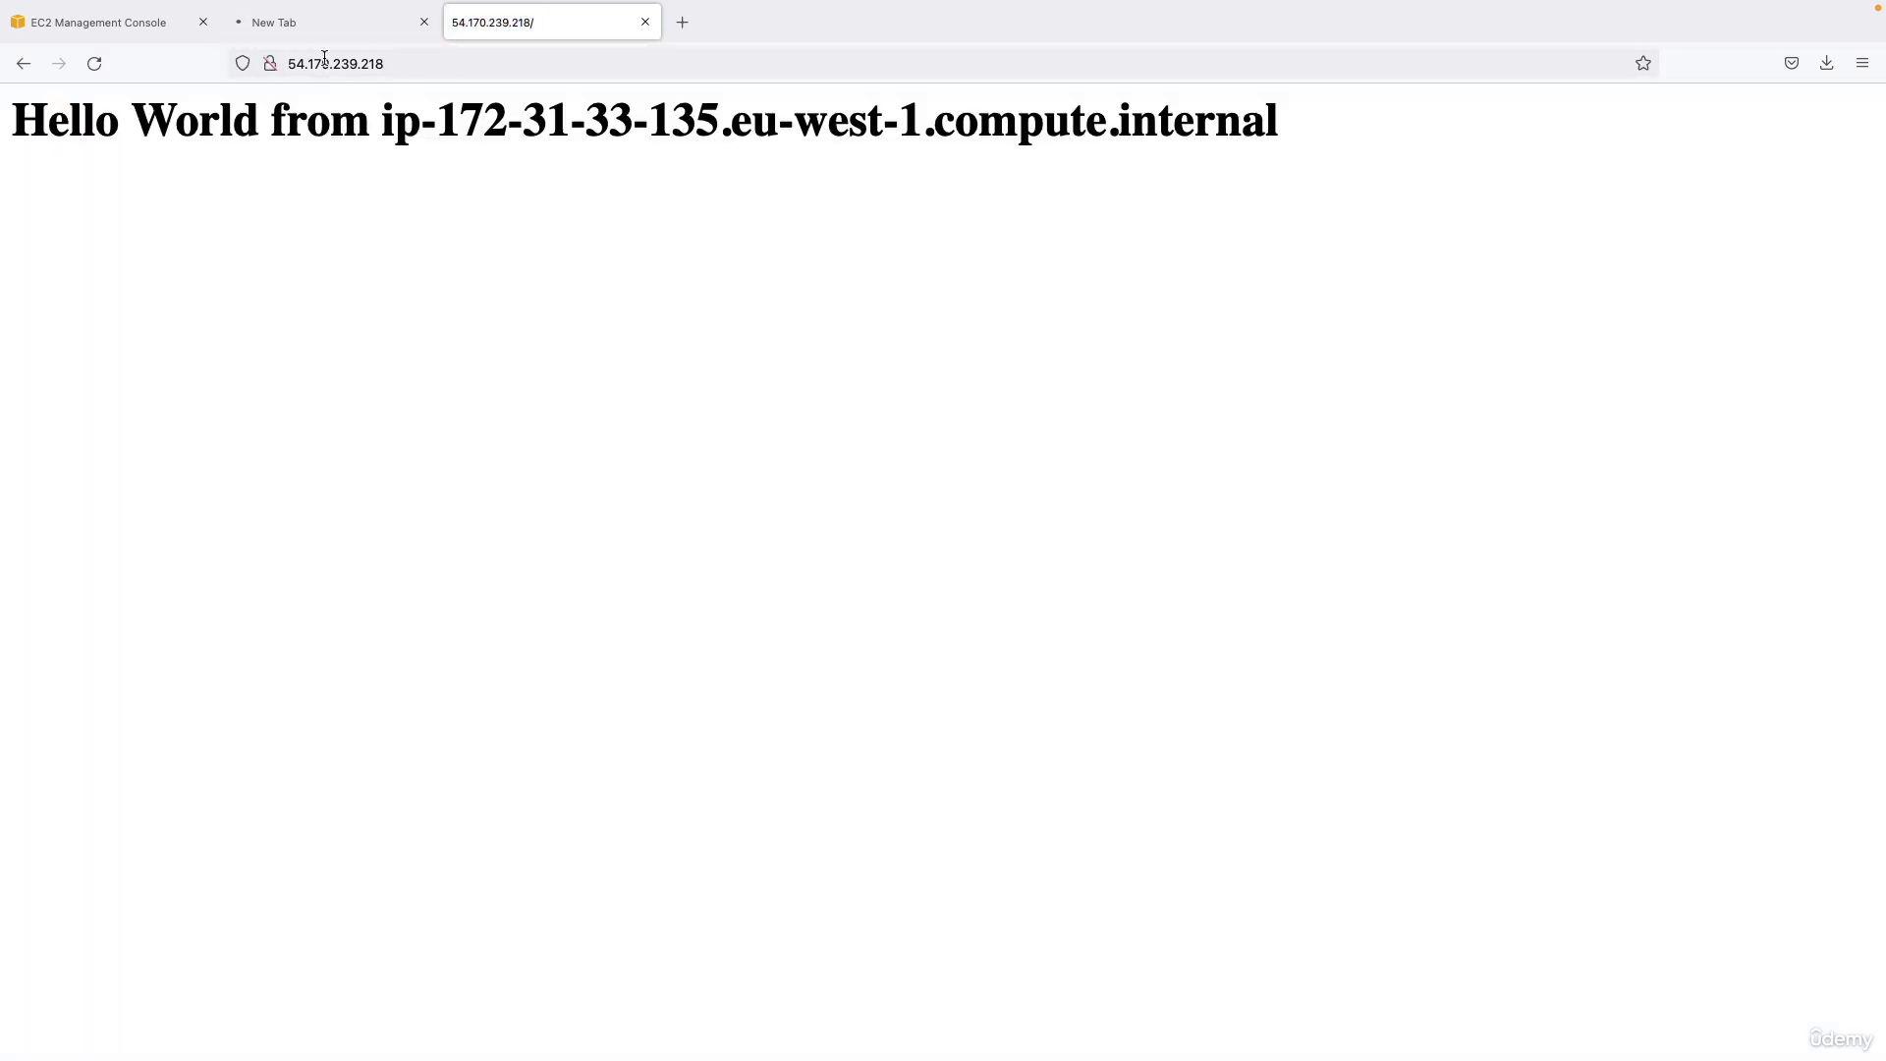
pyautogui.click(362, 35)
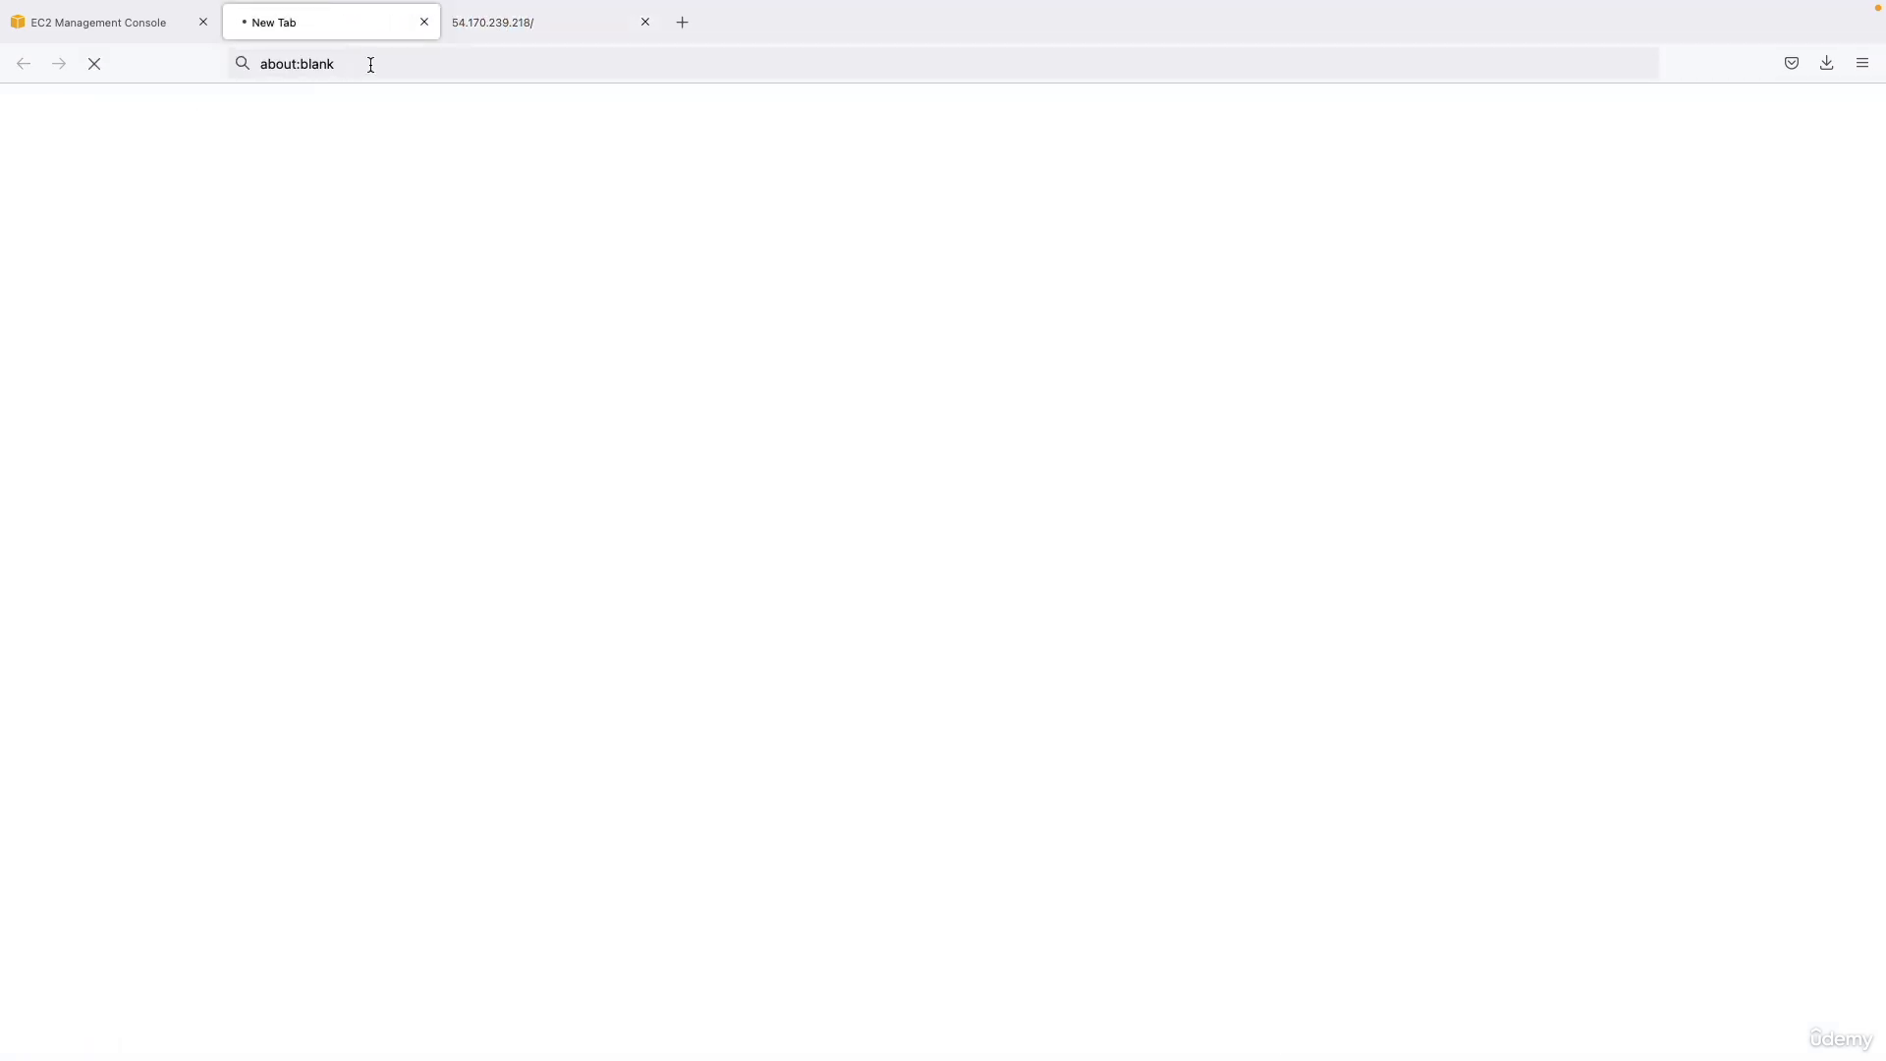
pyautogui.click(483, 27)
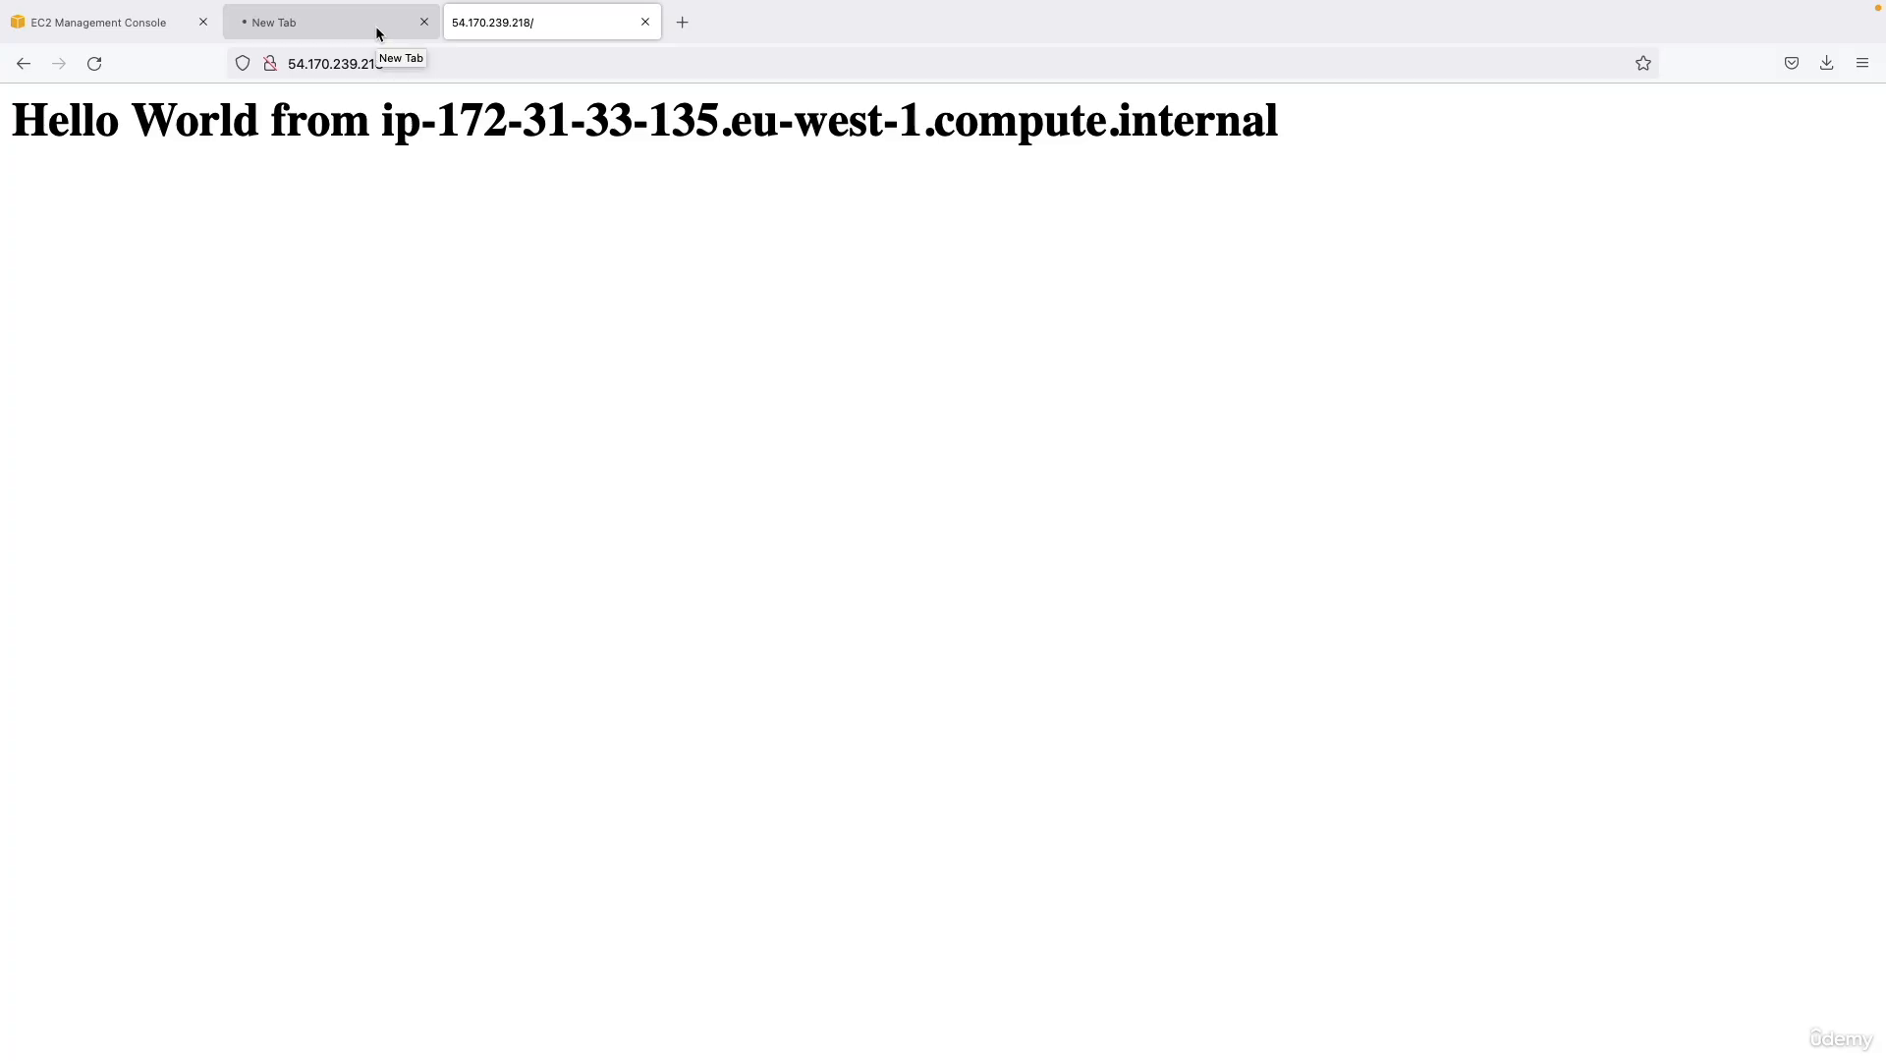
pyautogui.click(389, 31)
pyautogui.click(485, 25)
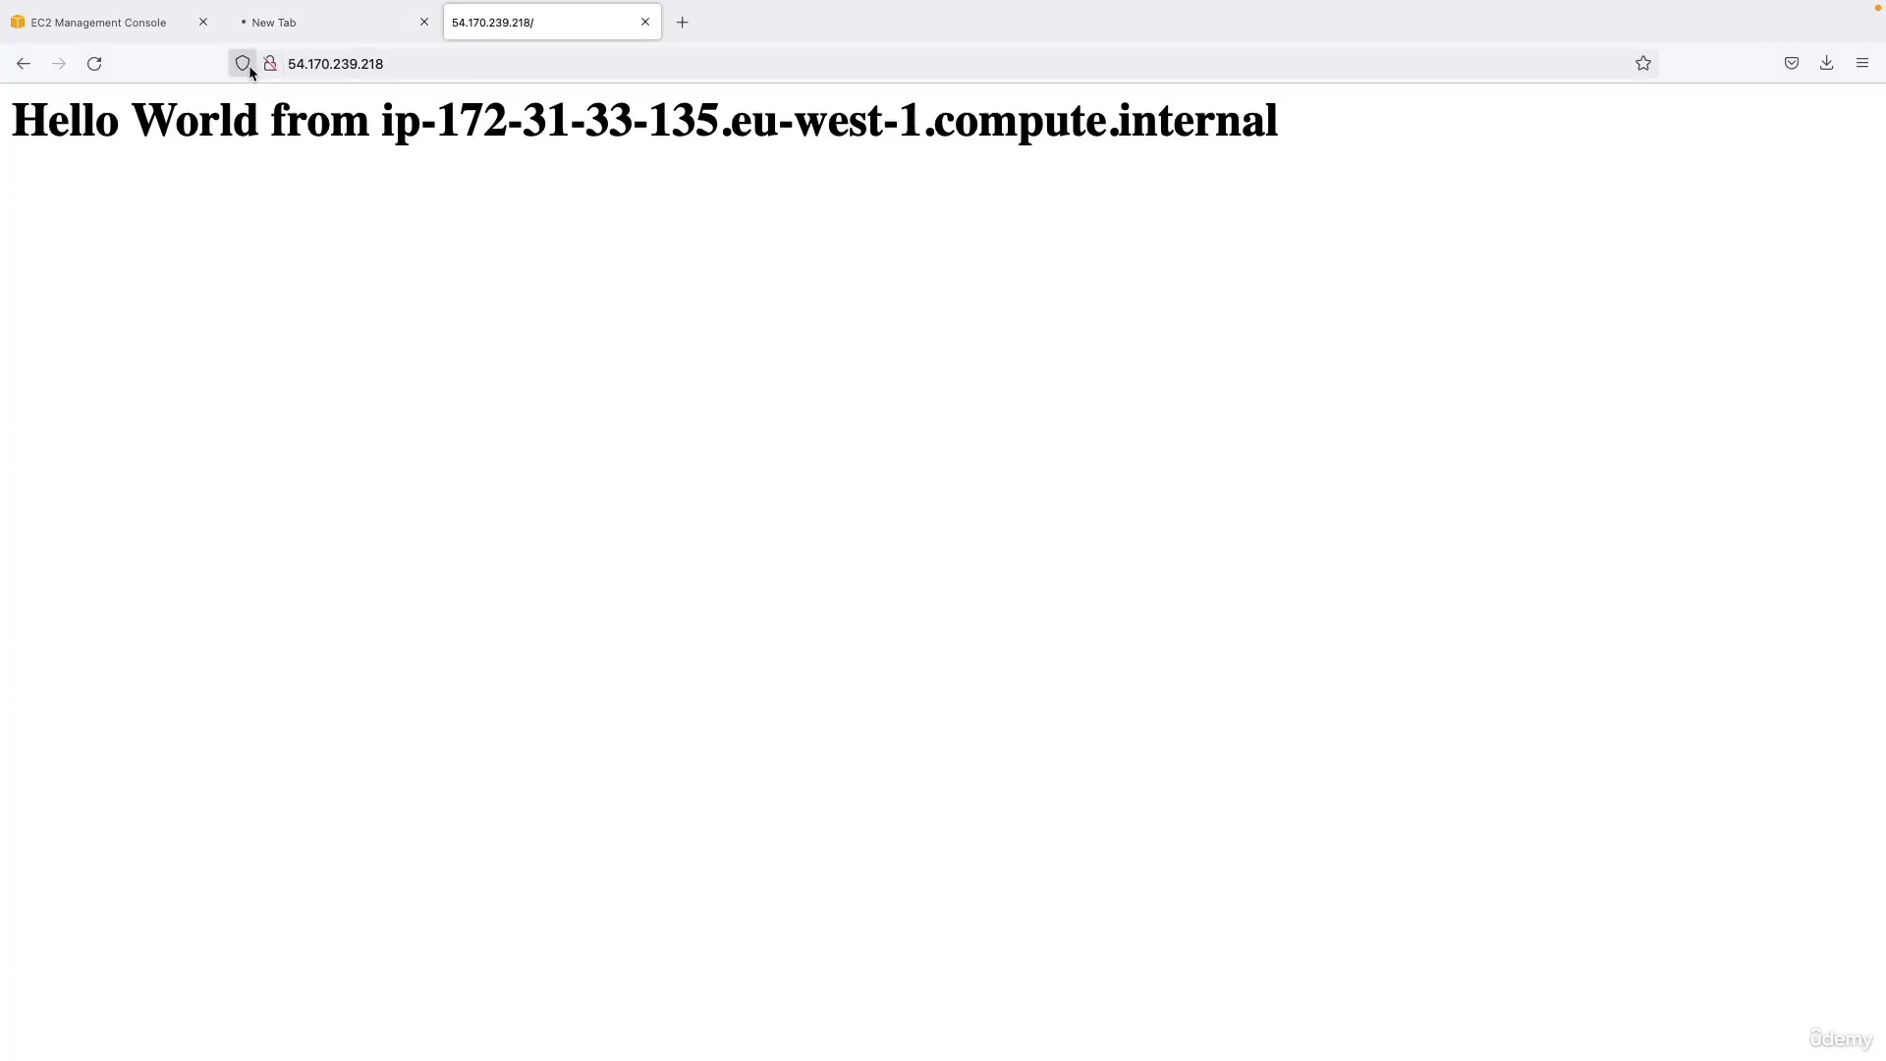
pyautogui.click(242, 63)
pyautogui.click(295, 65)
pyautogui.click(294, 65)
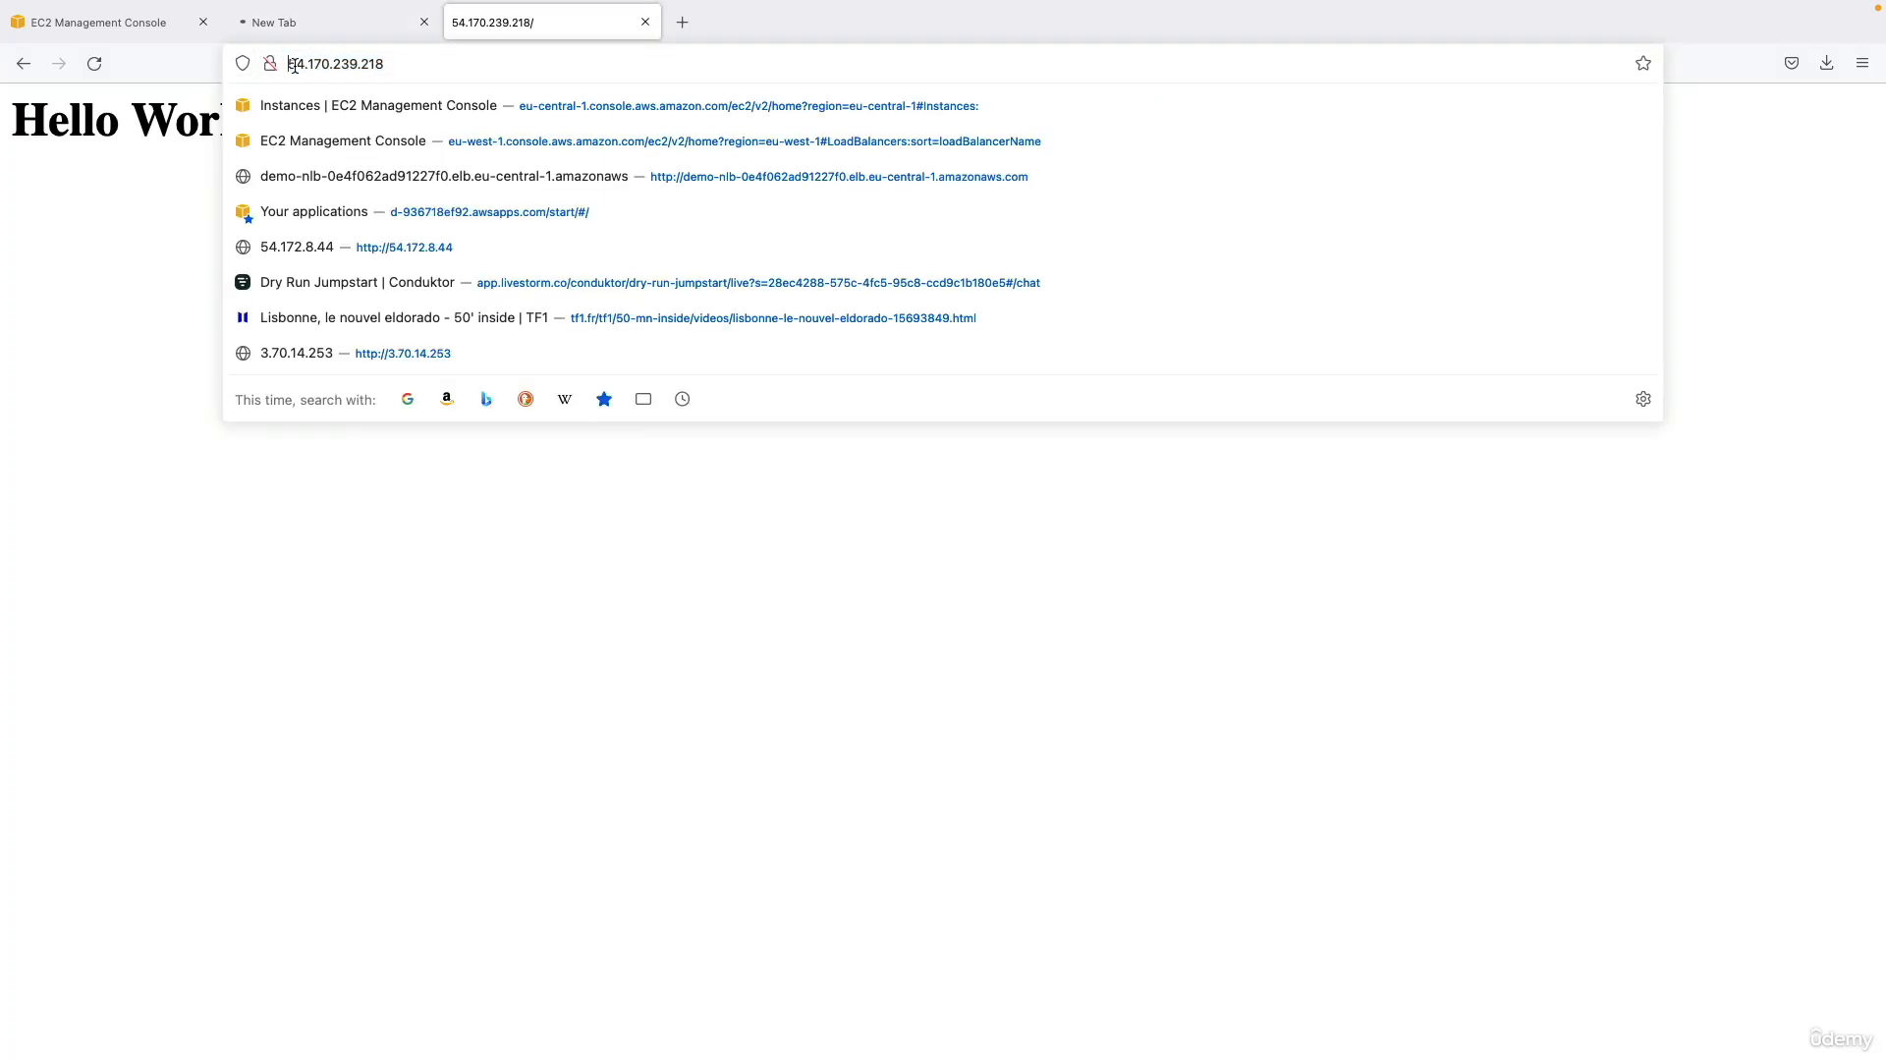
pyautogui.write('http://')
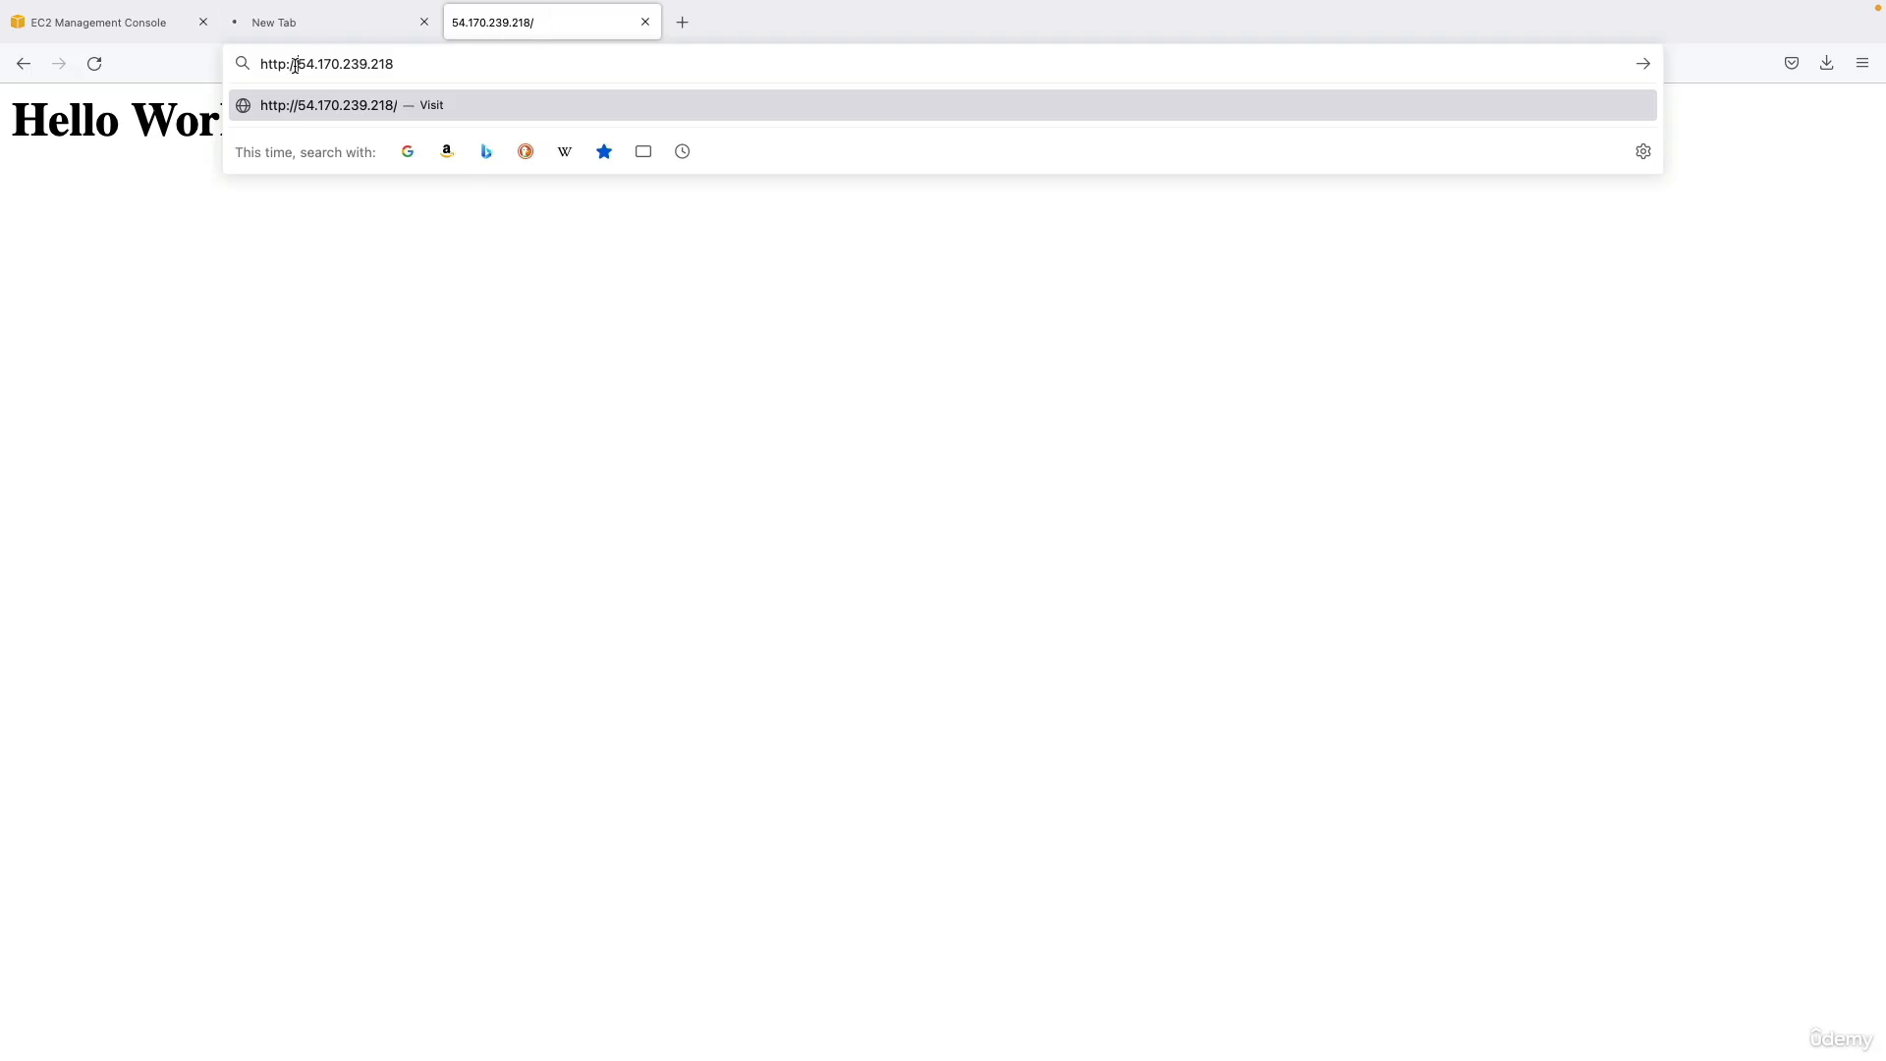
pyautogui.moveTo(297, 65); pyautogui.dragTo(426, 55)
pyautogui.click(431, 56)
pyautogui.write('s')
pyautogui.press('Return')
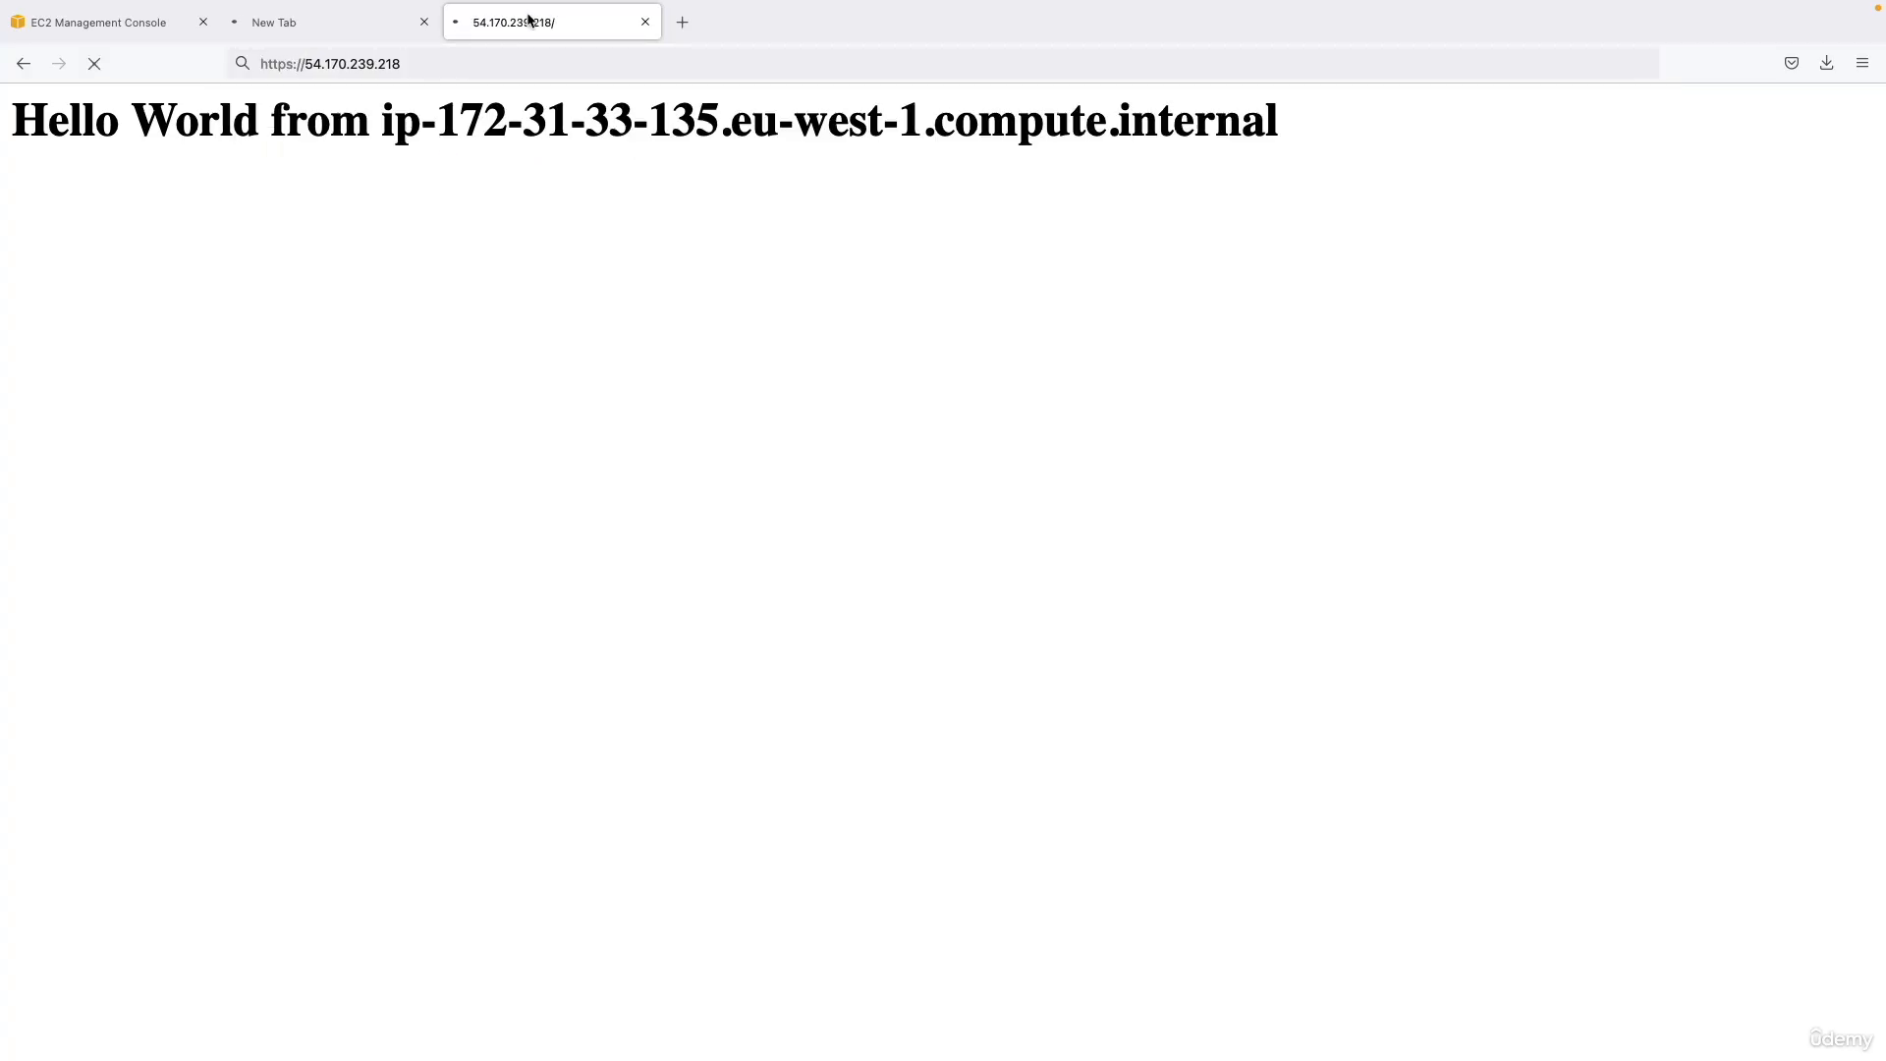
pyautogui.click(383, 37)
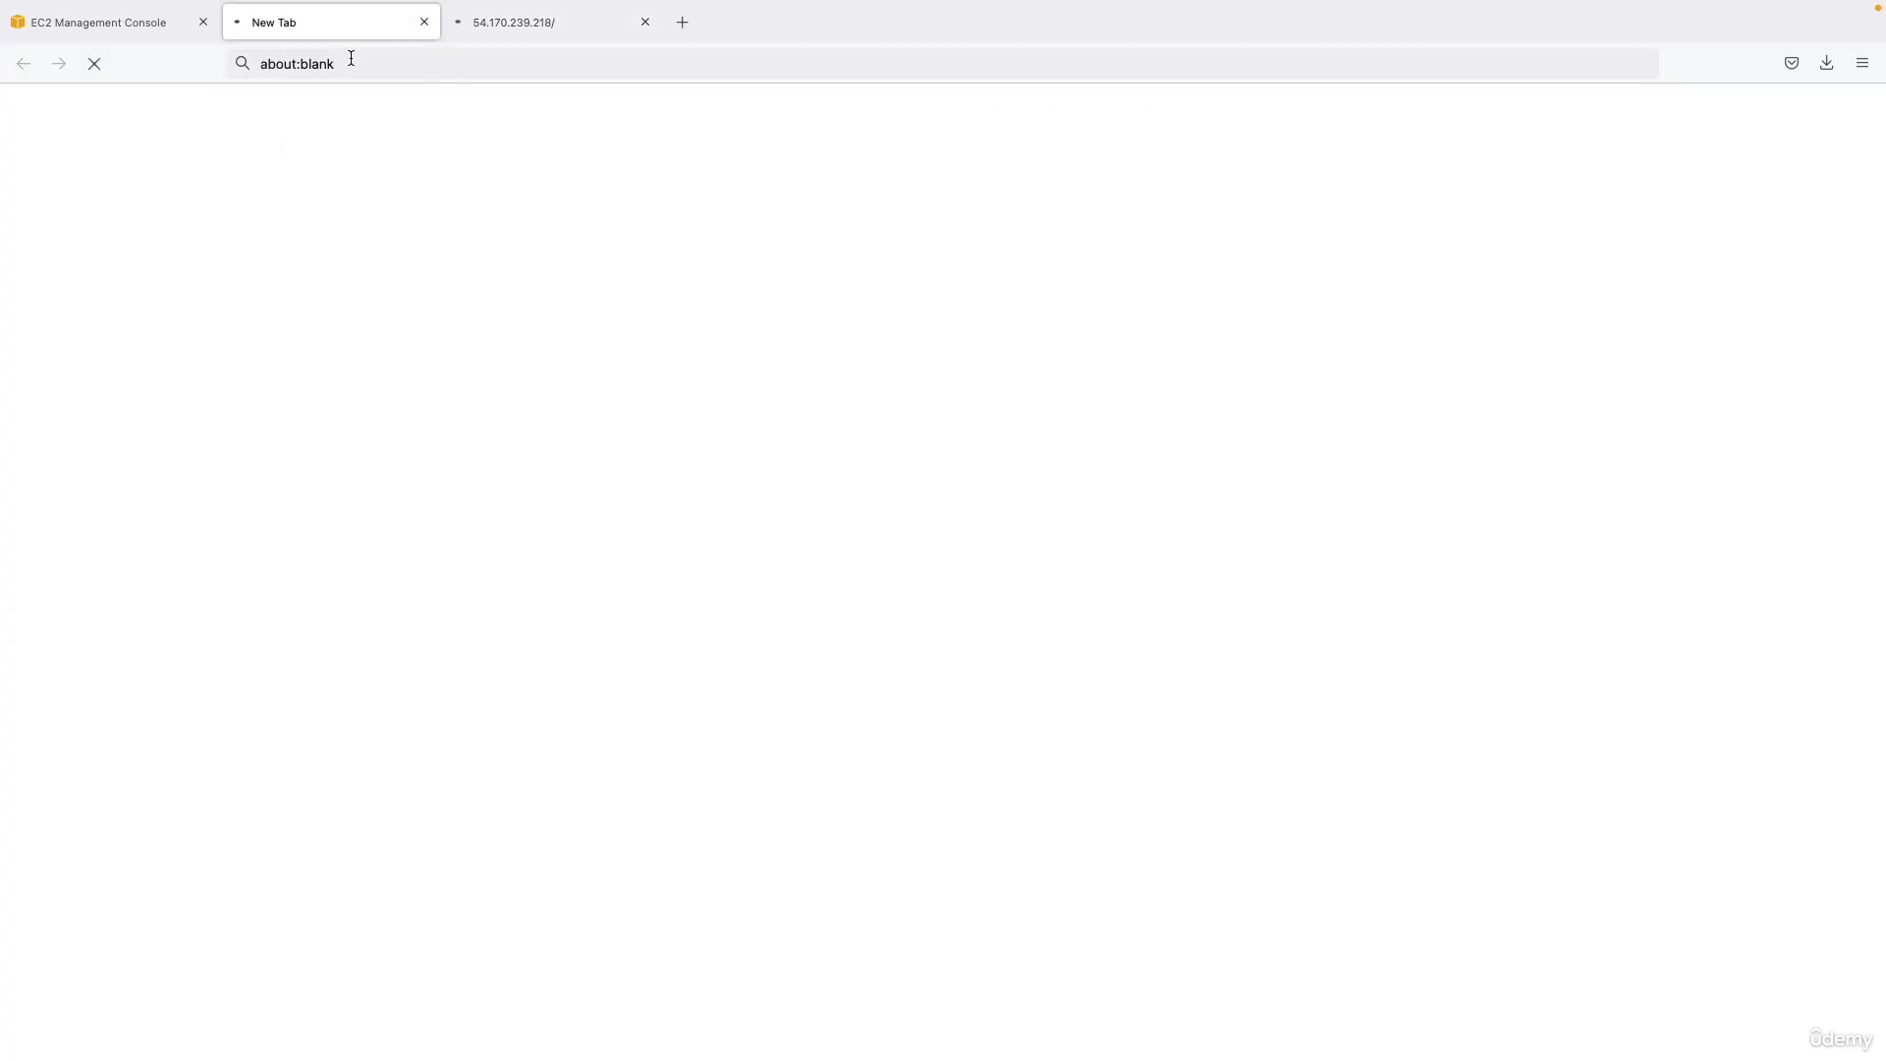
pyautogui.click(492, 21)
pyautogui.click(293, 65)
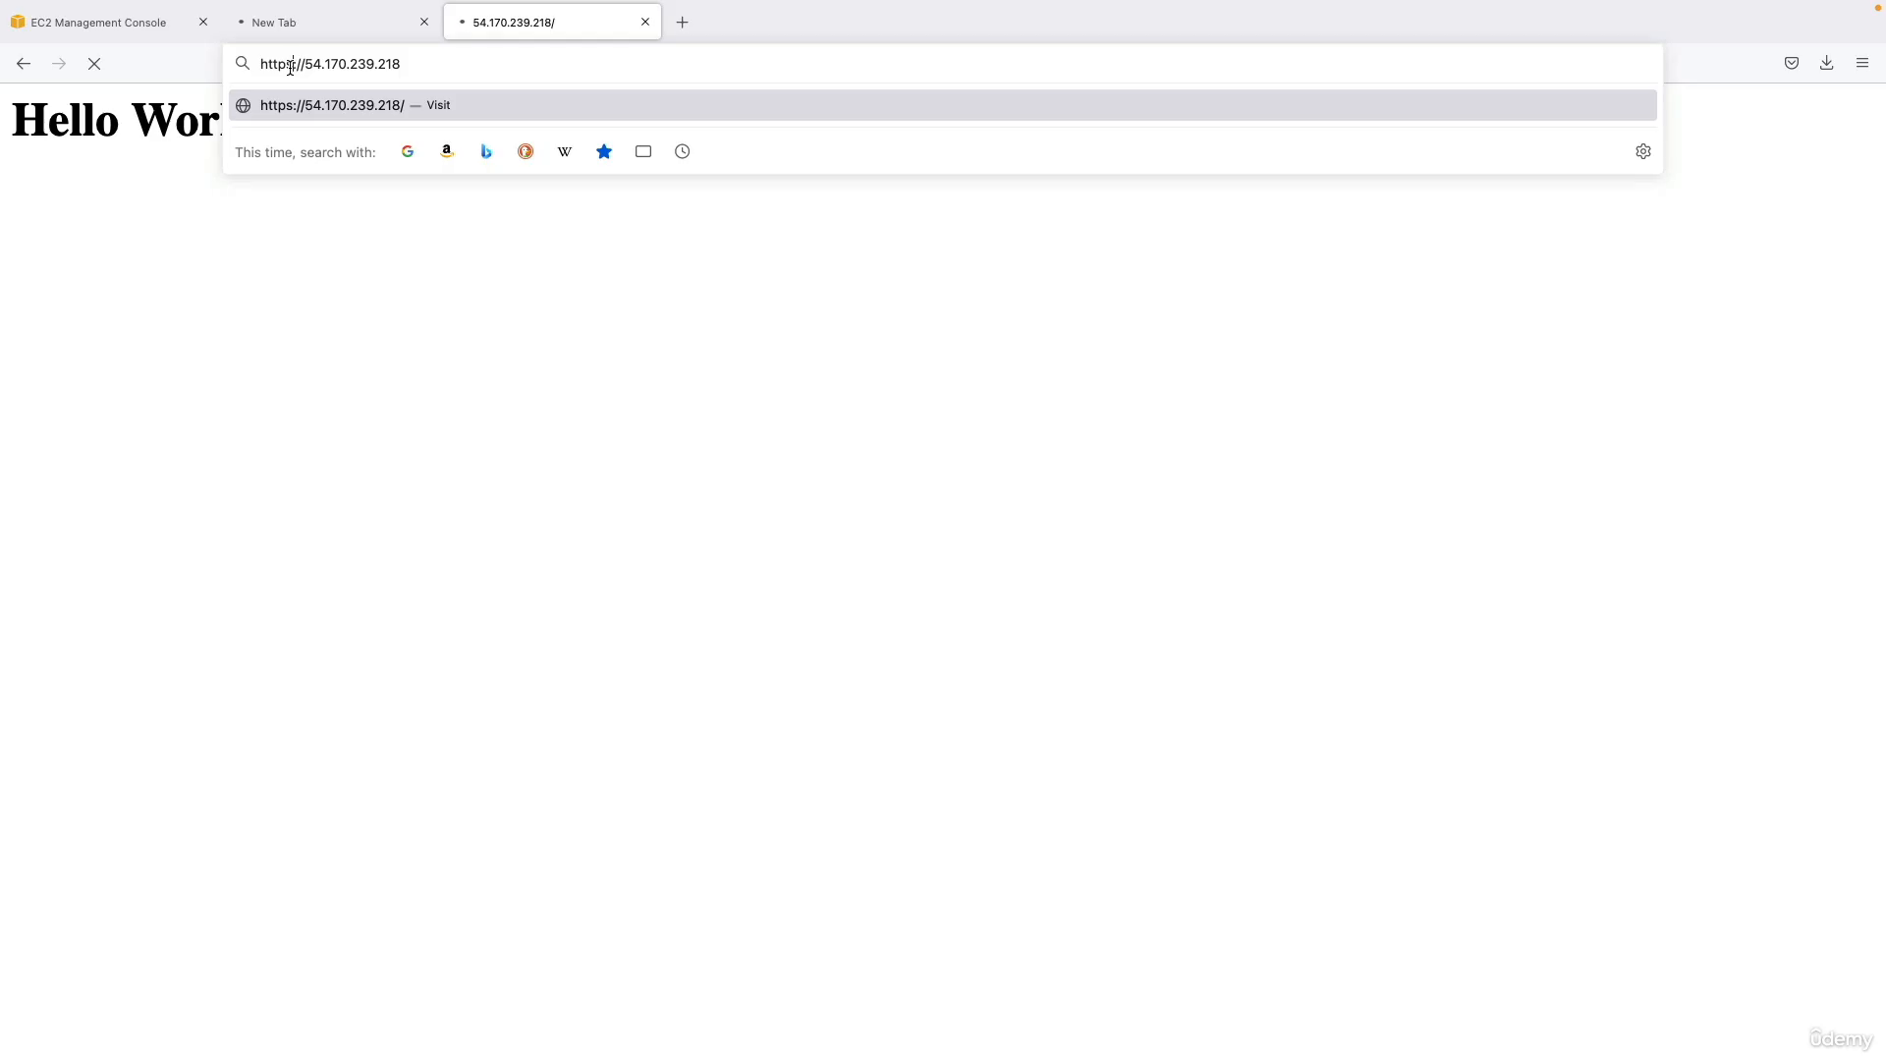
pyautogui.press('BackSpace')
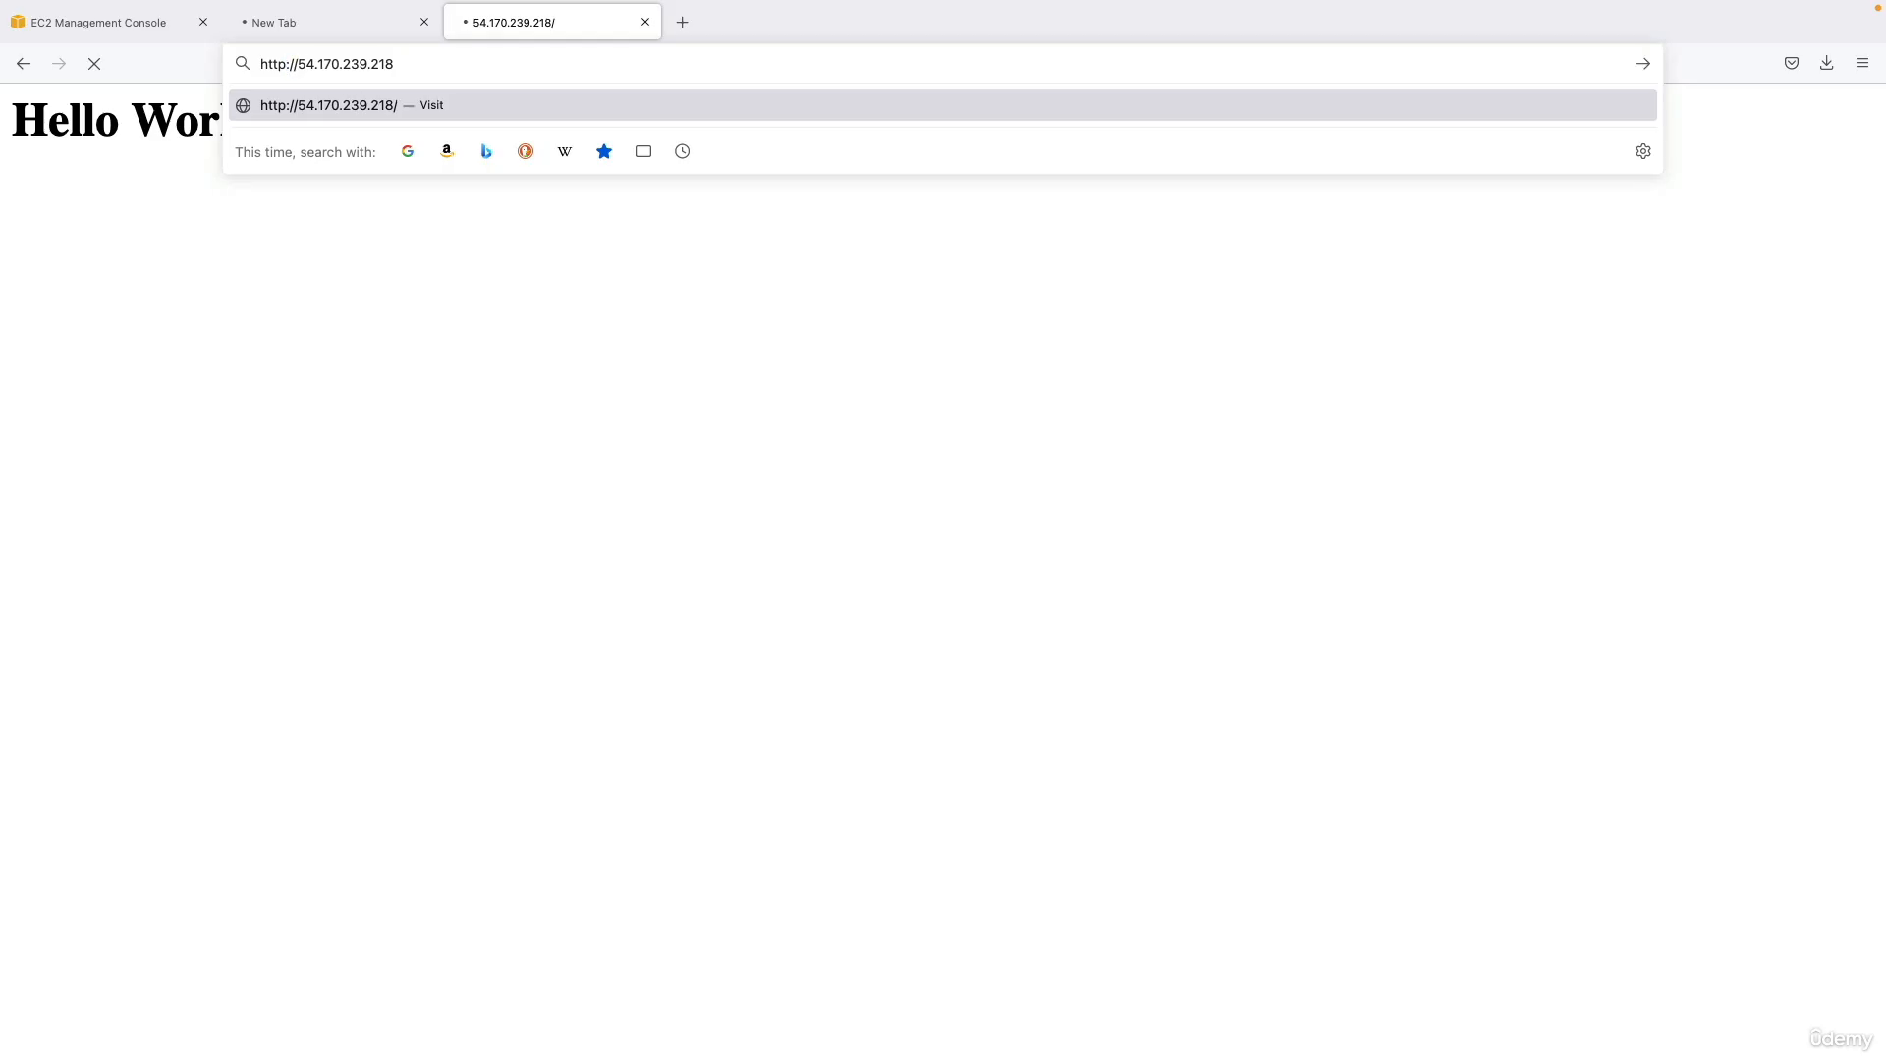
pyautogui.press('Return')
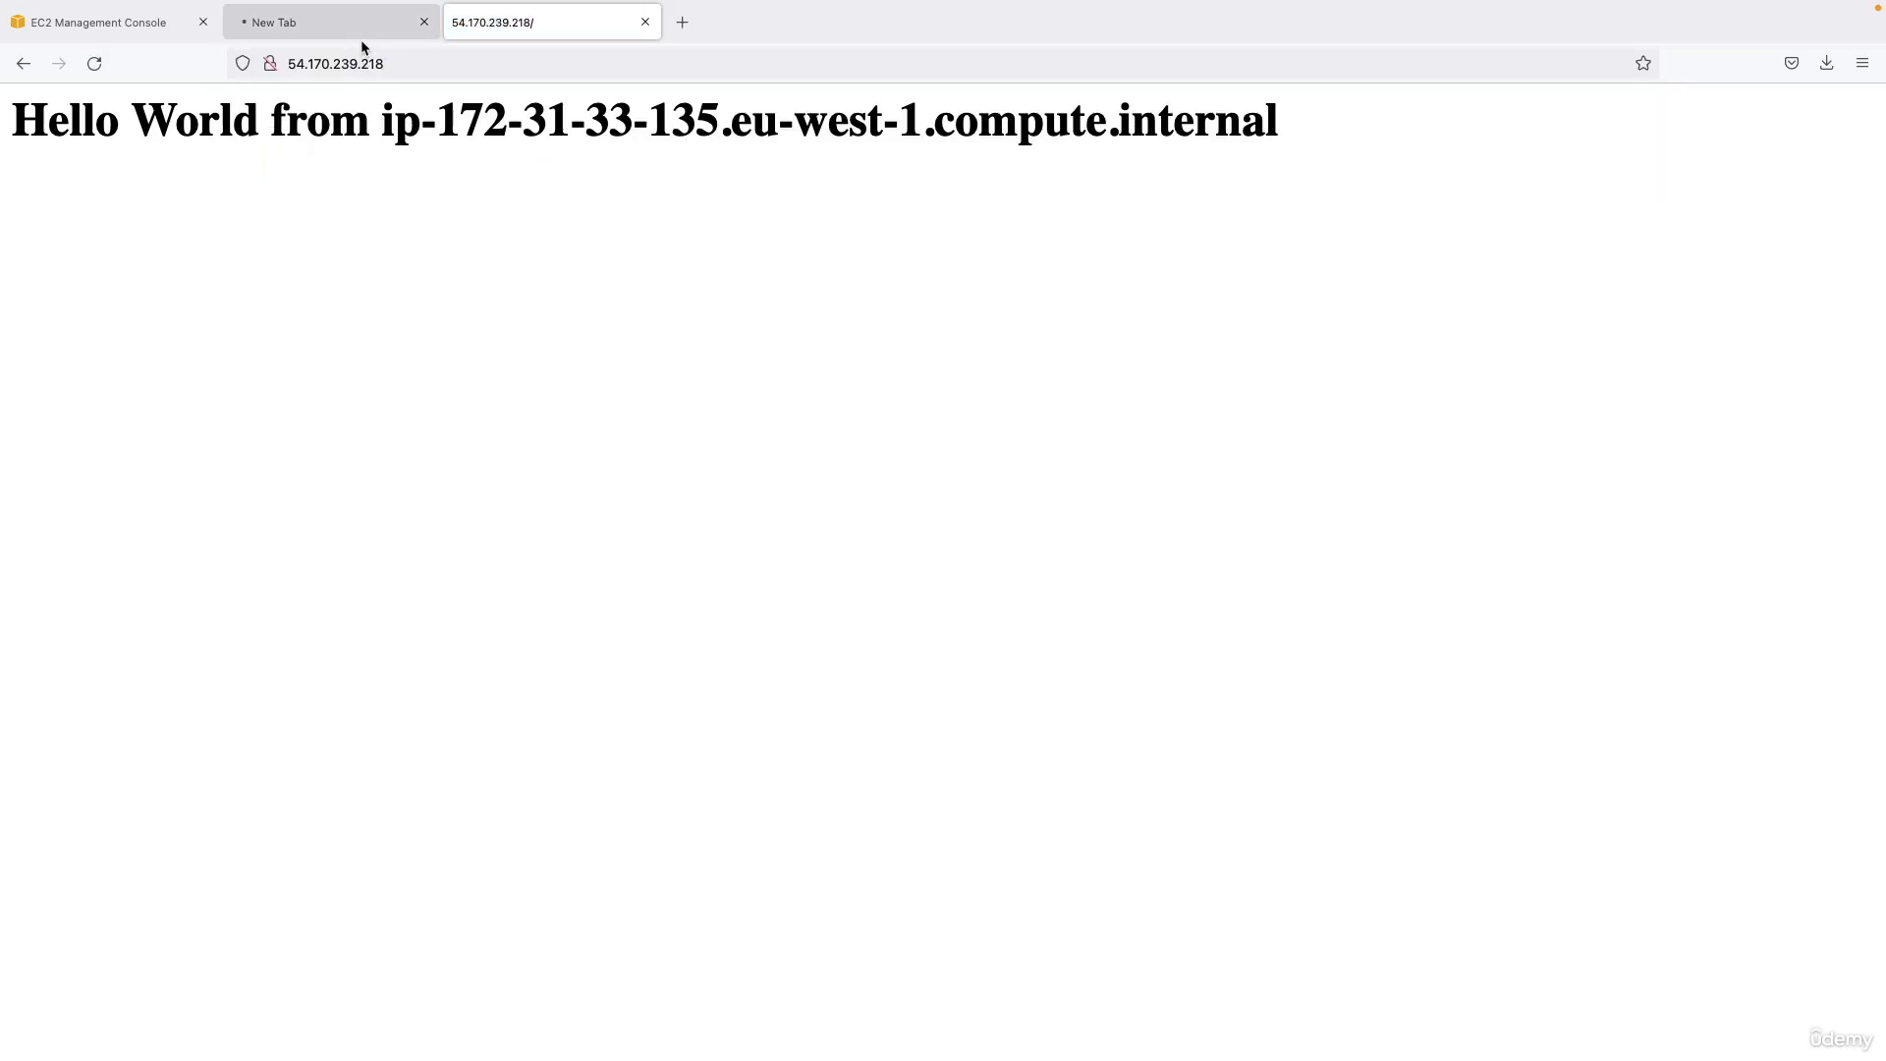
pyautogui.click(425, 23)
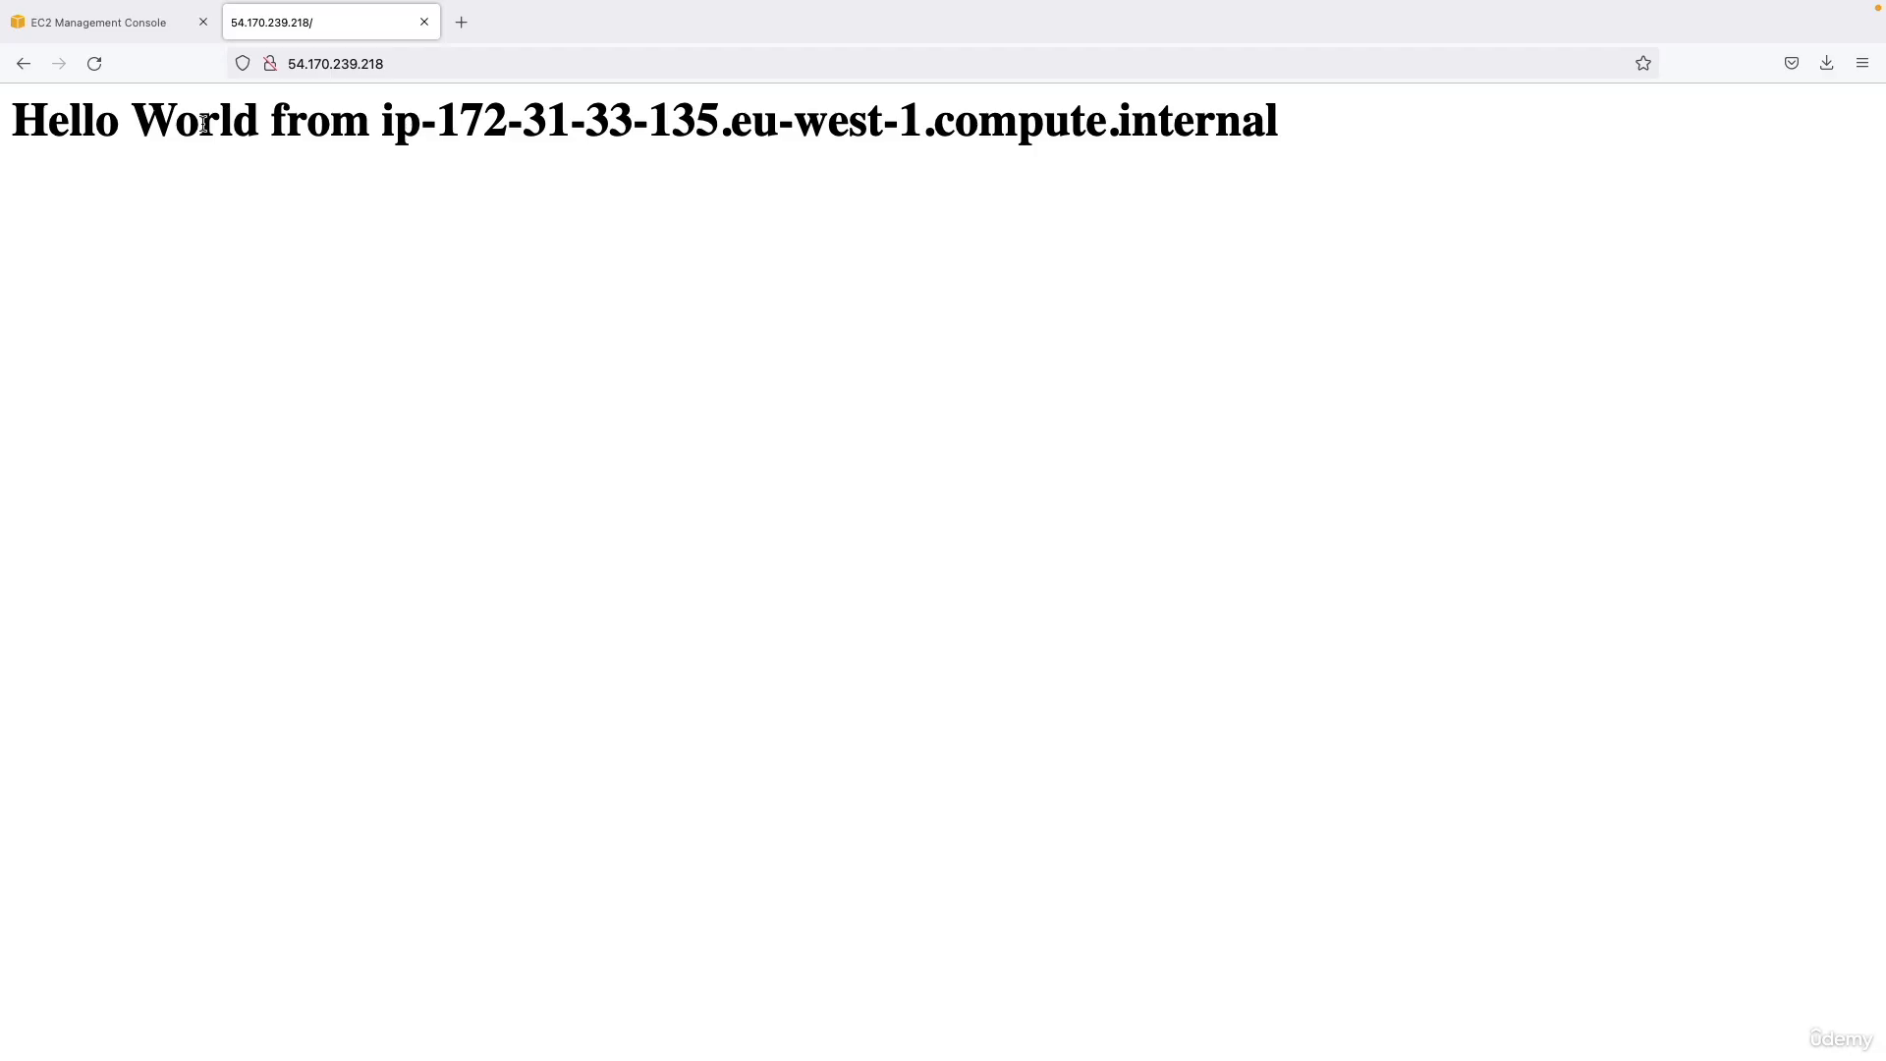
# Examine the Hello World message on the web page and the IP address it contains.
pyautogui.moveTo(2, 129); pyautogui.dragTo(204, 125)
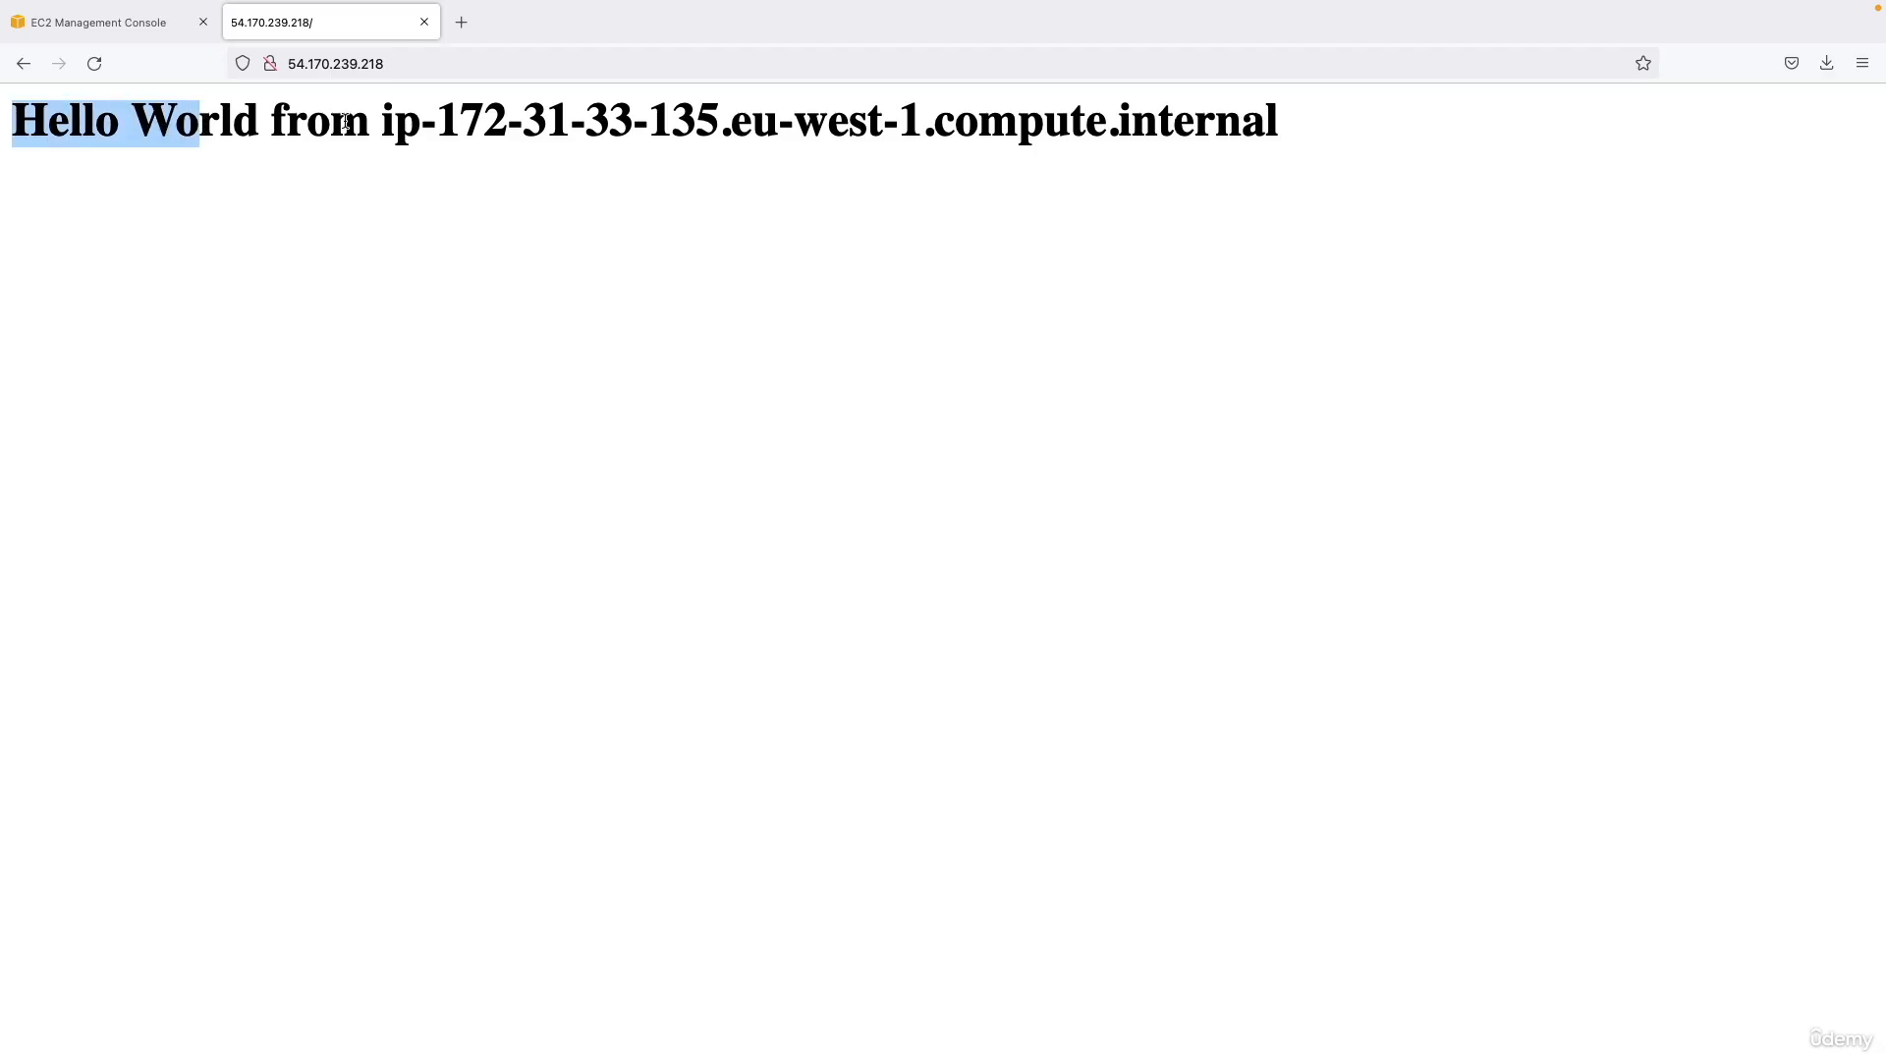
pyautogui.click(382, 125)
pyautogui.moveTo(382, 125); pyautogui.dragTo(719, 123)
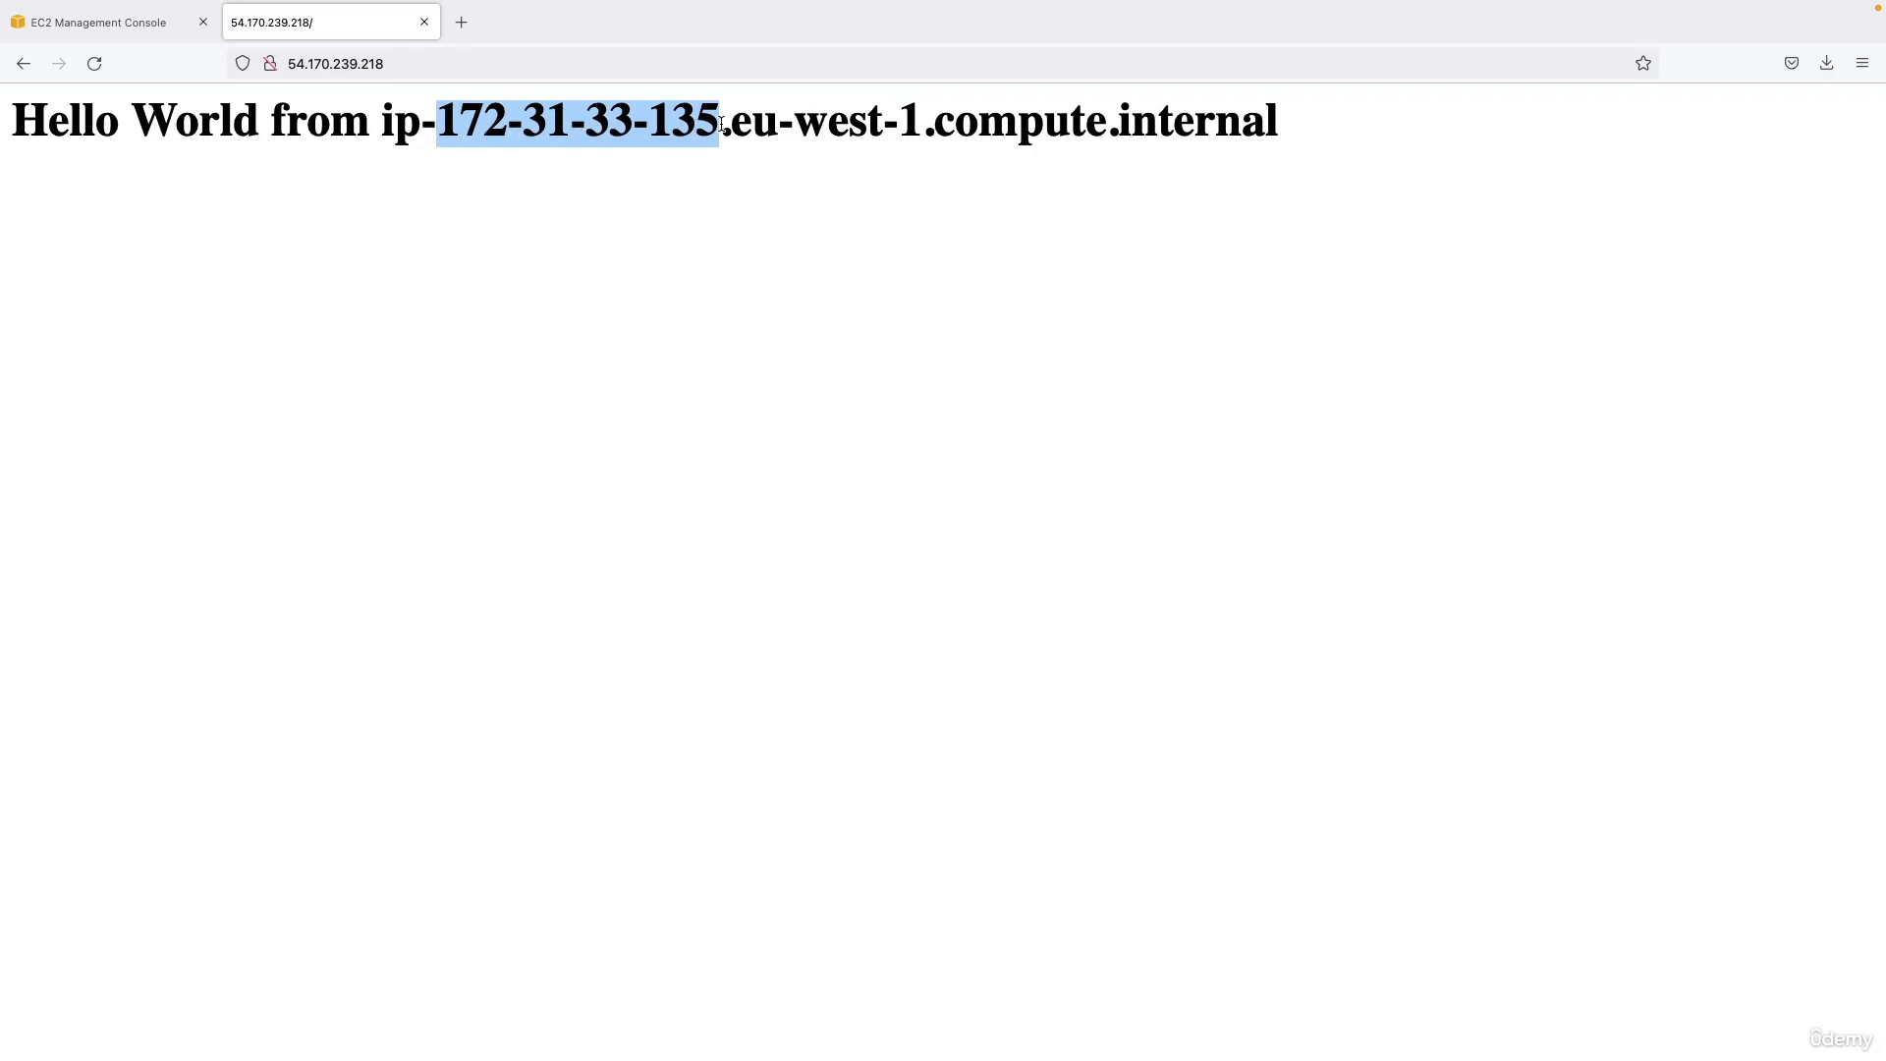
# Compare the private IPv4 address in the details of My First Instance with the IP address in the web page's message.
pyautogui.click(140, 29)
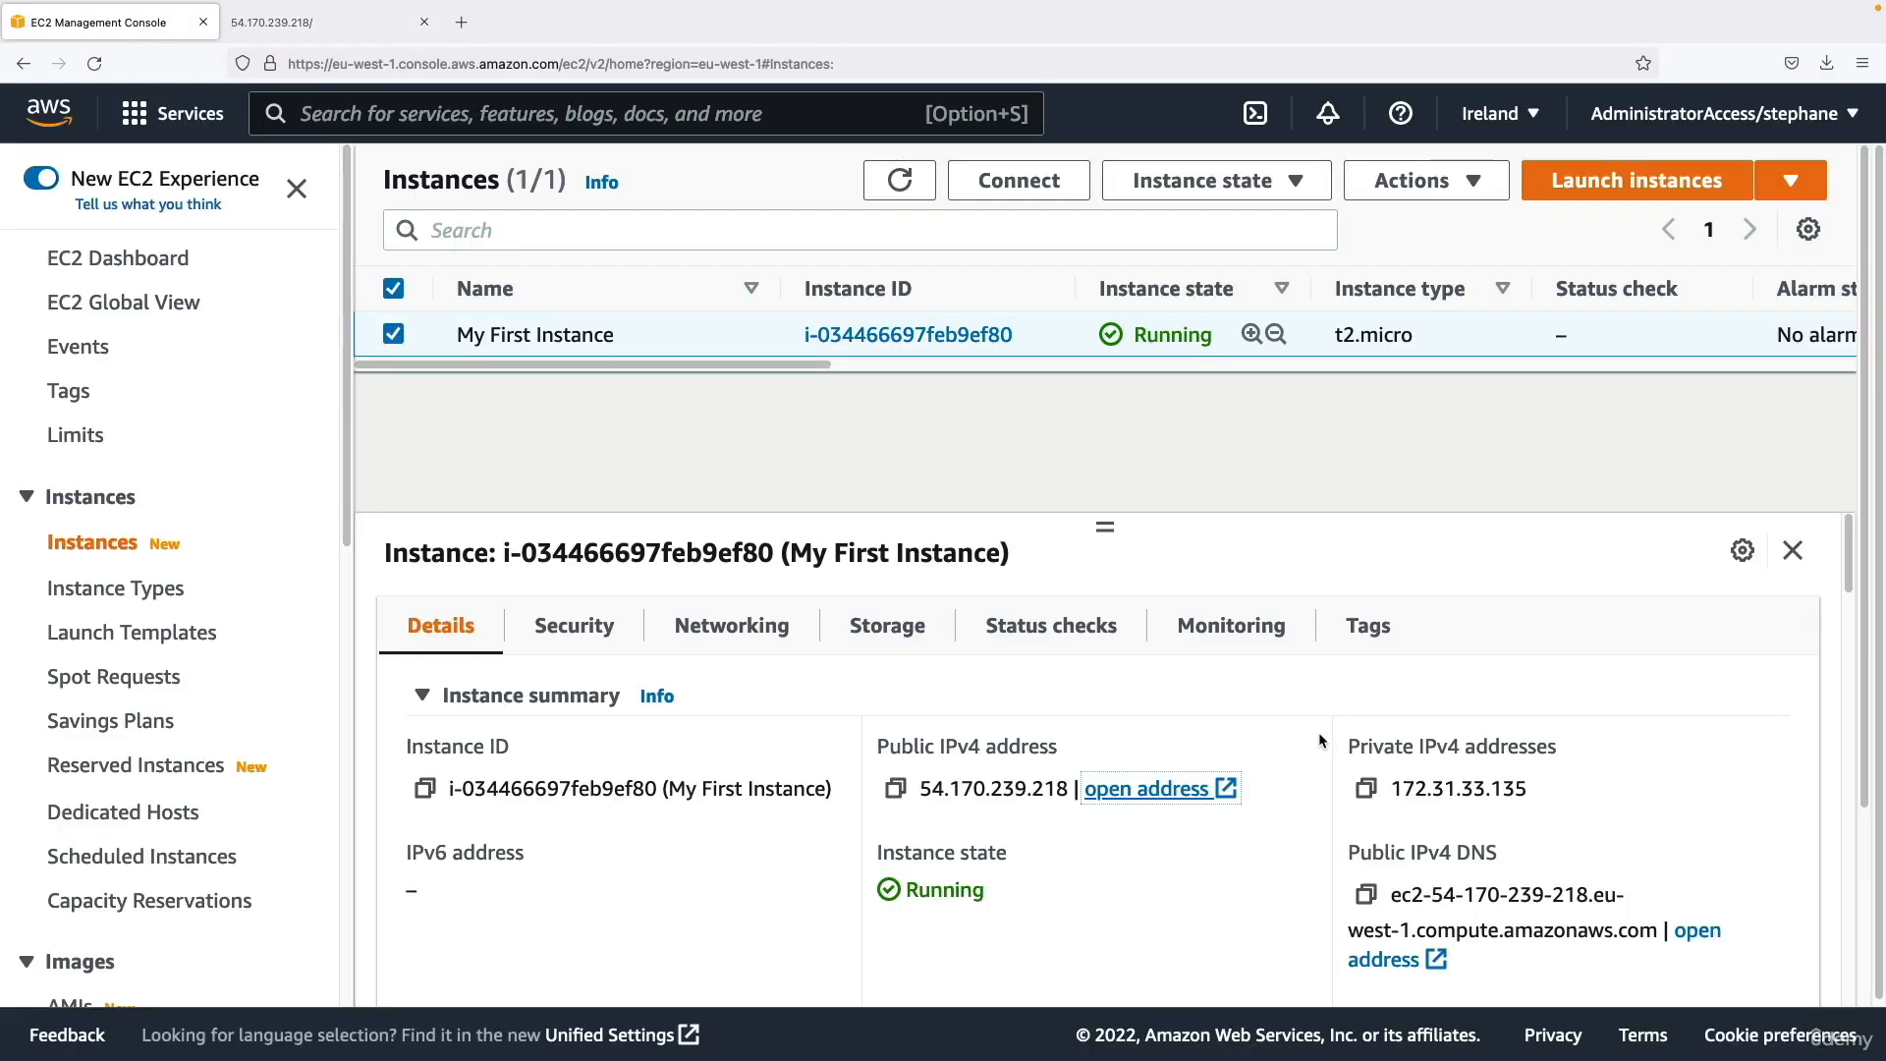
pyautogui.moveTo(1354, 744); pyautogui.dragTo(1532, 776)
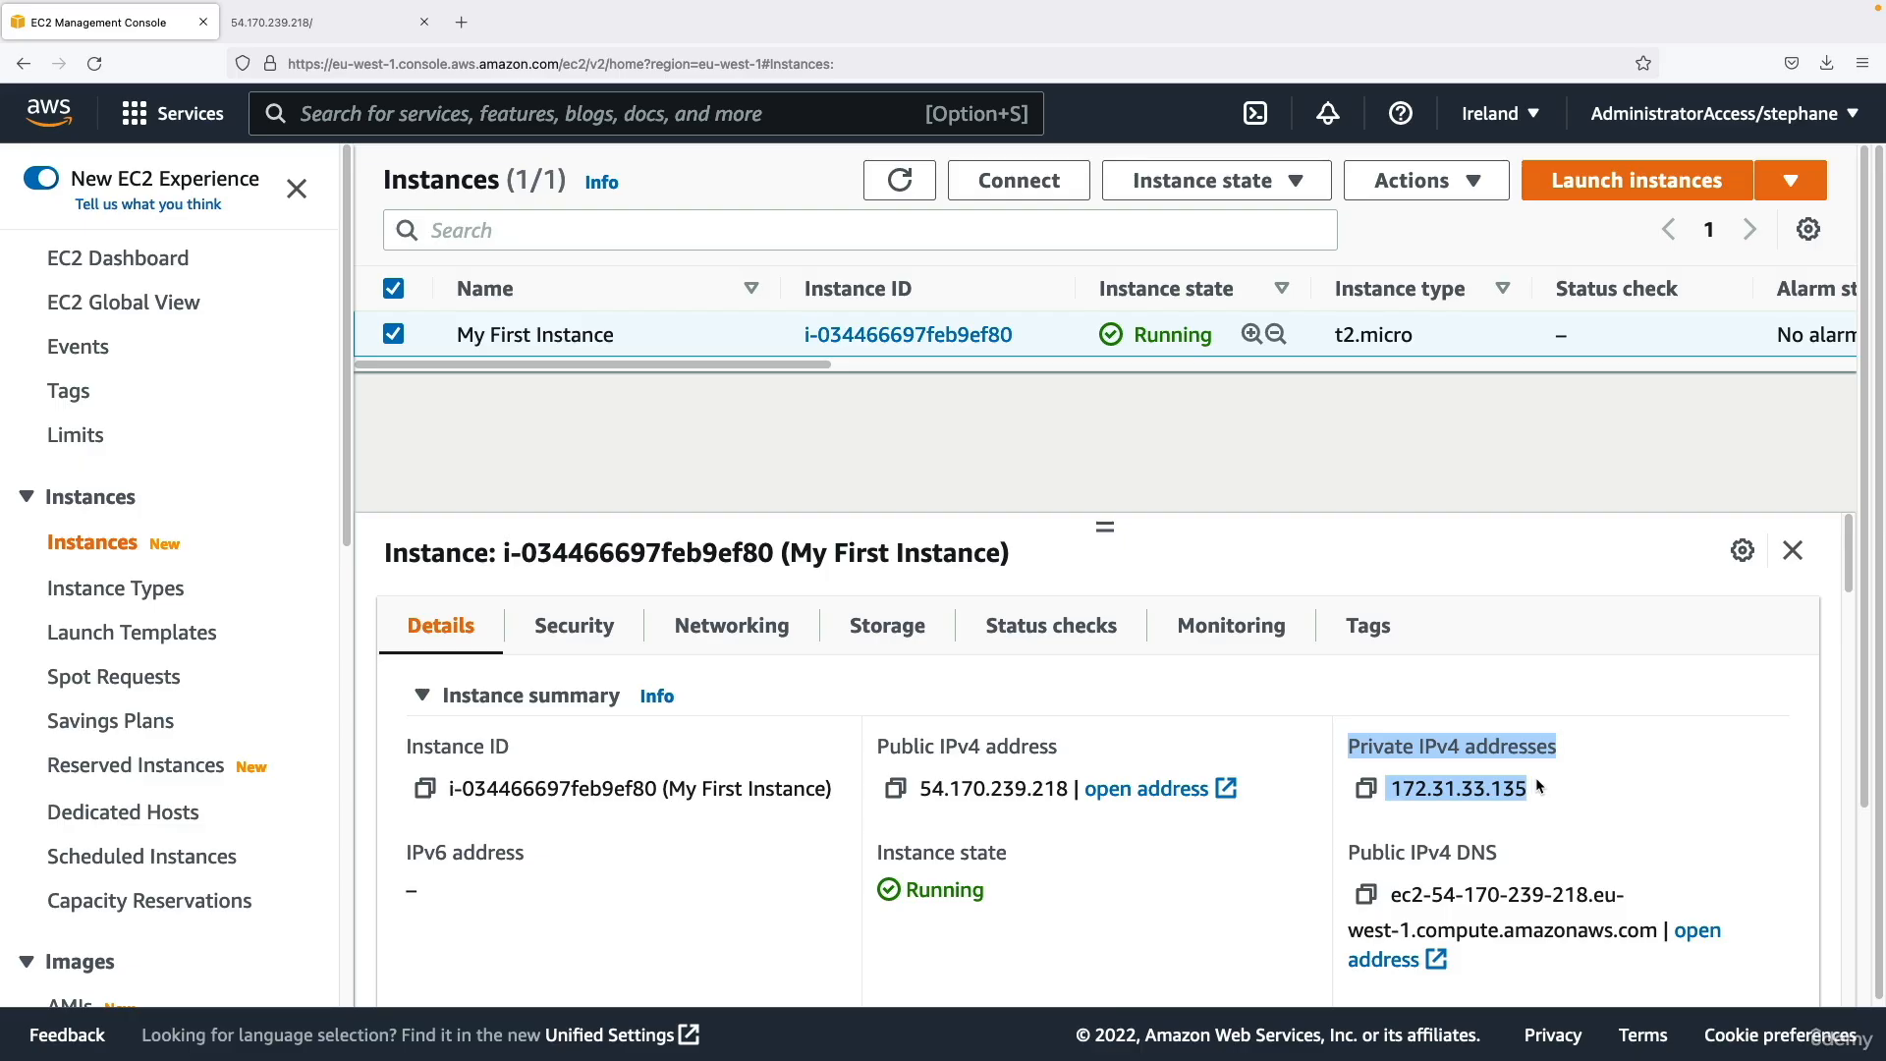
pyautogui.click(1536, 783)
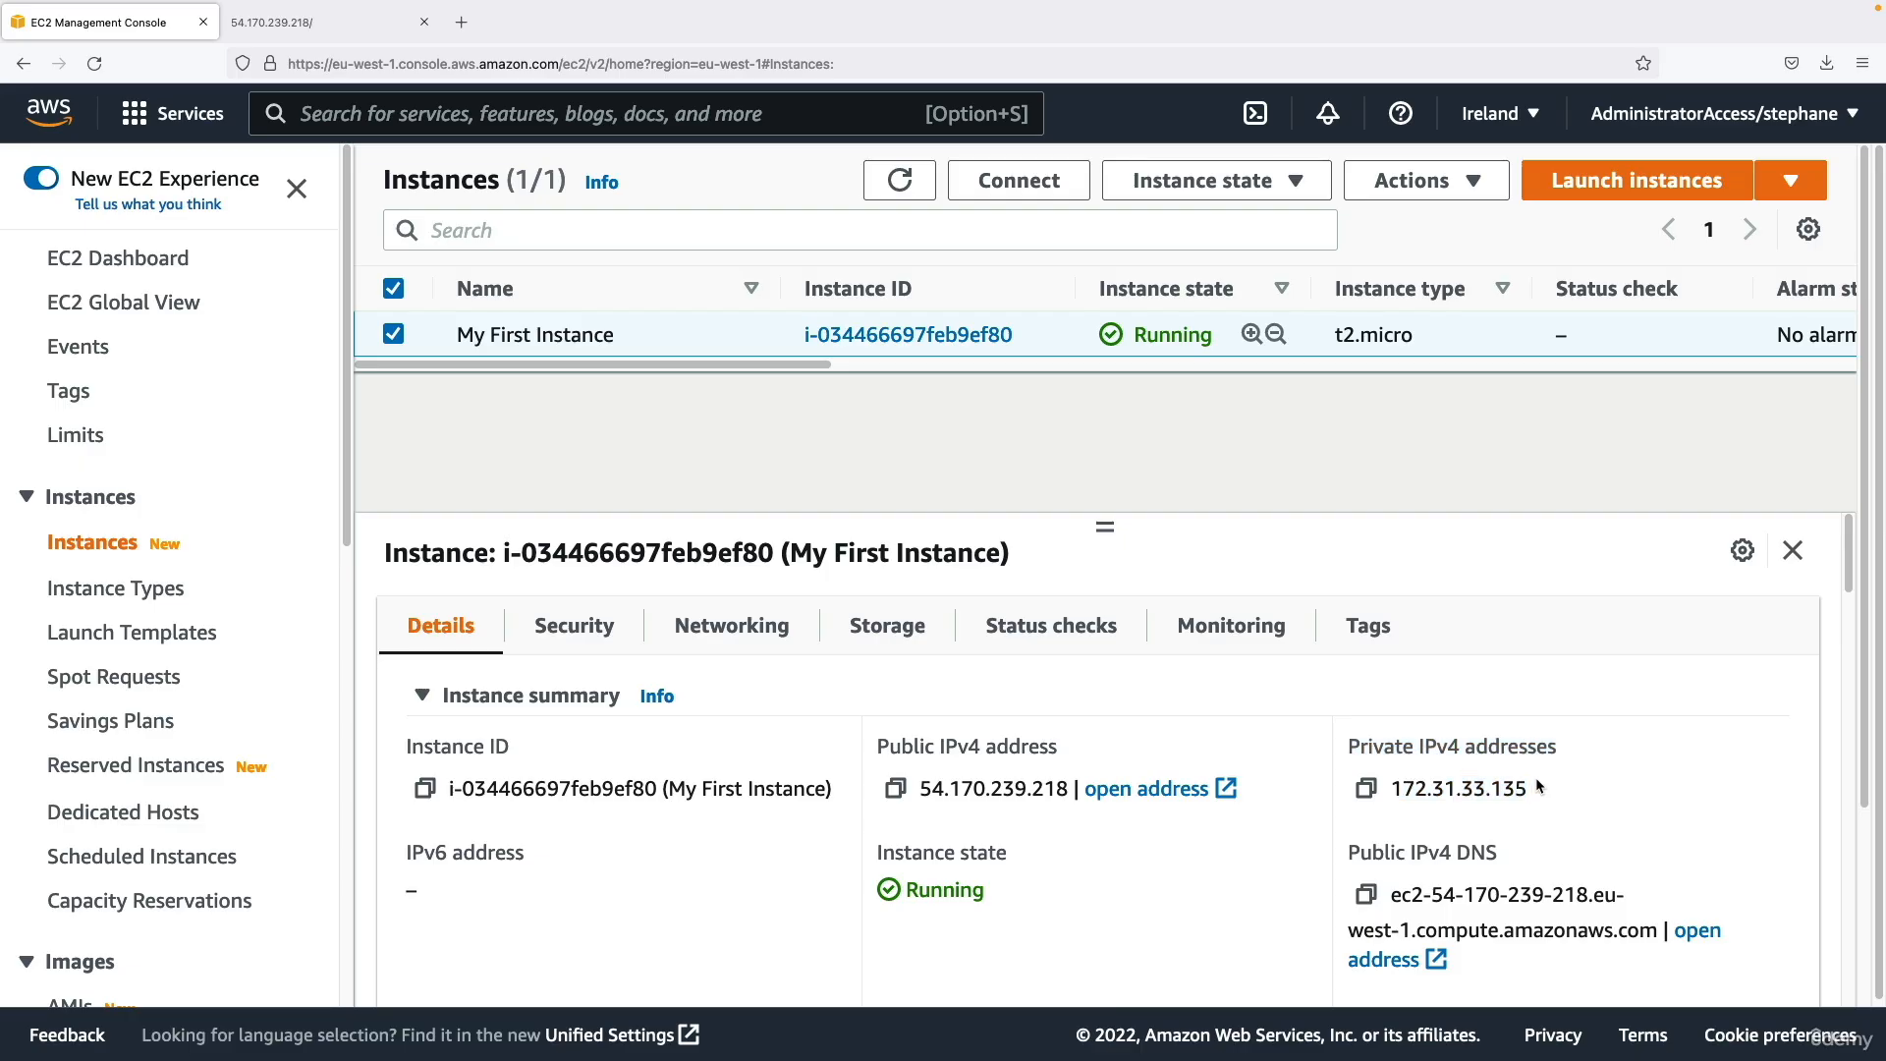
pyautogui.doubleClick(927, 792)
pyautogui.moveTo(1403, 789); pyautogui.dragTo(1476, 791)
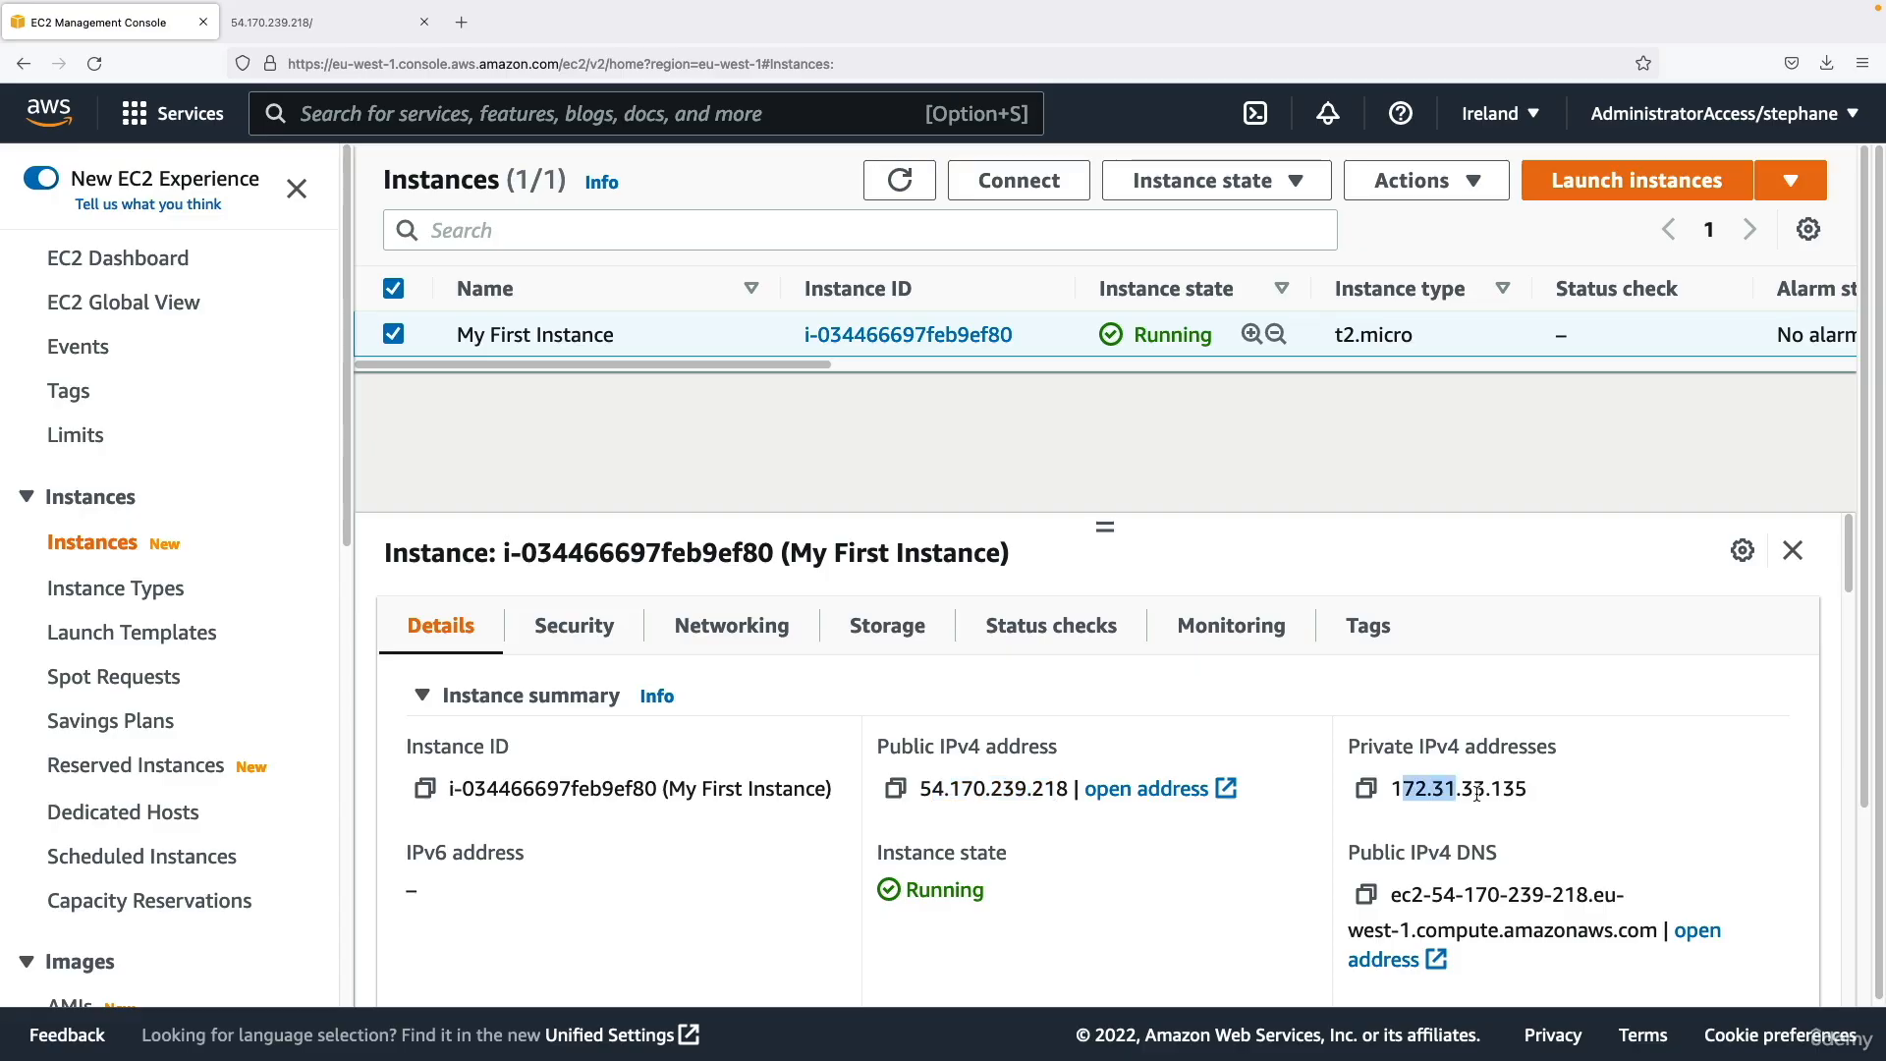
pyautogui.click(1540, 795)
pyautogui.click(381, 25)
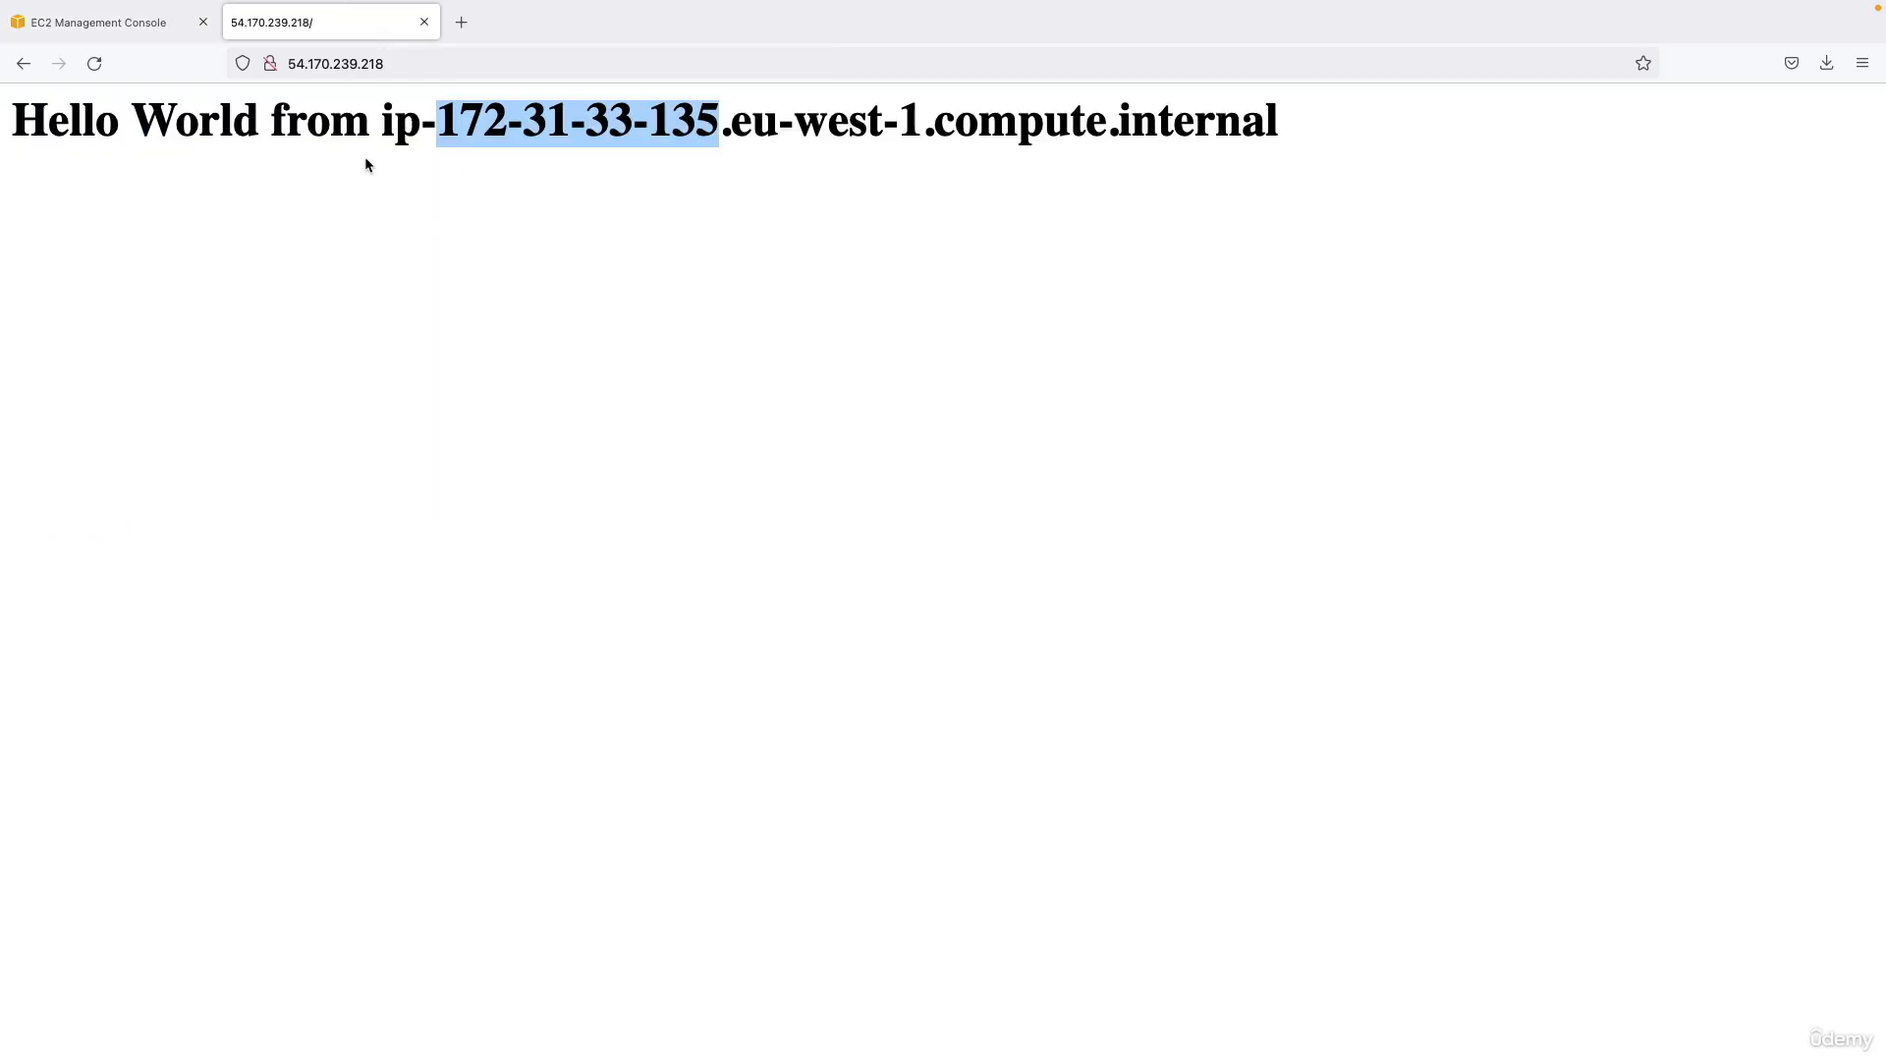
pyautogui.click(365, 157)
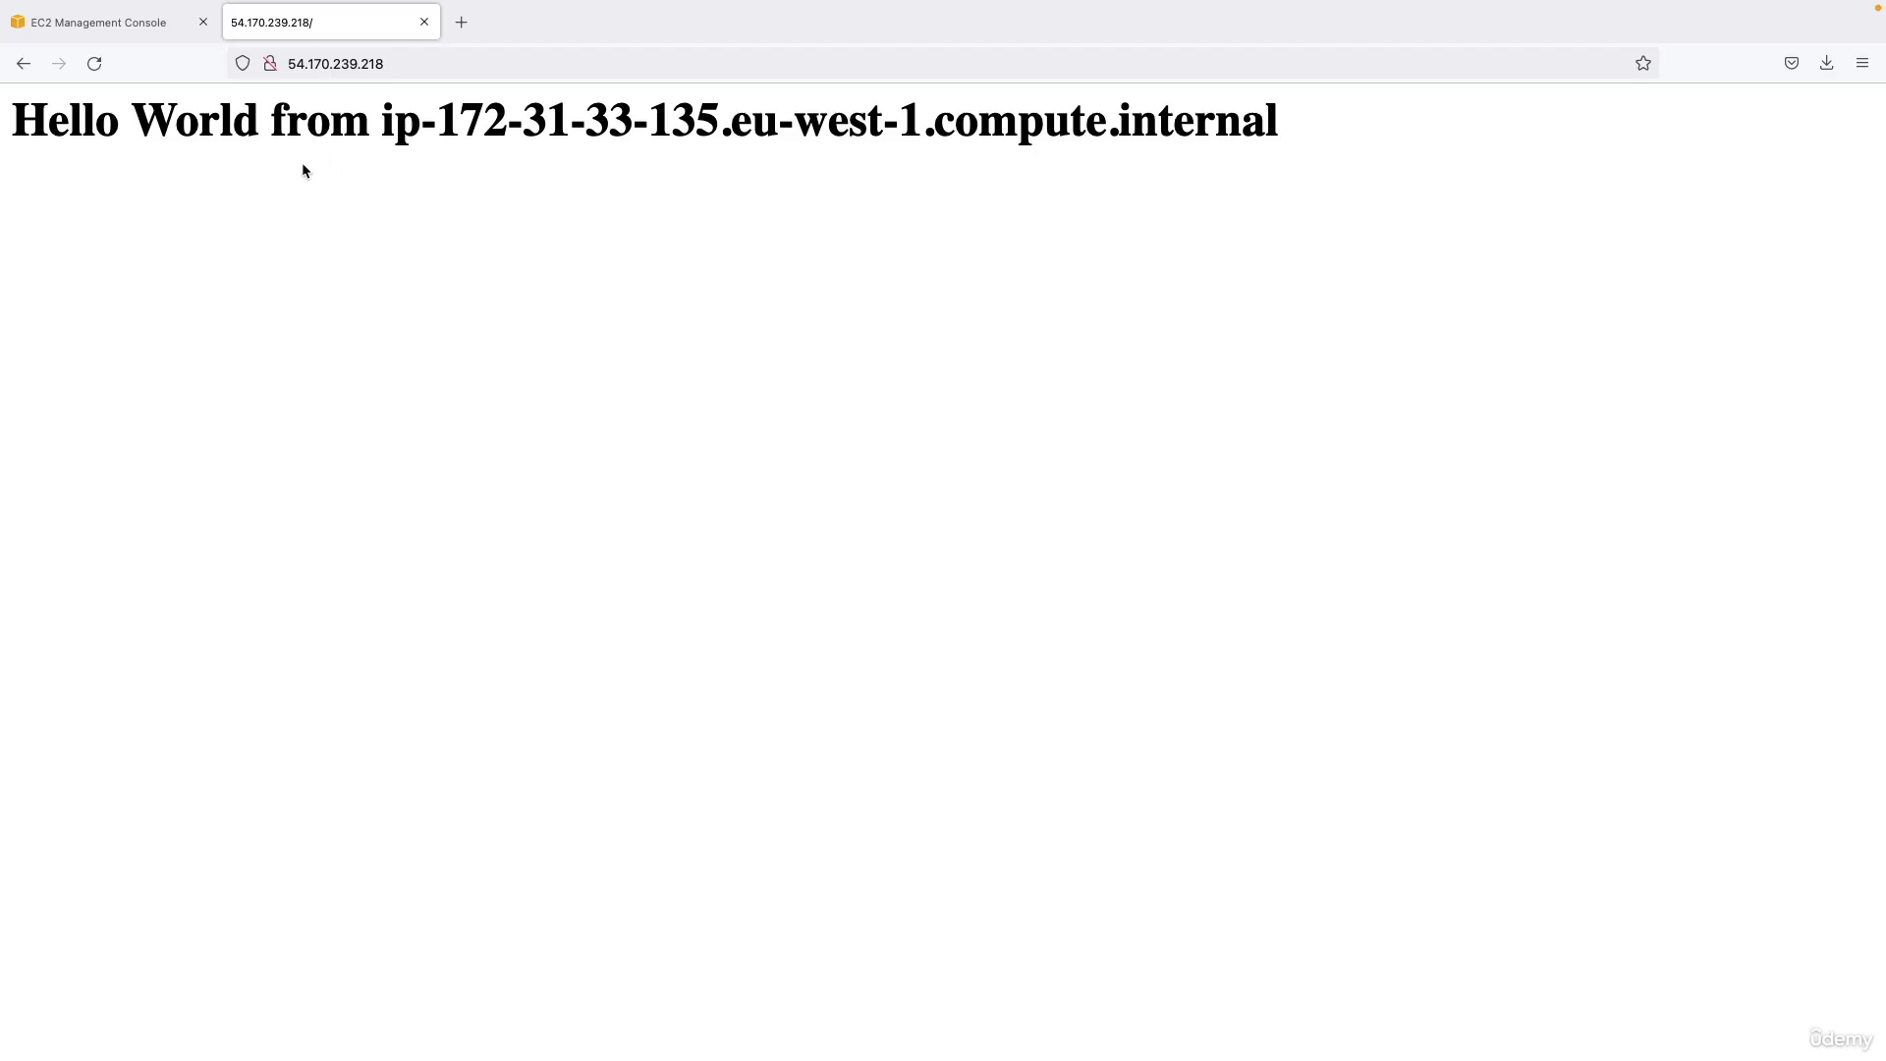
pyautogui.moveTo(297, 137); pyautogui.dragTo(510, 127)
pyautogui.click(47, 100)
# Stop My First Instance in the EC2 console, confirm the stop, and refresh the instance list.
pyautogui.click(98, 22)
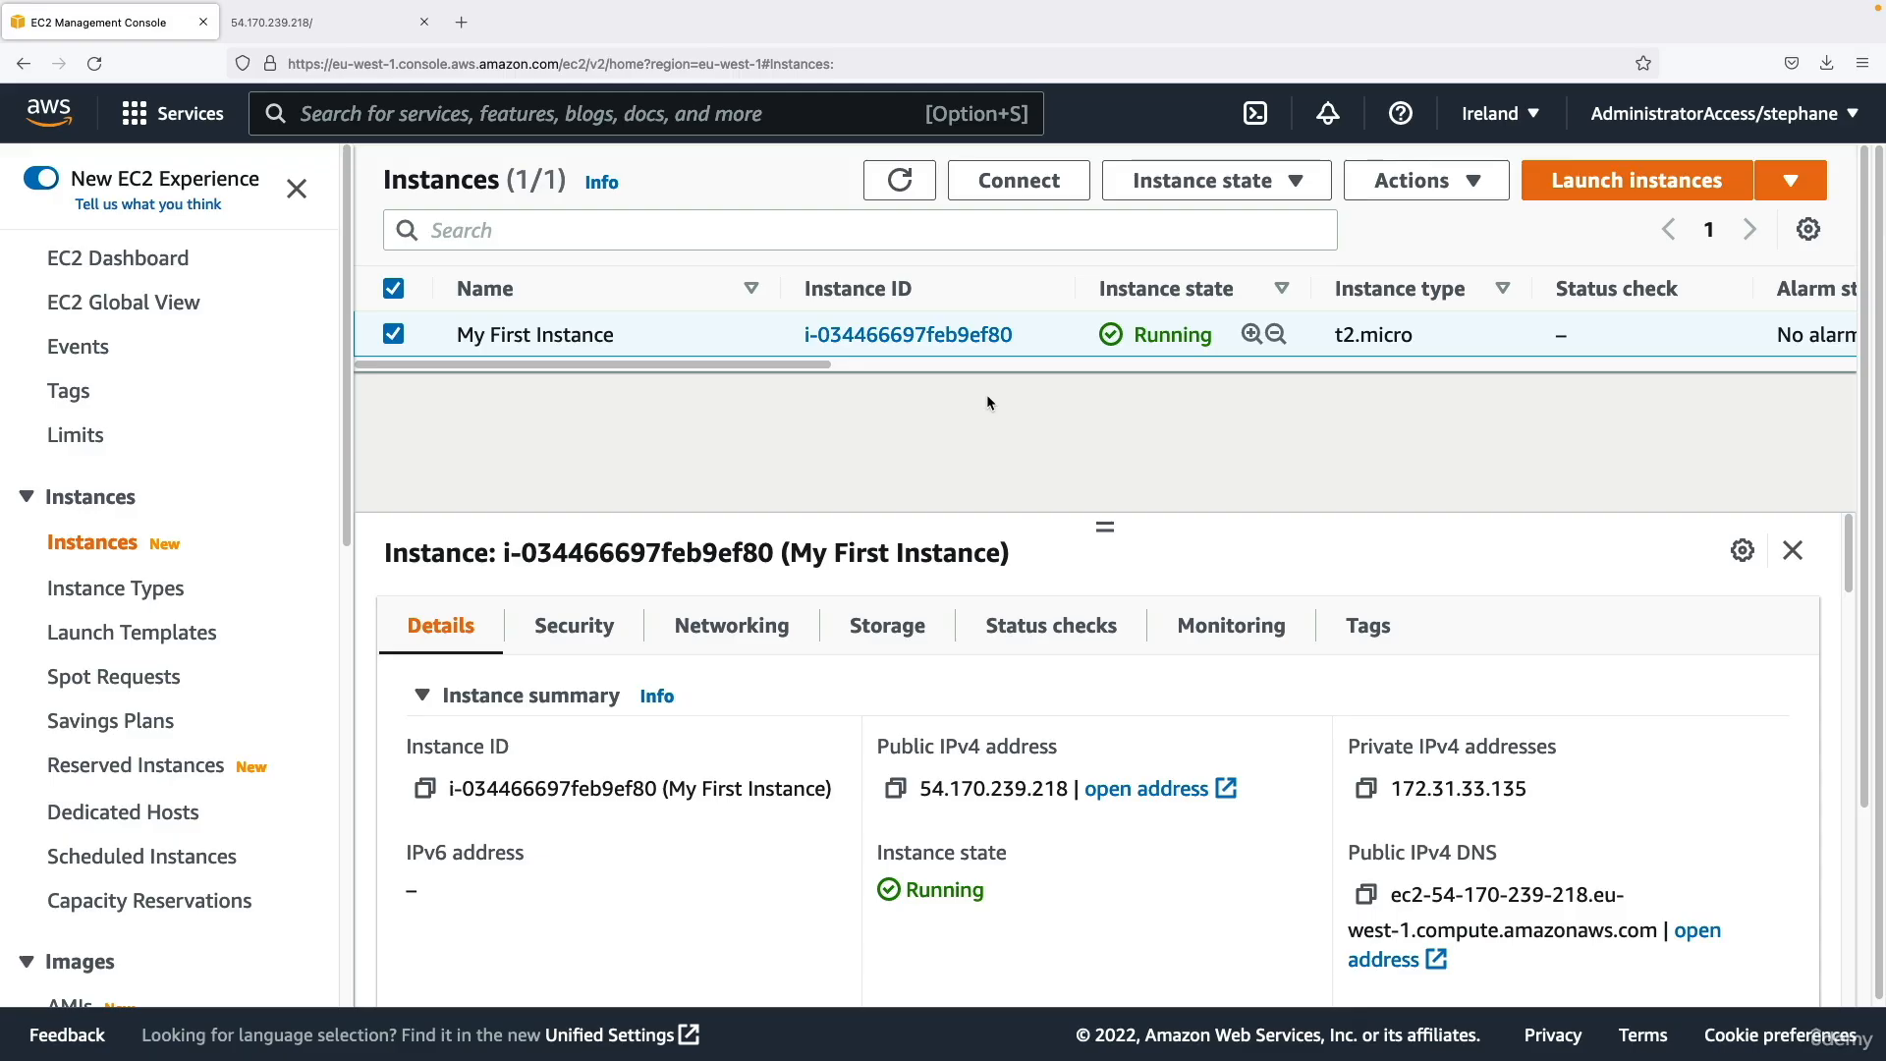
pyautogui.click(1163, 184)
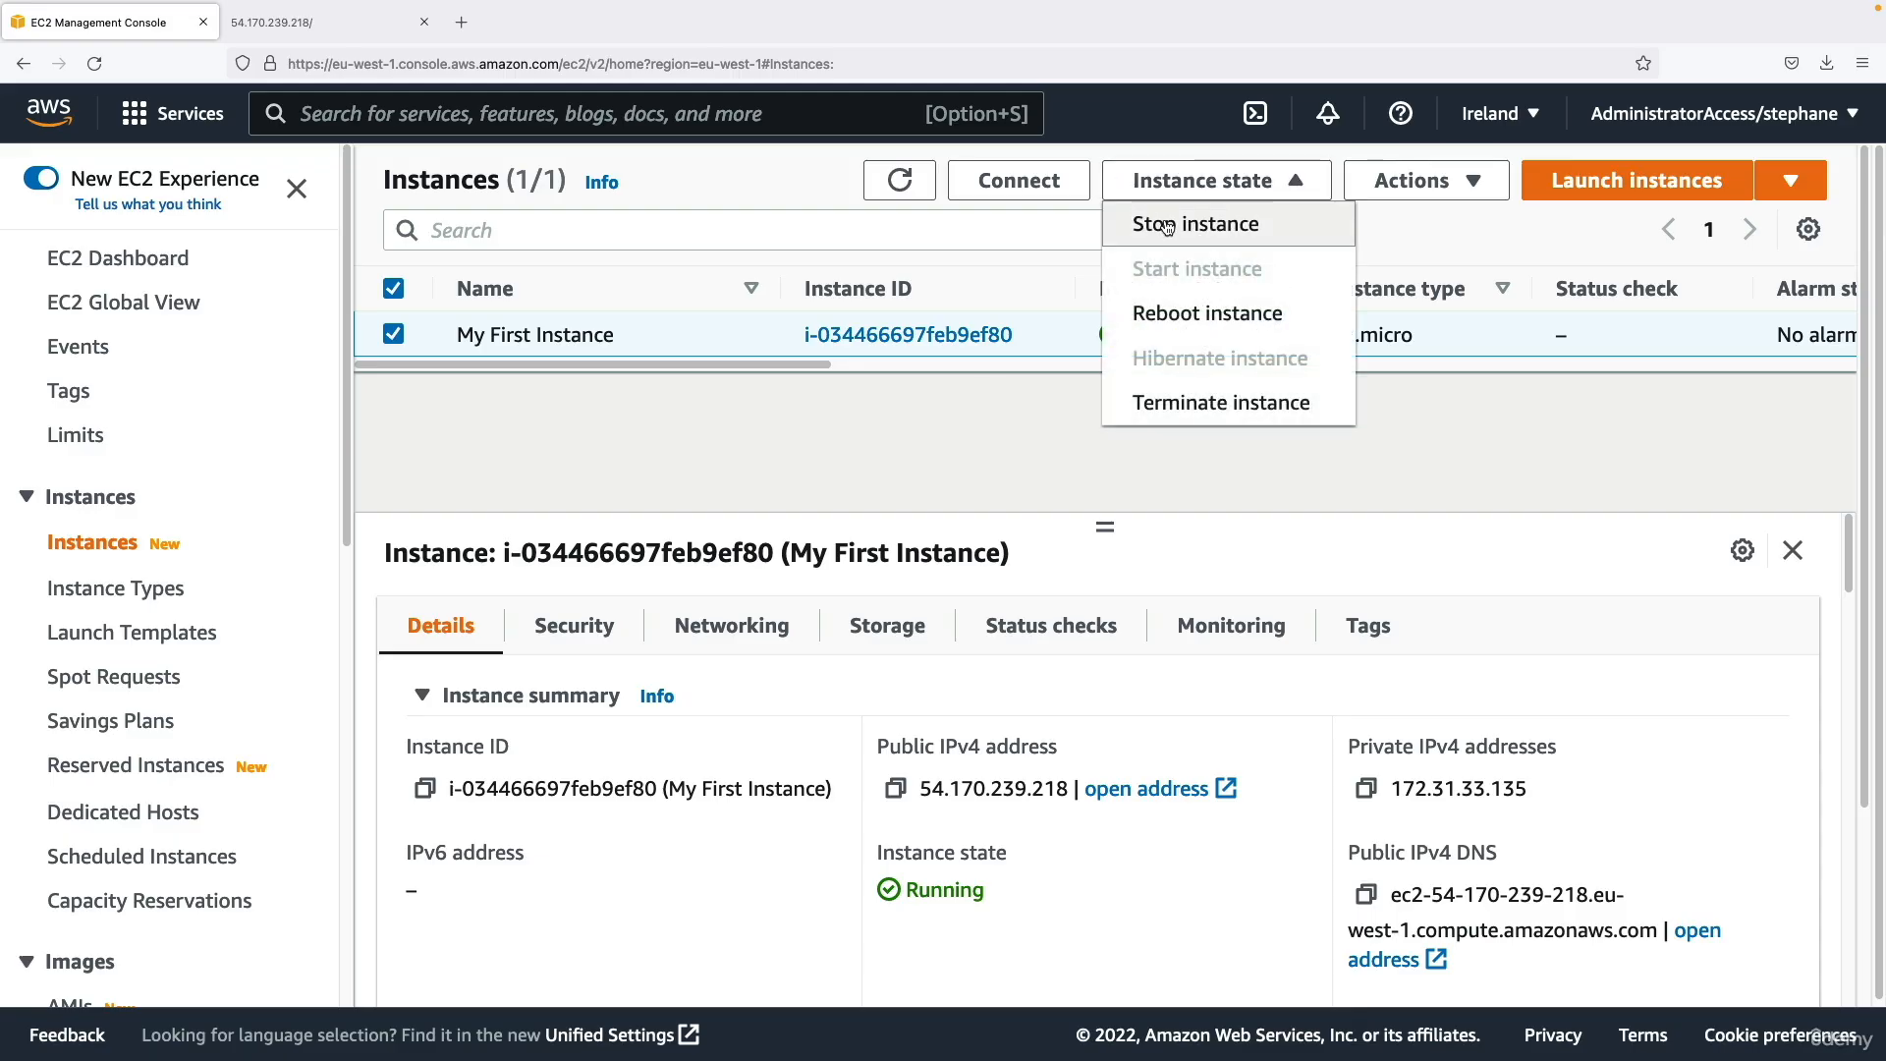
pyautogui.click(1165, 222)
pyautogui.click(1471, 717)
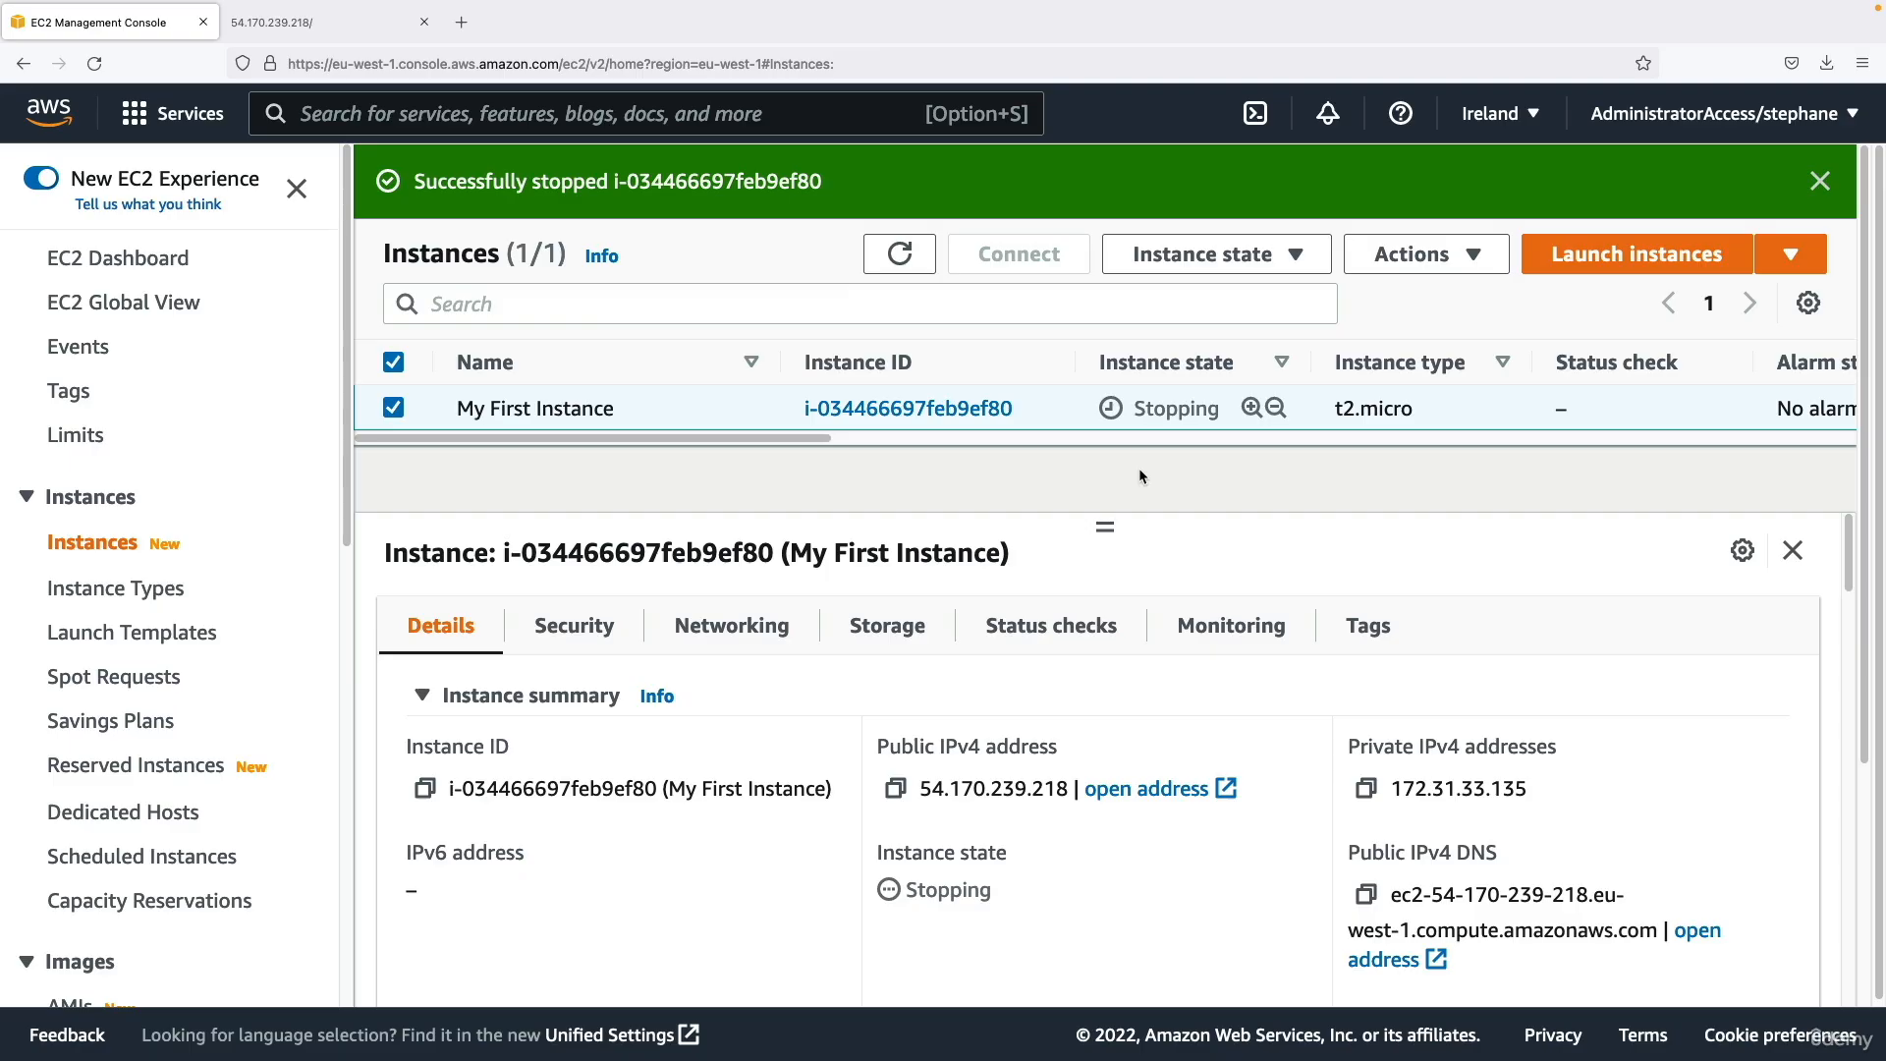
pyautogui.click(915, 259)
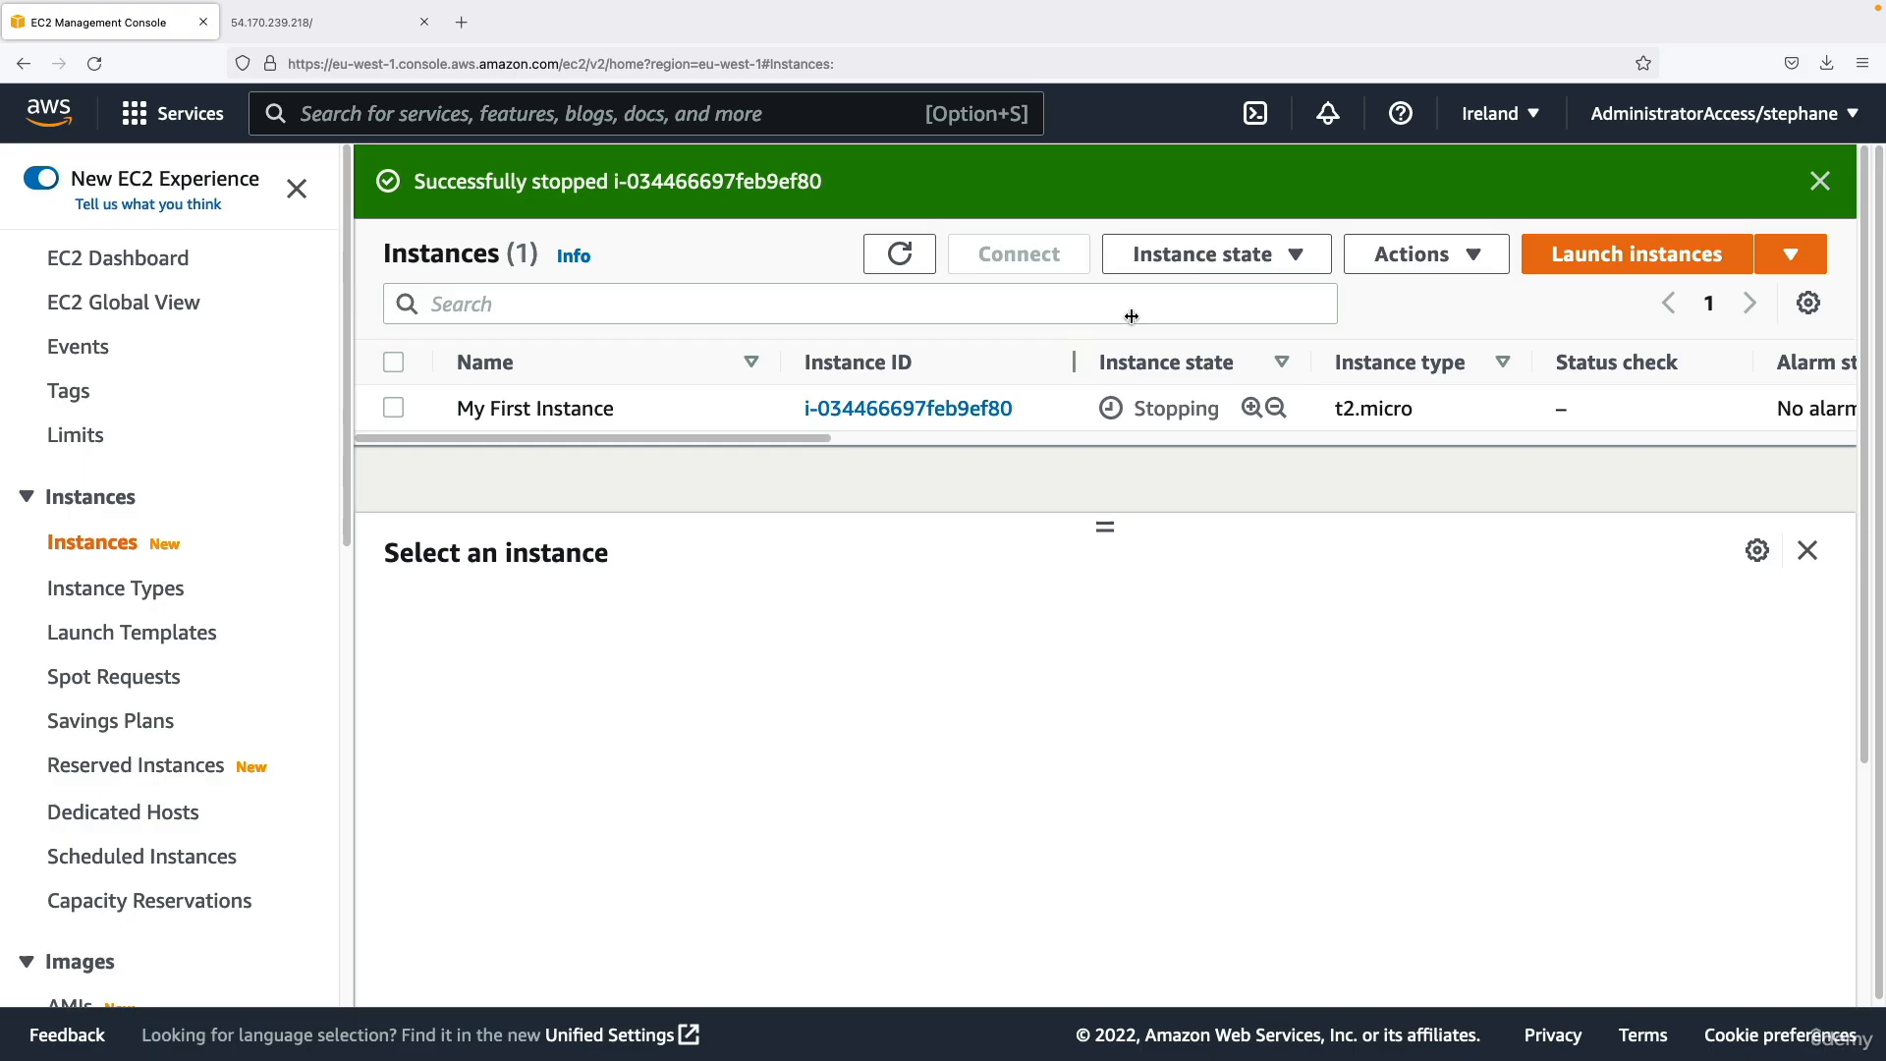
pyautogui.click(1343, 411)
# Reload the web server's page to test access, and recheck the state of My First Instance in the refreshed instance list.
pyautogui.click(307, 30)
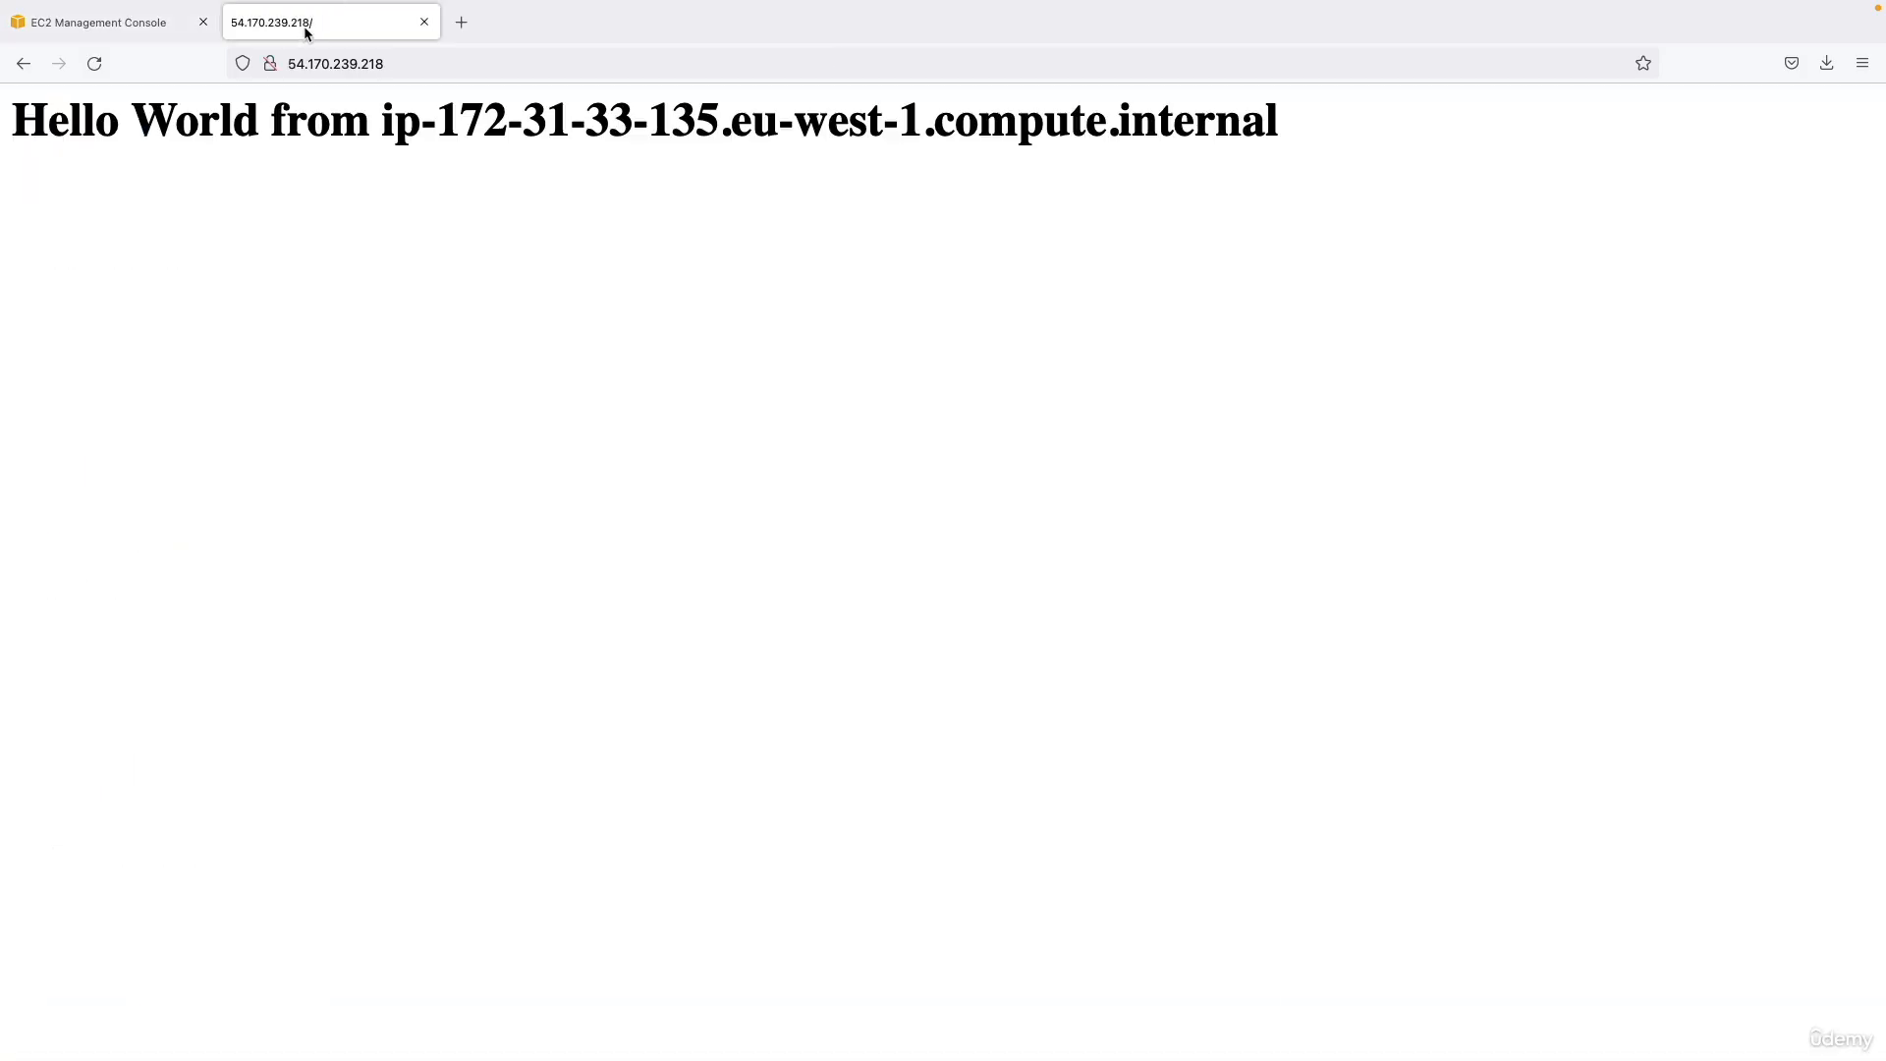
pyautogui.click(94, 62)
pyautogui.click(167, 22)
pyautogui.click(900, 254)
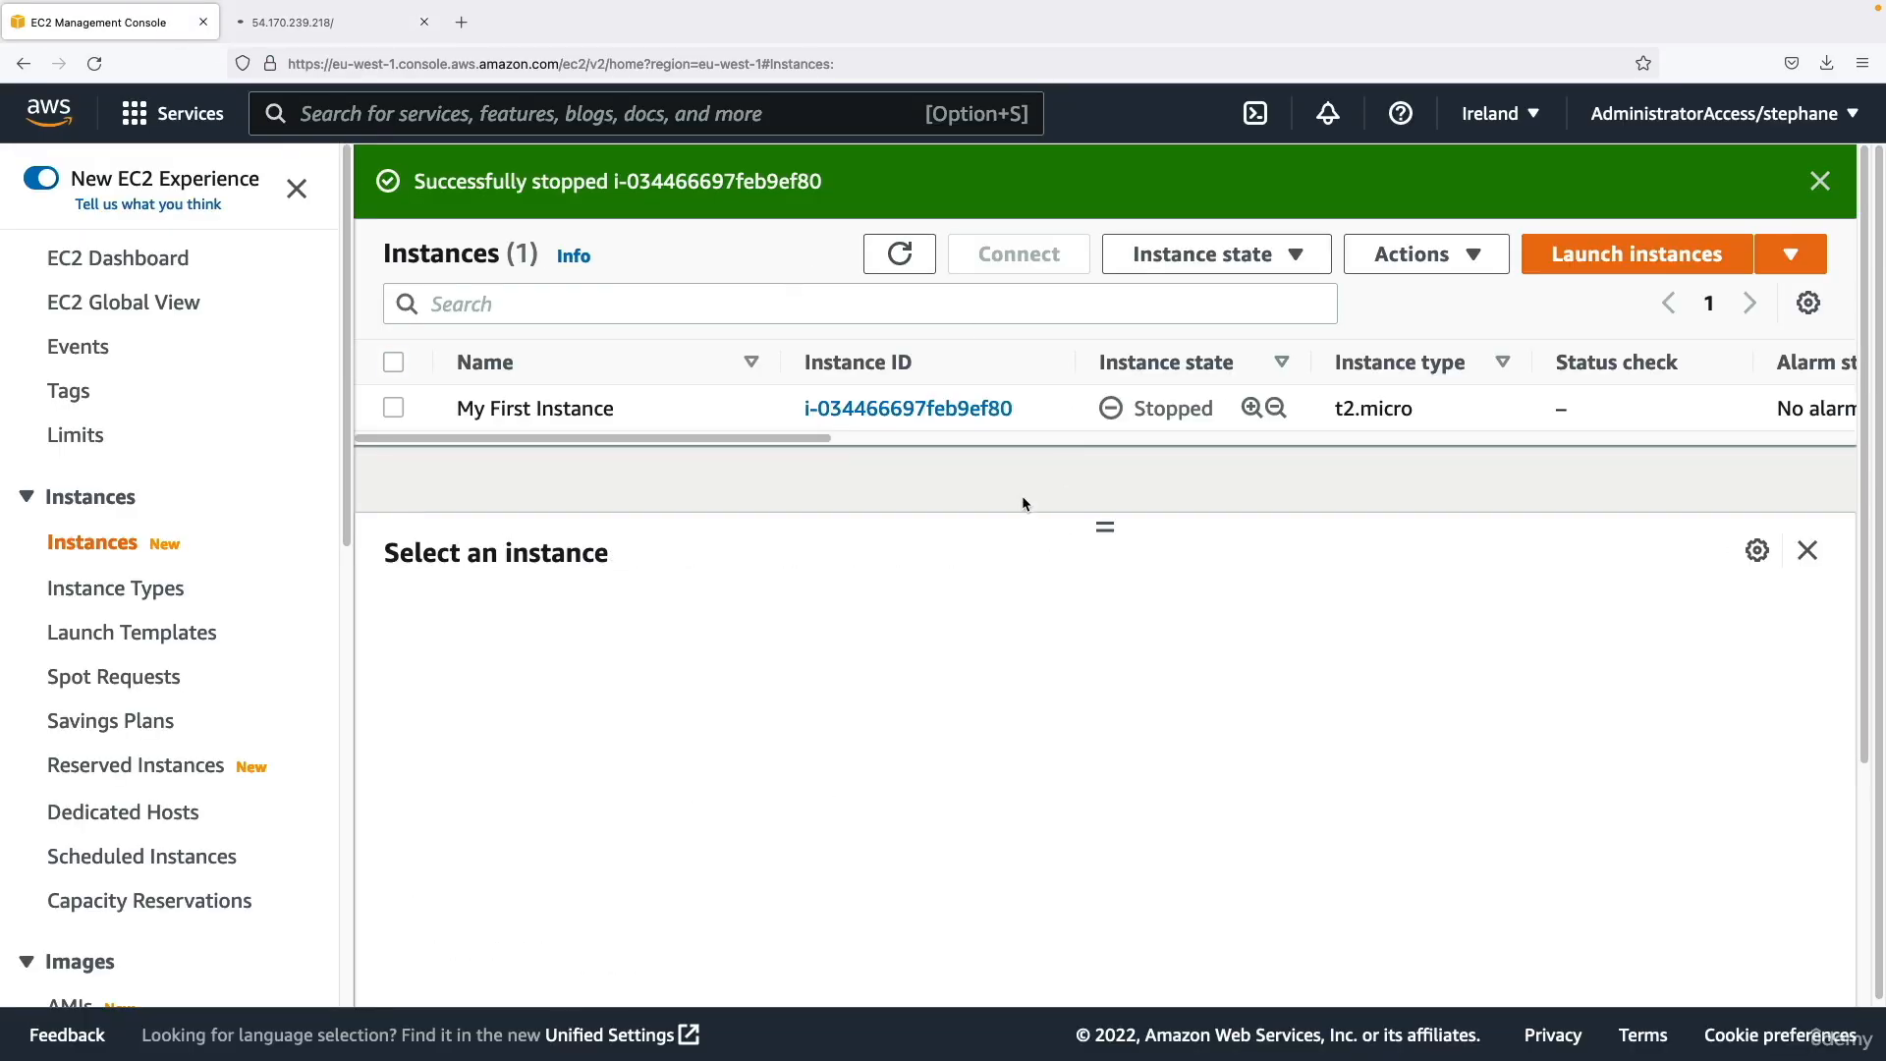
pyautogui.click(1064, 418)
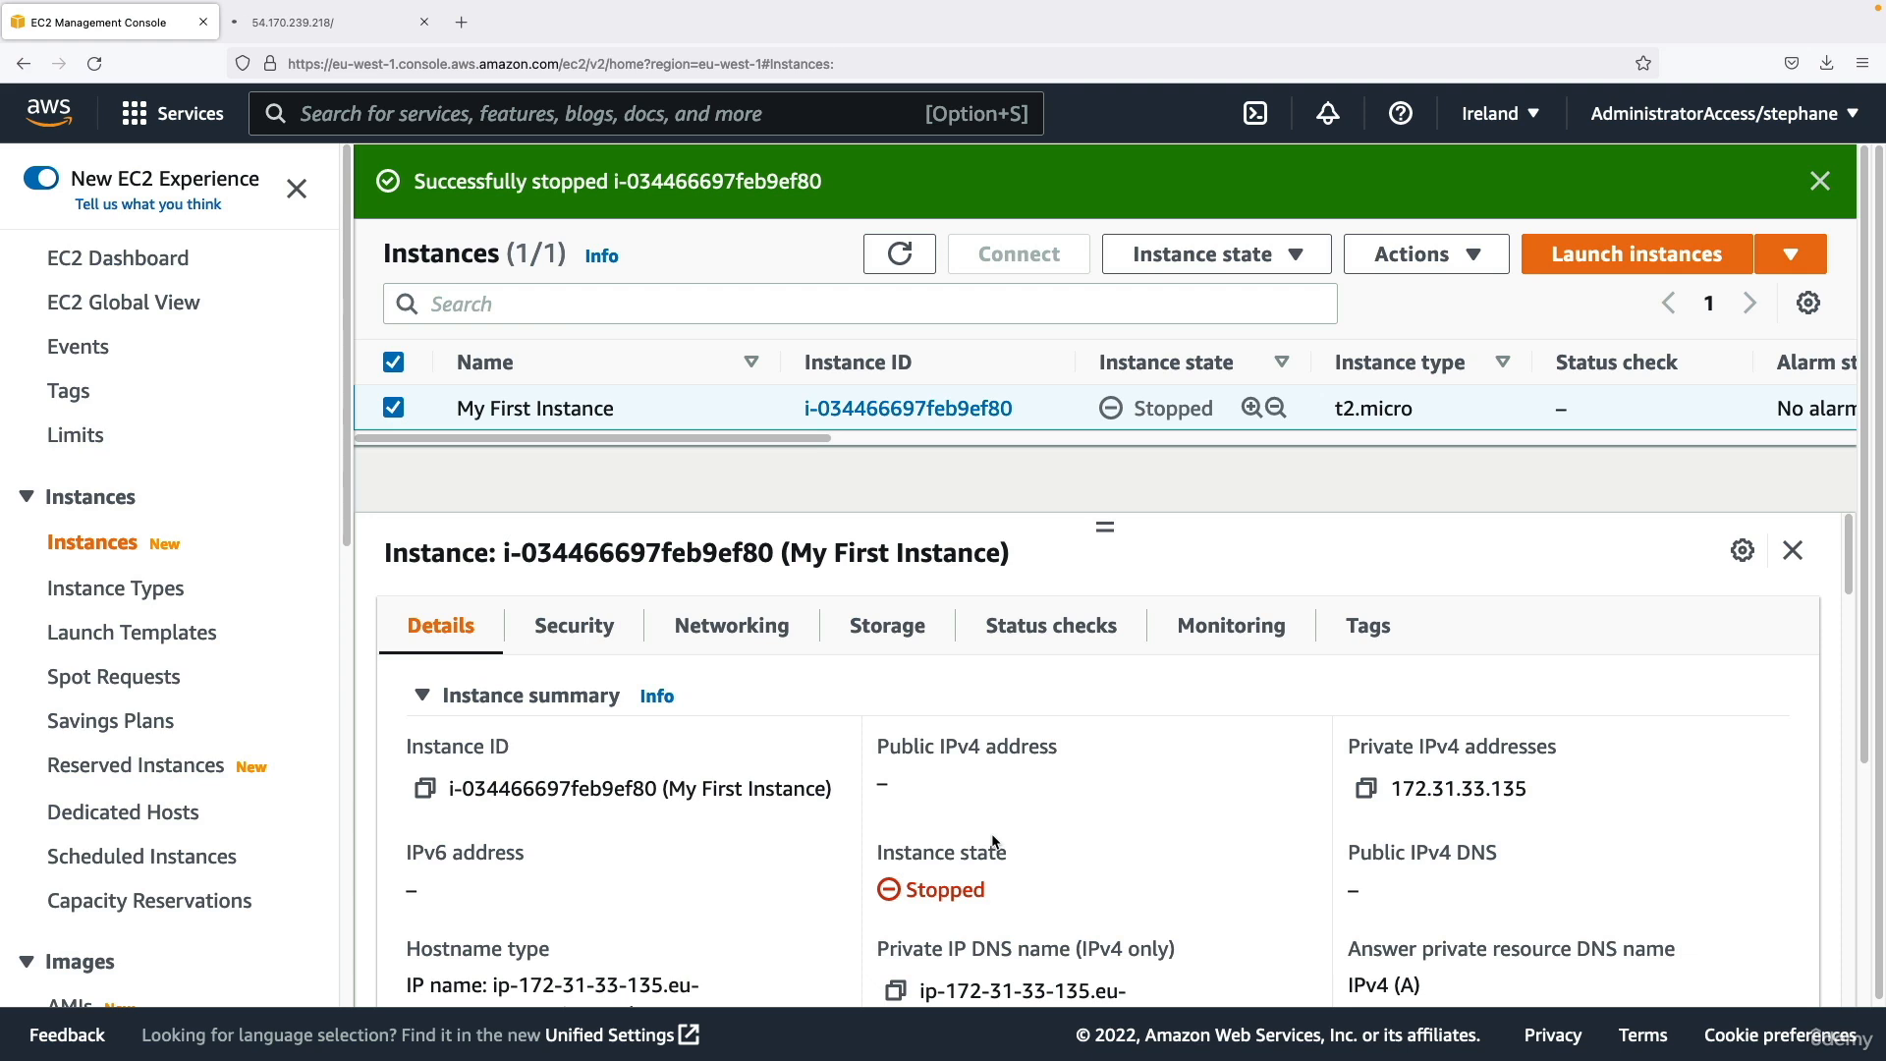
pyautogui.click(1204, 263)
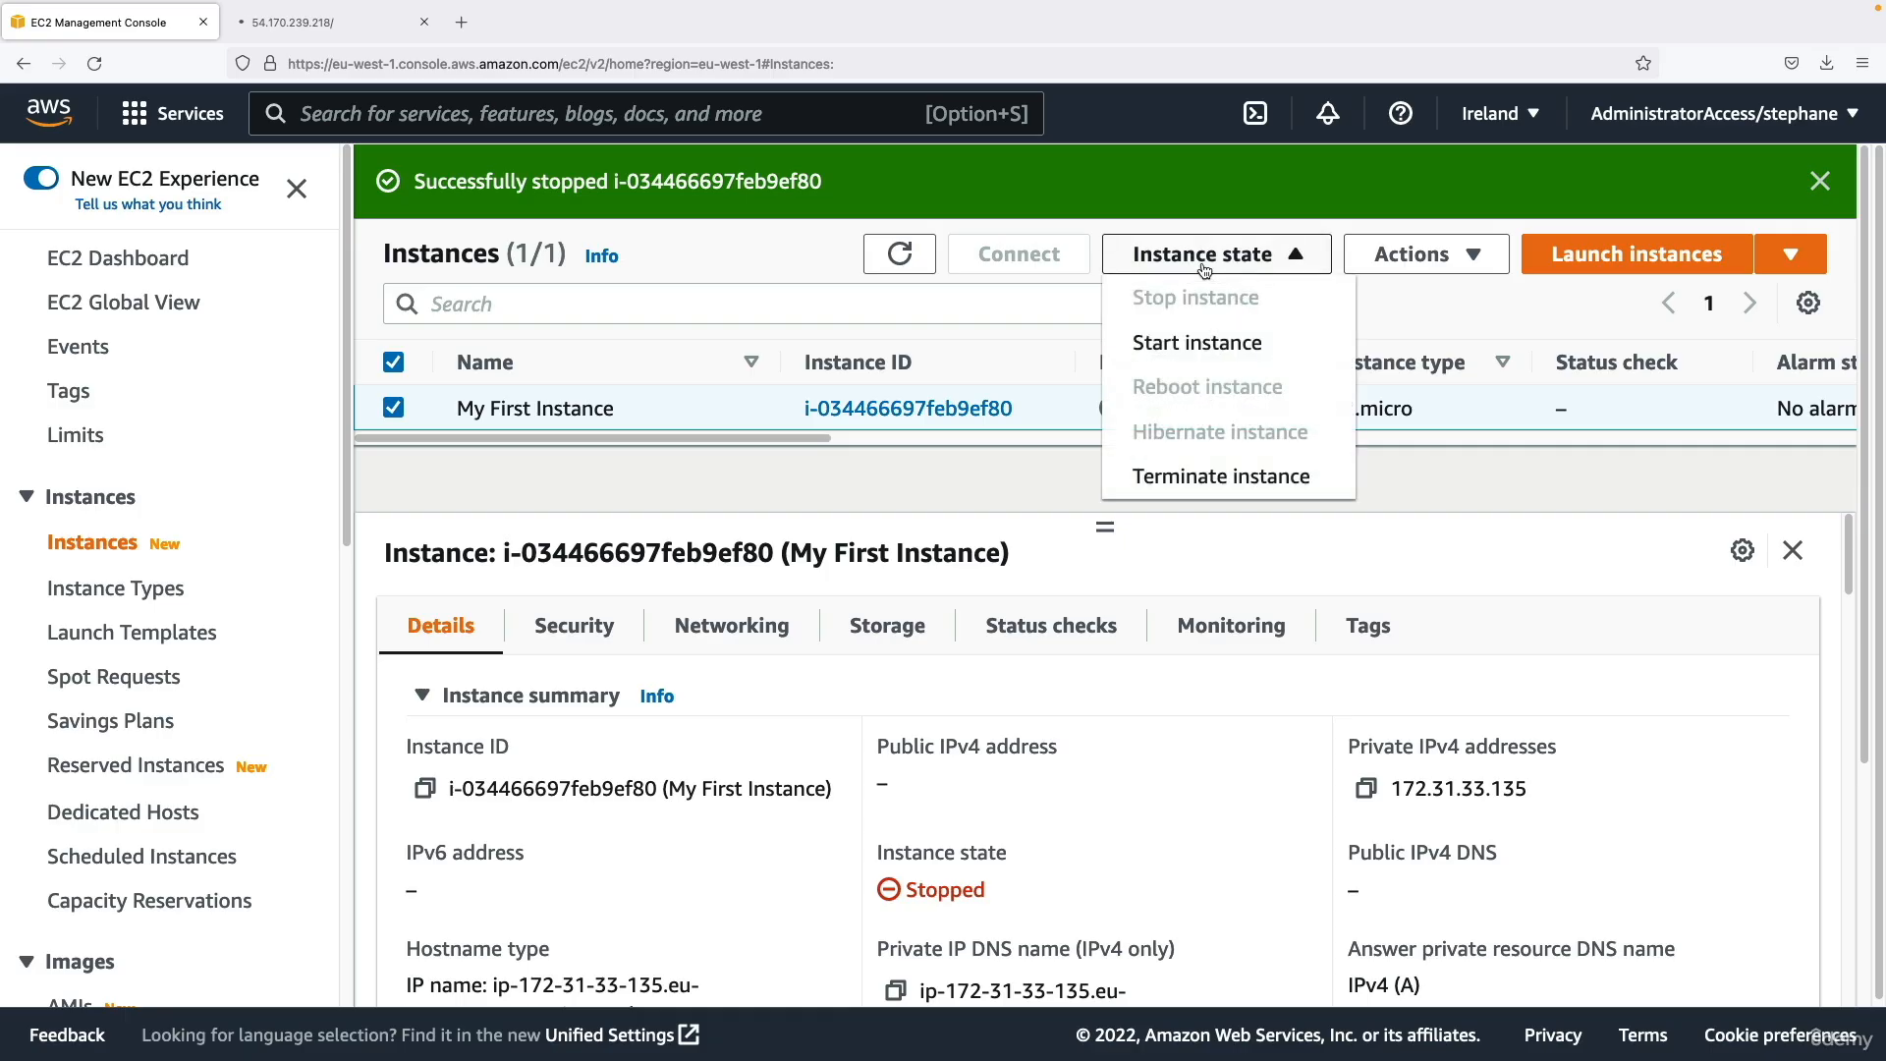
pyautogui.click(1229, 480)
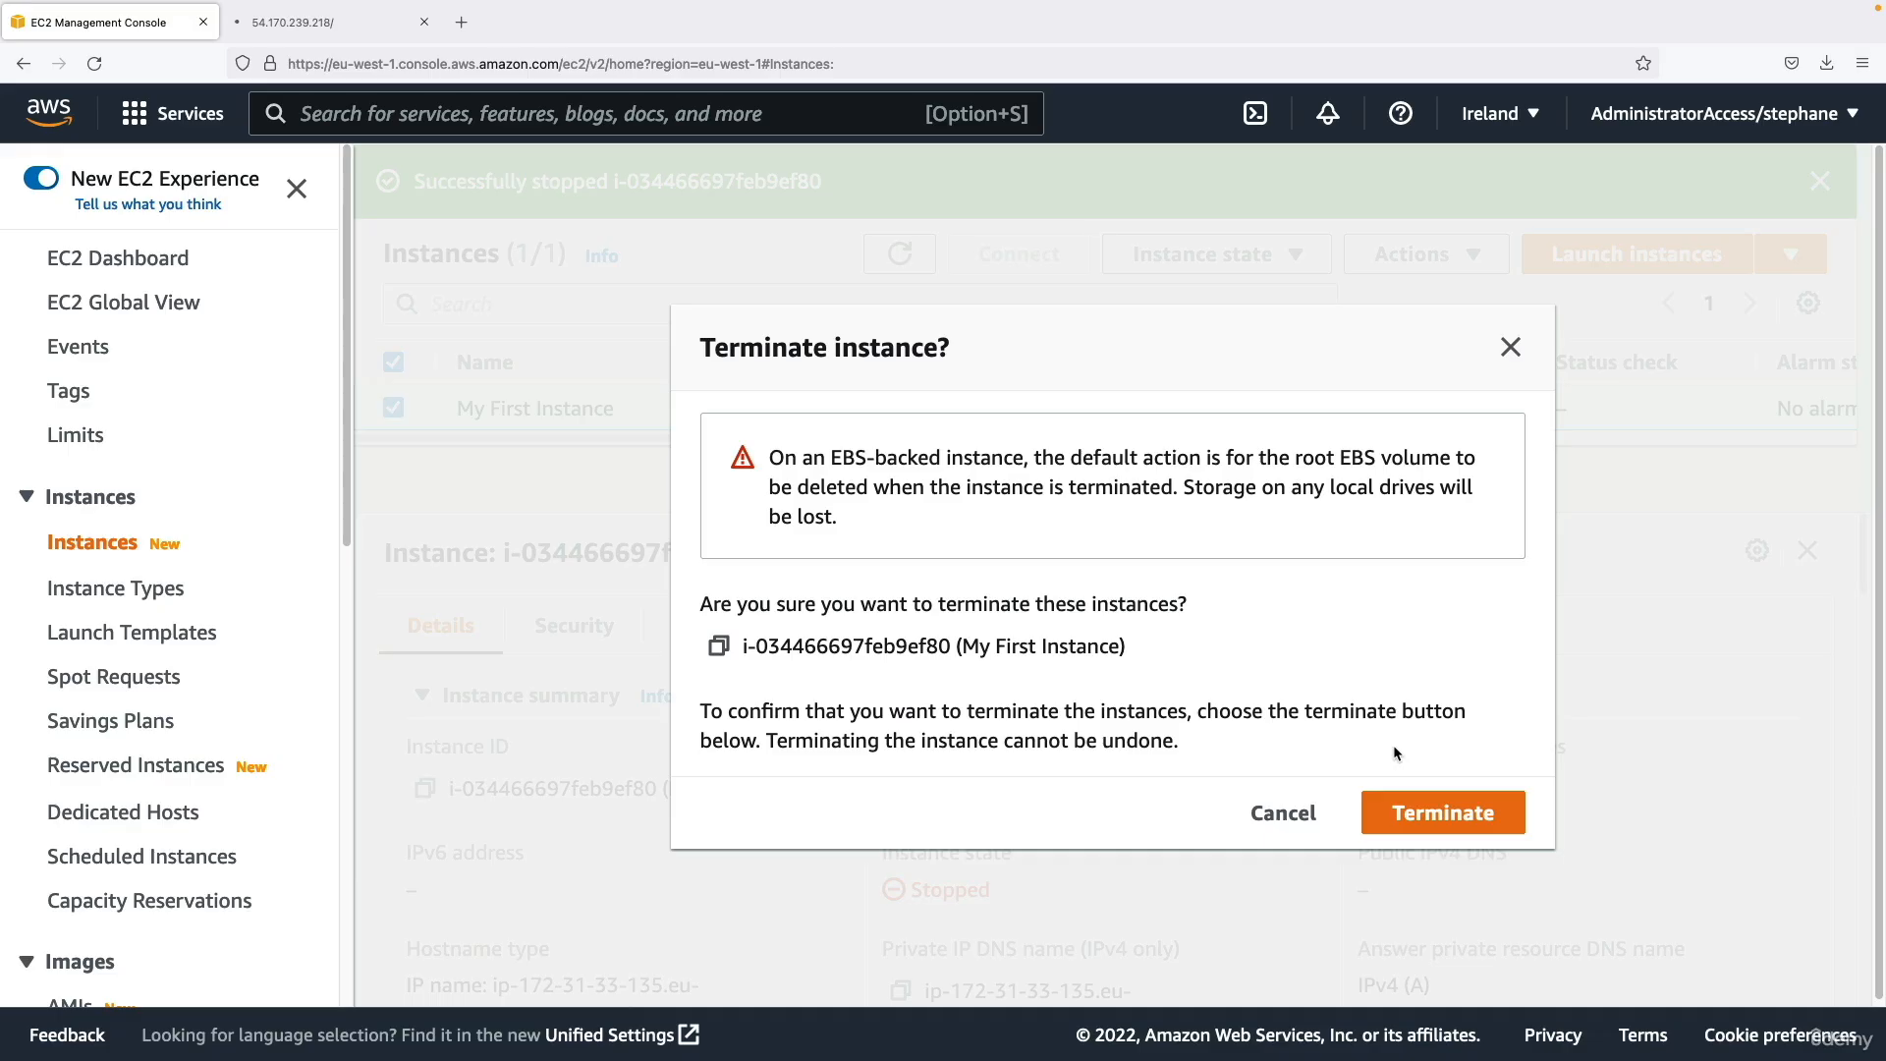
pyautogui.click(1284, 812)
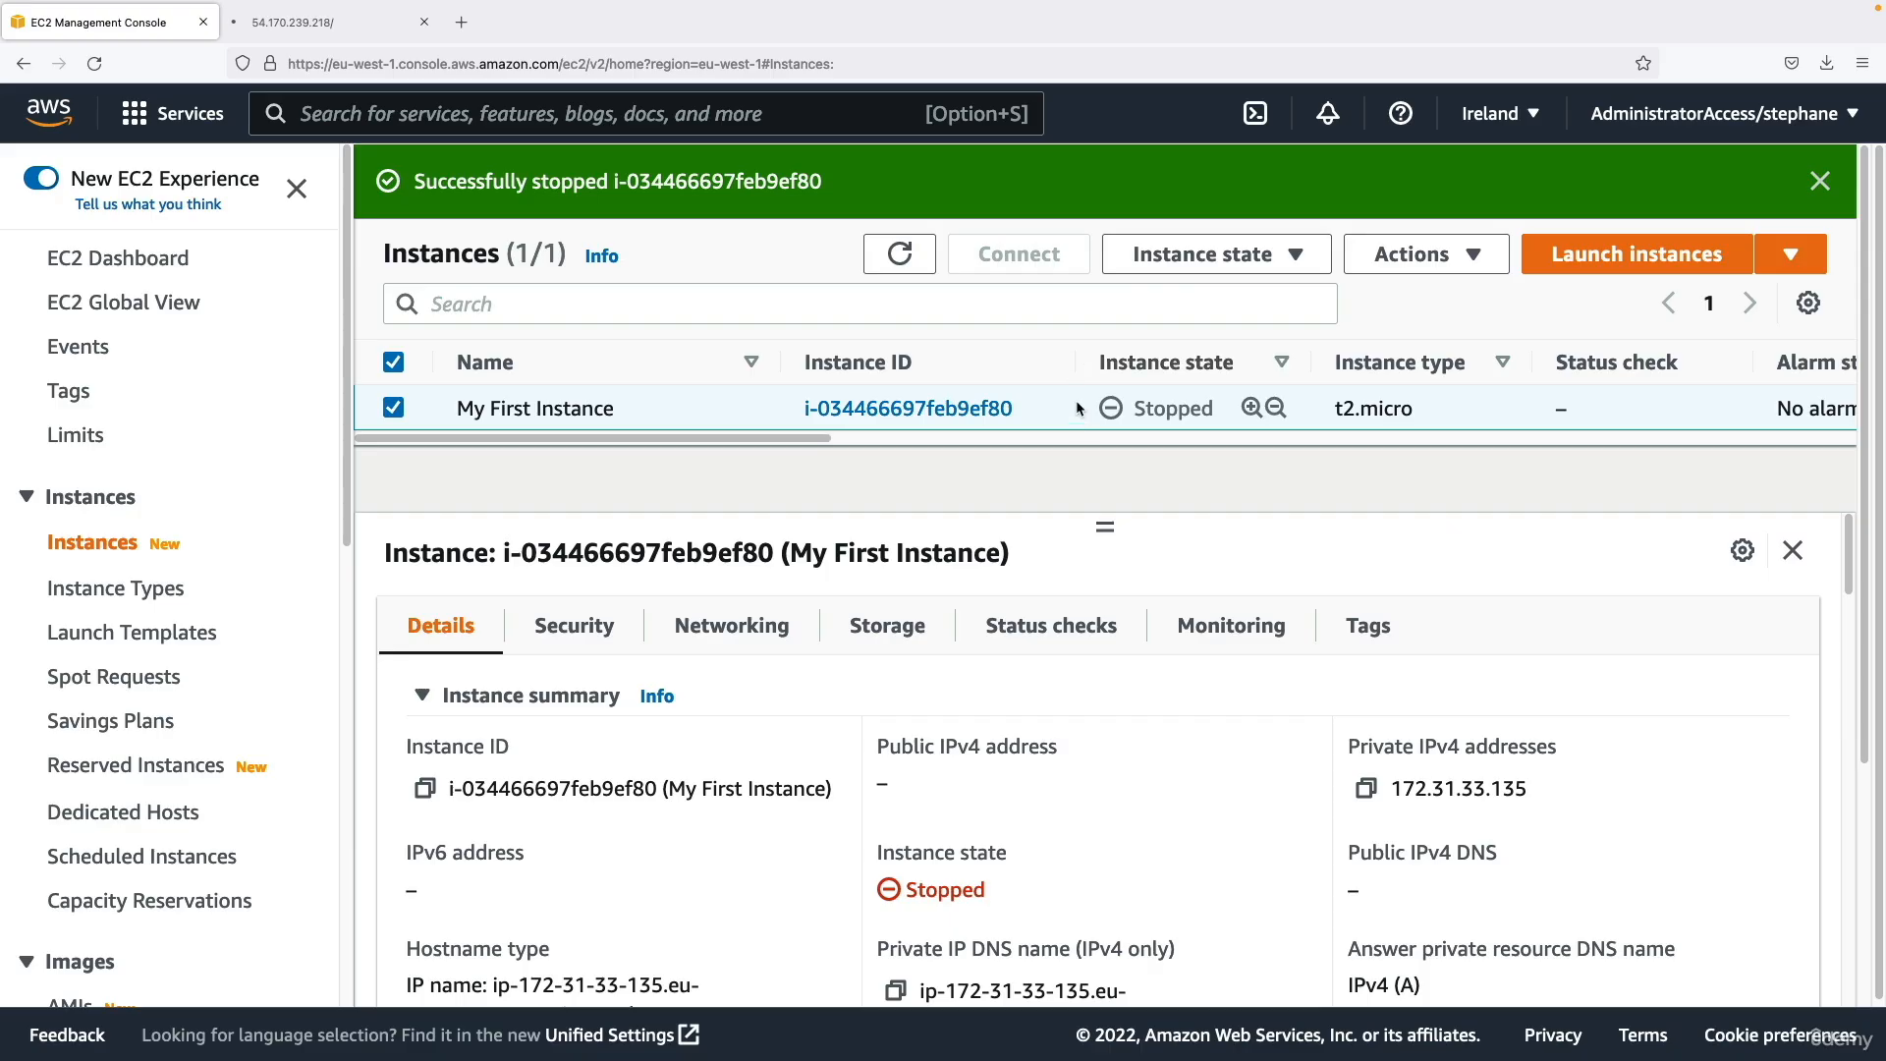
# Start My First Instance again.
pyautogui.click(1203, 255)
pyautogui.click(1201, 325)
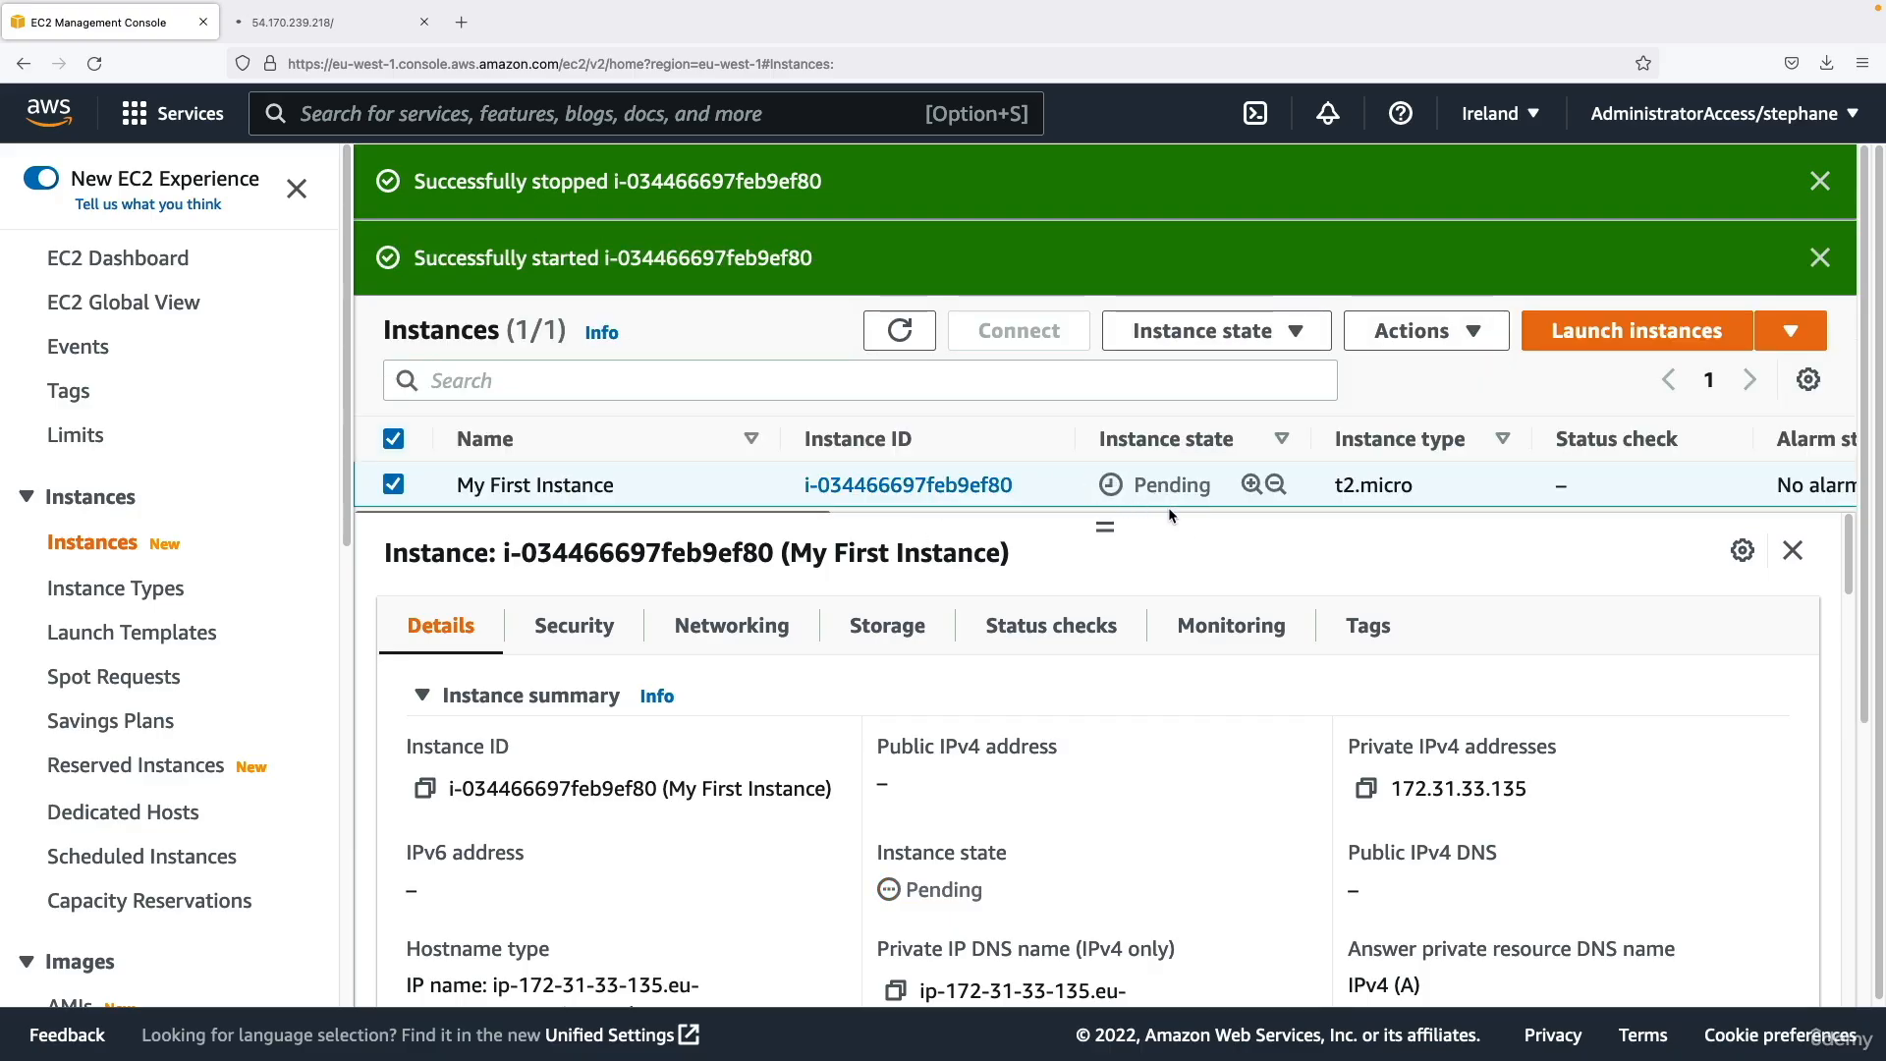
# Enlarge the instance list area, dismiss the stop and start notifications, and refresh the list to check the state of My First Instance.
pyautogui.moveTo(1105, 526); pyautogui.dragTo(1106, 567)
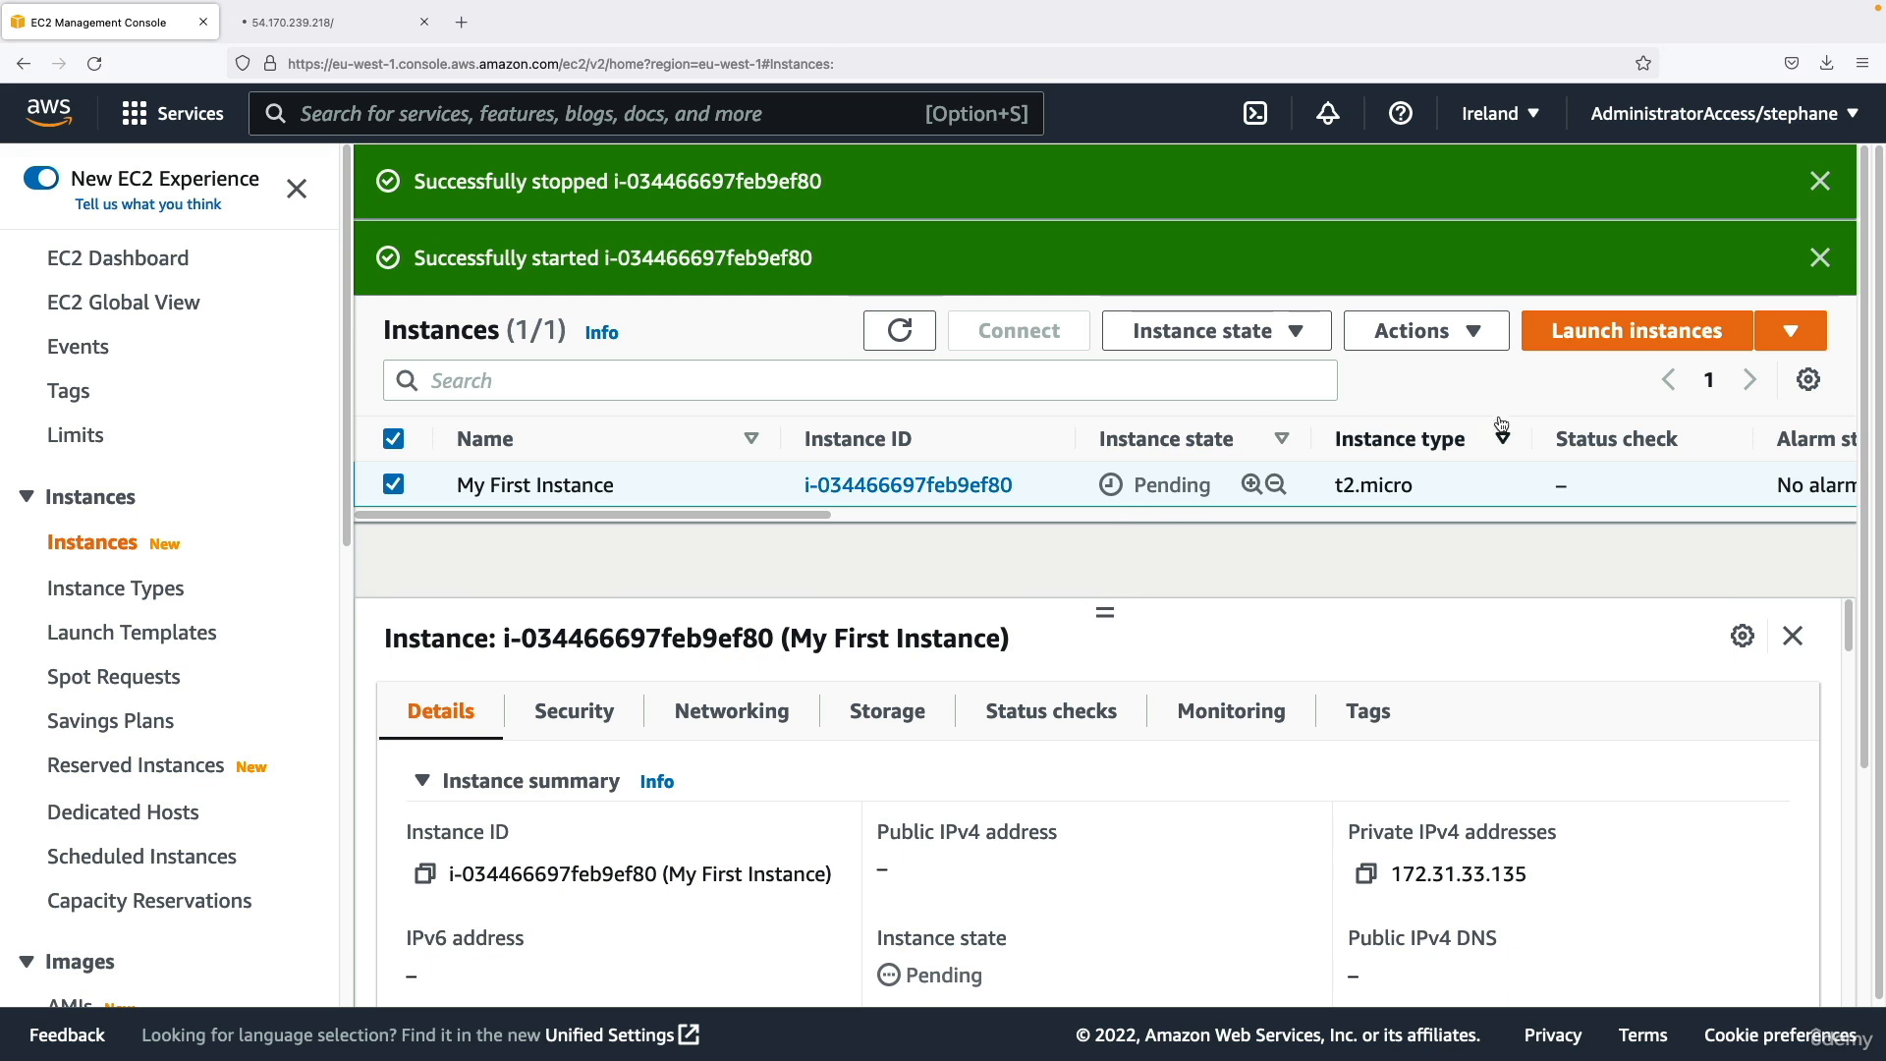
pyautogui.click(1820, 181)
pyautogui.click(1820, 181)
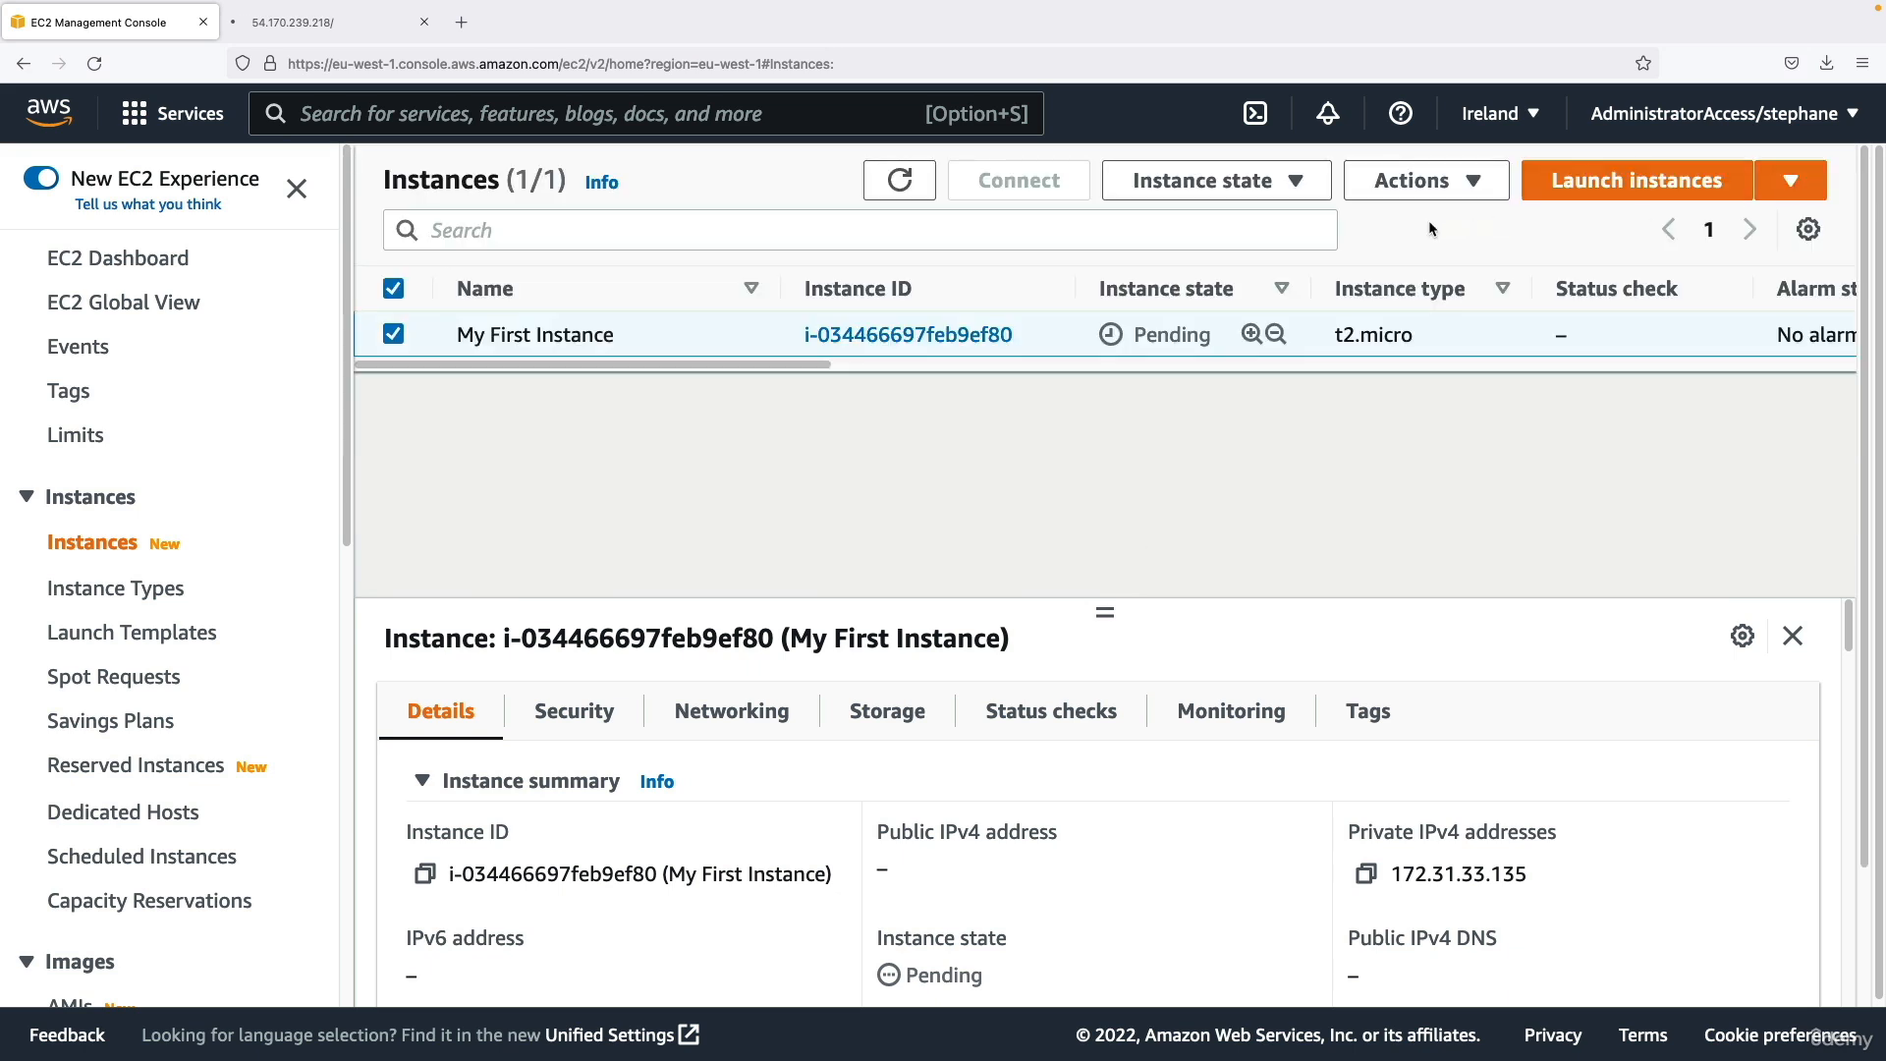
pyautogui.click(915, 185)
pyautogui.click(916, 185)
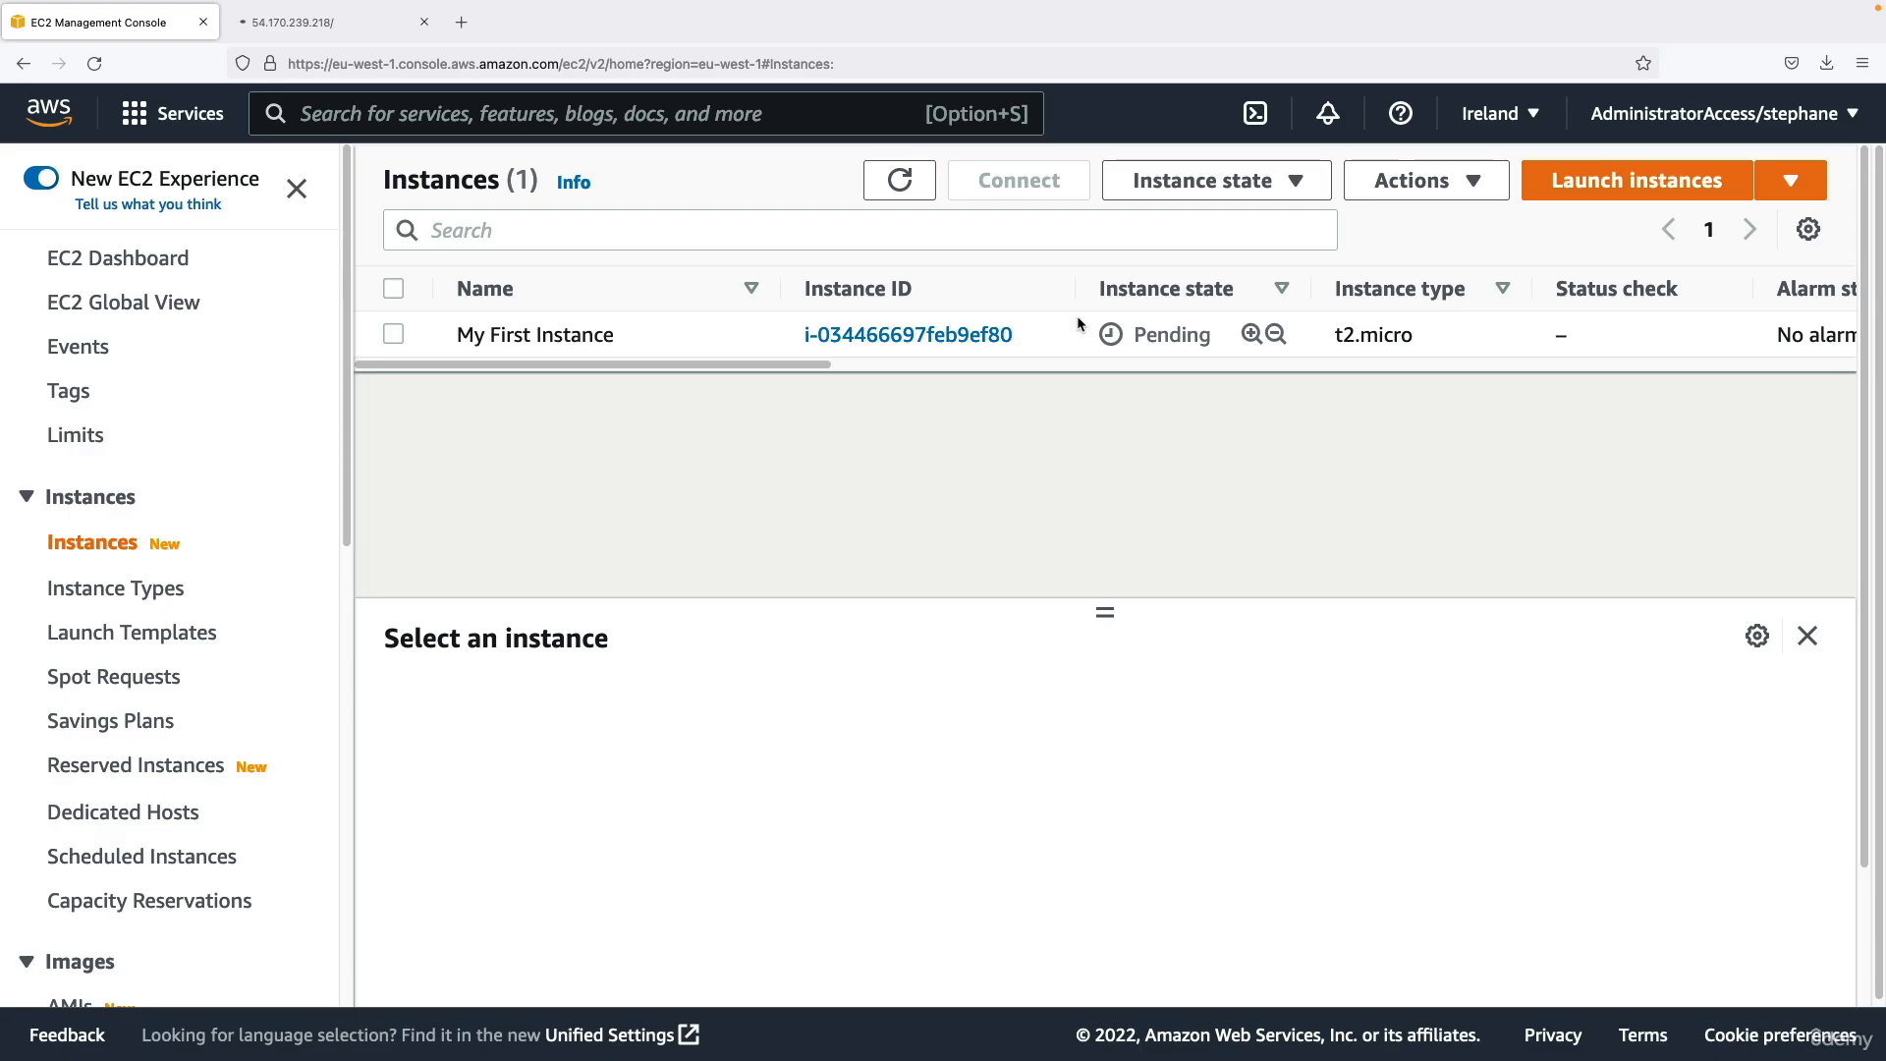
pyautogui.click(1076, 323)
pyautogui.click(919, 197)
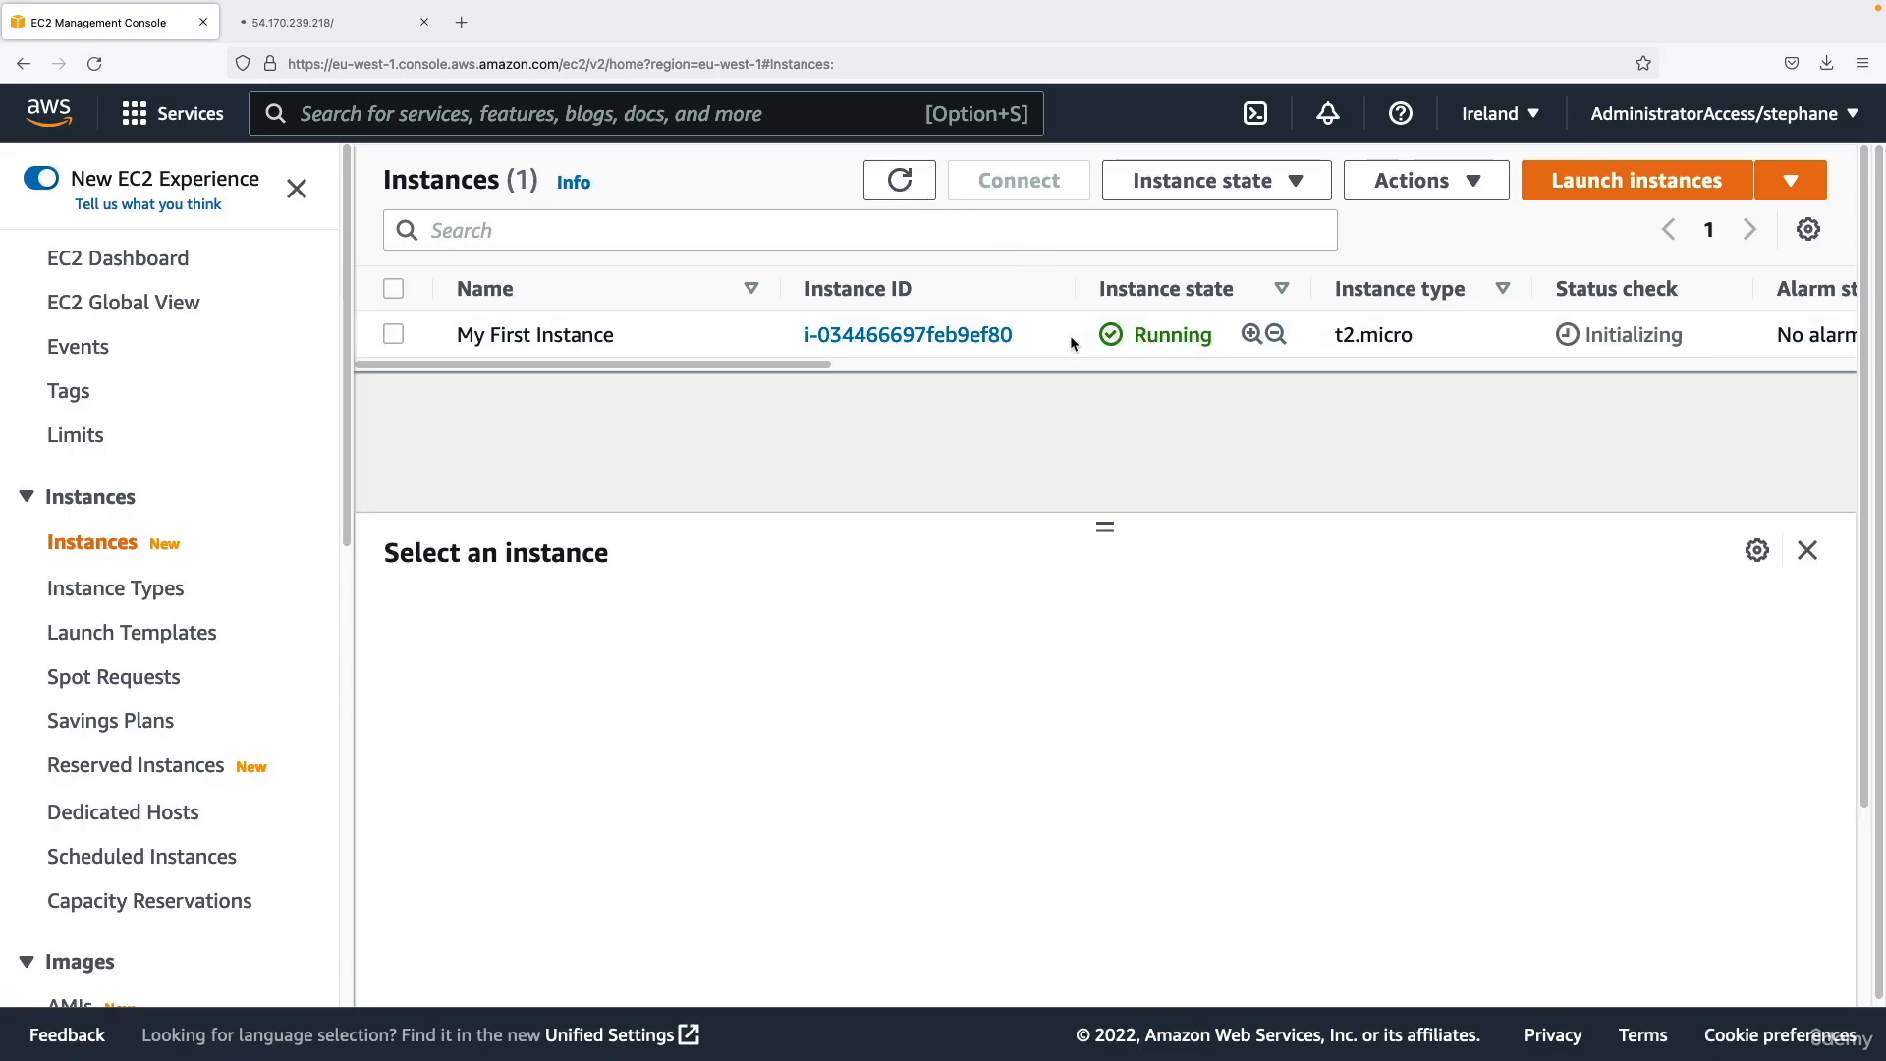
# Reload the web server's page at the old address 54.170.239.218 to test whether it still responds.
pyautogui.click(342, 36)
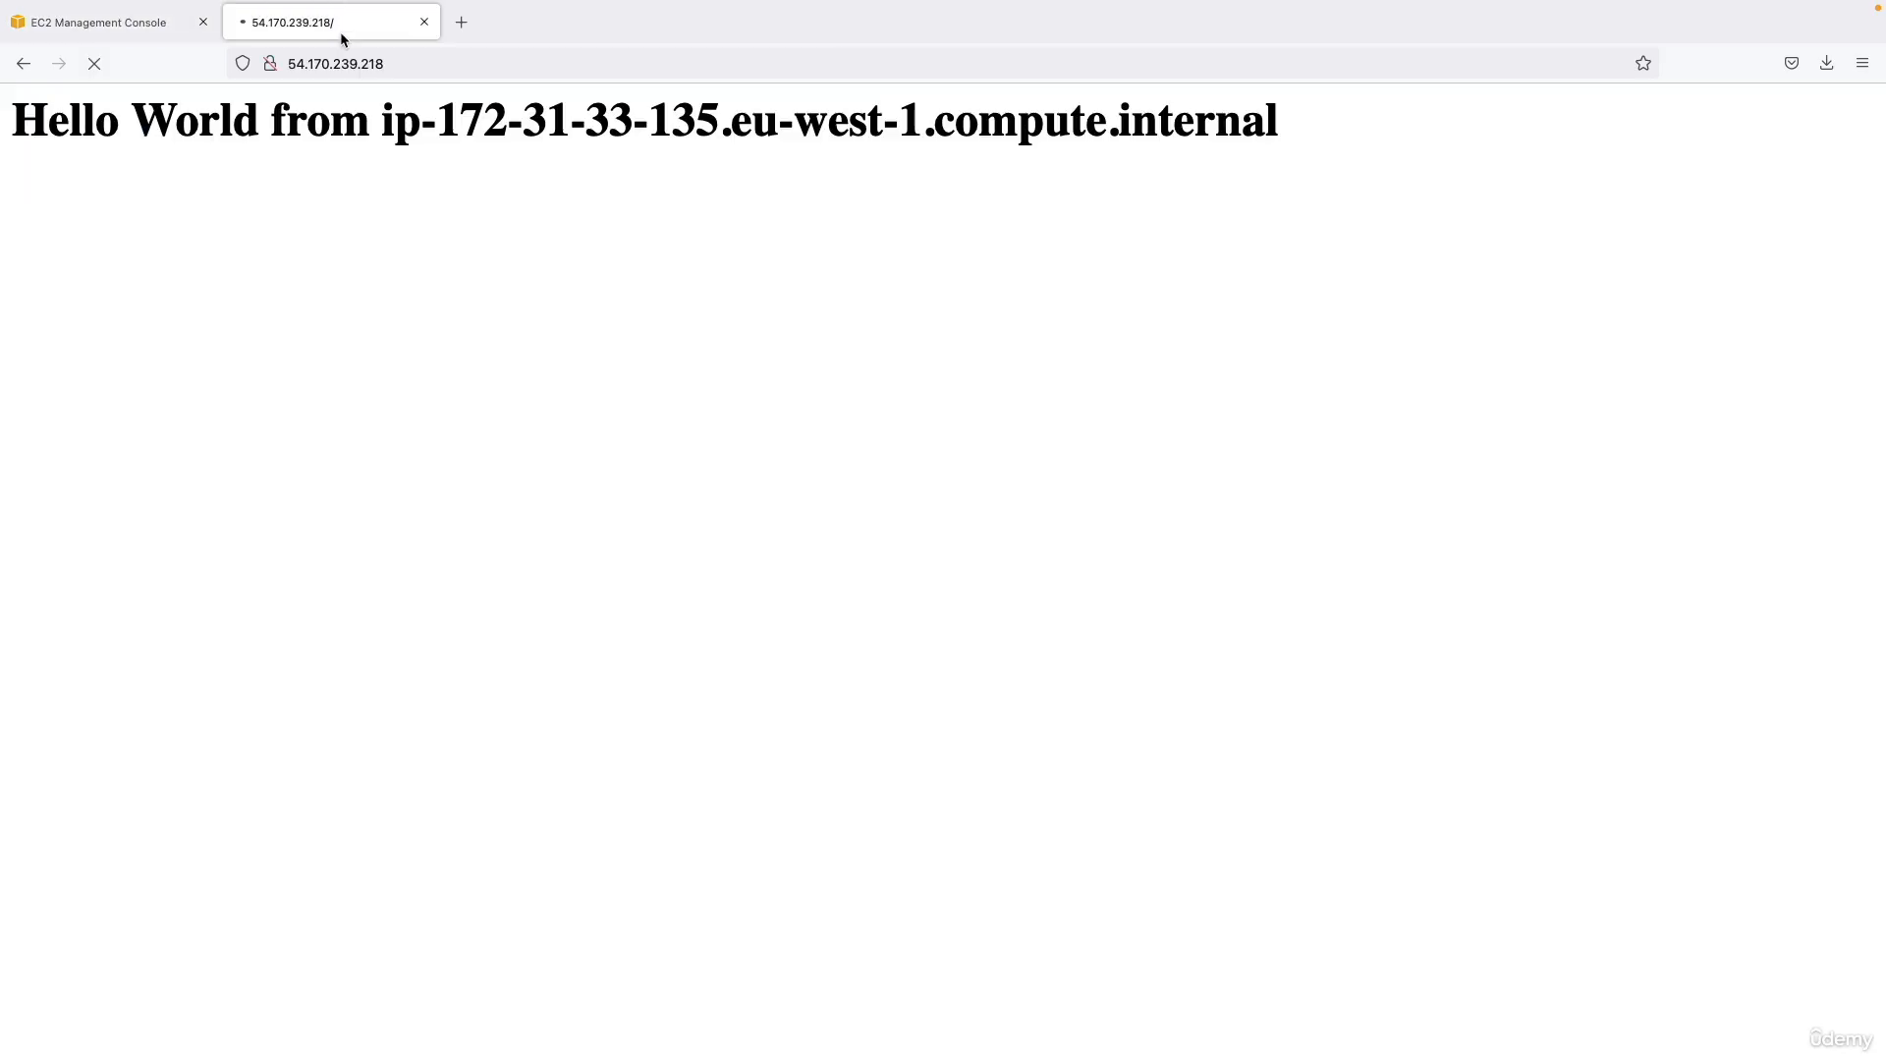
pyautogui.click(95, 65)
pyautogui.click(92, 66)
pyautogui.moveTo(262, 137); pyautogui.dragTo(470, 142)
pyautogui.click(470, 143)
pyautogui.moveTo(289, 63); pyautogui.dragTo(305, 62)
pyautogui.click(175, 255)
# Select My First Instance in the EC2 console and check the public IPv4 address in its details.
pyautogui.click(144, 34)
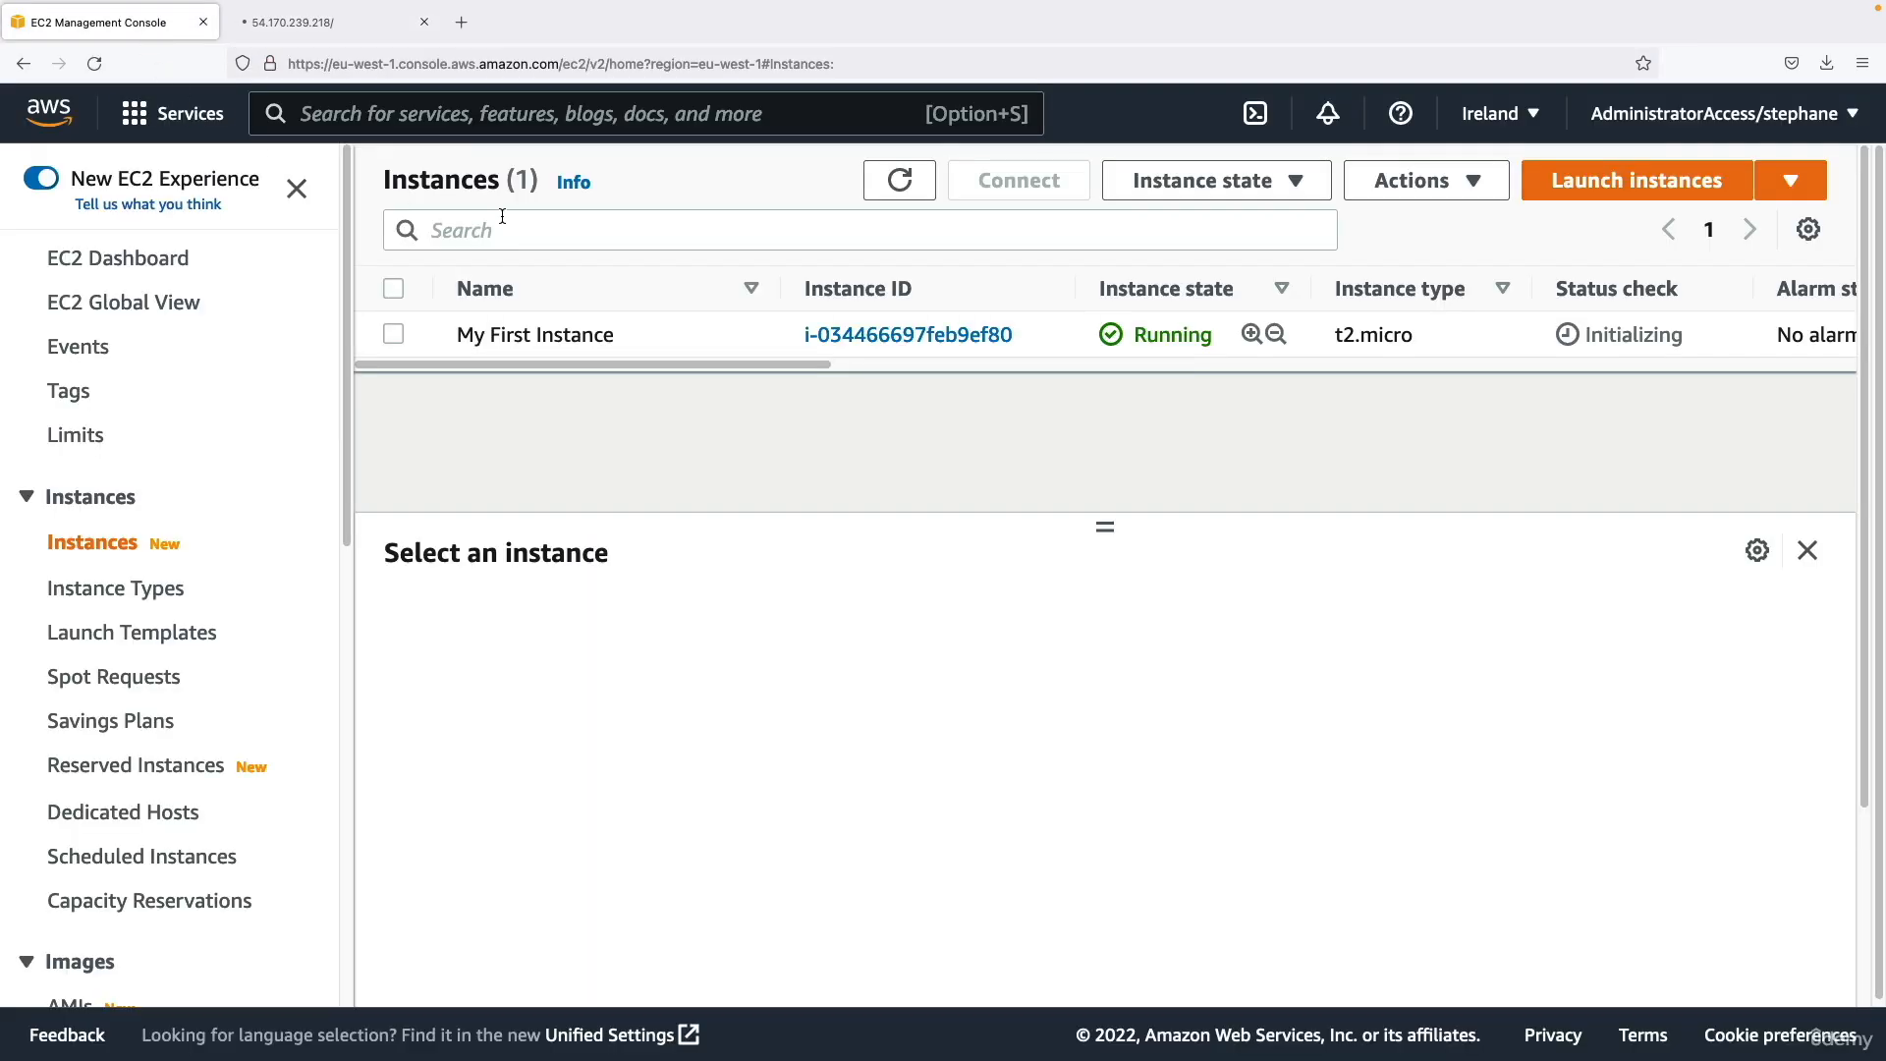
pyautogui.click(1018, 324)
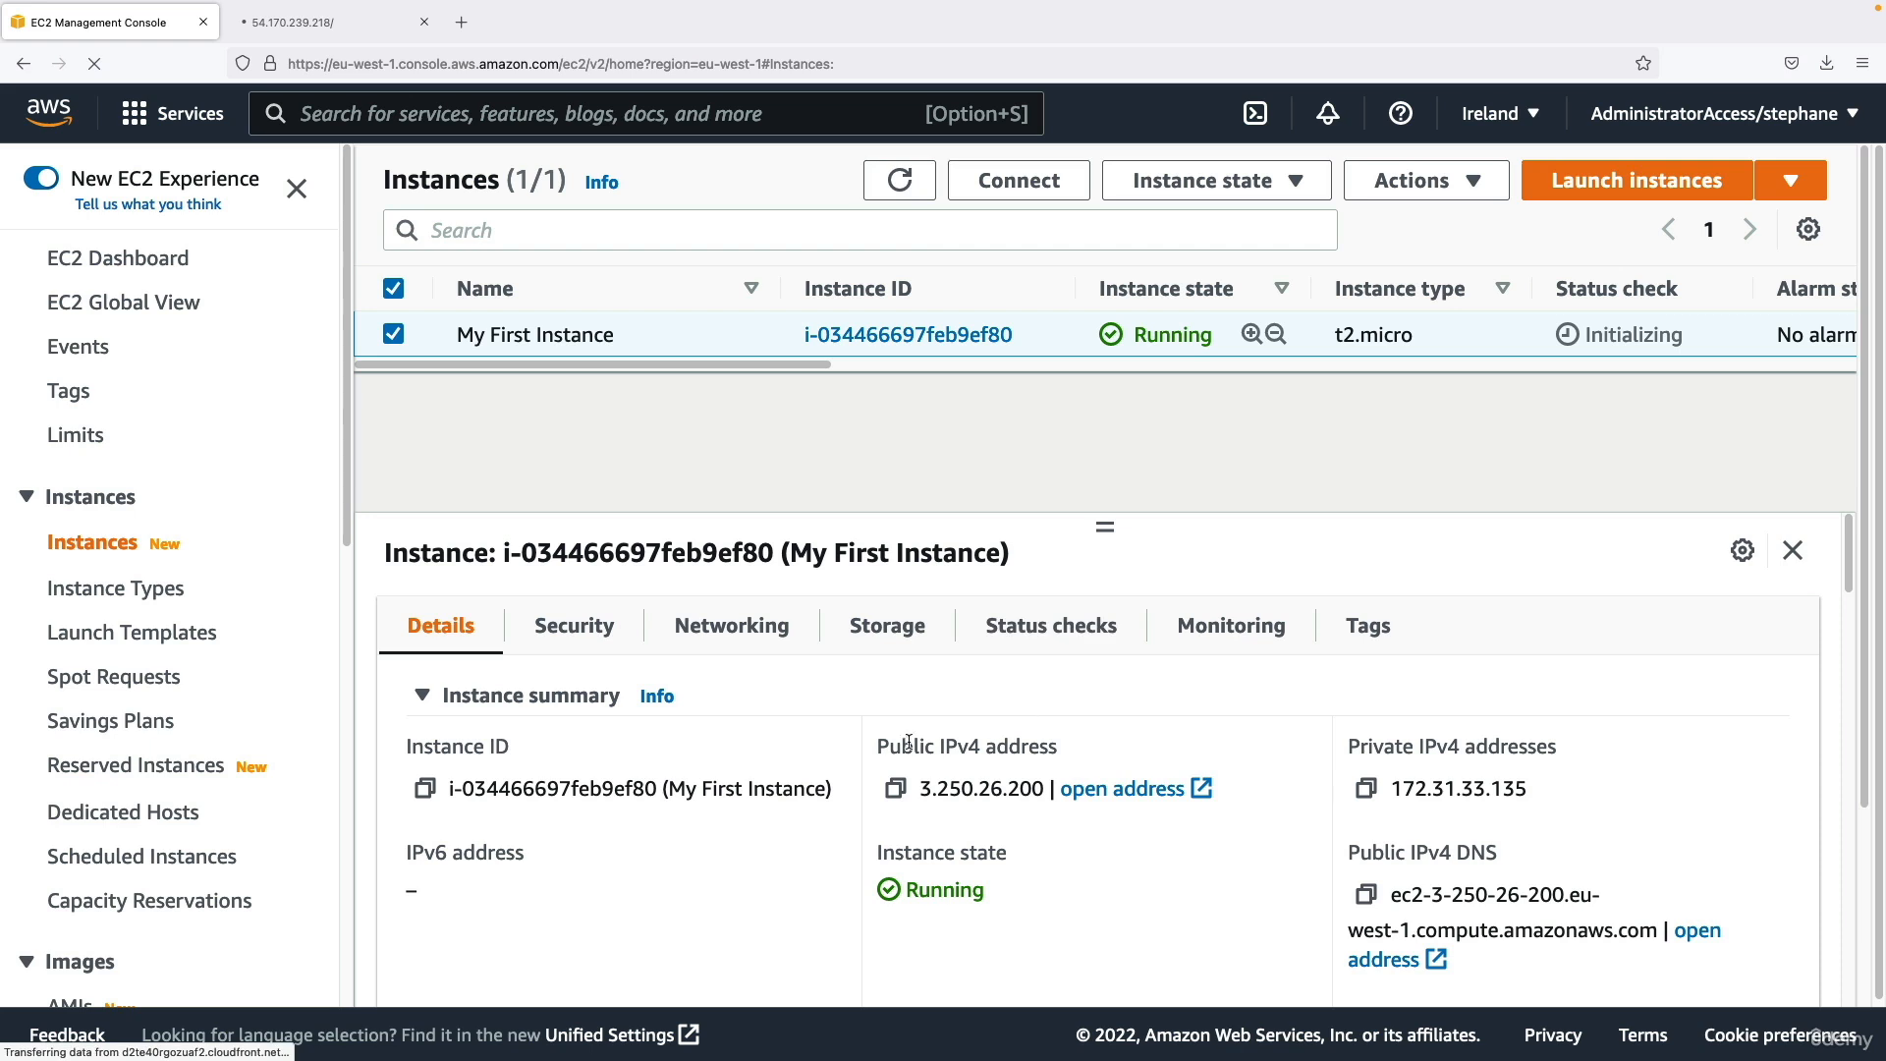
pyautogui.moveTo(880, 744); pyautogui.dragTo(1064, 752)
pyautogui.moveTo(919, 793); pyautogui.dragTo(973, 793)
pyautogui.click(972, 794)
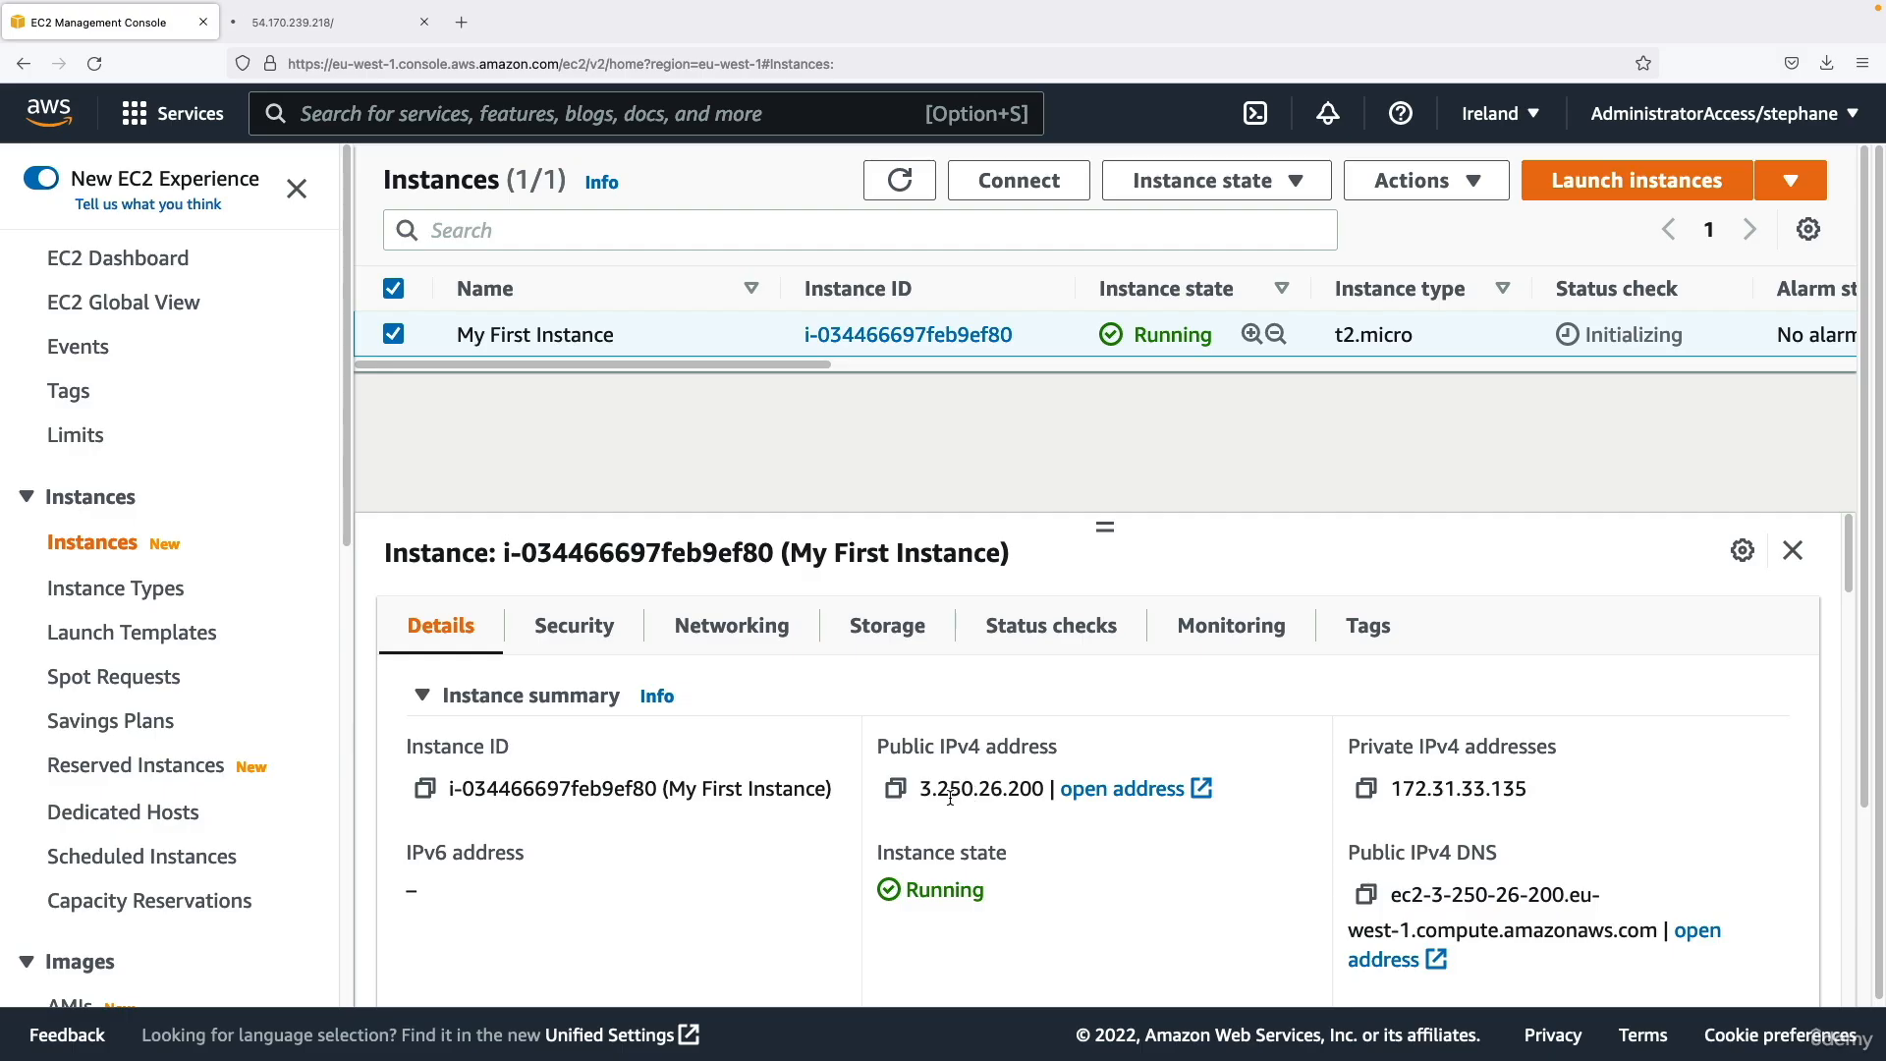
# Open the instance's public IPv4 address 3.250.26.200 in a new browser tab and close the tab with the old address.
pyautogui.moveTo(925, 791); pyautogui.dragTo(1052, 792)
pyautogui.press('super+c')
pyautogui.press('super+t')
pyautogui.press('super+v')
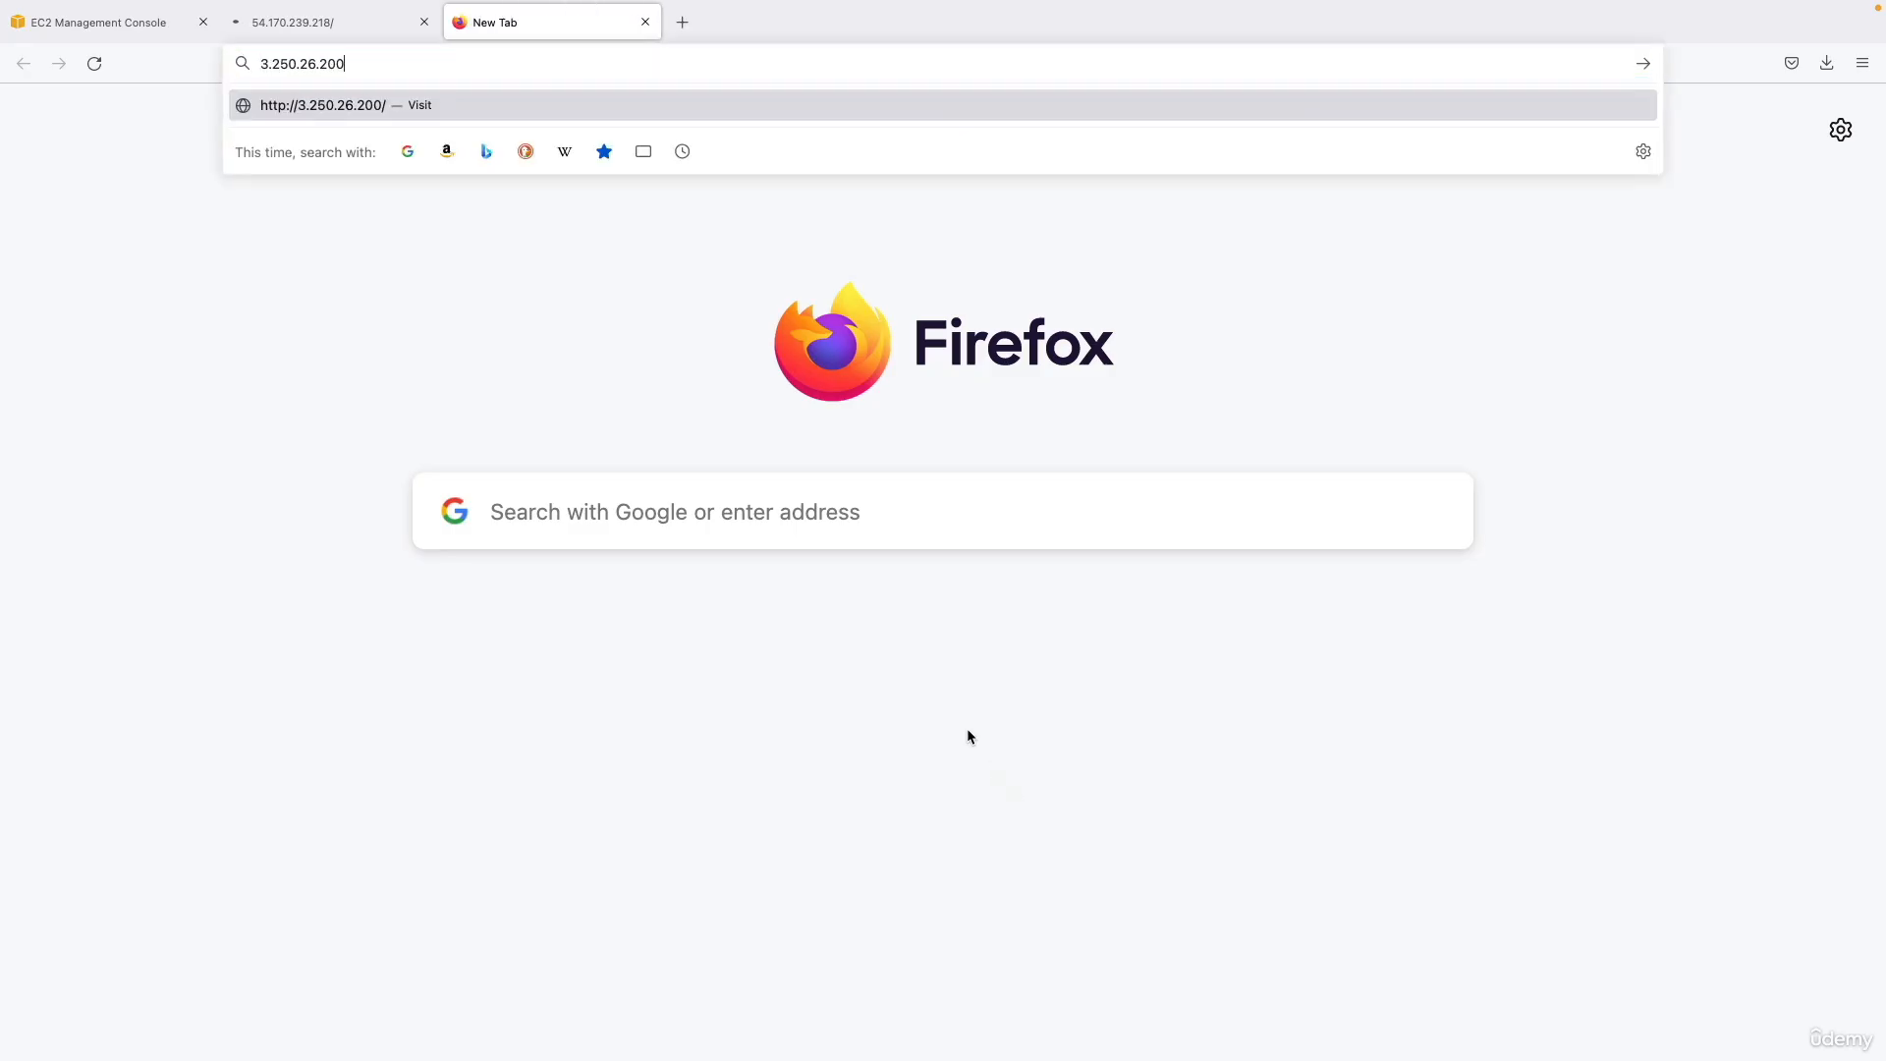
pyautogui.press('Return')
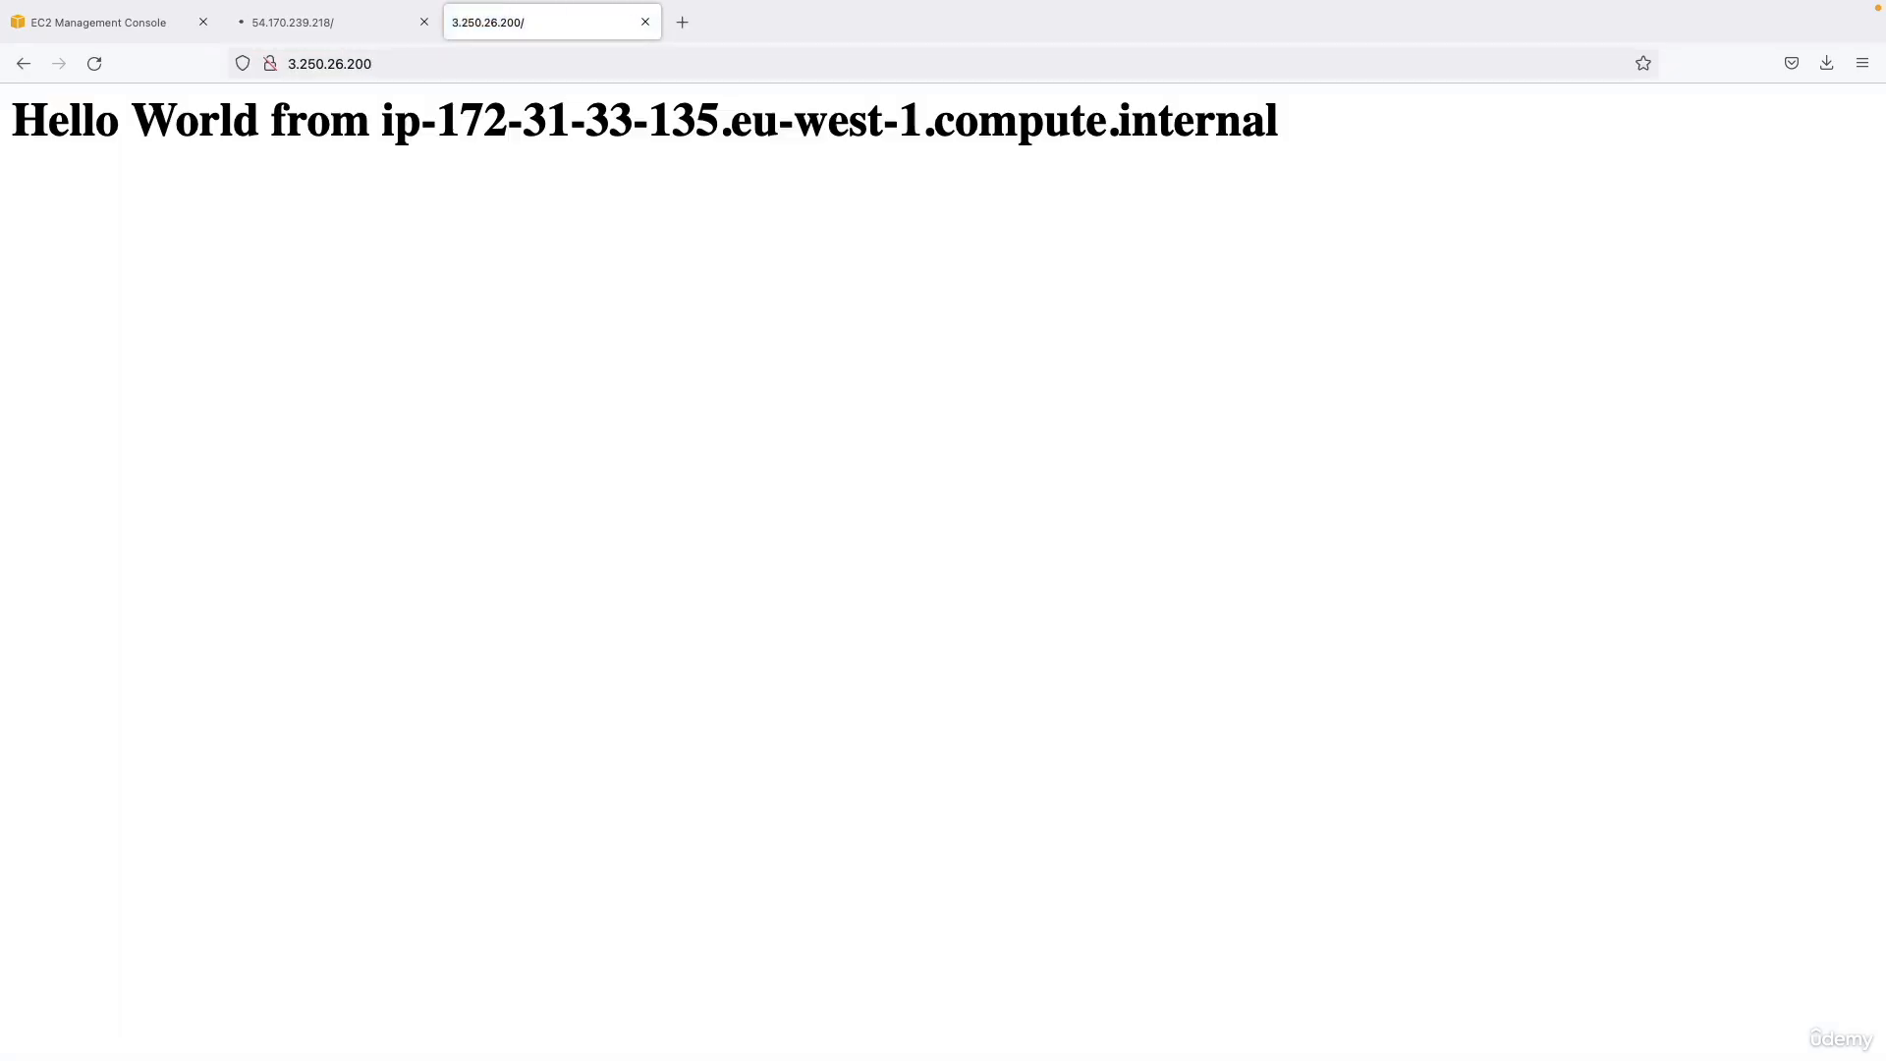
pyautogui.click(425, 22)
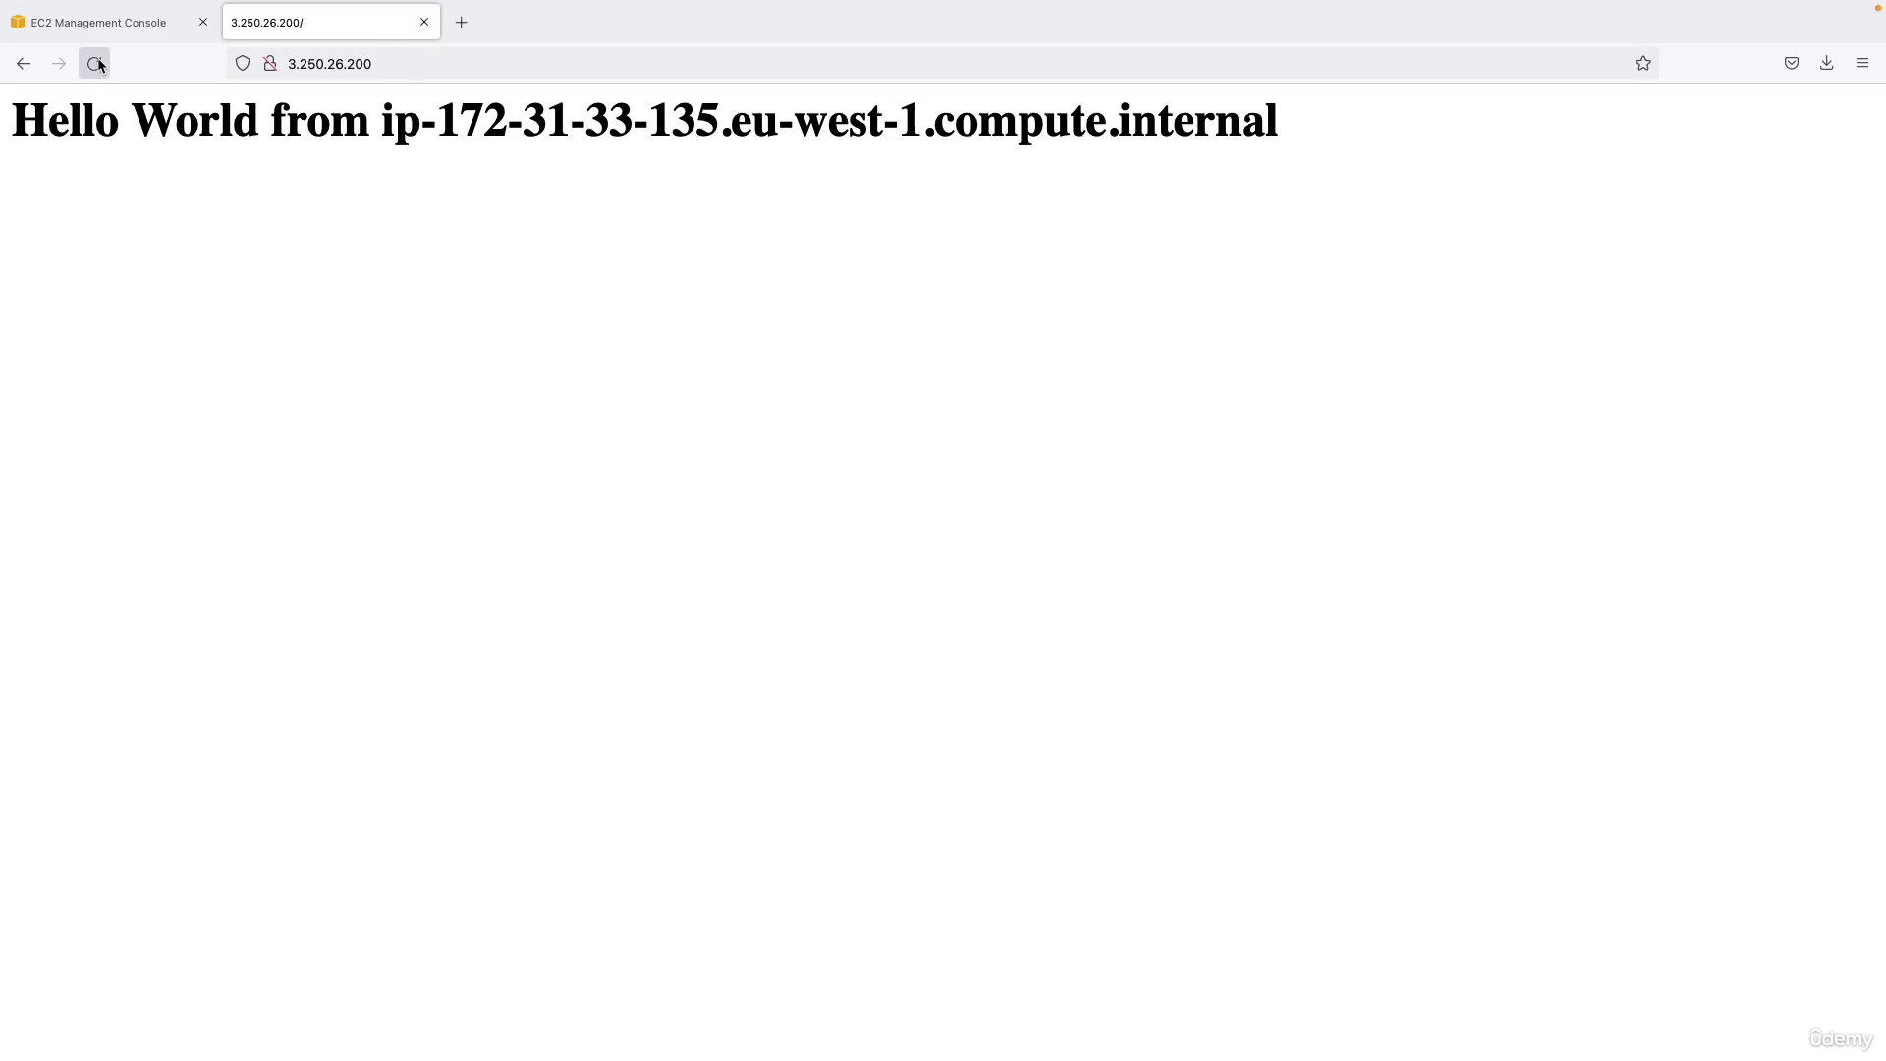
# Review the private and public IPv4 addresses in the EC2 details of My First Instance.
pyautogui.click(116, 22)
pyautogui.moveTo(1366, 748); pyautogui.dragTo(1518, 792)
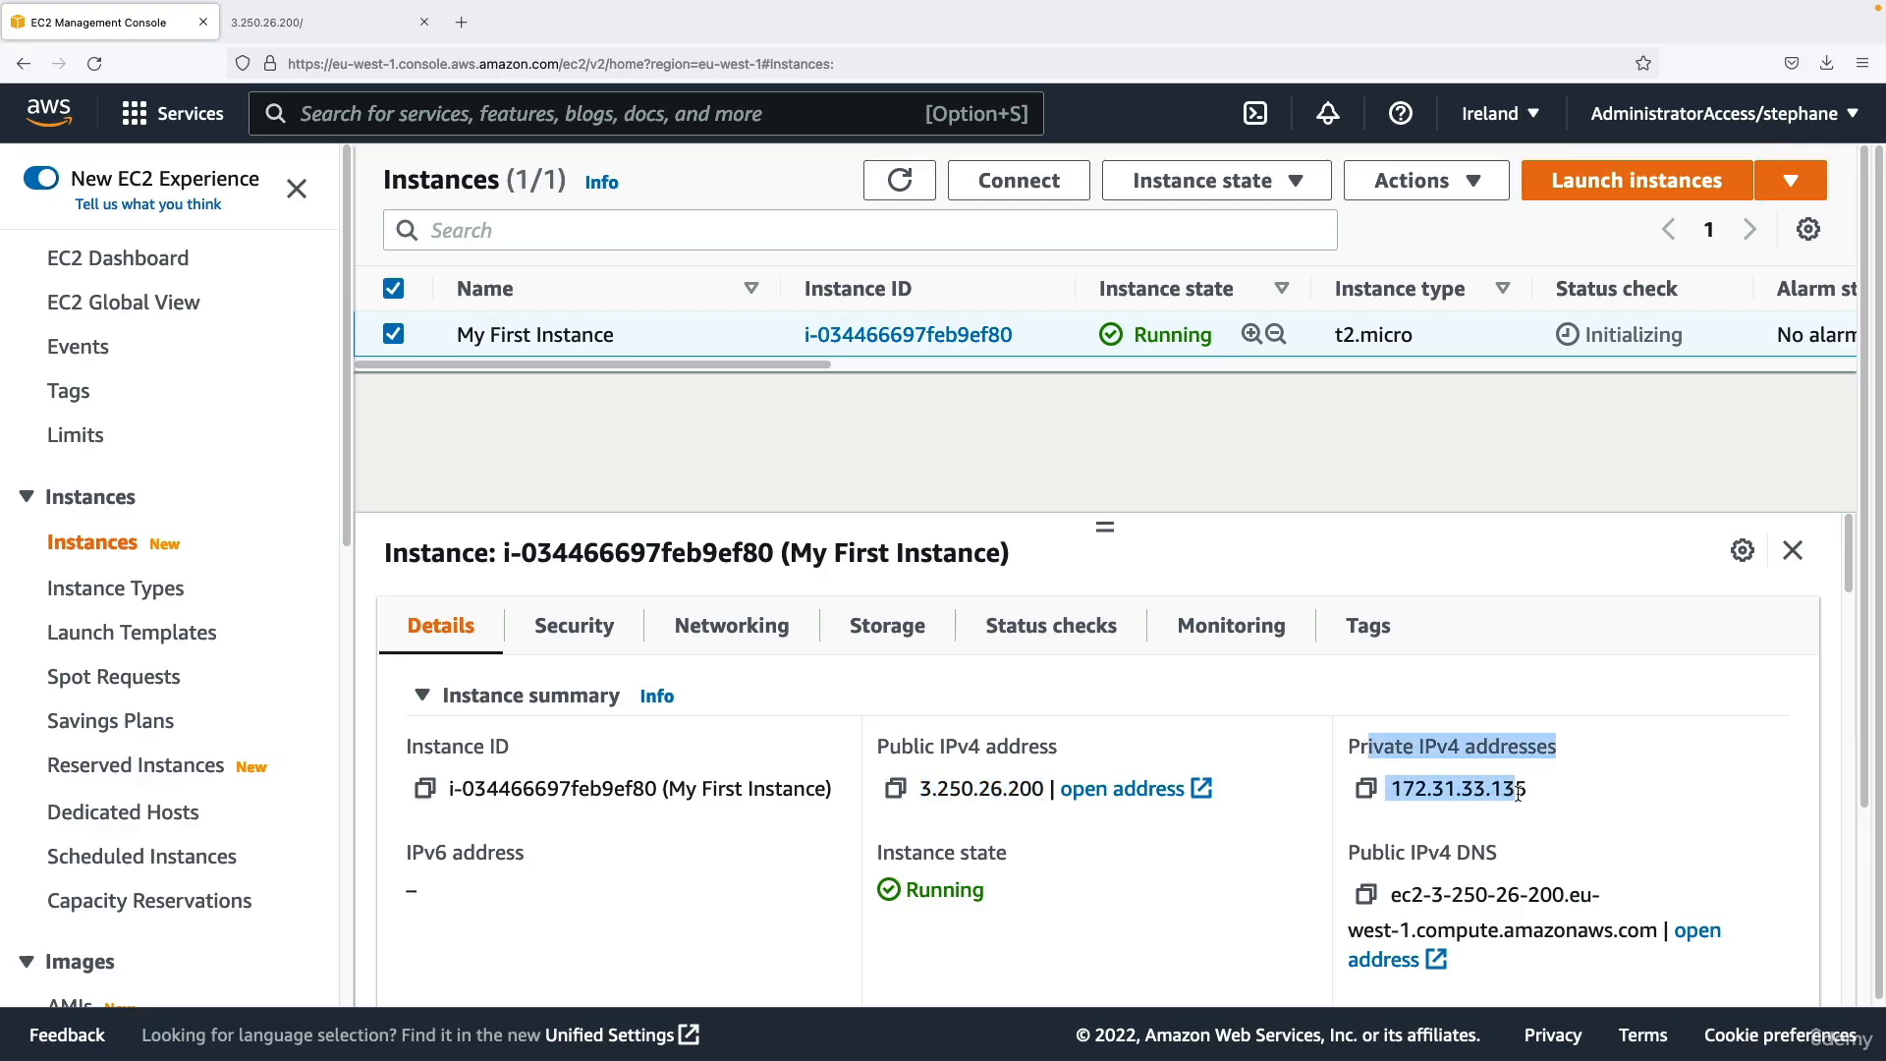
pyautogui.click(1518, 791)
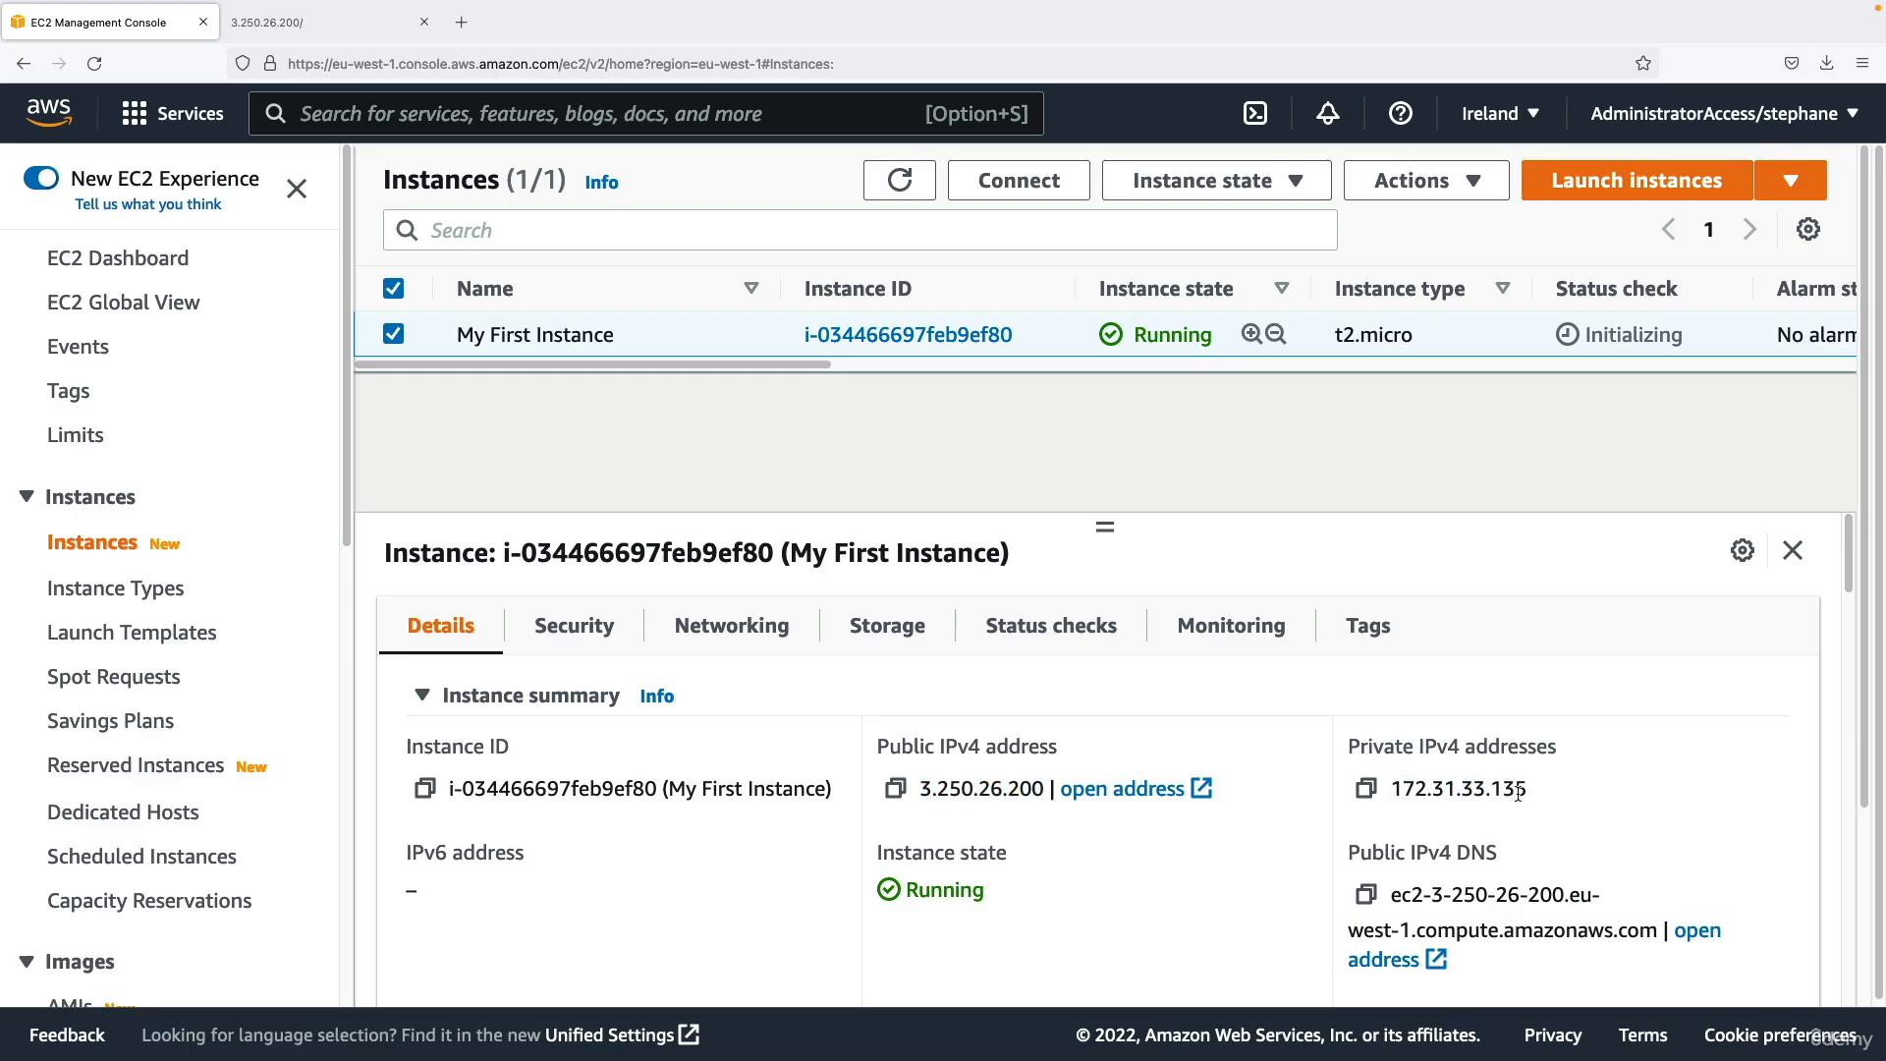
pyautogui.moveTo(889, 748); pyautogui.dragTo(983, 787)
pyautogui.click(983, 788)
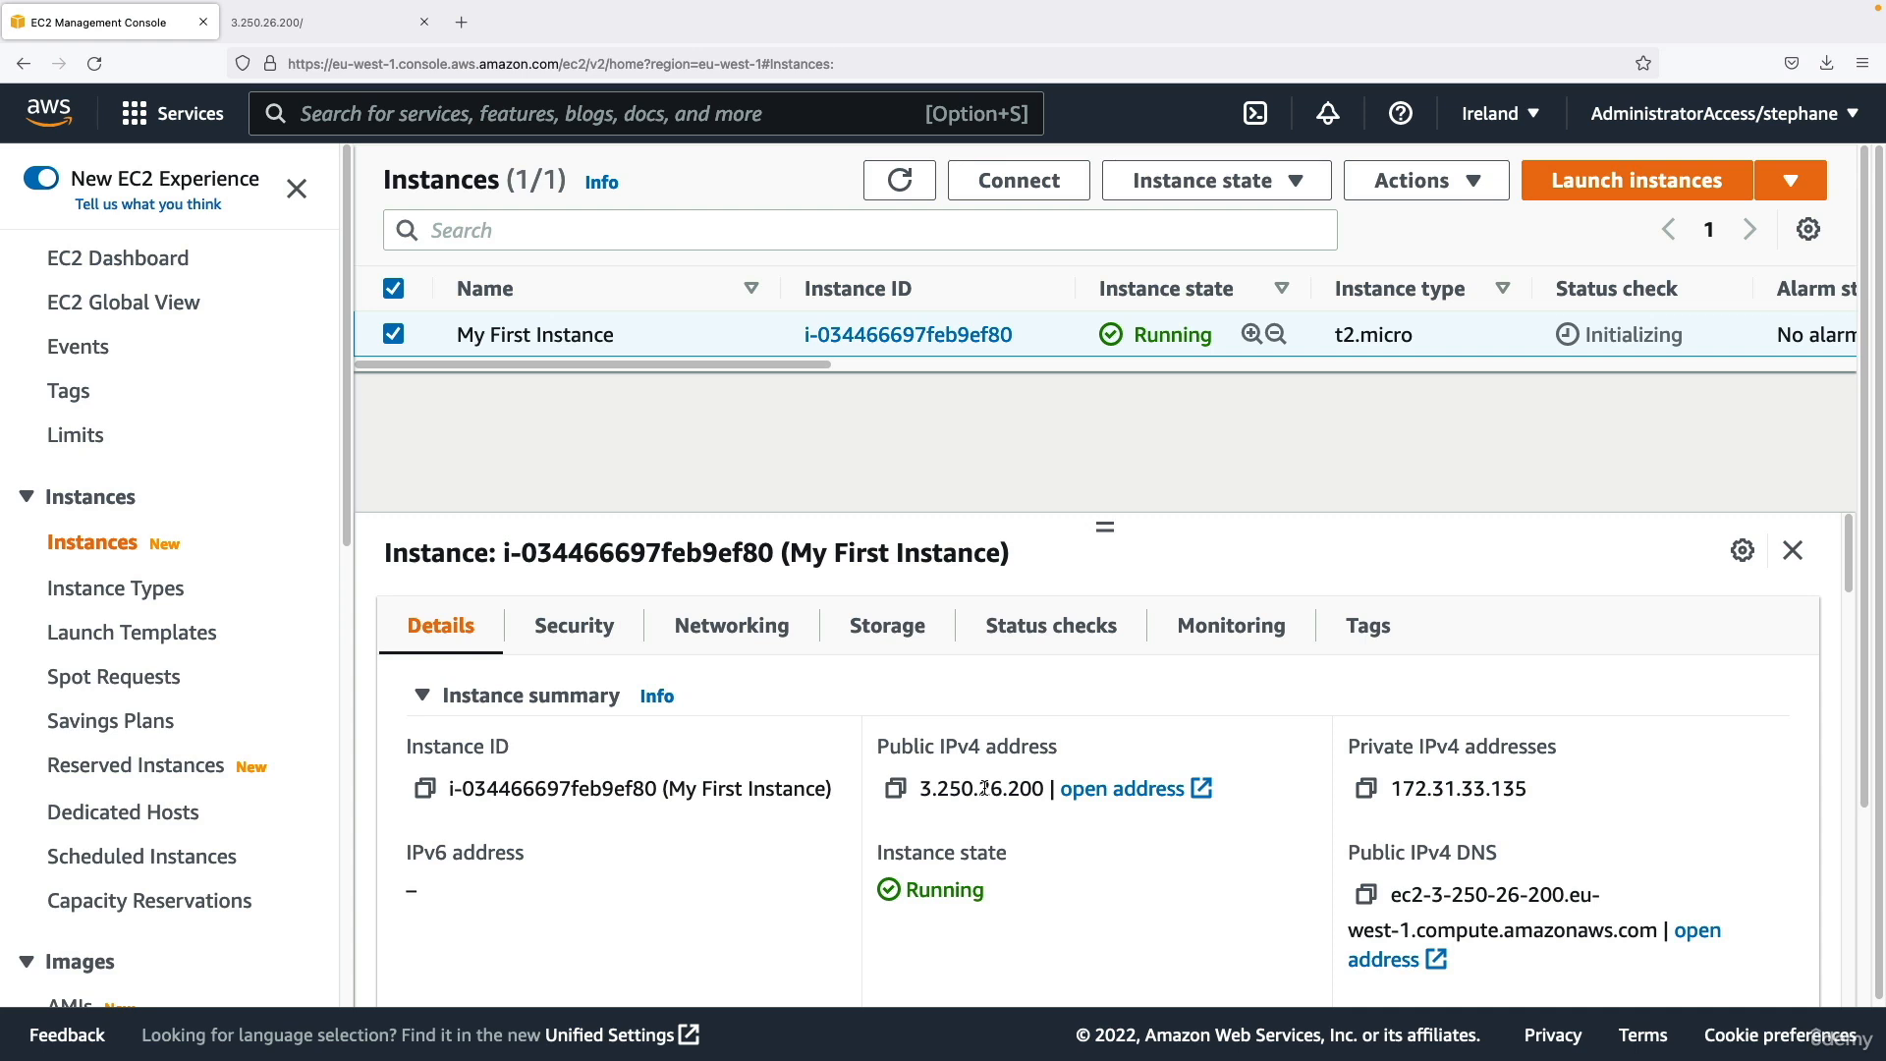